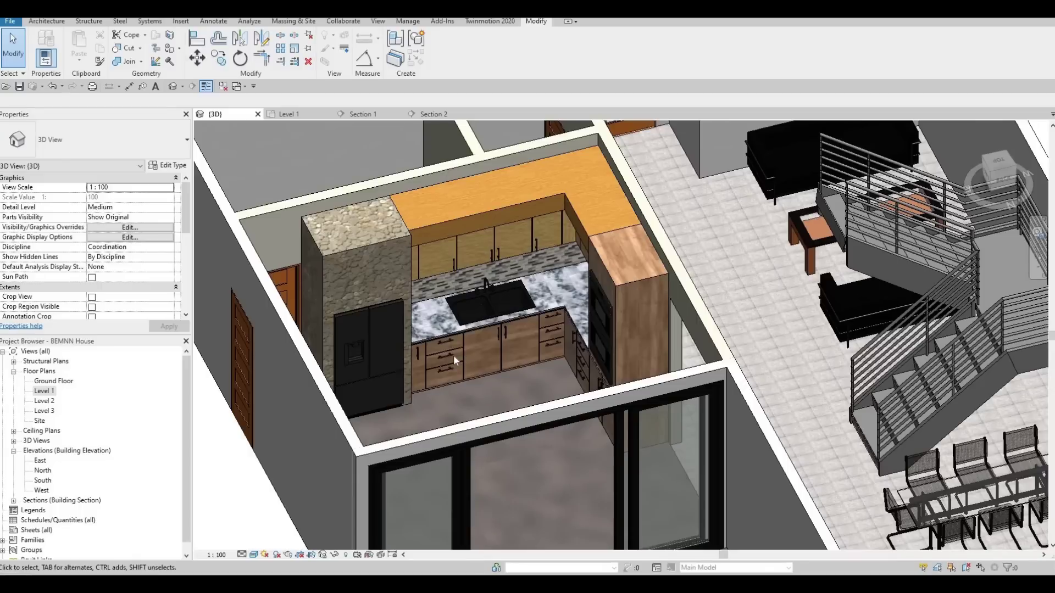
scroll(452, 355, "up", 4)
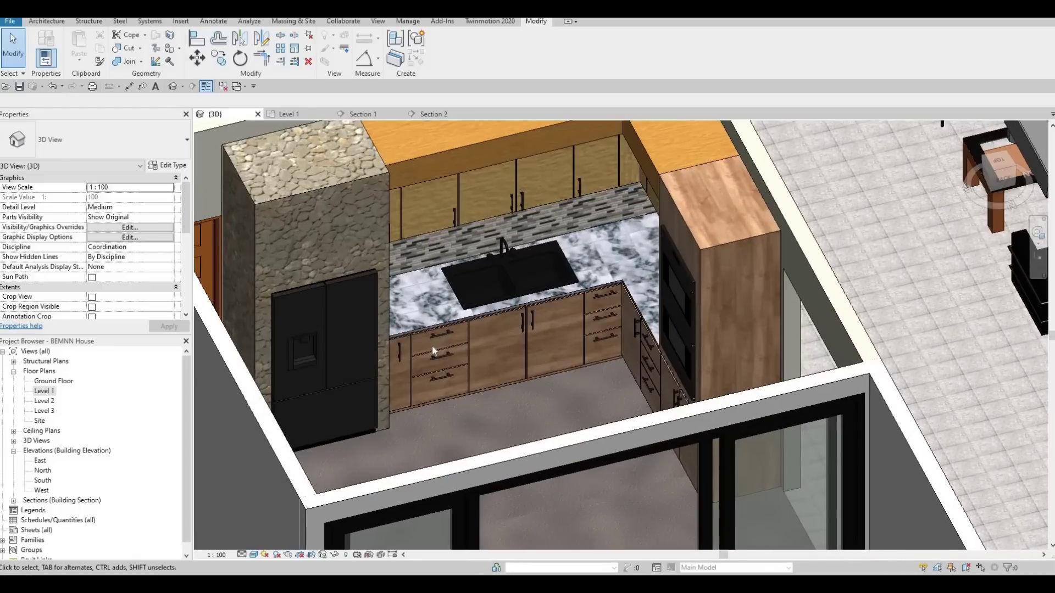
scroll(432, 346, "up", 5)
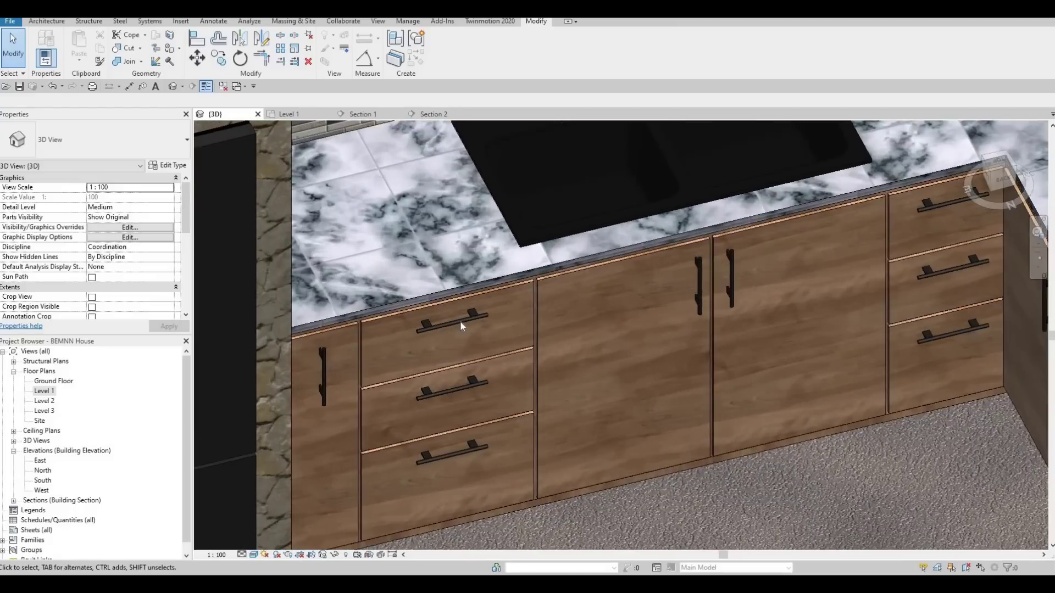
scroll(462, 326, "down", 6)
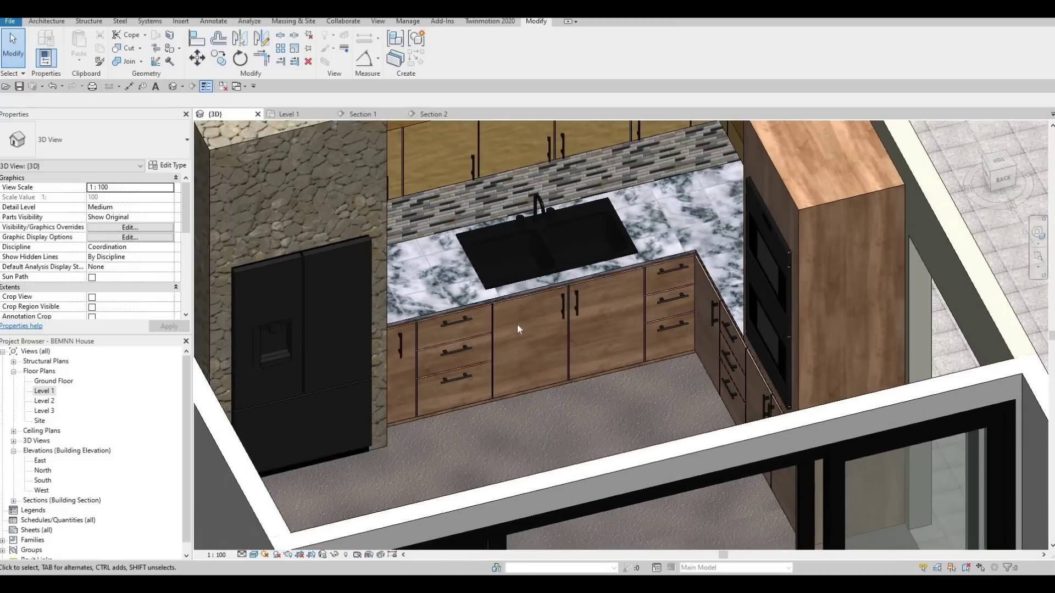
scroll(516, 324, "down", 4)
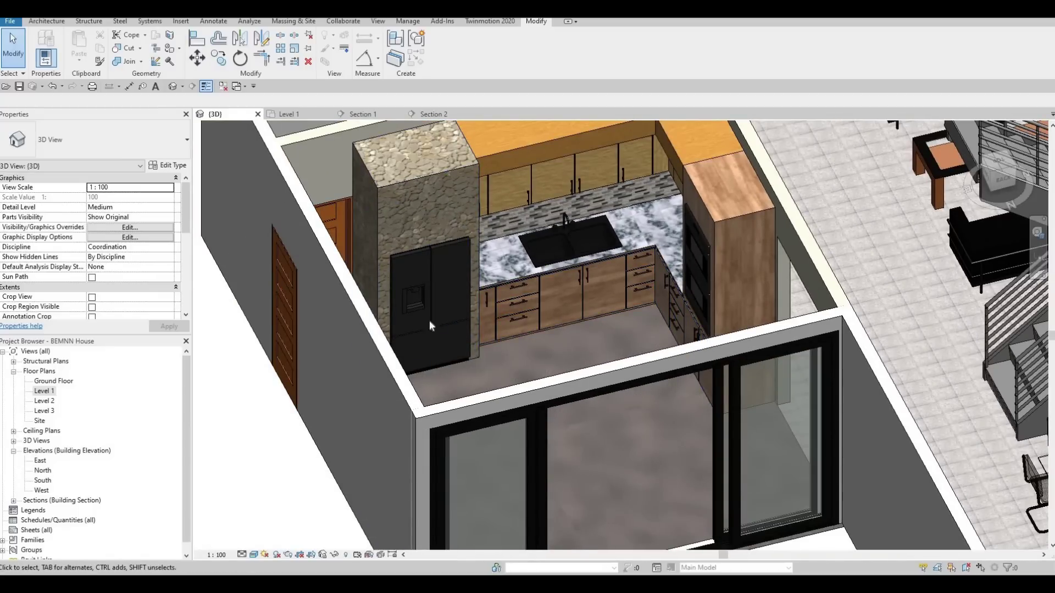
- Open the Level 1 floor plan at the kitchen area
left_click(290, 116)
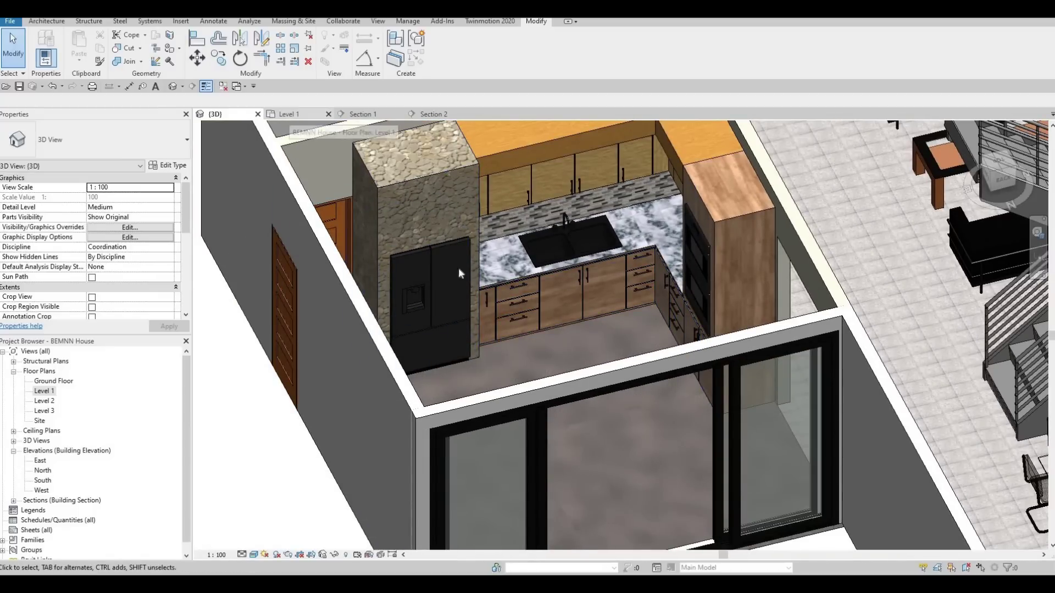
scroll(350, 450, "down", 2)
scroll(500, 327, "up", 4)
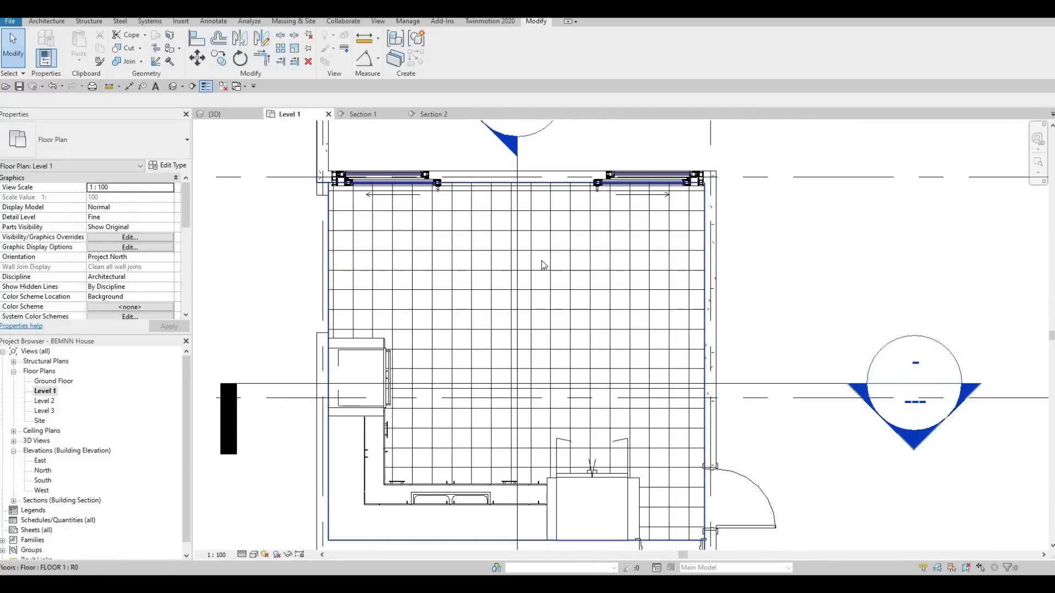
- Start an in-place model component in the Generic Models category
left_click(46, 22)
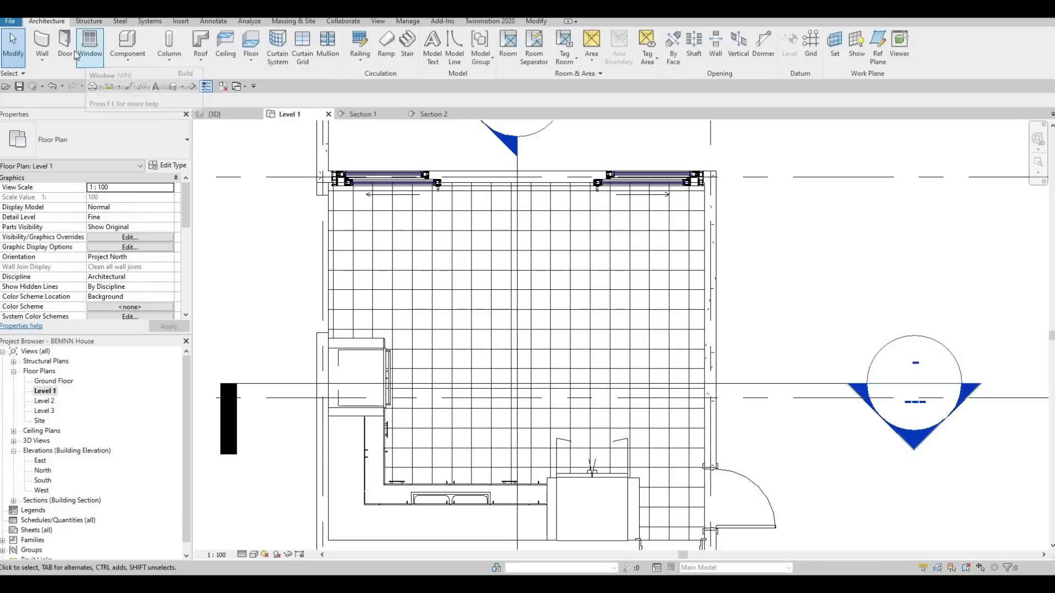
left_click(130, 62)
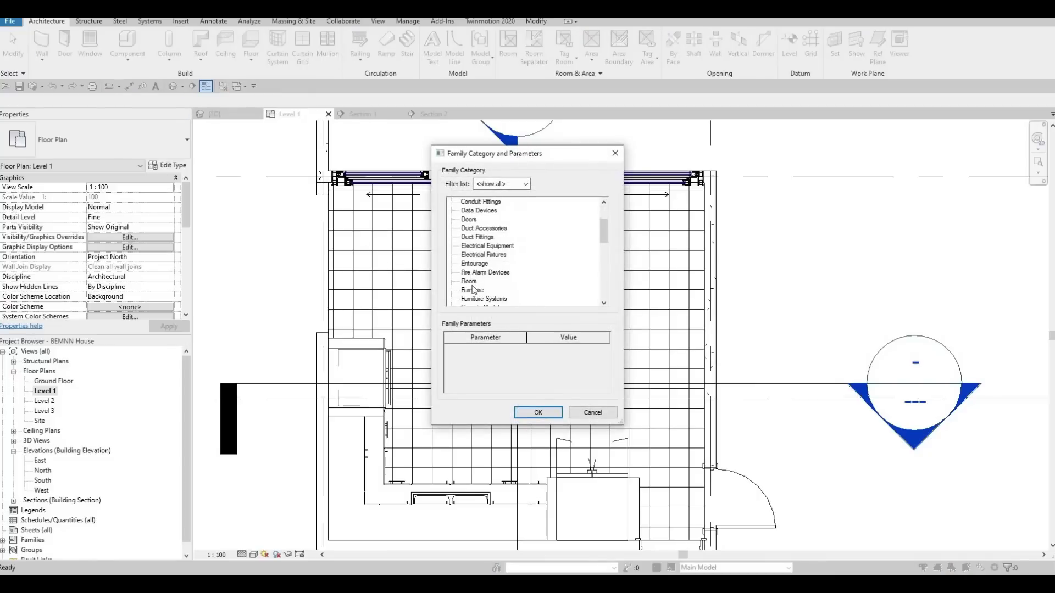
scroll(470, 292, "down", 2)
key("g")
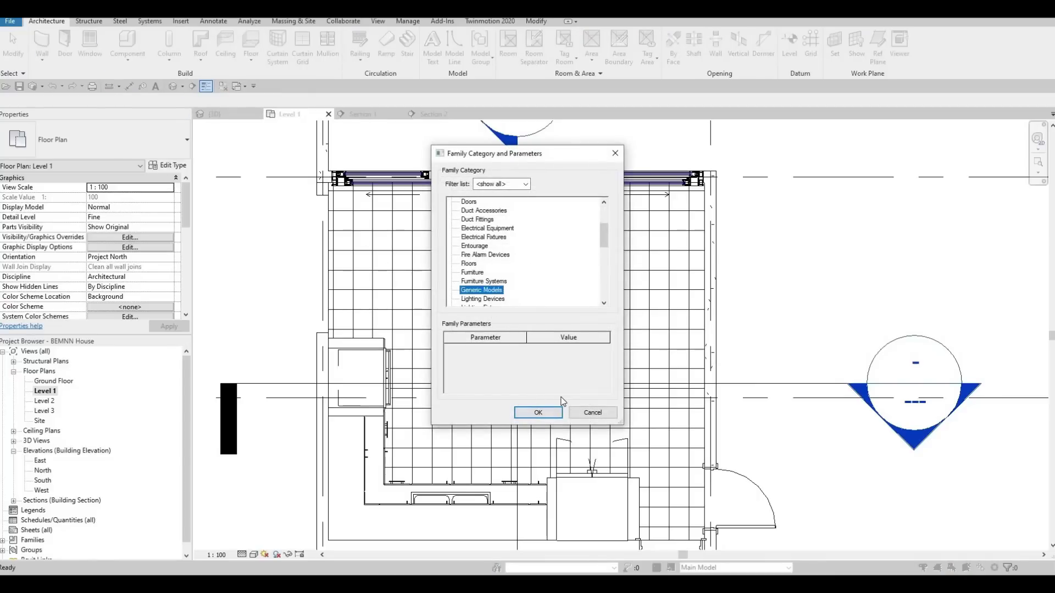
left_click(539, 412)
left_click(526, 313)
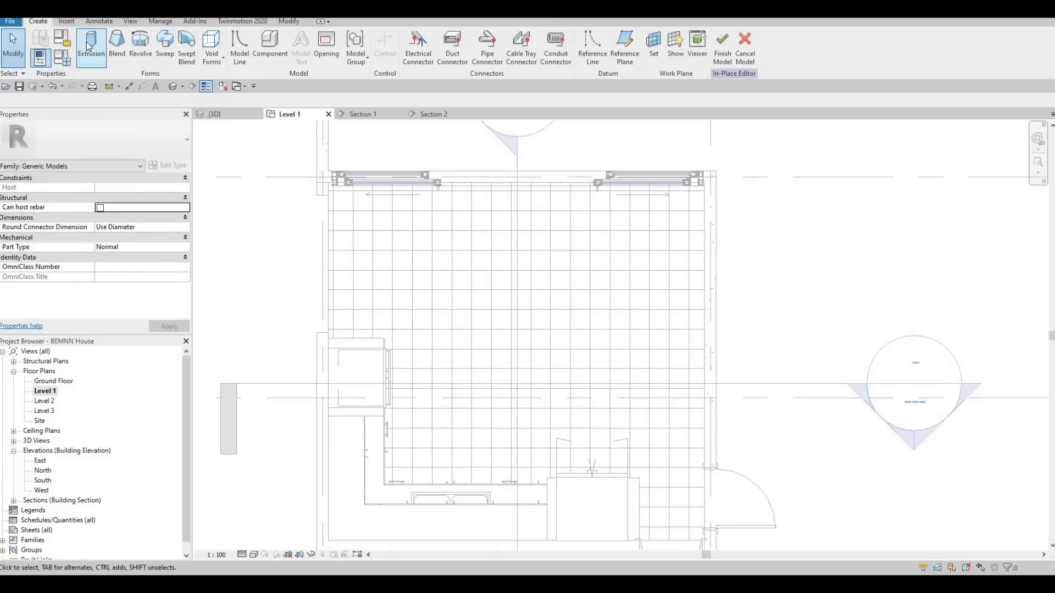
- Start an Extrusion and set its material to Mahogany from the Wood category of the AEC Materials library
left_click(90, 44)
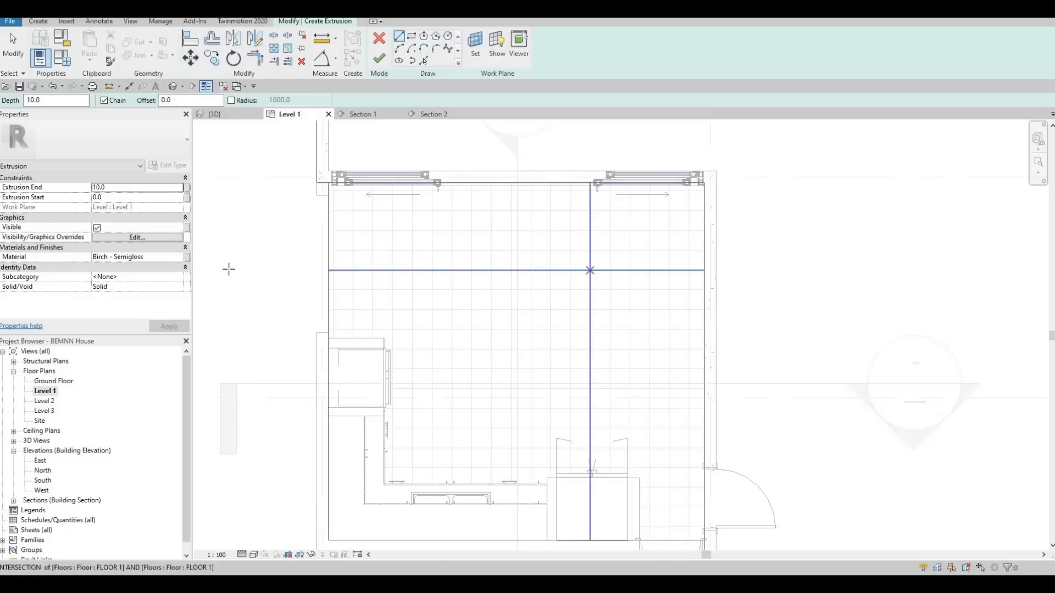
left_click(180, 260)
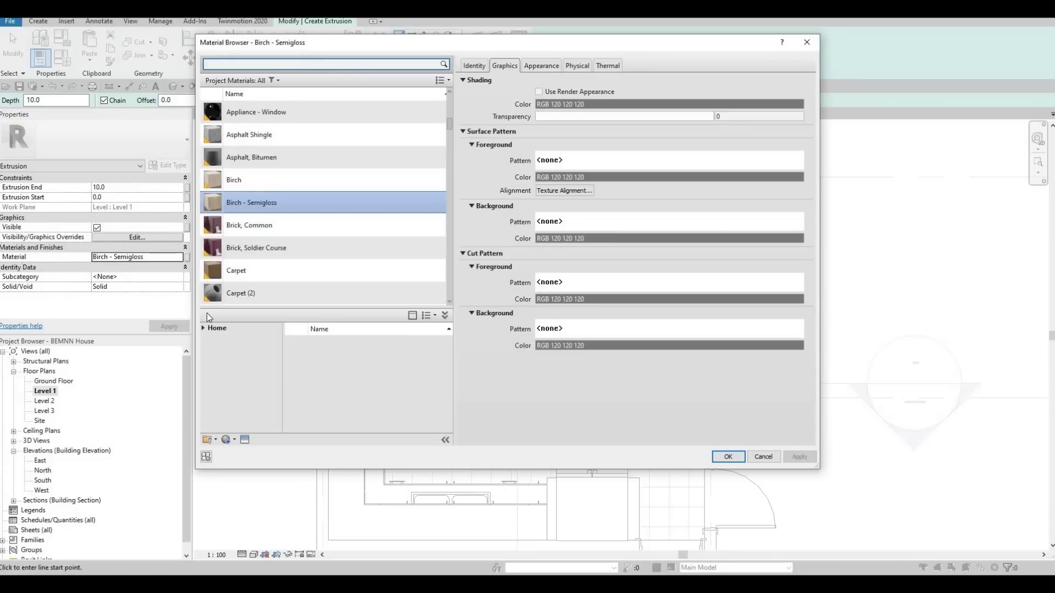
left_click(203, 328)
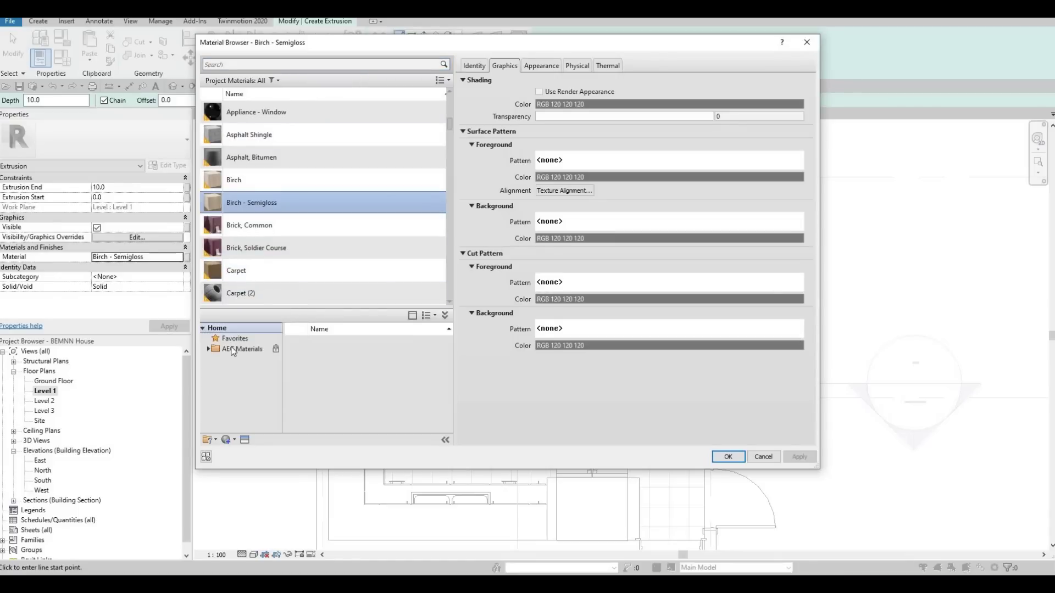
left_click(207, 349)
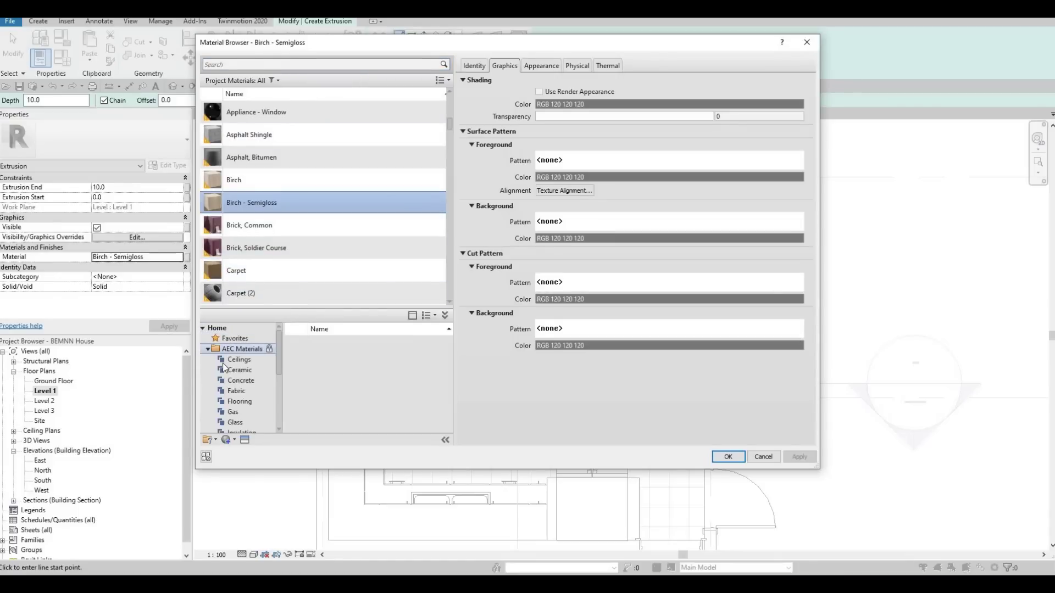
scroll(230, 384, "down", 3)
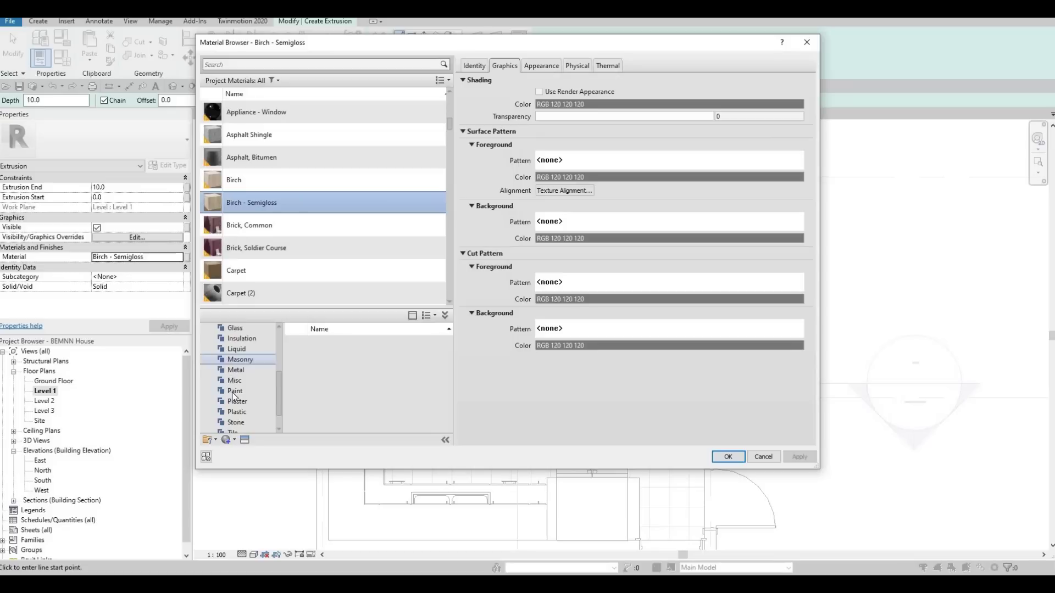
scroll(235, 396, "down", 1)
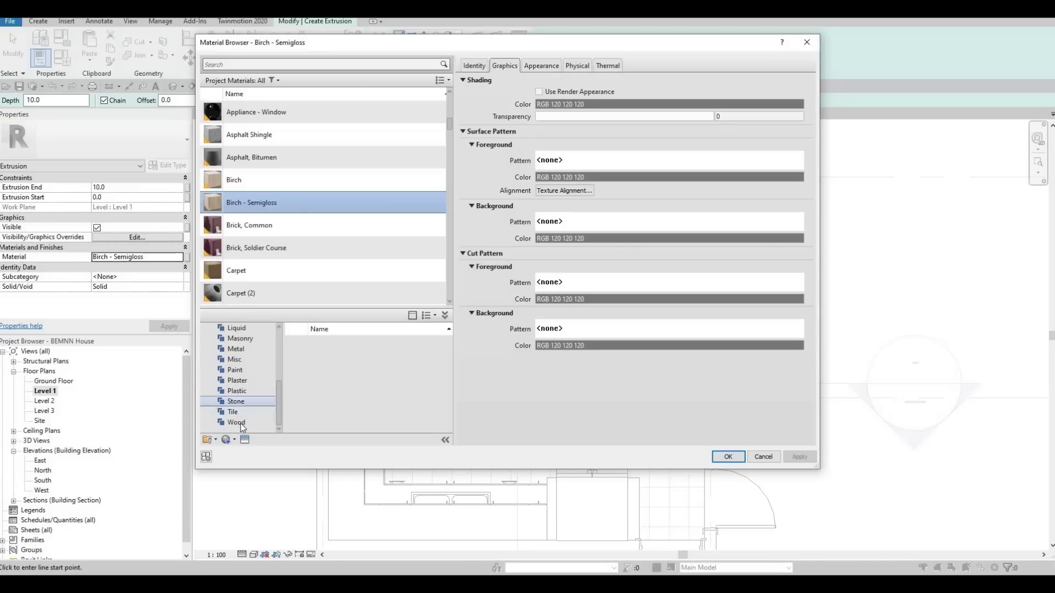
left_click(242, 424)
scroll(357, 388, "down", 5)
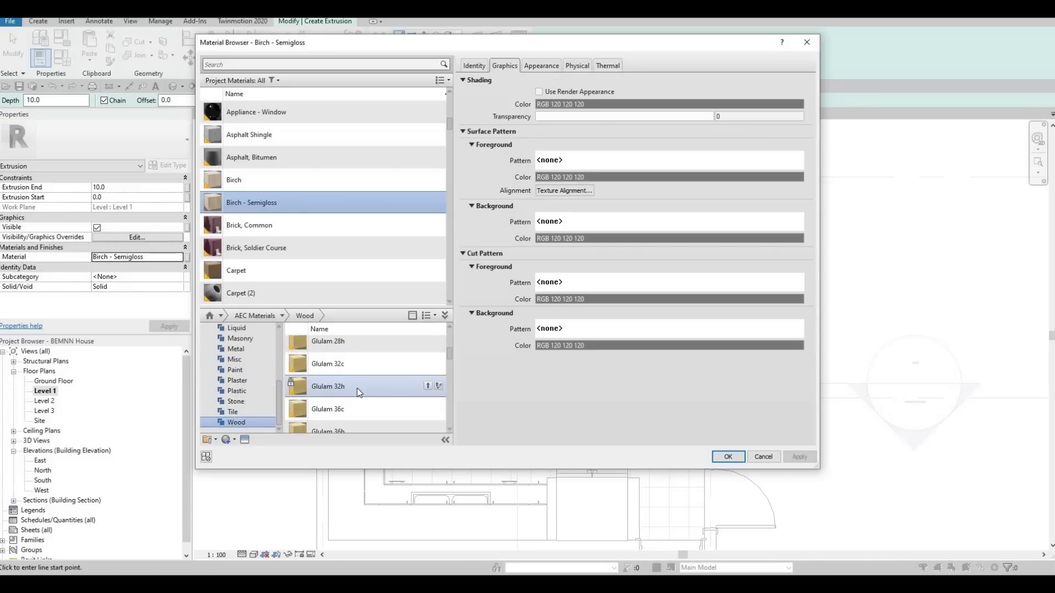
scroll(361, 392, "down", 3)
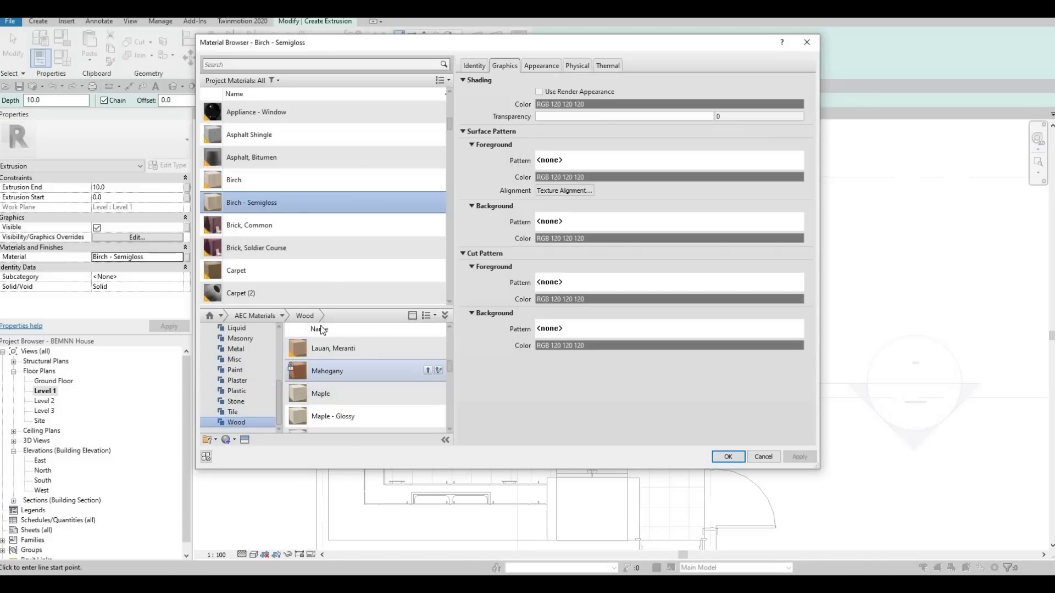
left_click(740, 459)
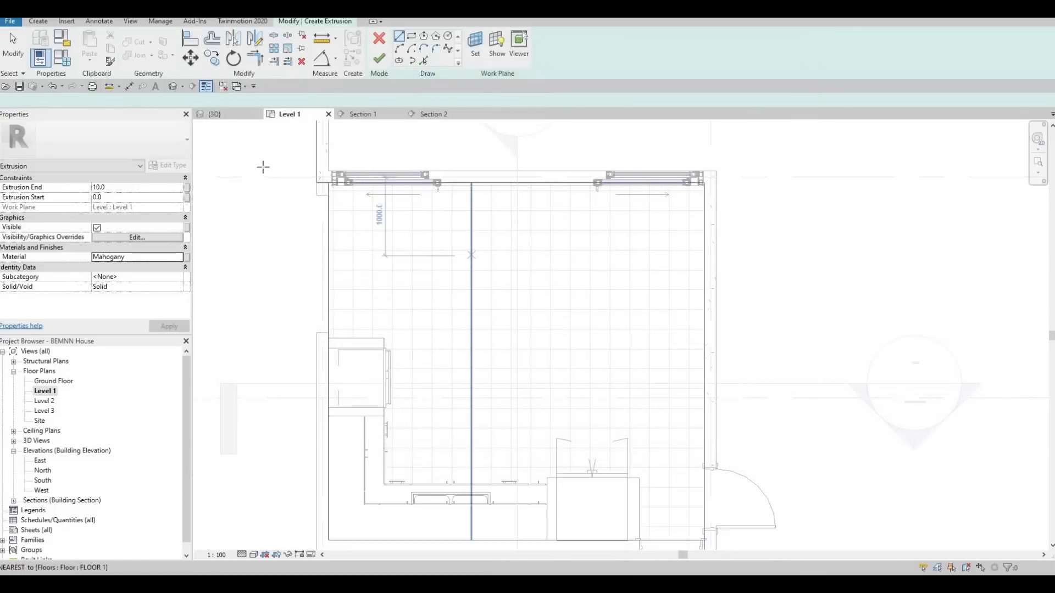
- Set the extrusion end to 900 and sketch a rectangle about 2005 by 1000 mm in the open kitchen floor
left_click(412, 38)
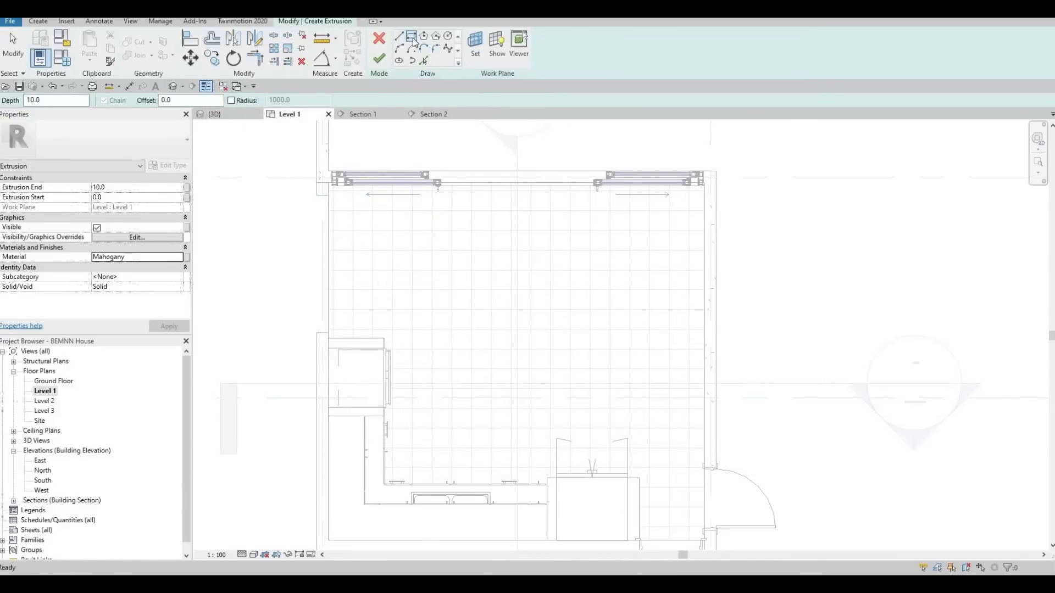
left_click(137, 188)
type("900")
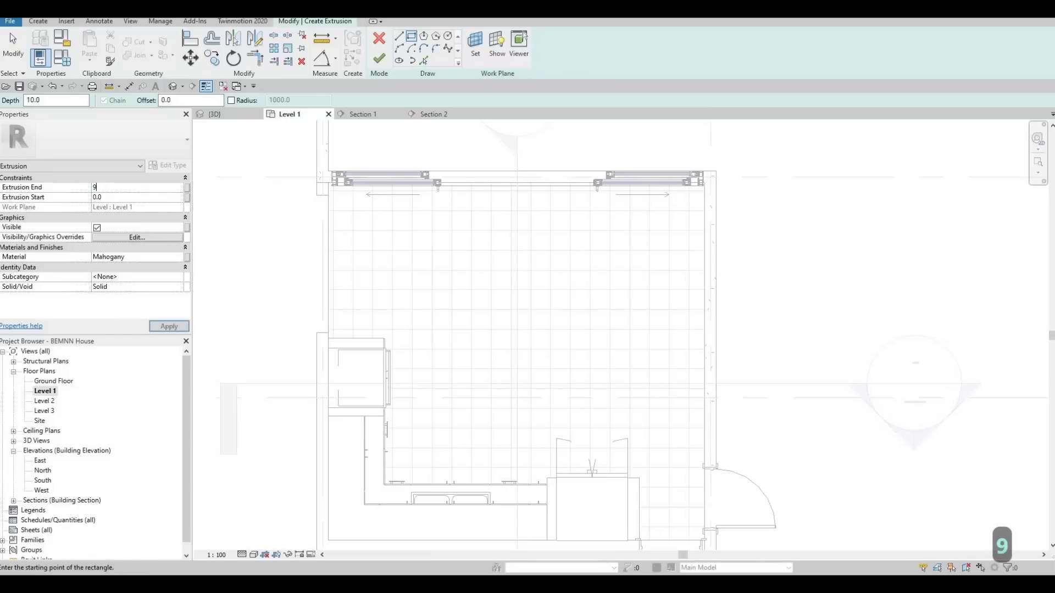
left_click(482, 251)
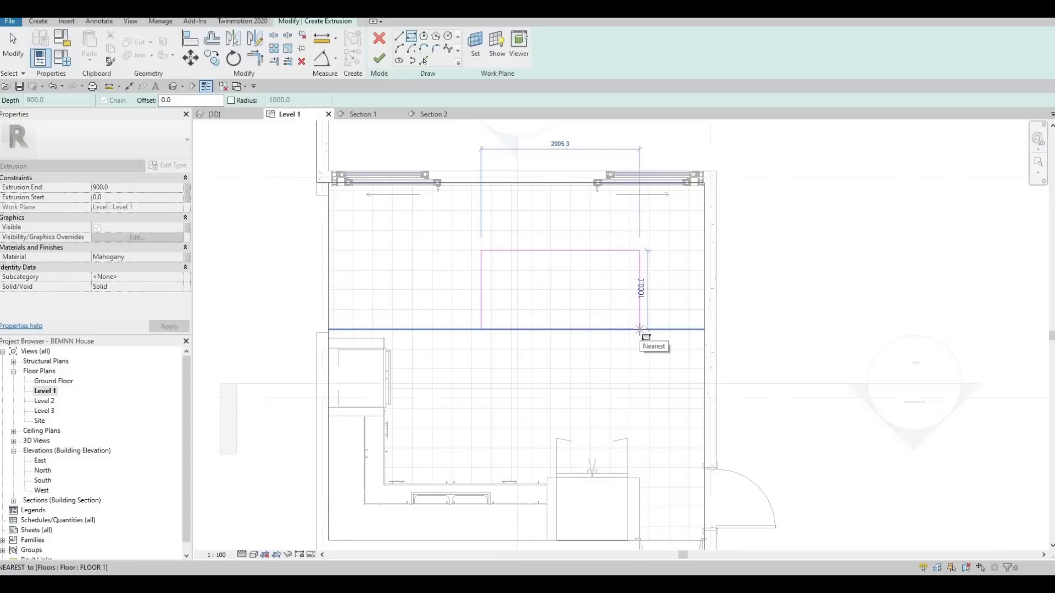
left_click(570, 303)
key("Escape")
key("Escape")
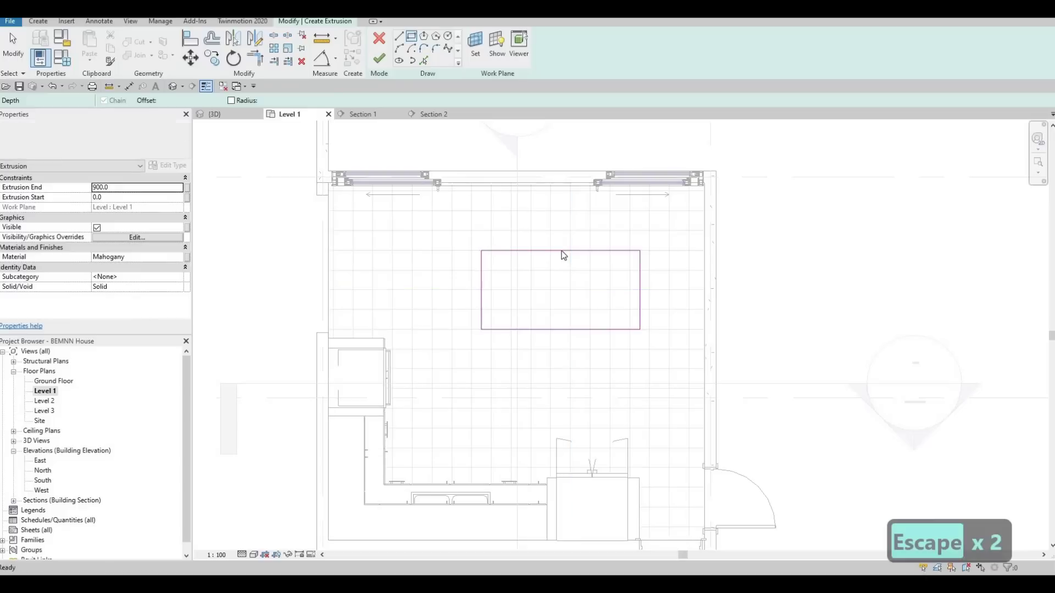
- Nudge the rectangle's upper edge inward to make its short side 940 mm
left_click(563, 251)
key("Down")
key("Down")
key("Down")
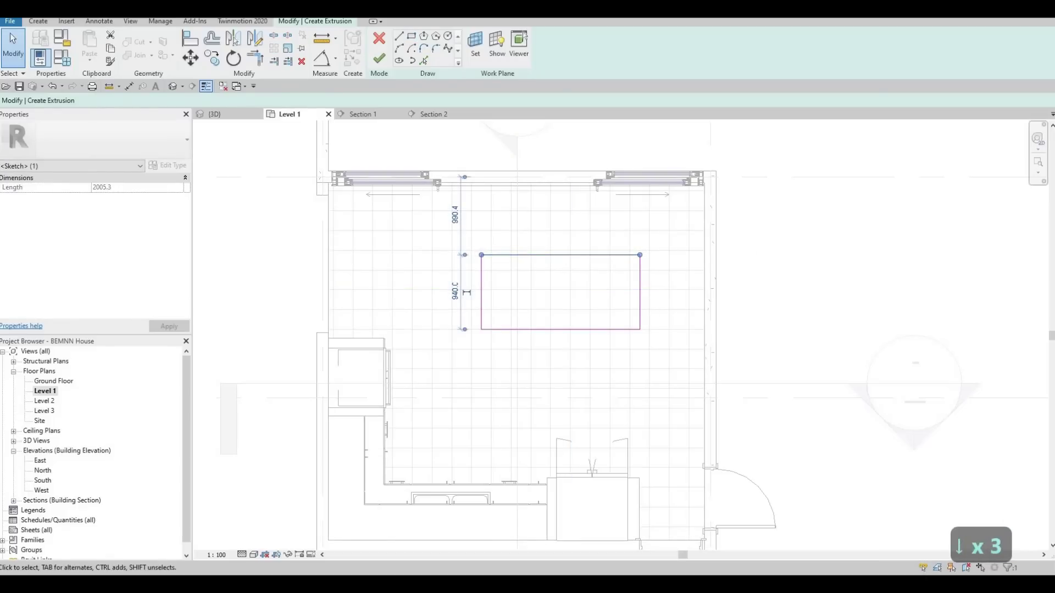
key("Escape")
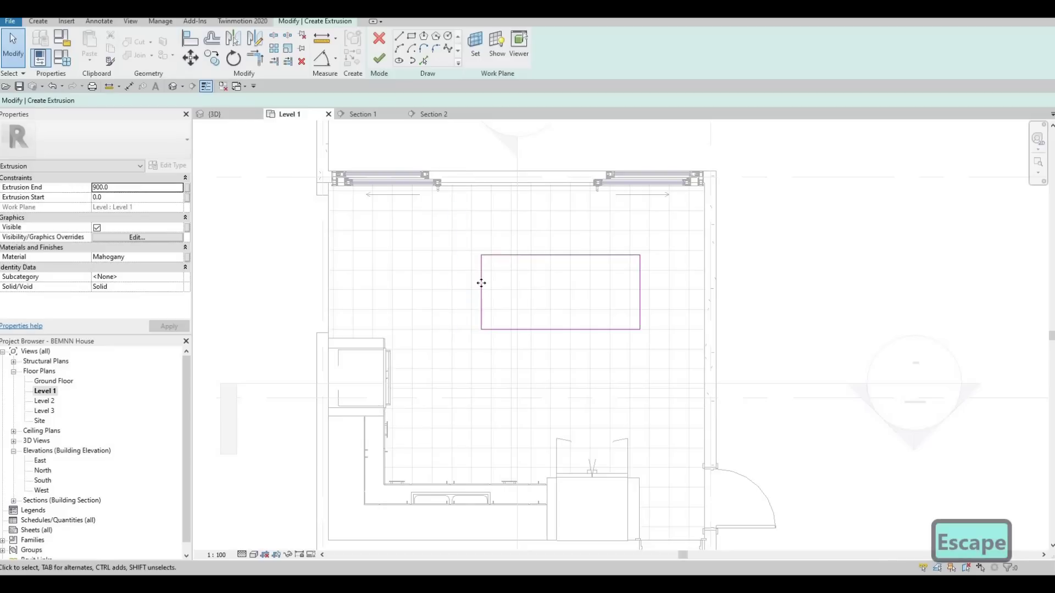
- Nudge the rectangle's left edge outward by about 140 mm to lengthen it toward the refrigerator side
left_click(481, 283)
key("Left")
key("Left")
key("Left")
key("Left")
key("Left")
key("Left")
key("Left")
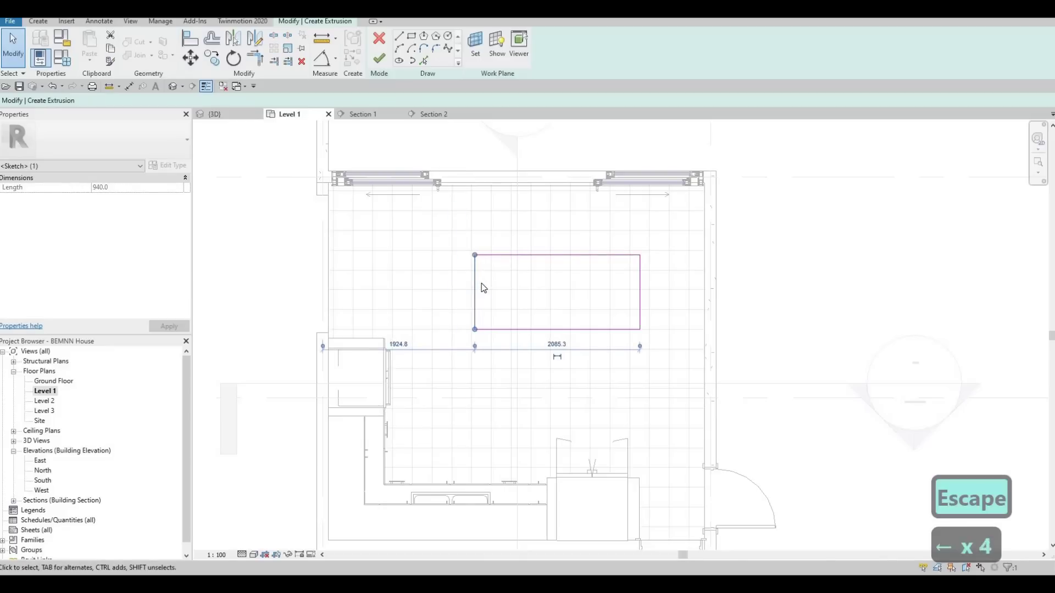
key("Escape")
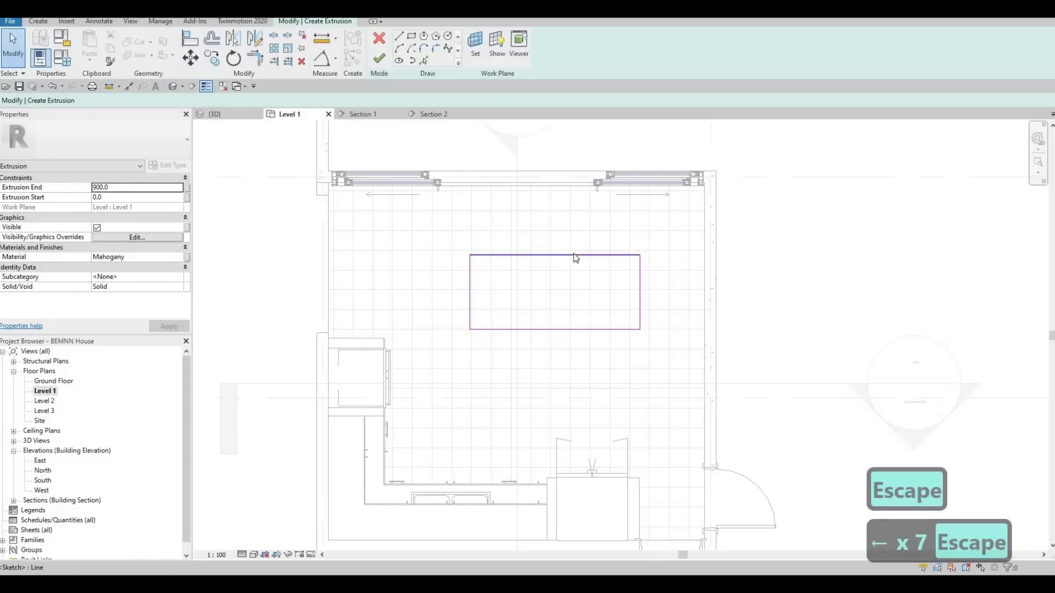
- Select the whole rectangle chain and move it slightly left and down, closer to the sink counter
key("Tab")
left_click(572, 255)
left_click_drag(569, 240, 564, 243)
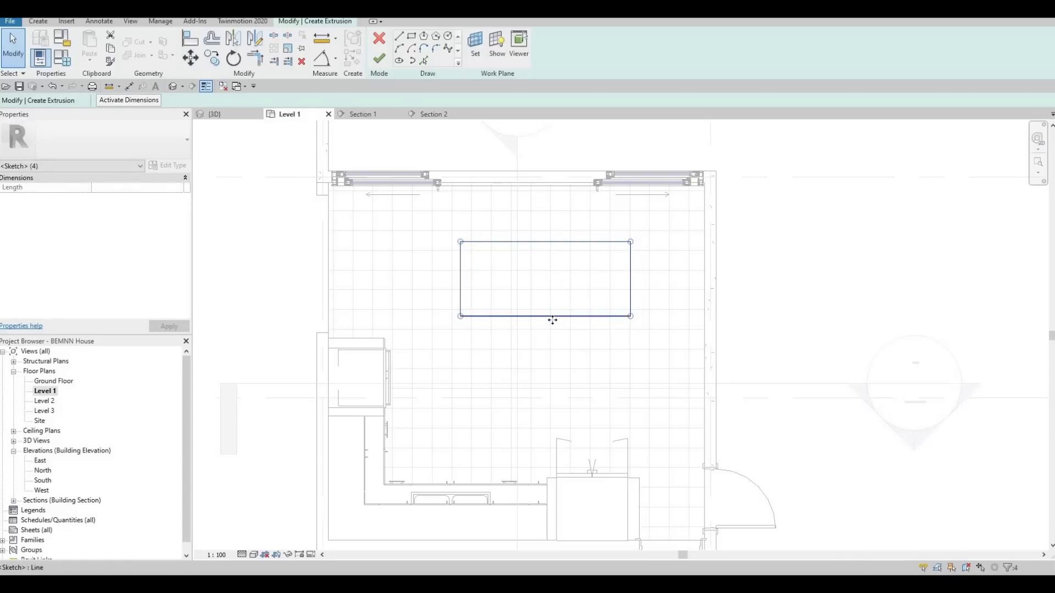
key("Down")
key("Down")
key("Down")
key("Down")
key("Down")
key("Down")
key("Down")
key("Down")
key("Down")
key("Down")
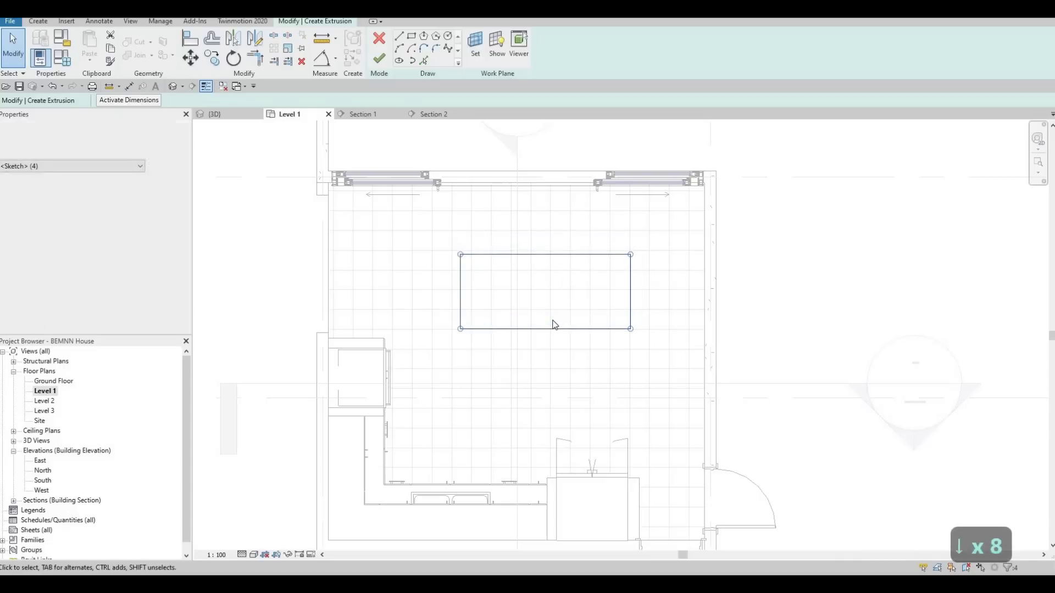
key("Down")
key("Down")
key("Down")
key("Down")
key("Down")
key("Down")
key("Down")
key("Down")
key("Down")
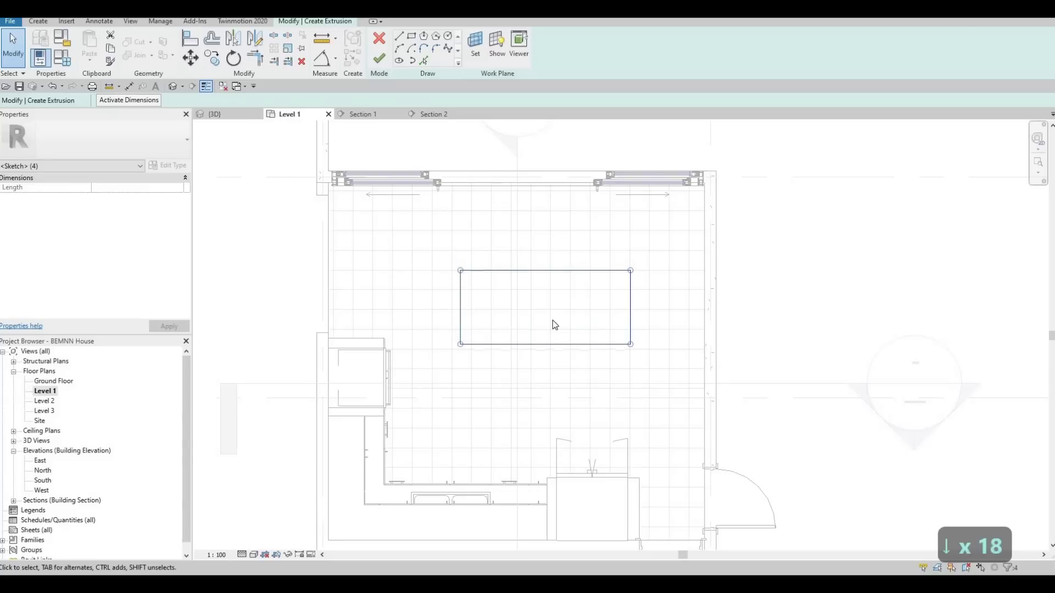
key("Right")
key("Right")
key("Right")
key("Down")
key("Down")
key("Down")
key("Down")
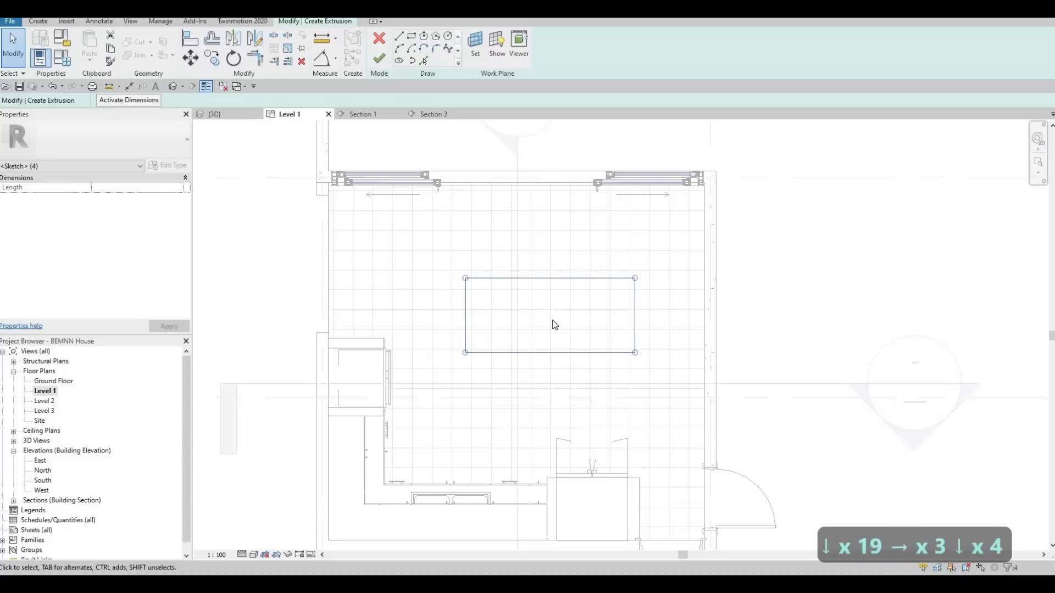
key("Left")
key("Left")
key("Left")
key("Escape")
key("Escape")
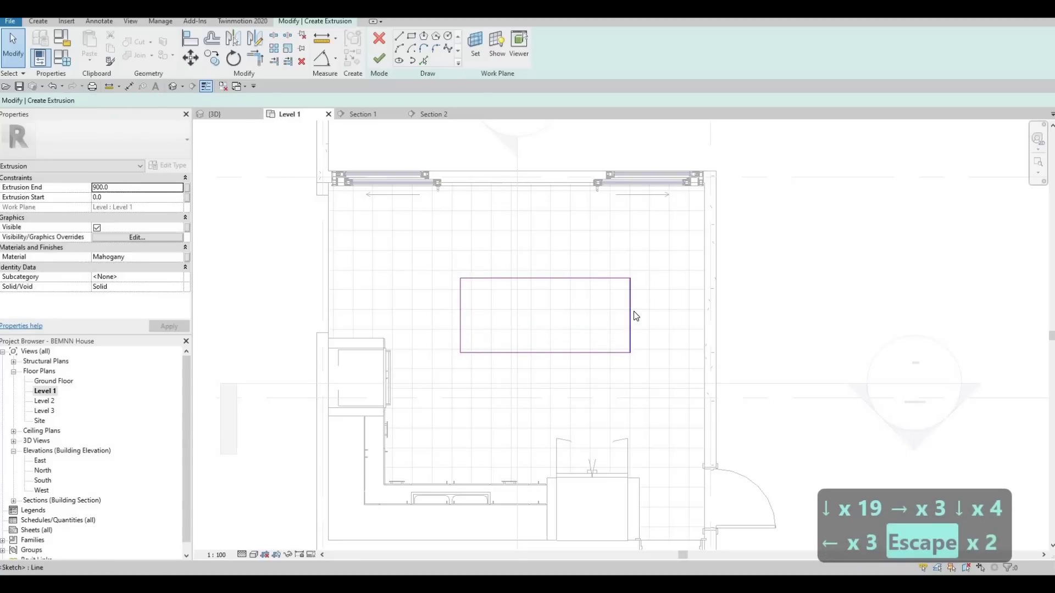
- Nudge the rectangle's right edge outward to make the long side about 2365 mm
left_click(631, 311)
key("Right")
key("Right")
key("Right")
key("Right")
key("Right")
key("Right")
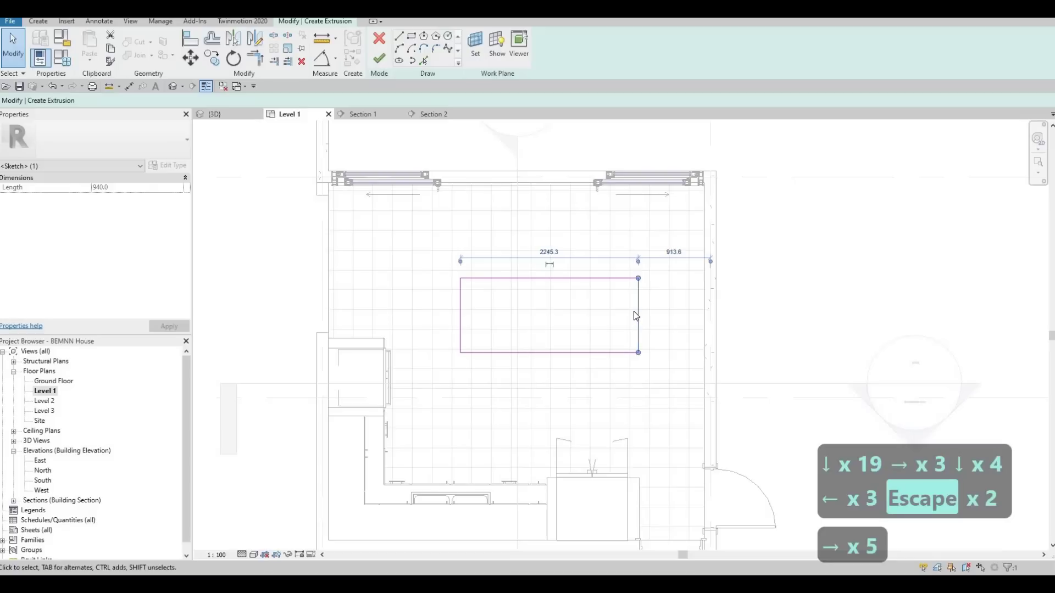
key("Right")
key("Right")
key("Right")
key("Right")
key("Right")
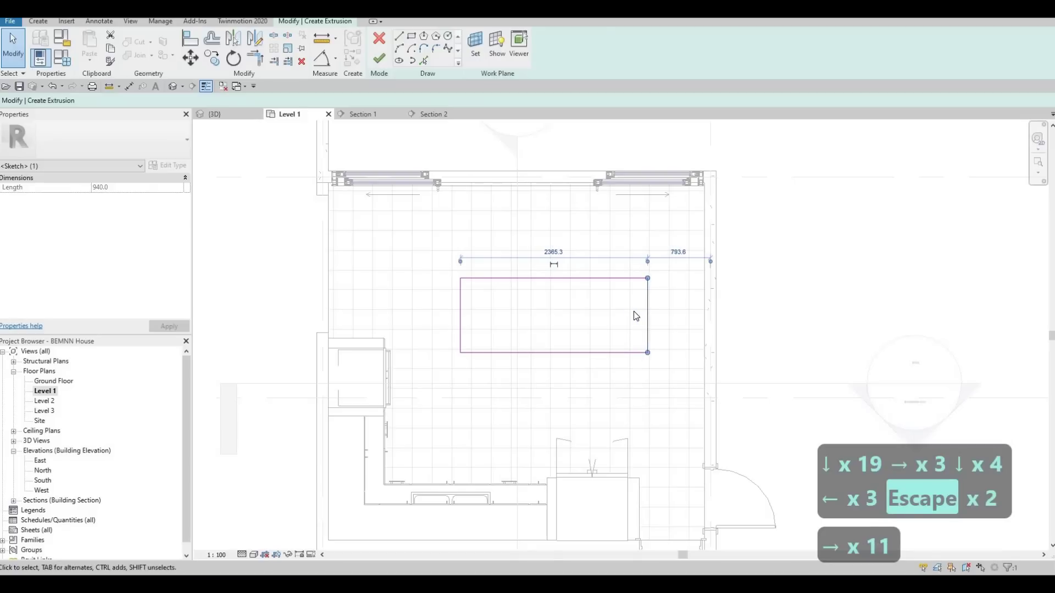
key("Escape")
key("Escape")
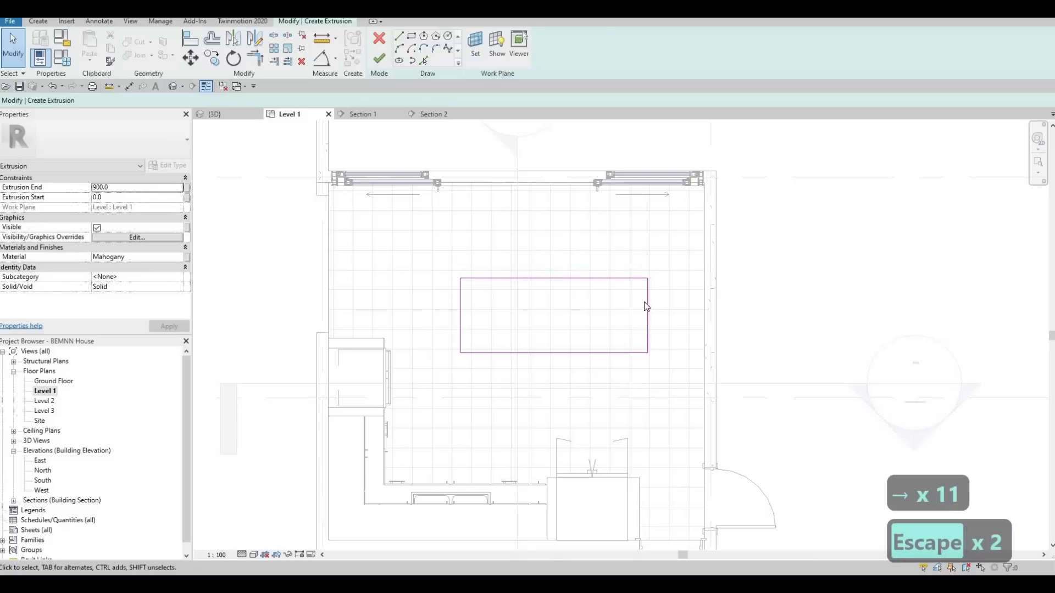
- Nudge the rectangle's right edge outward to make the long side about 2405 mm
key("Tab")
left_click(646, 306)
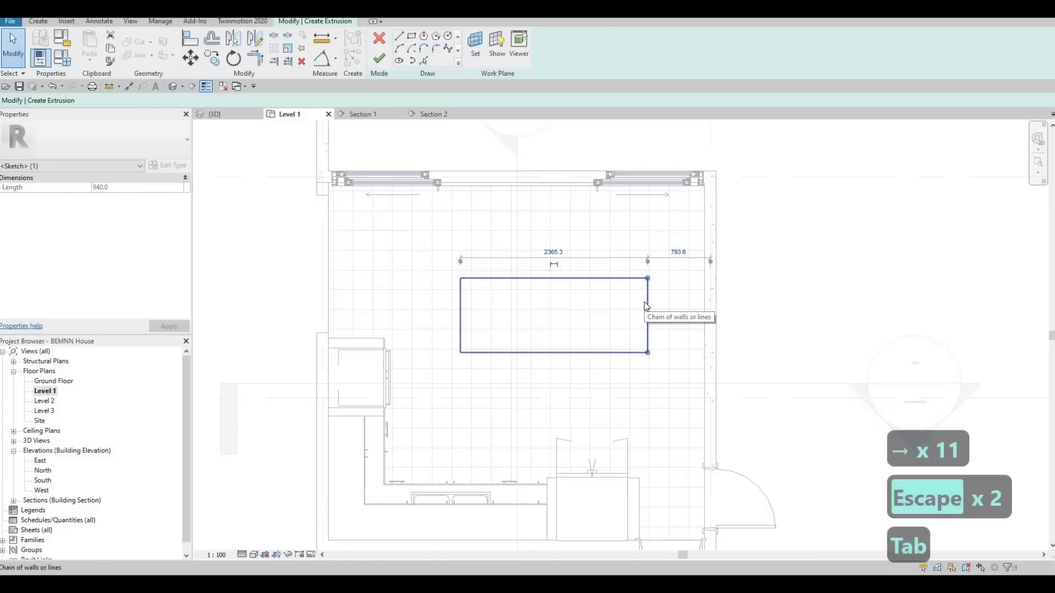
key("Left")
key("Right")
key("Right")
key("Right")
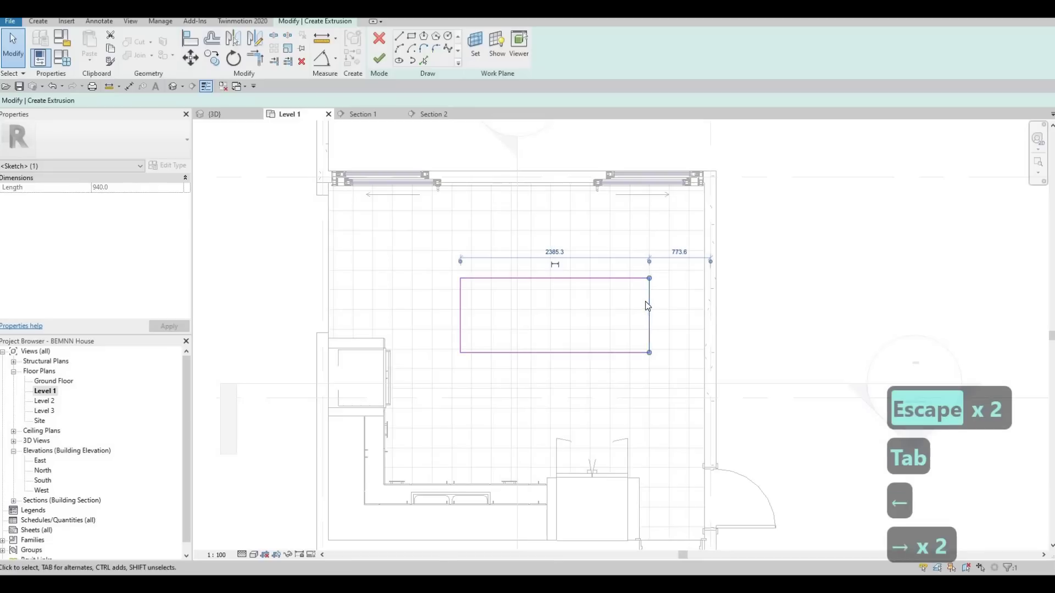
key("Escape")
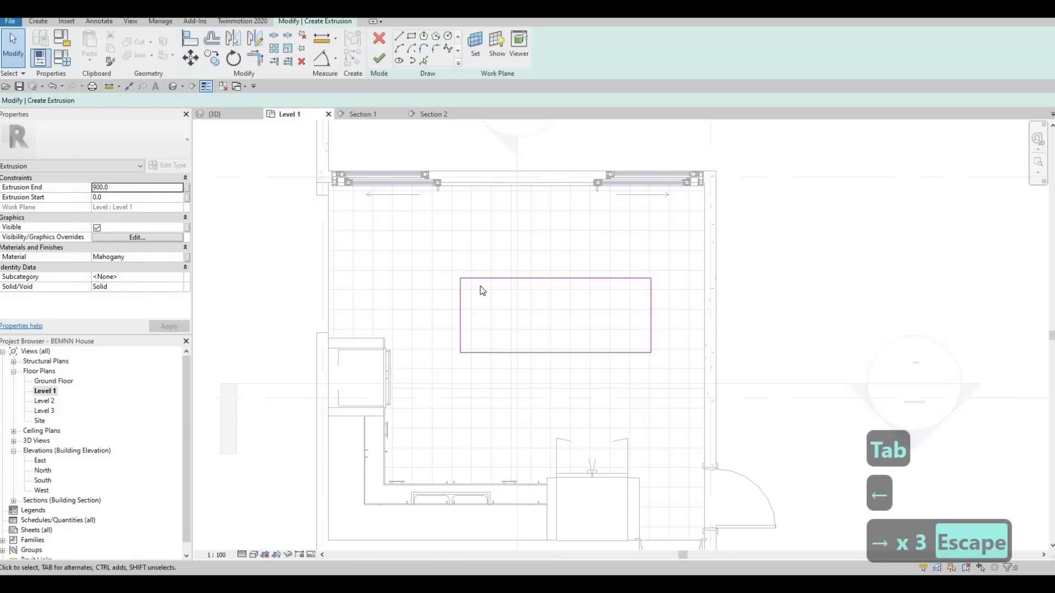
- Set the rectangle's long side to exactly 2400 mm by adjusting its left edge
left_click(572, 362)
left_click(557, 369)
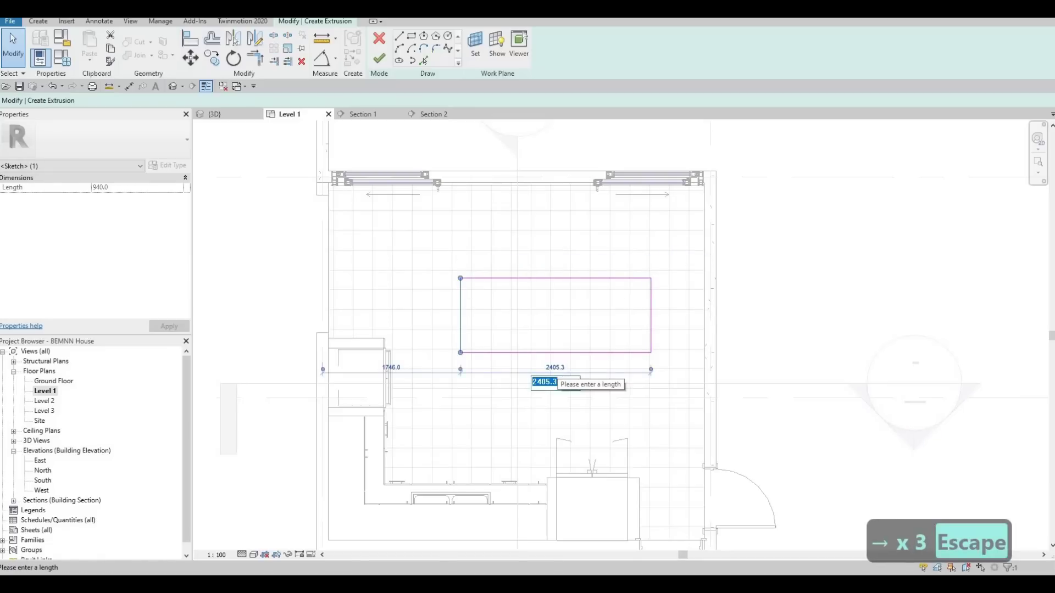
type("2400")
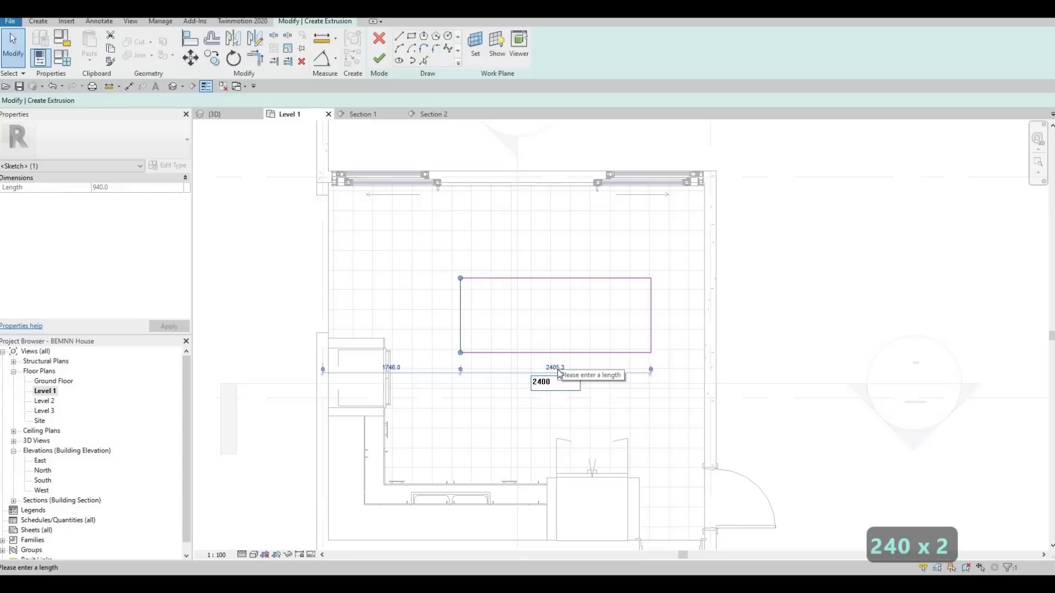
key("Return")
key("Escape")
key("Escape")
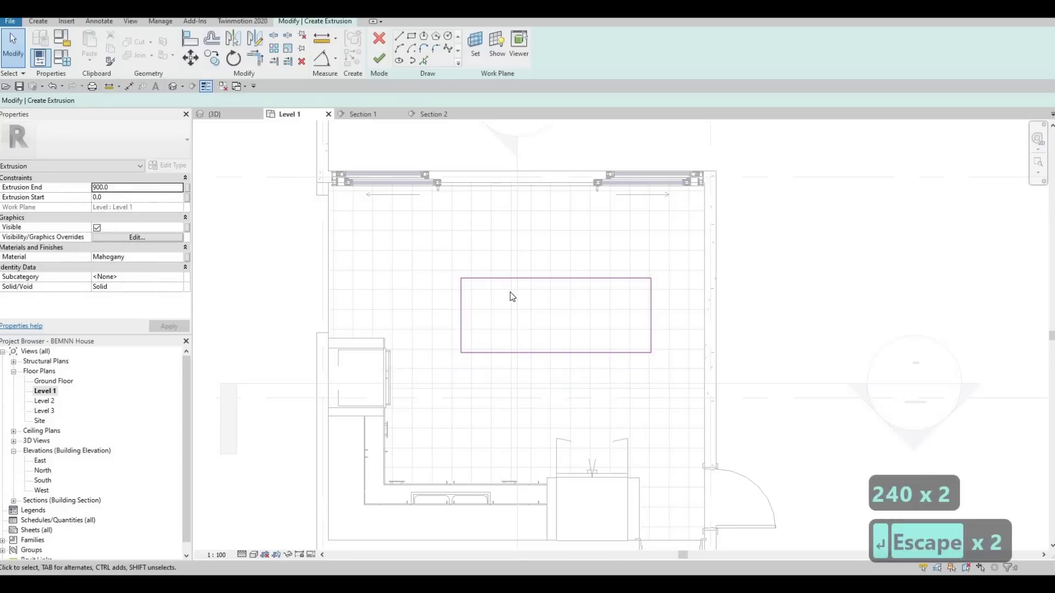
- Set the rectangle's short side to 850 mm by adjusting its upper edge
left_click(538, 279)
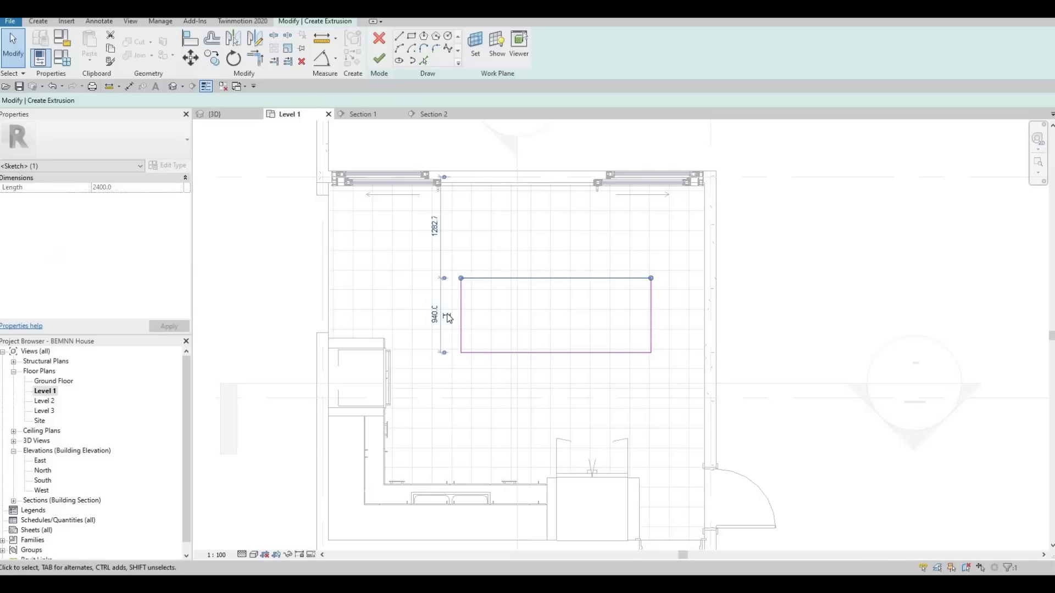
left_click(433, 316)
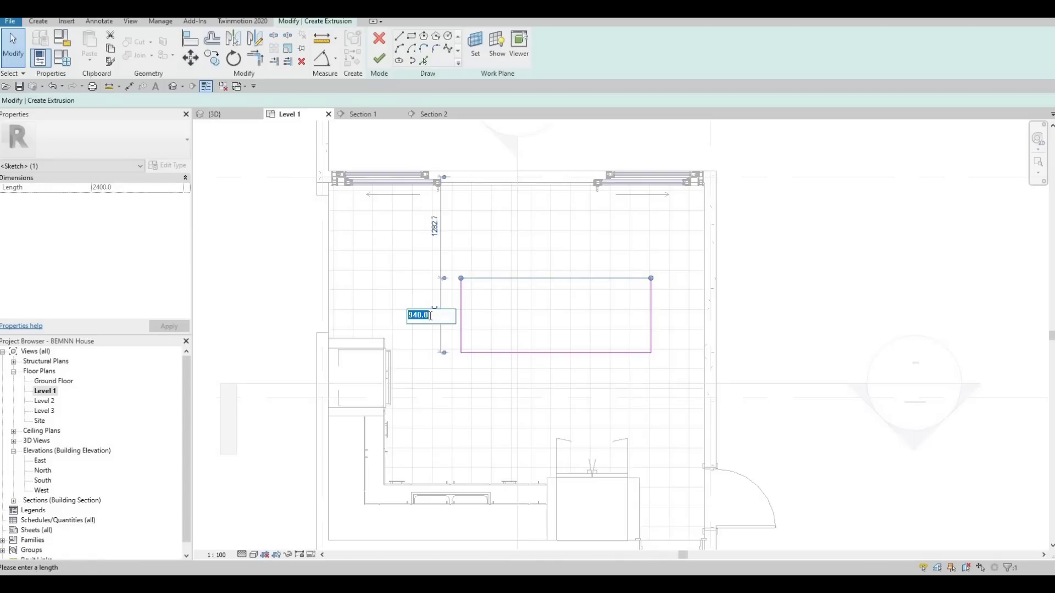
type("800")
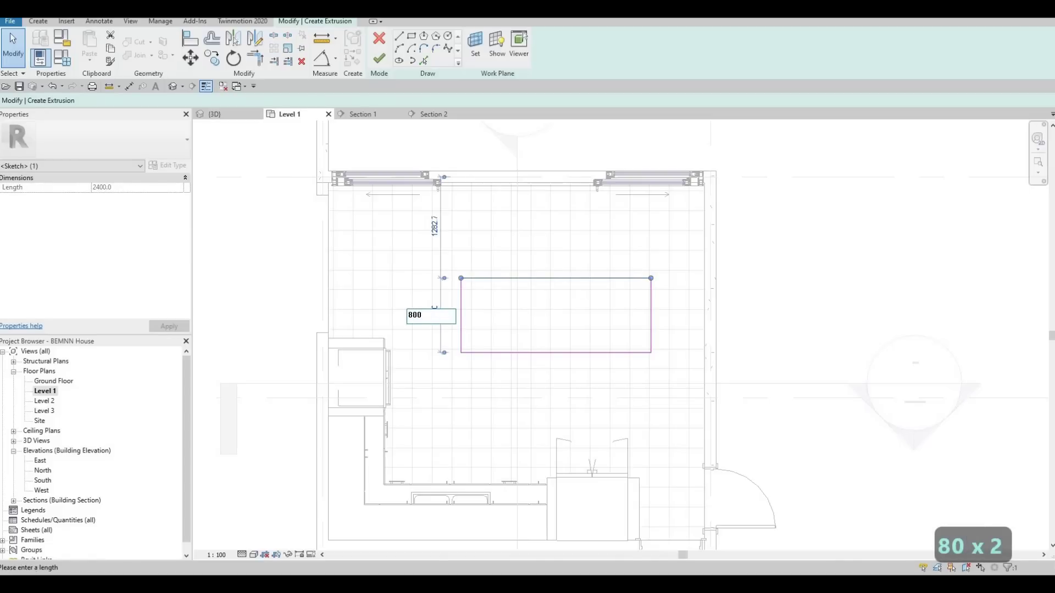
key("BackSpace")
key("BackSpace")
key("BackSpace")
type("850")
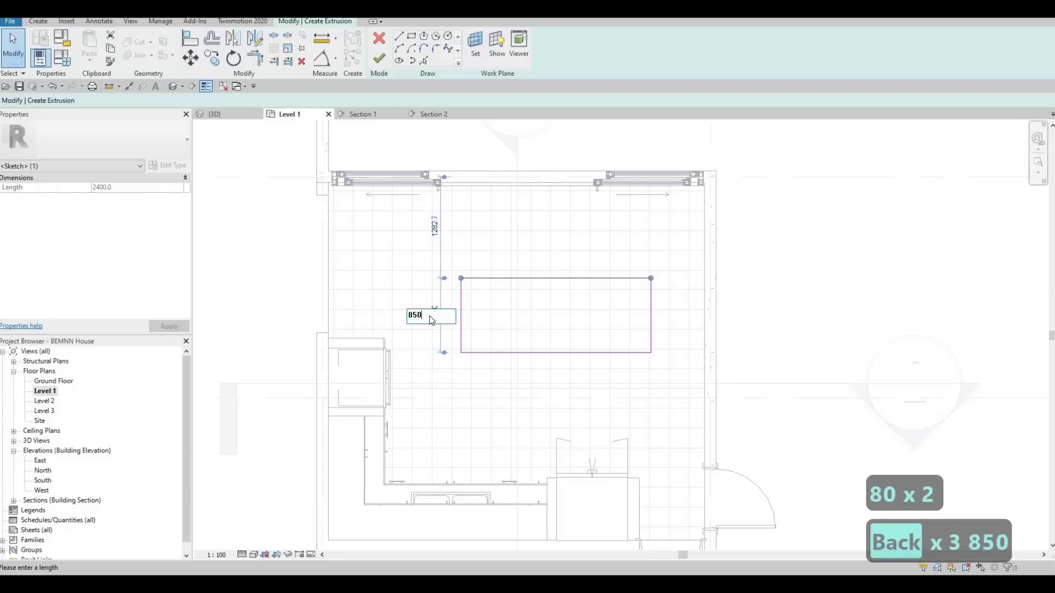
key("Return")
key("Escape")
key("Escape")
key("Escape")
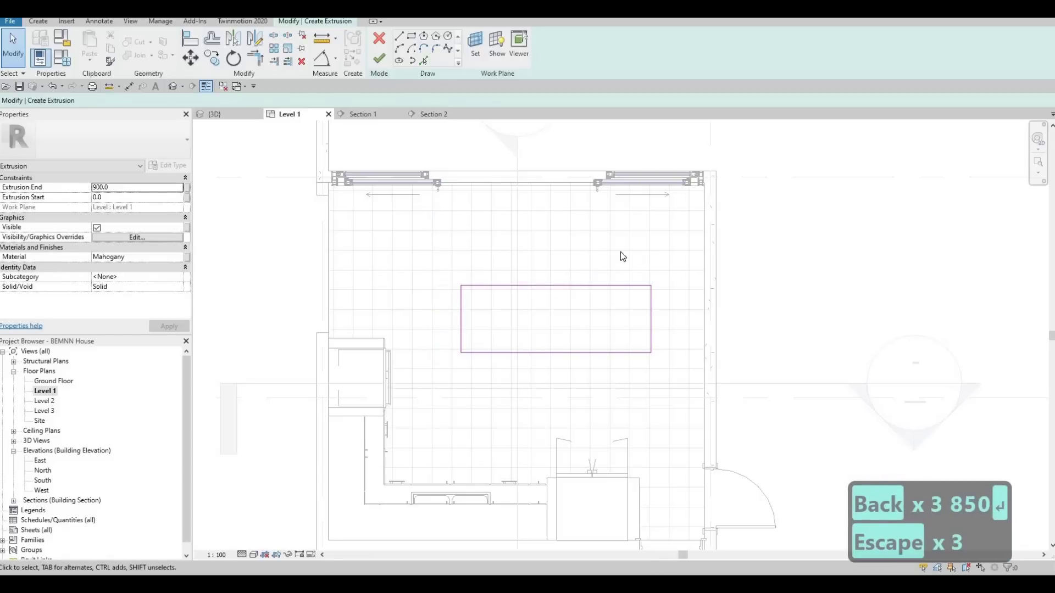
- Finish the island extrusion and its in-place model, and inspect the island in the 3D view
left_click(379, 64)
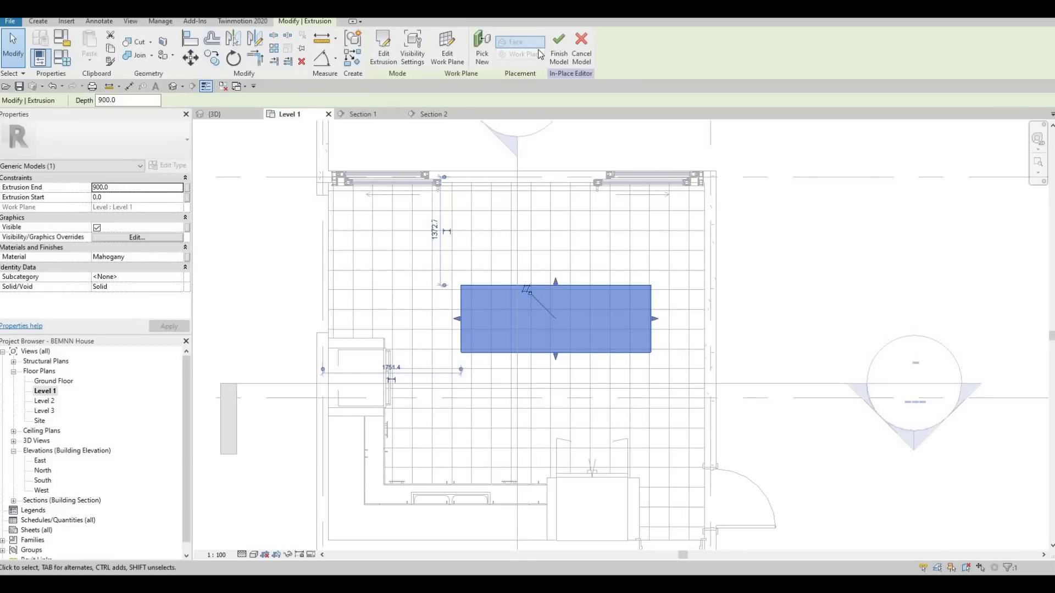
left_click(557, 51)
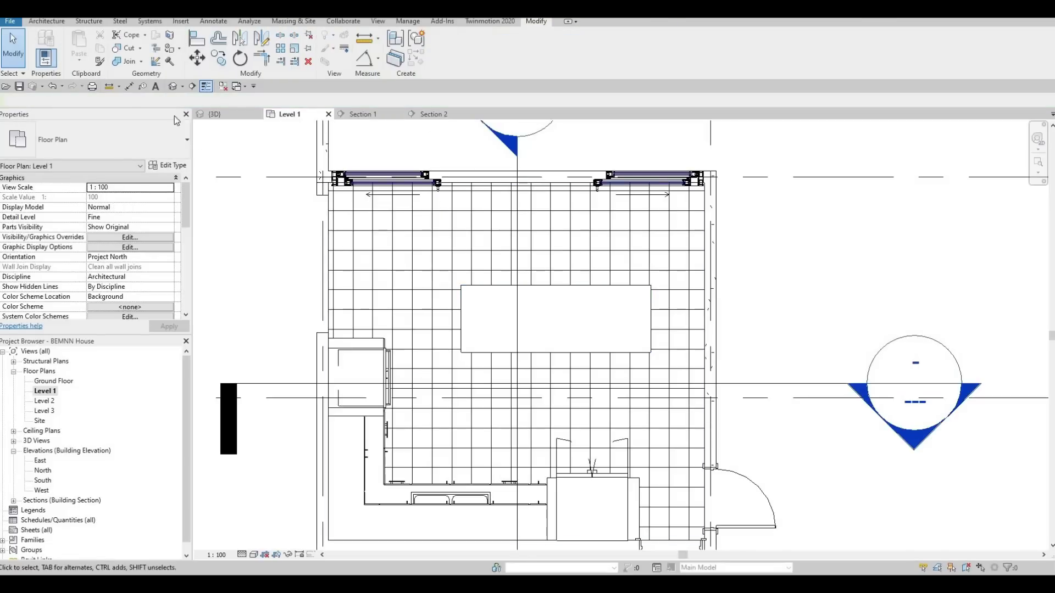
left_click(174, 86)
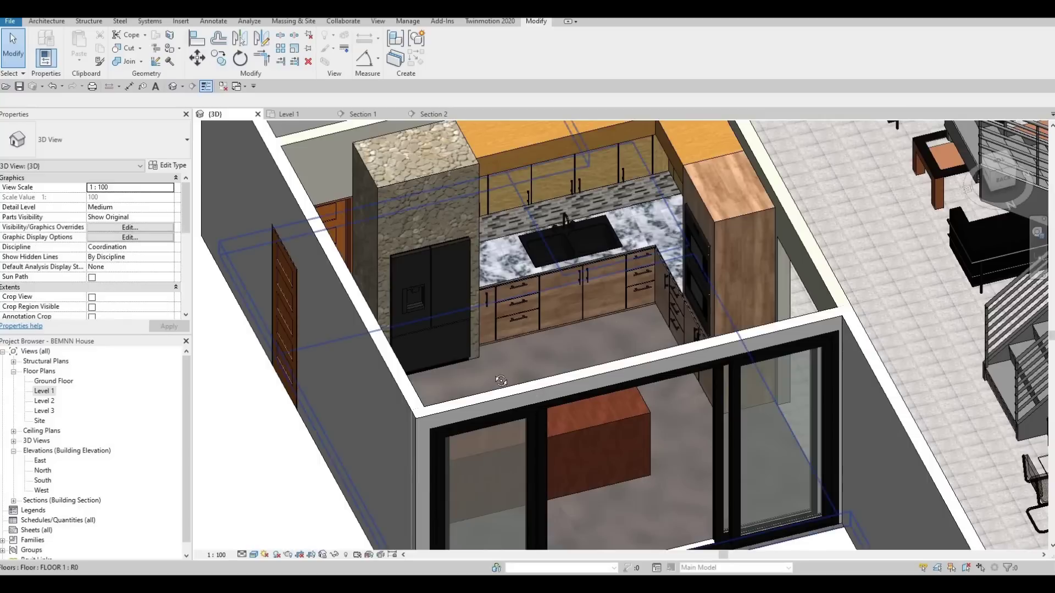
middle_click_drag(466, 322, 592, 367, "shift")
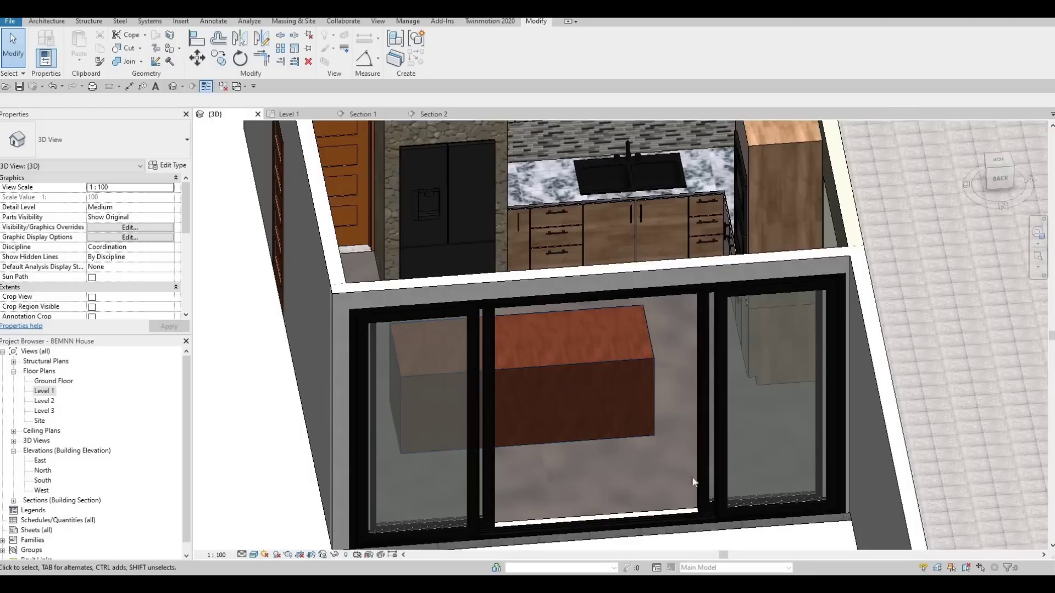
middle_click_drag(634, 383, 537, 275, "shift")
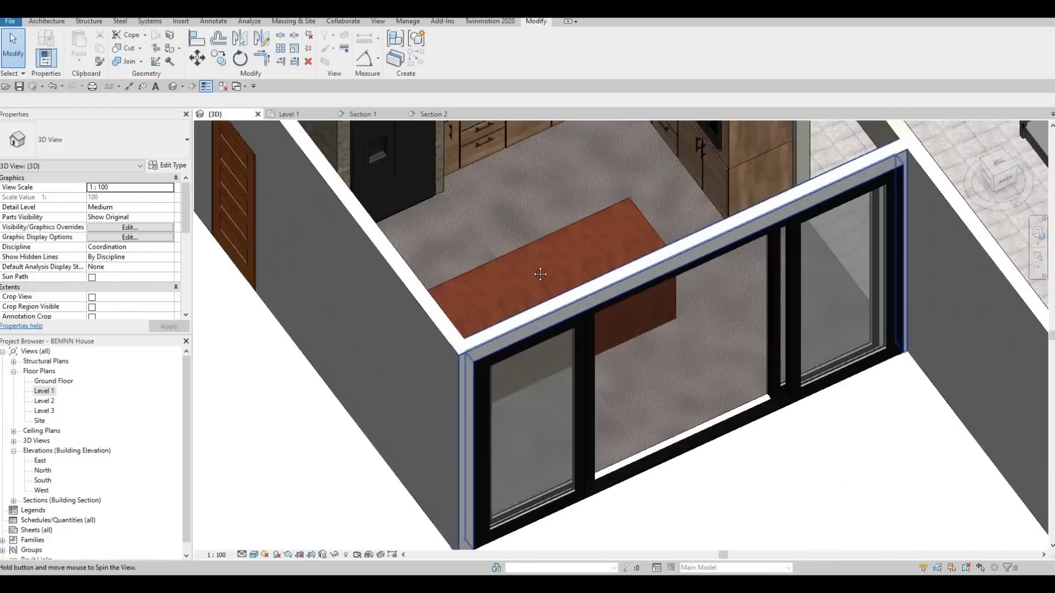
scroll(483, 224, "up", 10)
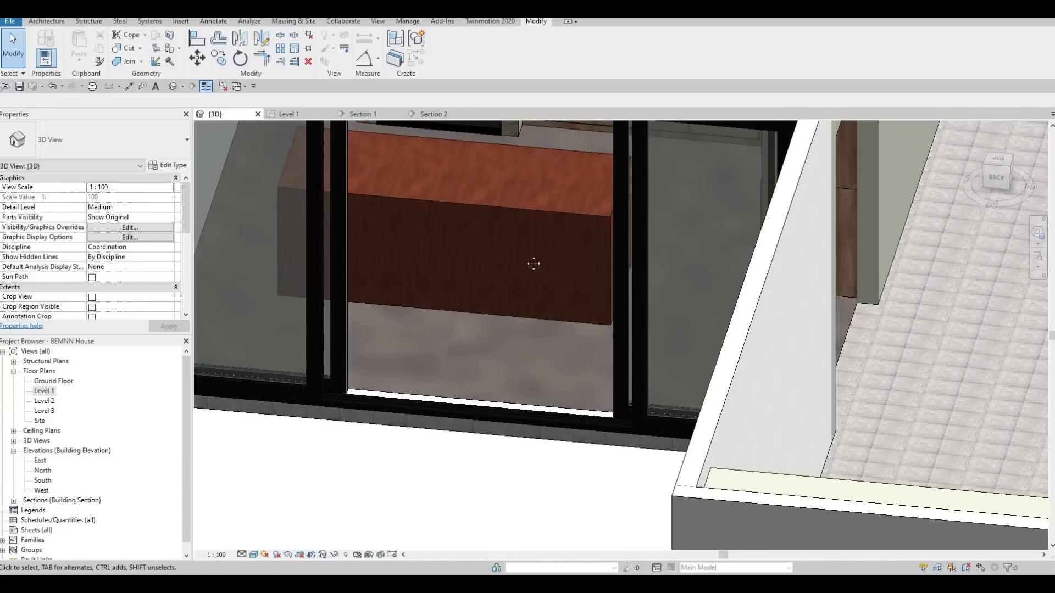
scroll(536, 247, "down", 3)
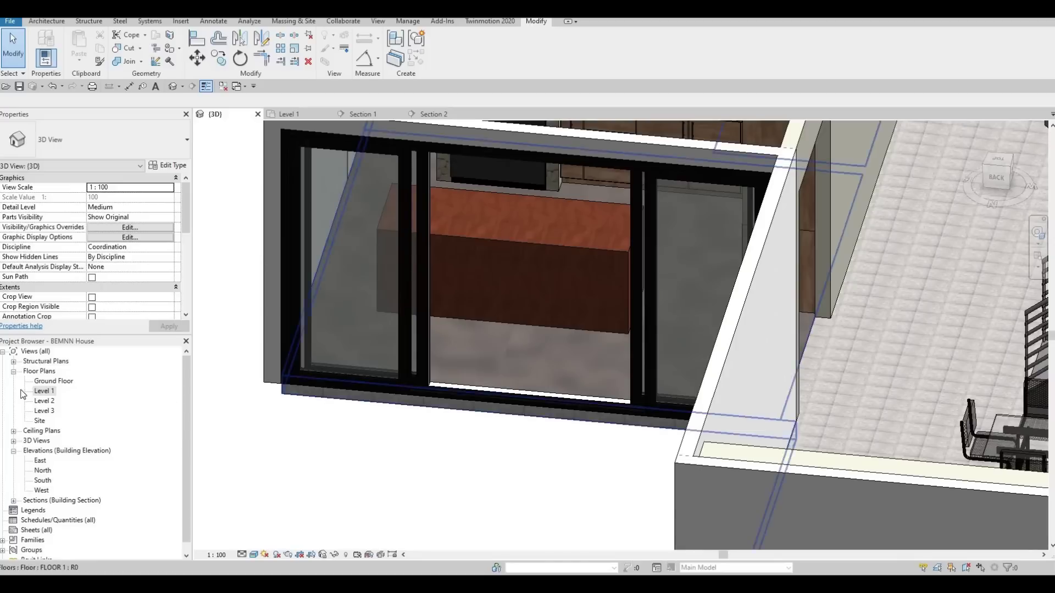
- Flip the kitchen's horizontal section line in the Level 1 plan to face the island and open its Section 1 view
double_click(45, 392)
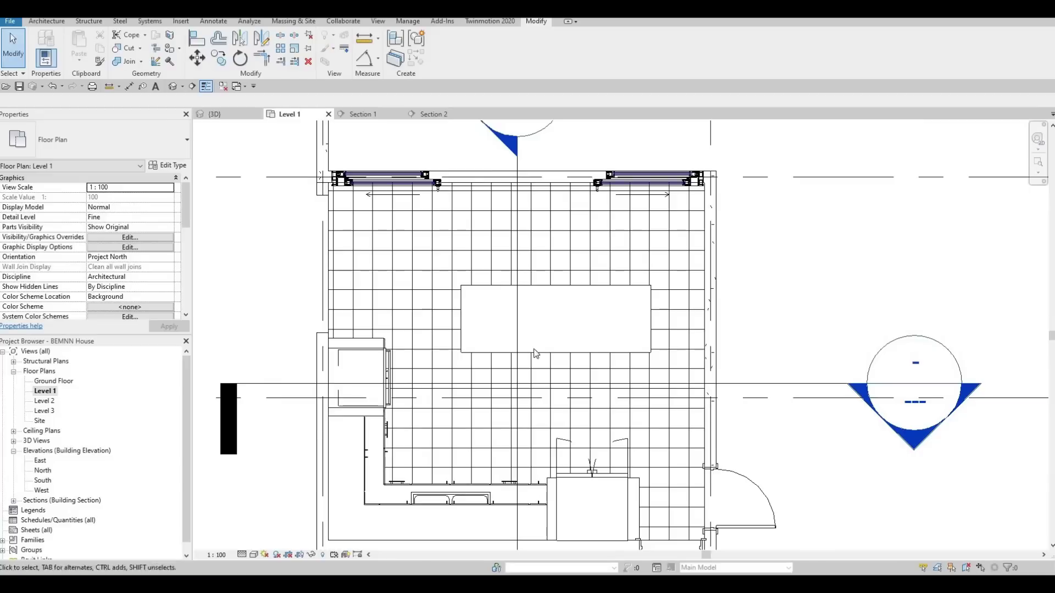
scroll(694, 328, "down", 3)
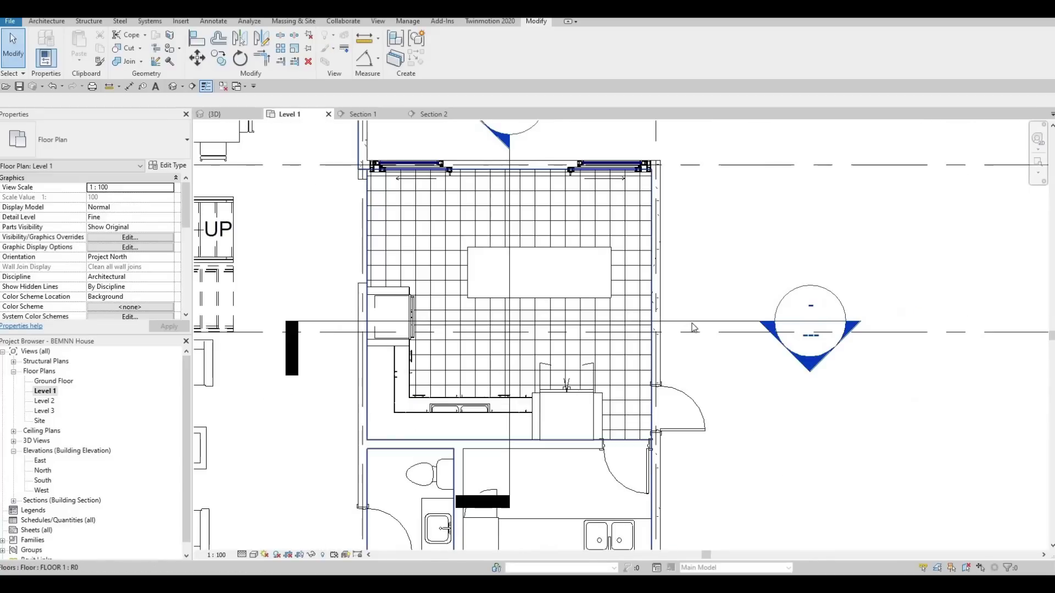
left_click(809, 360)
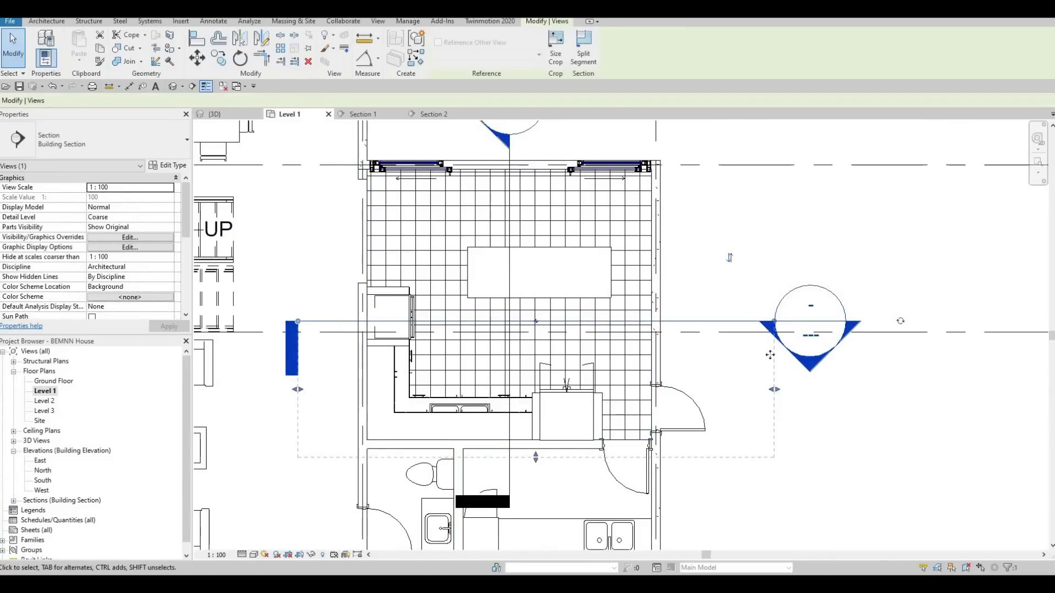
left_click(711, 271)
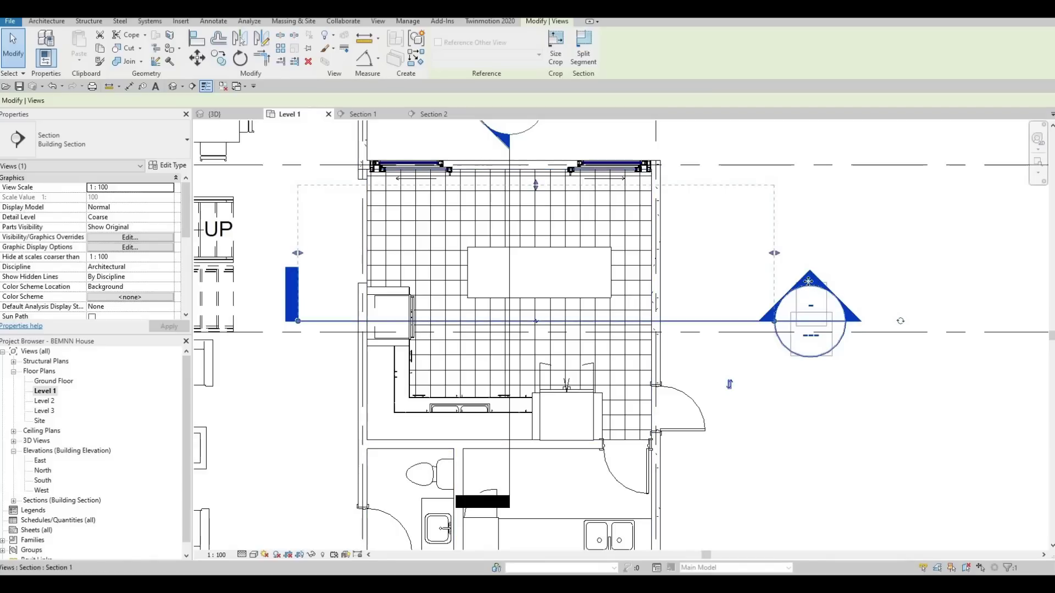
key("Escape")
key("Escape")
double_click(811, 297)
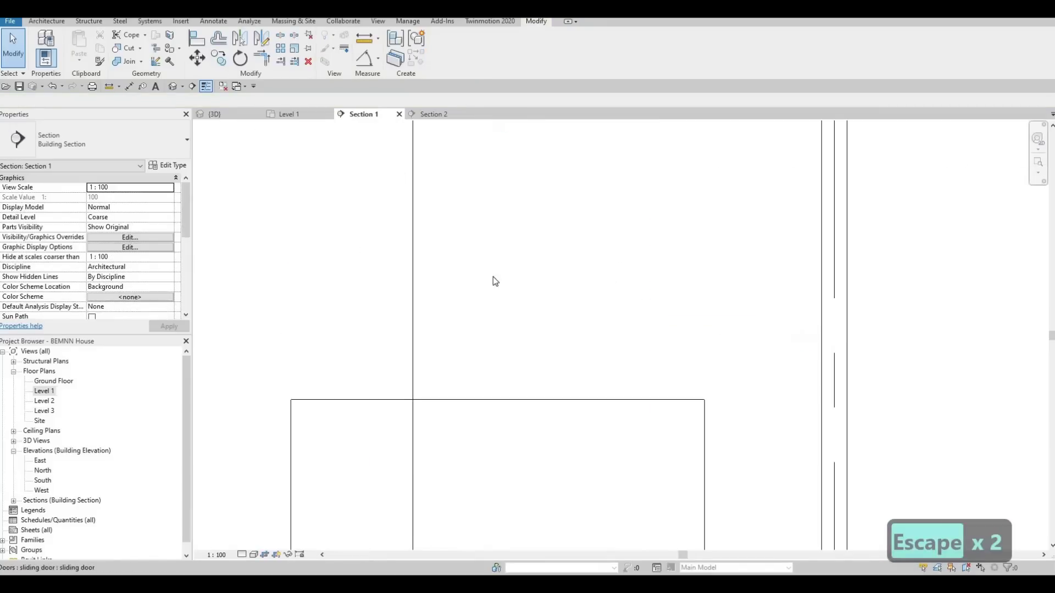
scroll(507, 334, "down", 3)
scroll(500, 342, "up", 4)
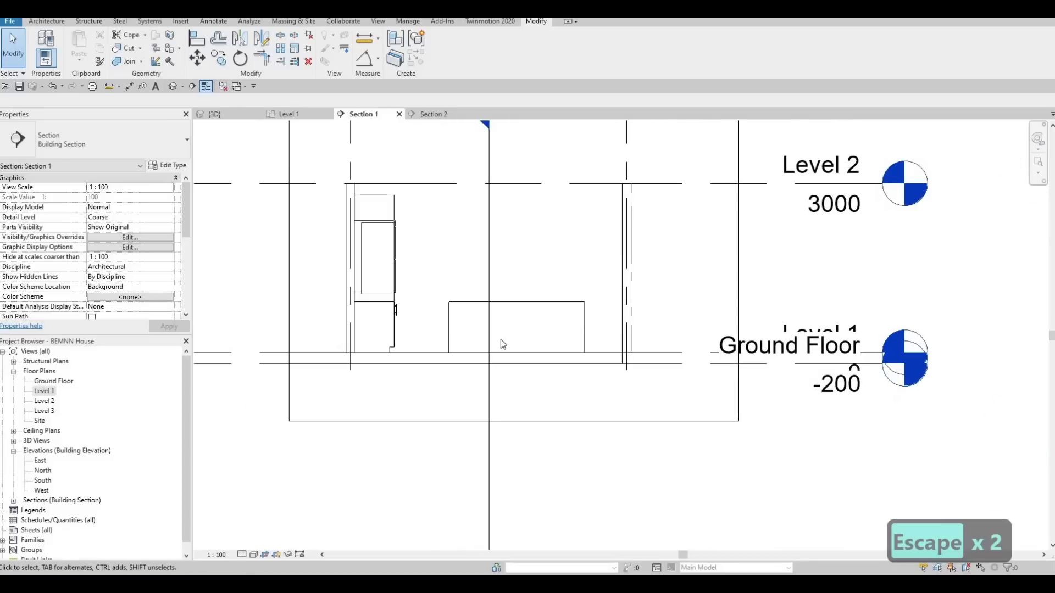
- Start a new in-place component in the Generic Models category, keeping the suggested name
left_click(38, 21)
left_click(126, 59)
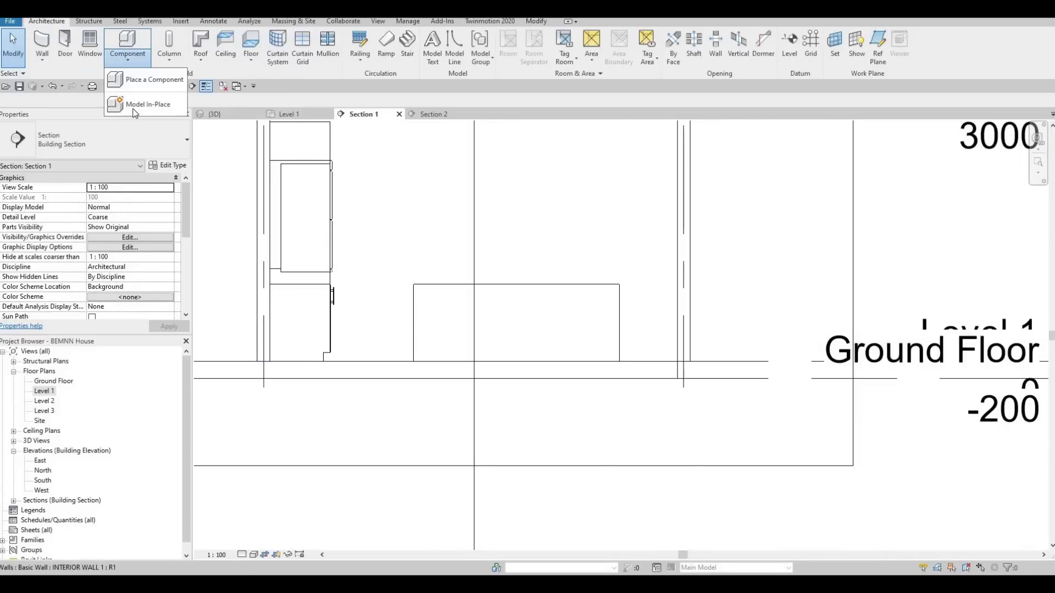
left_click(403, 257)
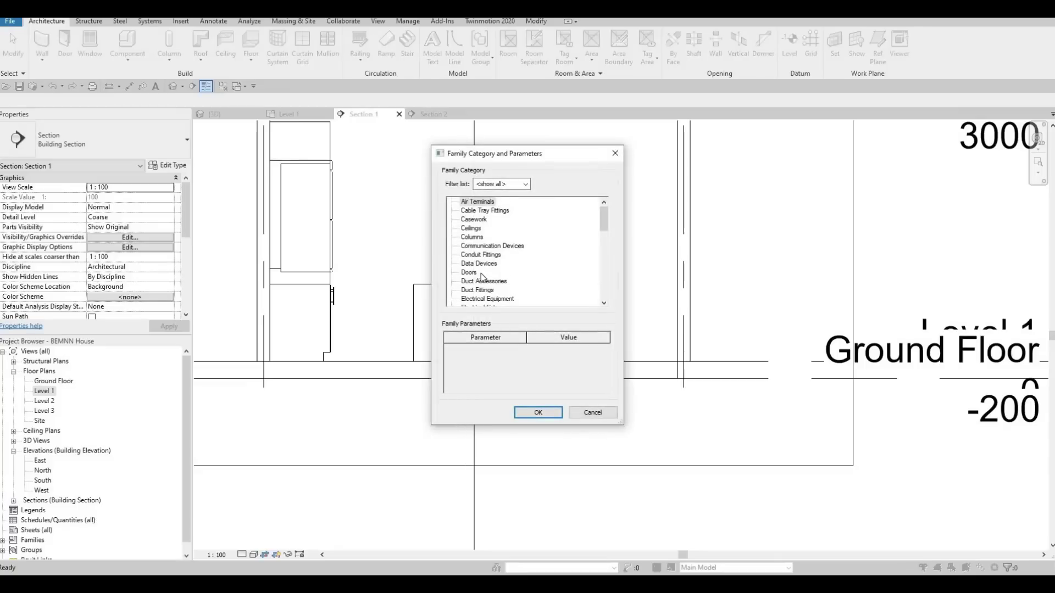
scroll(480, 272, "down", 4)
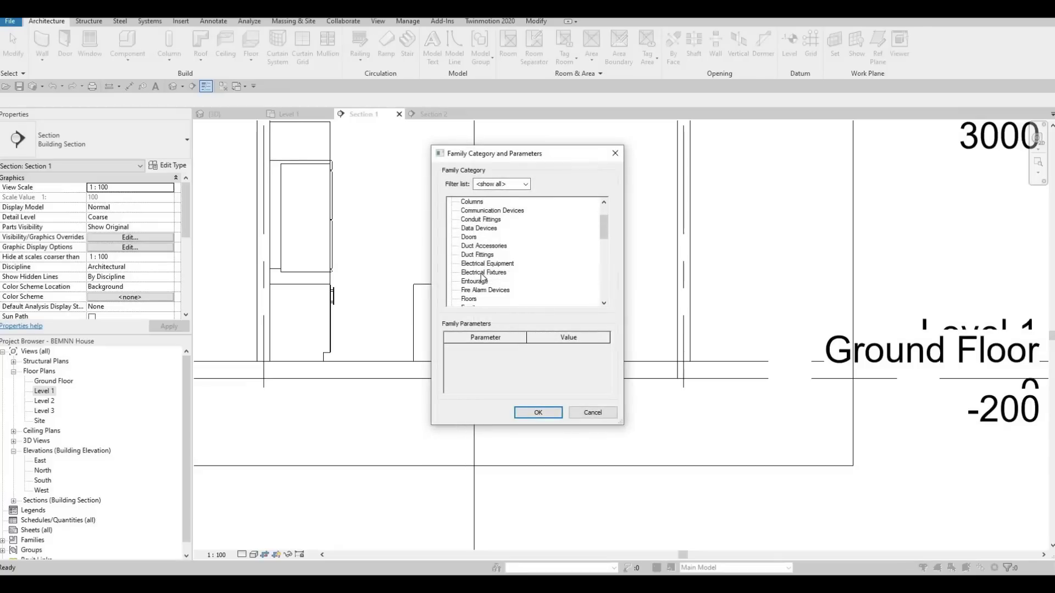
left_click(538, 412)
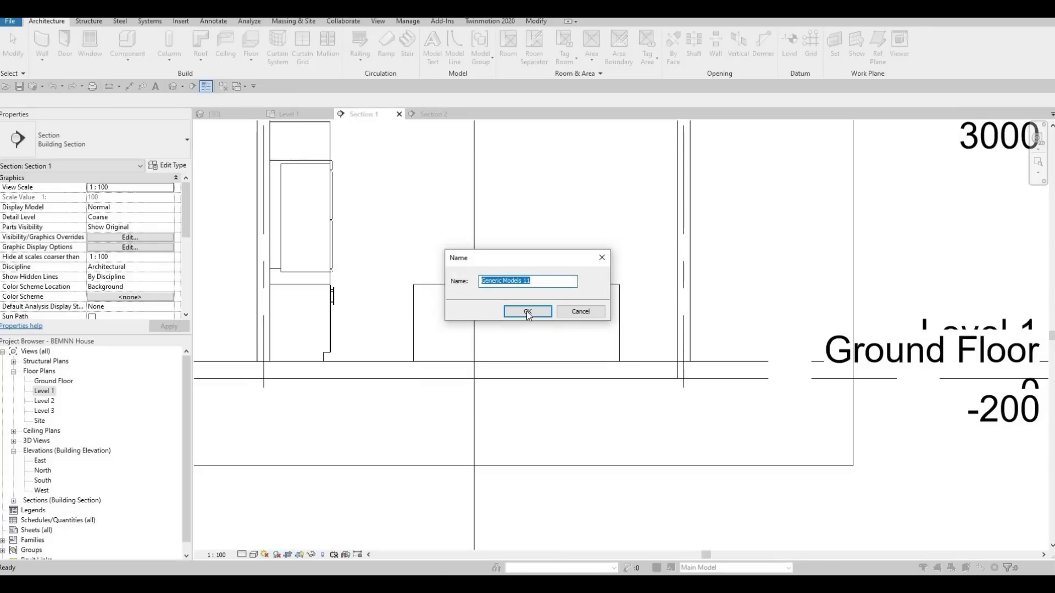
left_click(526, 311)
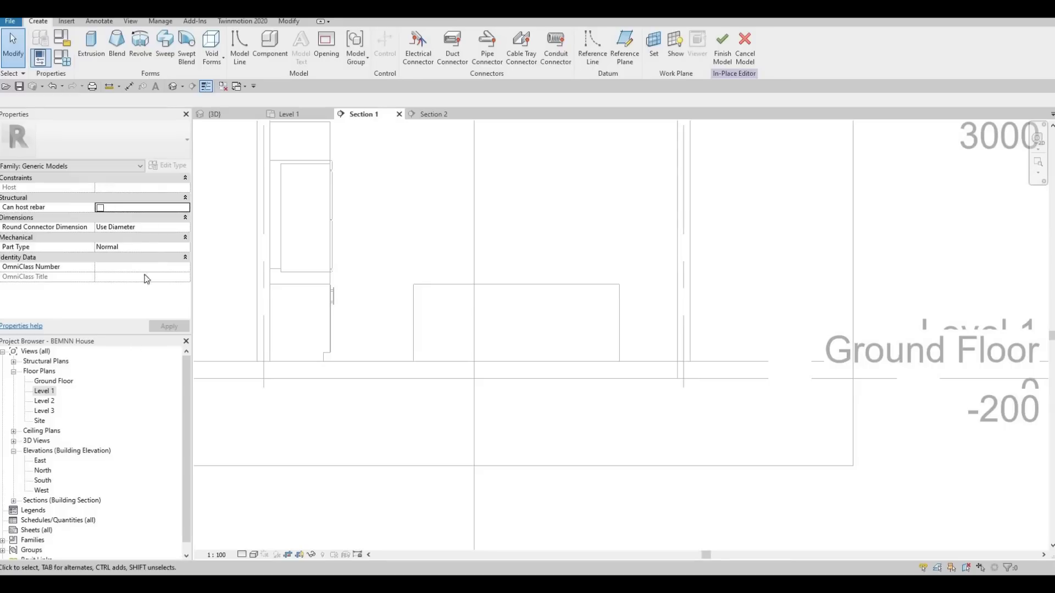
- Start an extrusion and pick the island's long vertical face as its work plane
left_click(92, 47)
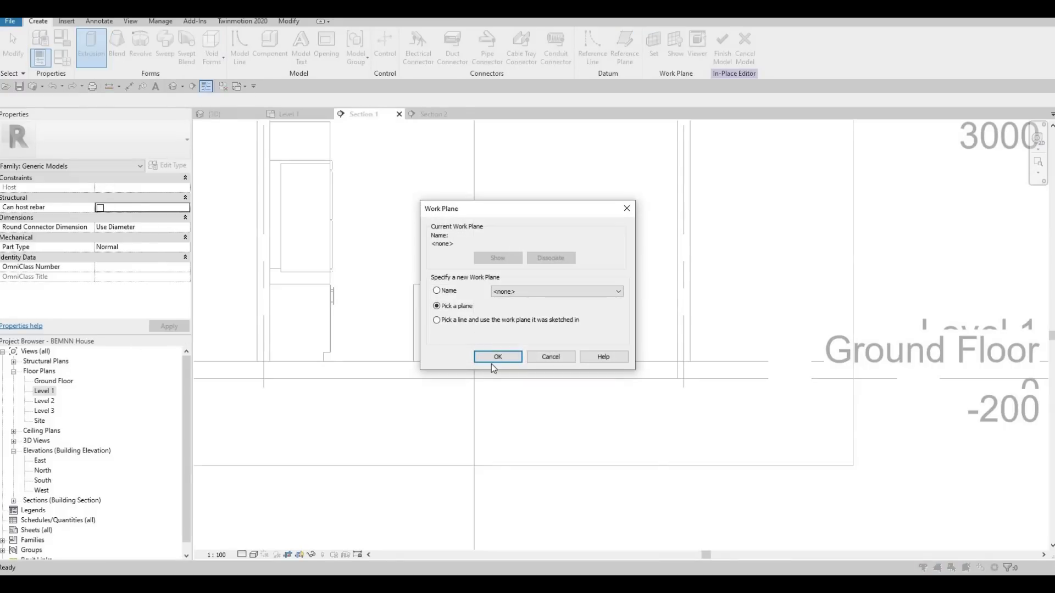
left_click(501, 356)
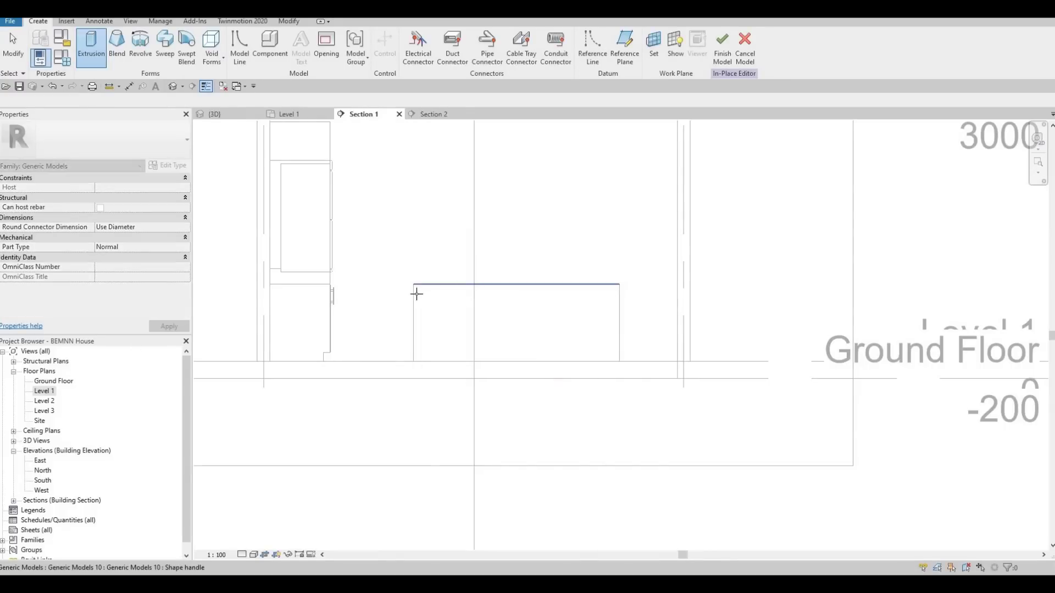
key("Tab")
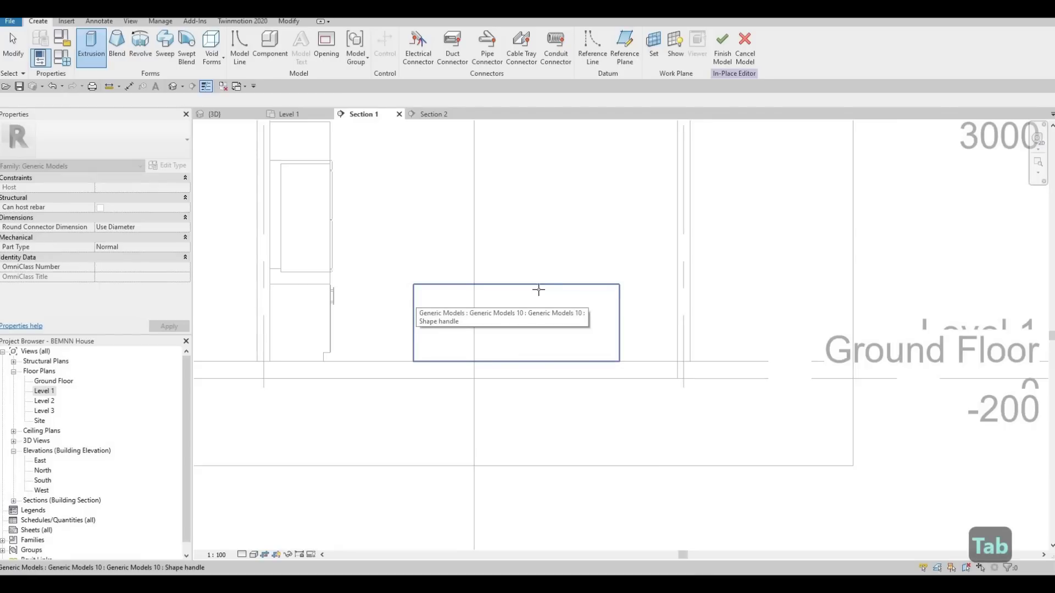
key("Tab")
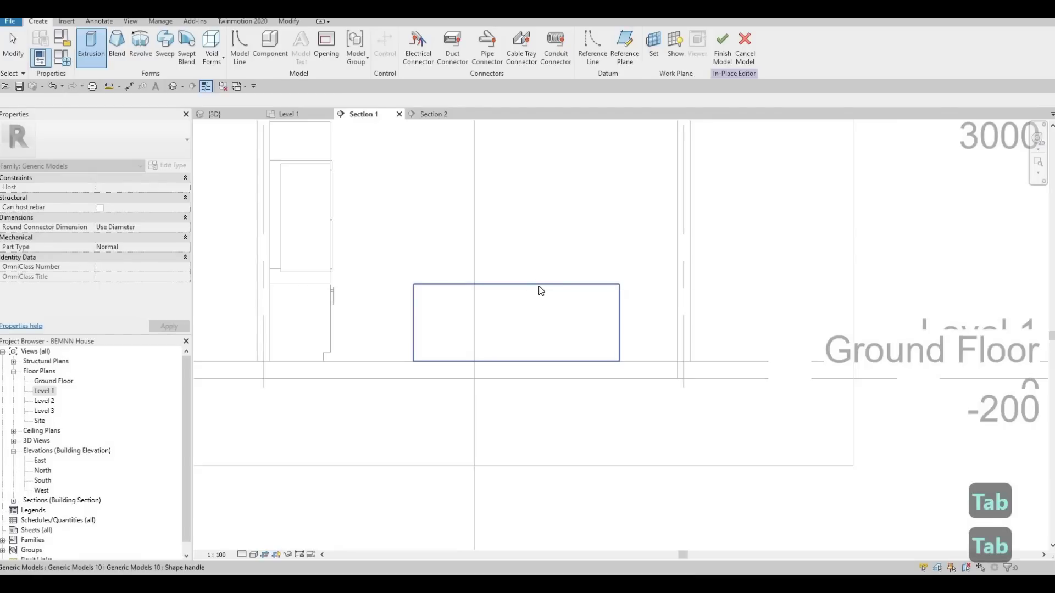
double_click(434, 292)
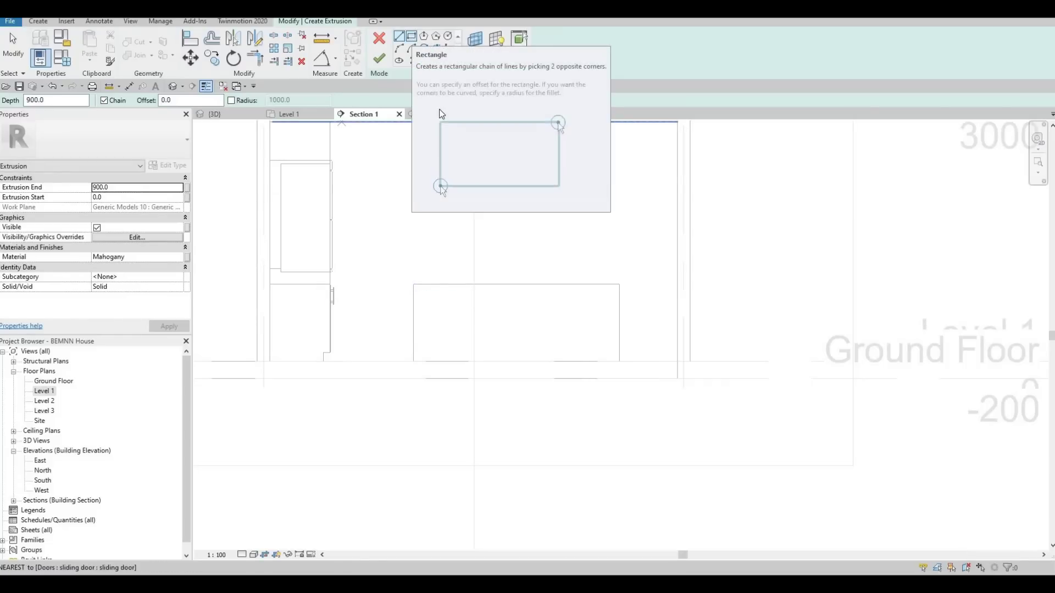
- Sketch a rectangle about 40 mm high along the island's top edge and one about 80 by 500 mm against its lower right side
left_click(413, 38)
left_click(413, 285)
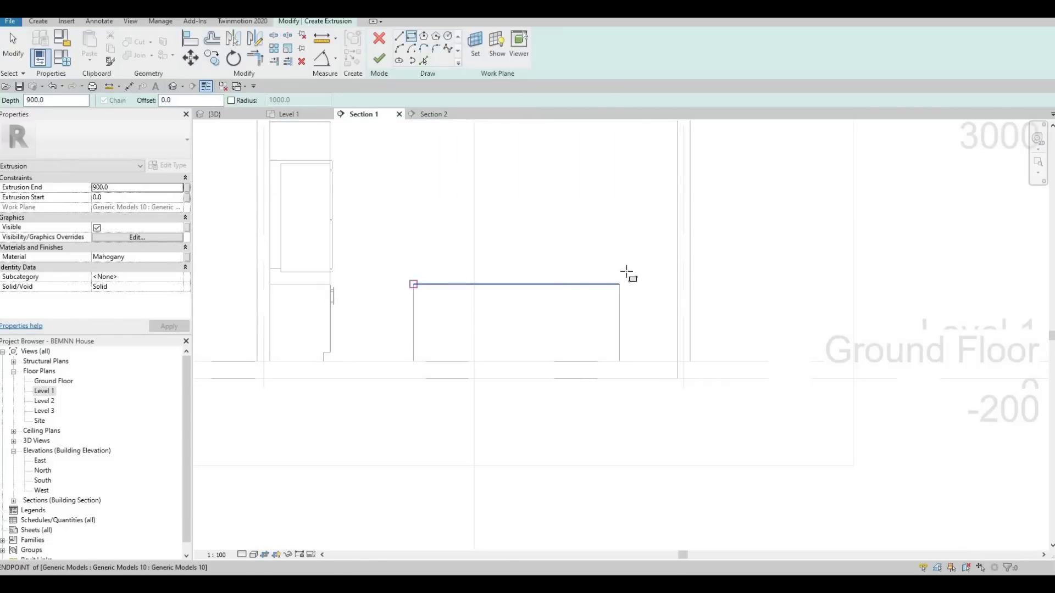
scroll(618, 286, "up", 4)
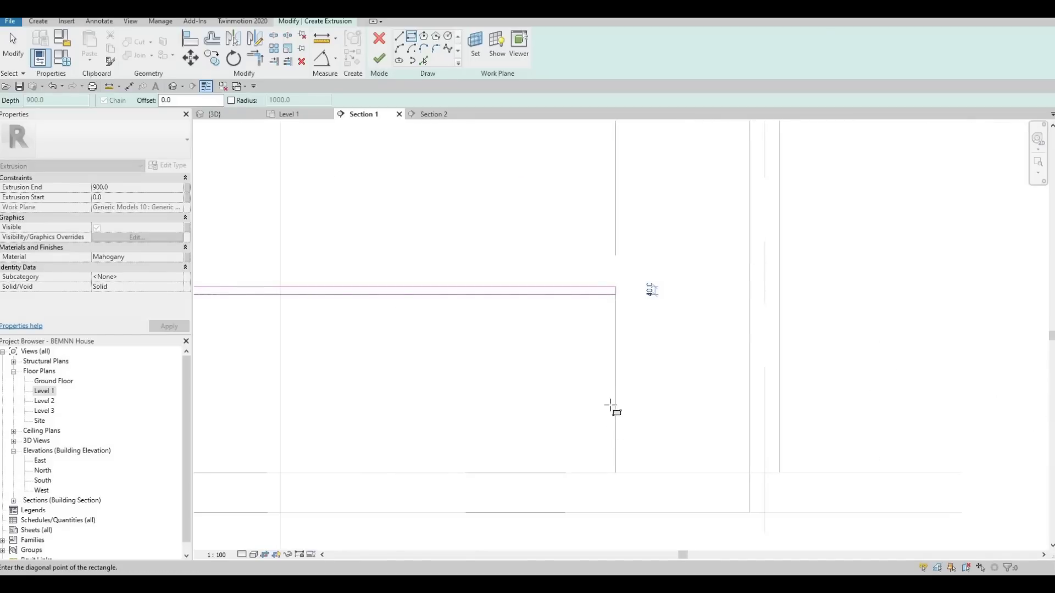
left_click(617, 473)
left_click(639, 374)
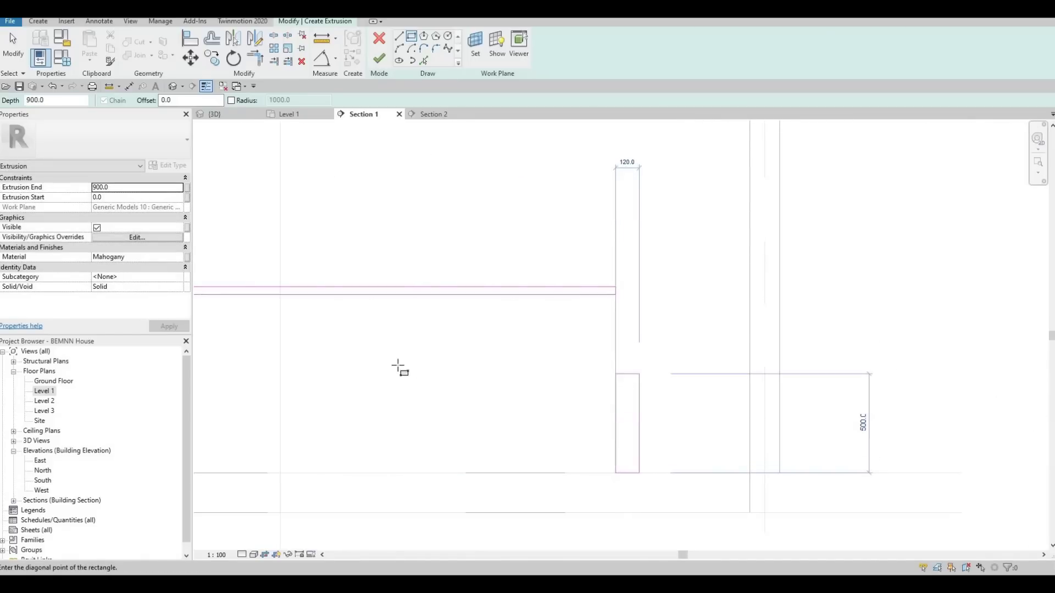
- Sketch a third rectangle about 160 mm wide and 300 mm high against the island's lower left side
scroll(464, 395, "left", 5, "shift")
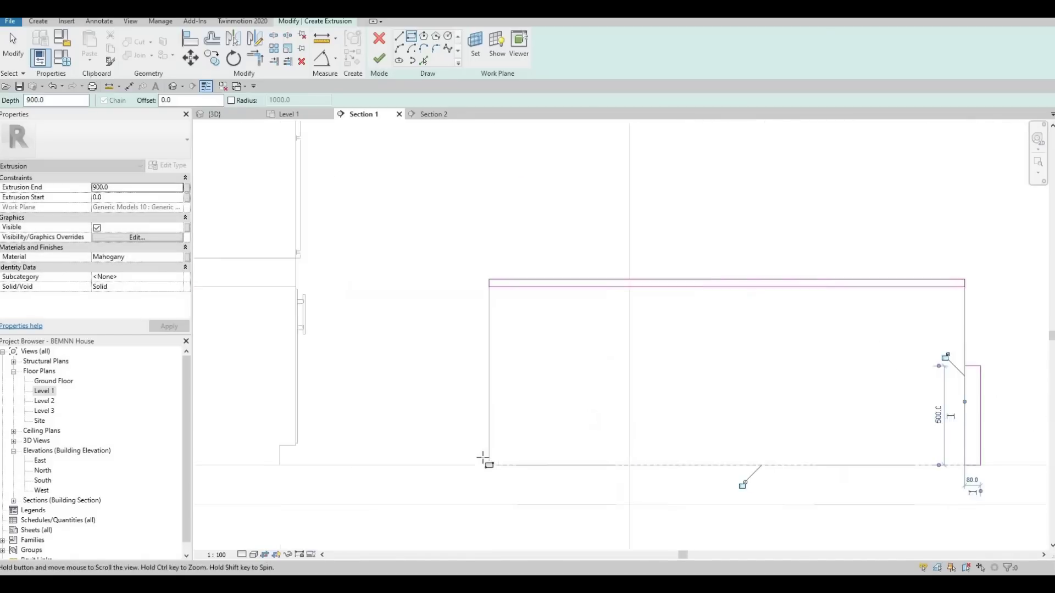
left_click(465, 405)
left_click(495, 465)
key("Escape")
key("Escape")
scroll(440, 363, "down", 2)
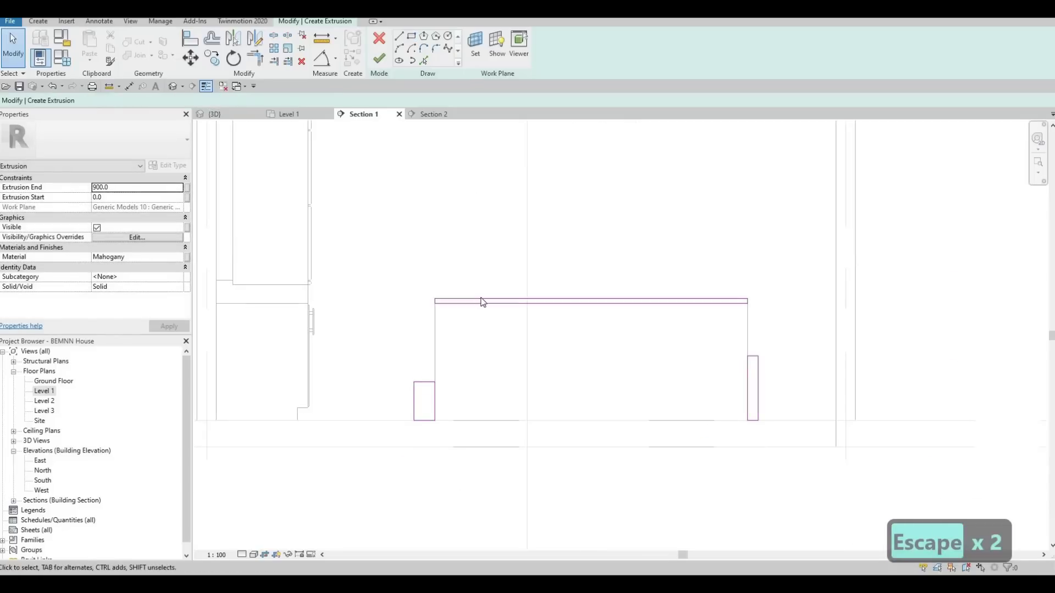
- Set the height of the sketched rectangle along the island's top to 243 mm
left_click(482, 301)
scroll(800, 294, "up", 2)
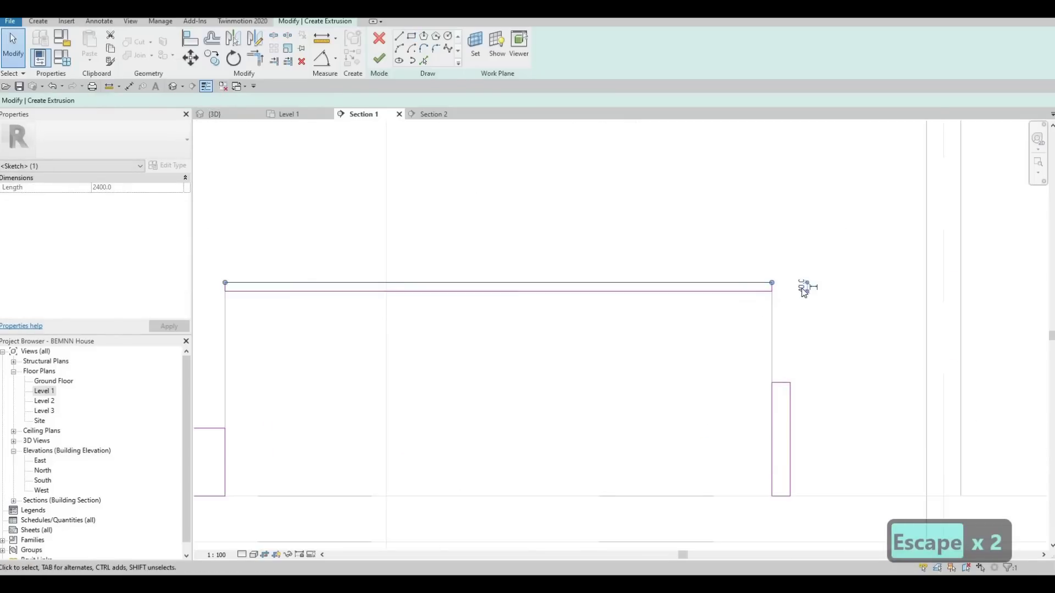
scroll(804, 292, "up", 2)
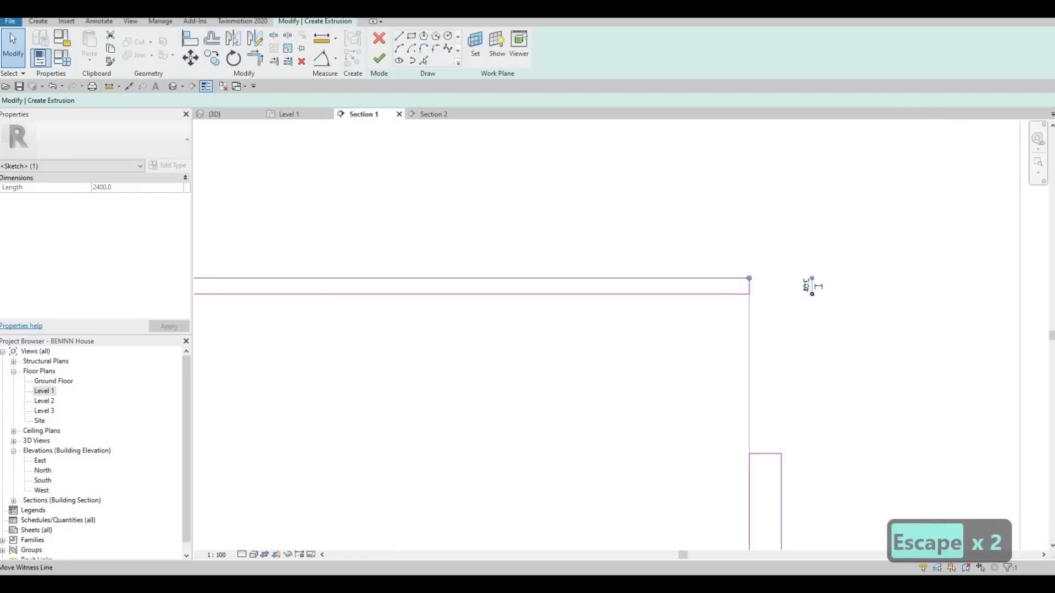
left_click(806, 286)
type("243")
key("Return")
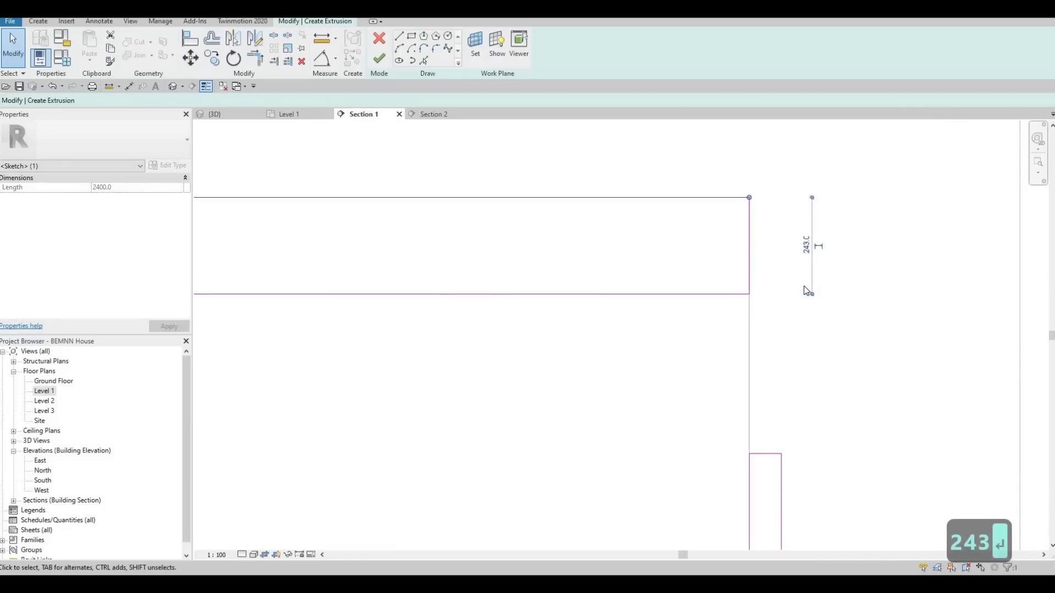
key("Escape")
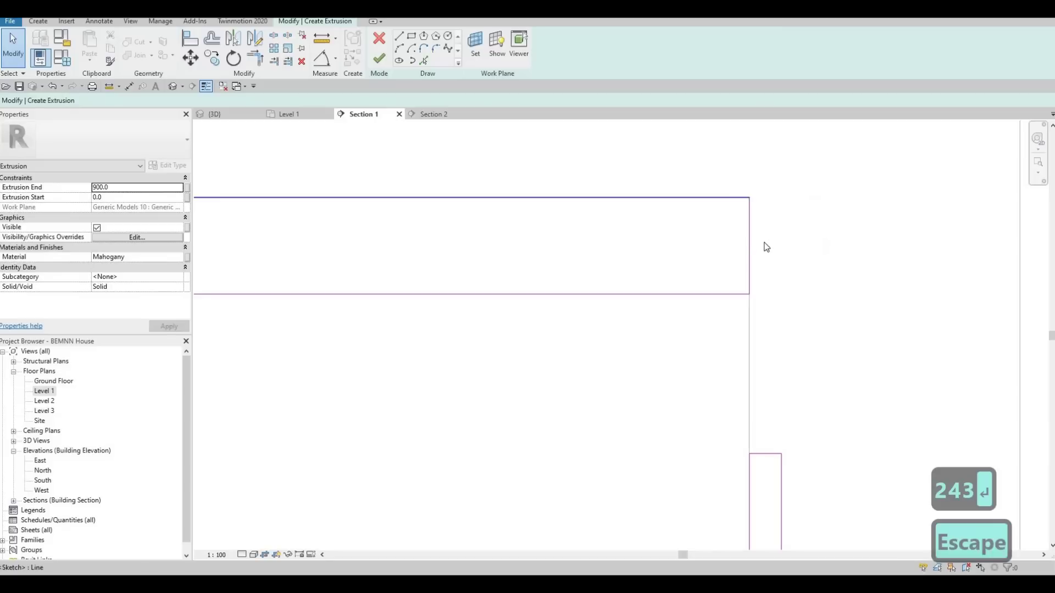
- Set the thickness of the top rectangle to 25 mm by adjusting its upper line
left_click(736, 197)
left_click(764, 245)
type("25")
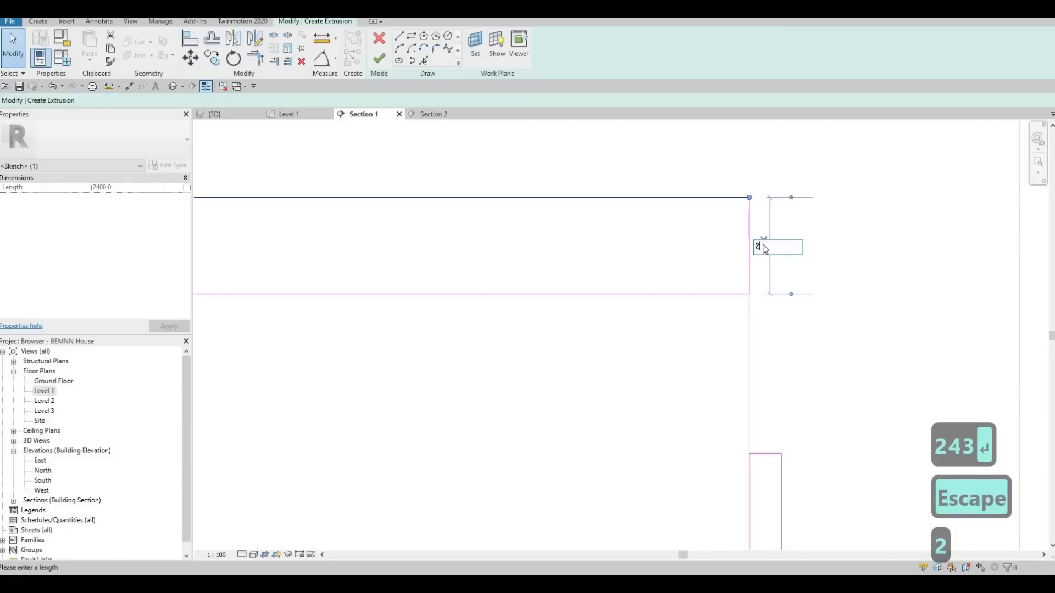
key("Return")
key("Escape")
key("Escape")
- Set the width of the rectangle on the island's right side to 25 mm
middle_click_drag(772, 458, 727, 296)
scroll(728, 298, "down", 1)
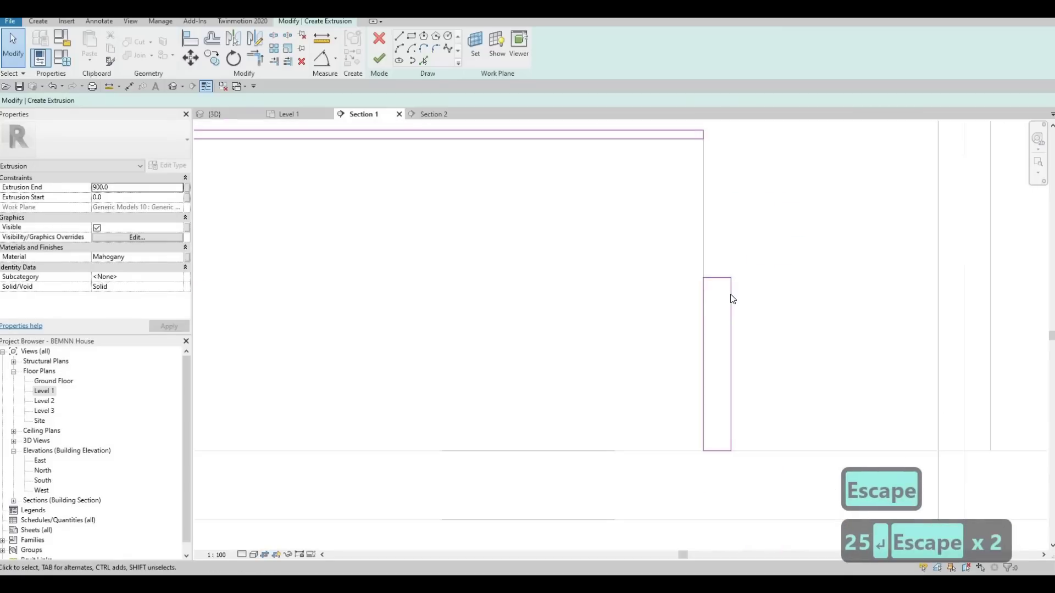
left_click(731, 300)
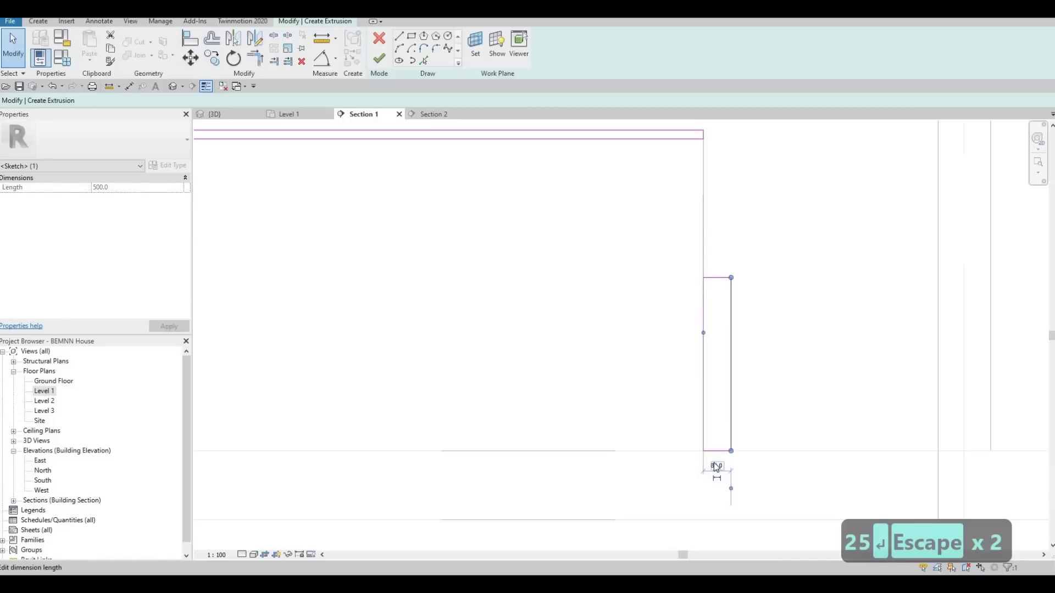
type("25")
key("Return")
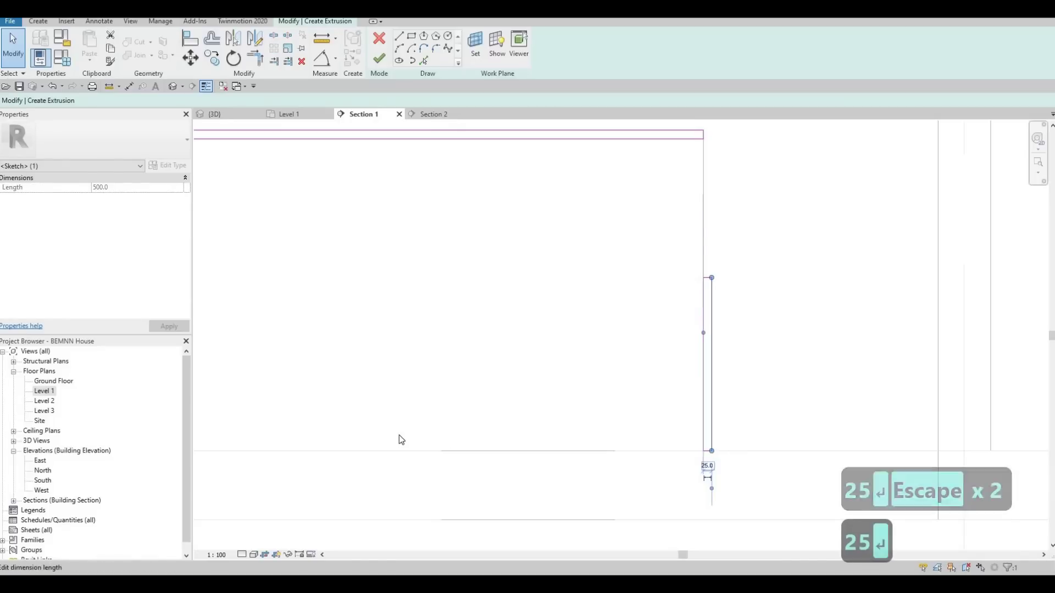
key("Escape")
key("Escape")
- Set the width of the rectangle on the island's left side to 25 mm
scroll(441, 410, "down", 2)
middle_click_drag(441, 410, 824, 412)
scroll(397, 363, "up", 2)
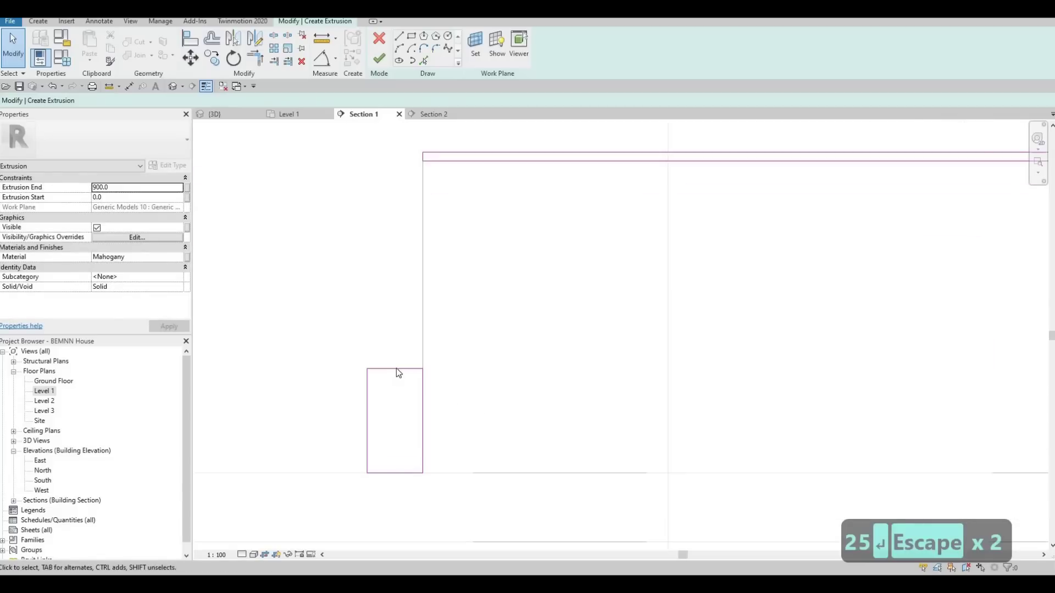
left_click(367, 391)
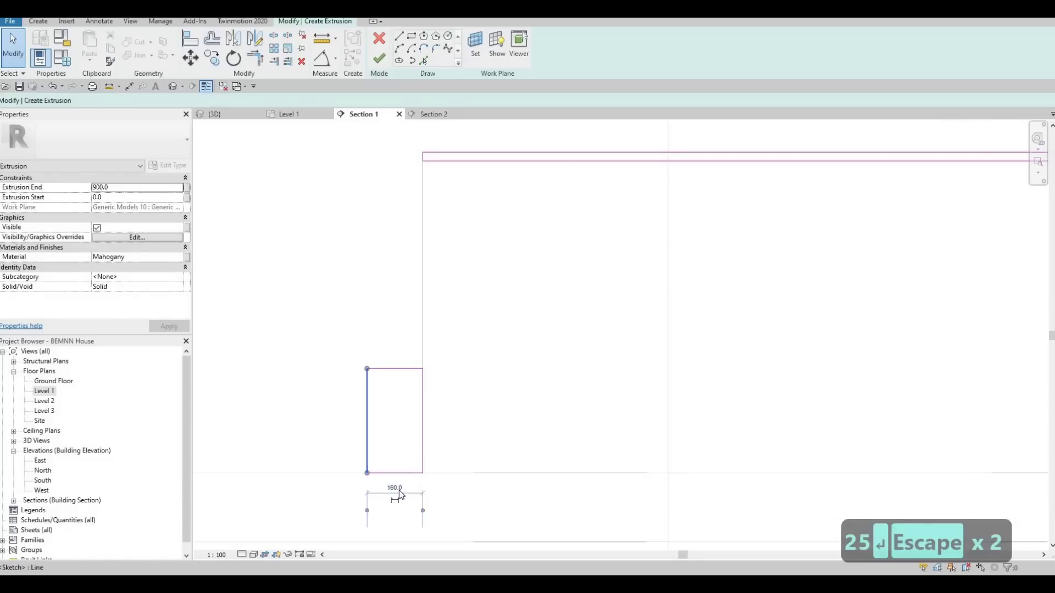
left_click(394, 487)
type("25")
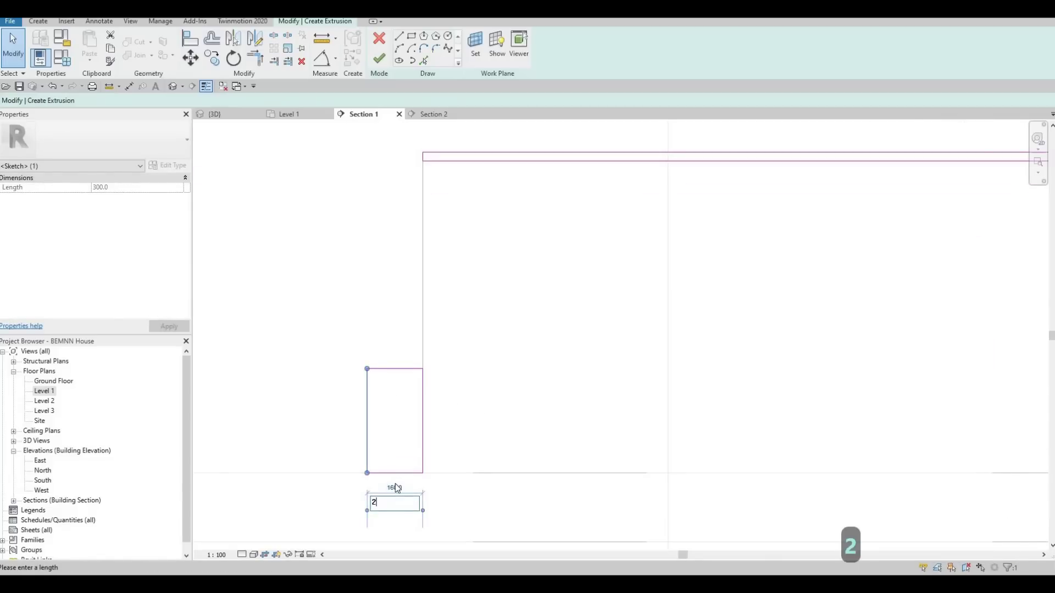
key("Return")
key("Escape")
key("Escape")
- Trim/extend the left leg's outer line to the top strip's upper line and delete the short leftover lines between the two rectangles
key("t")
key("r")
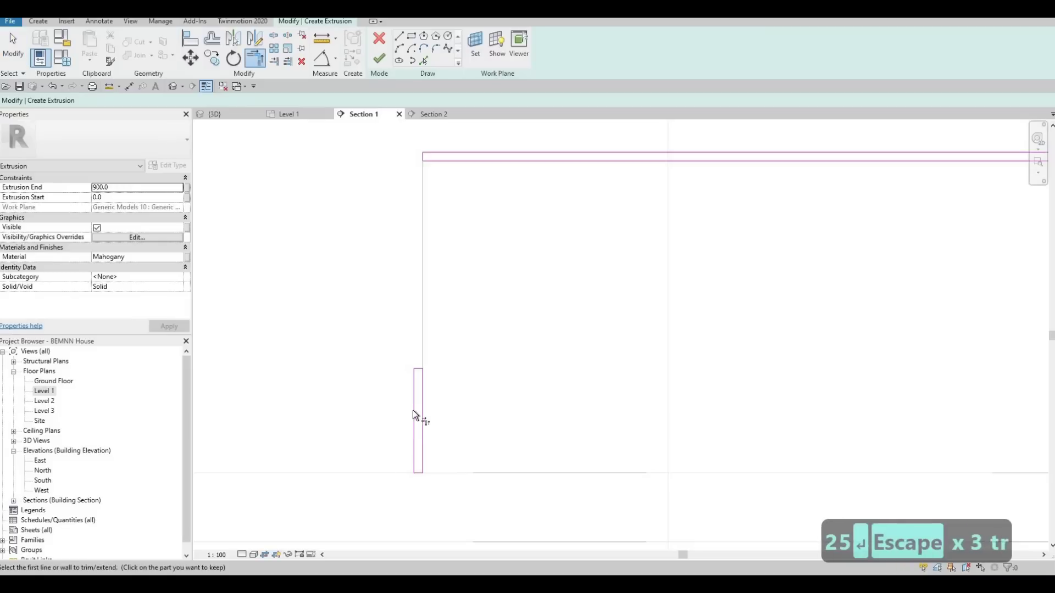
left_click(477, 153)
left_click(419, 356)
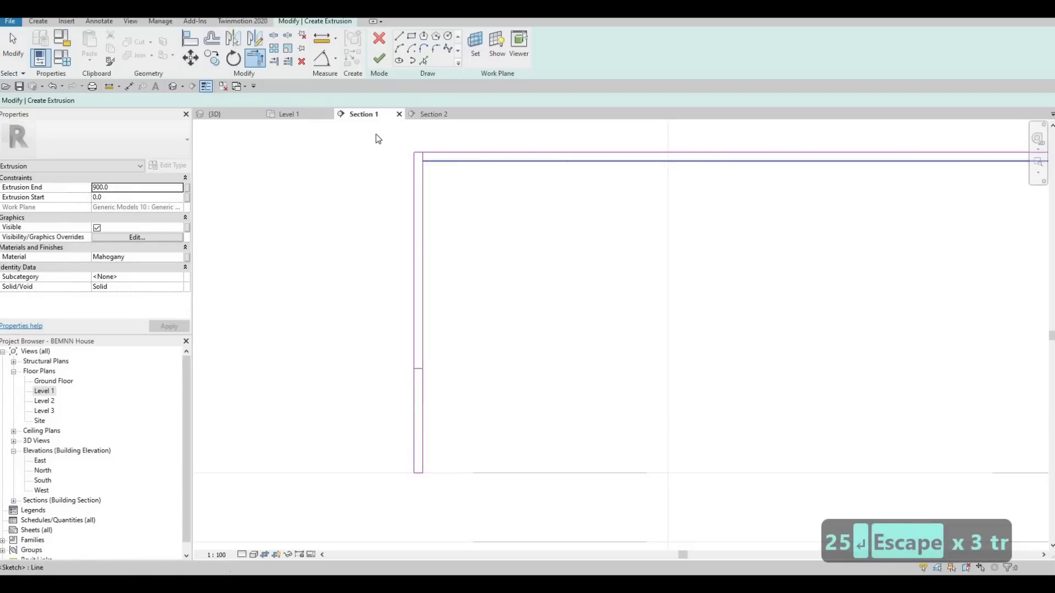
key("Escape")
key("Escape")
left_click_drag(374, 132, 433, 398)
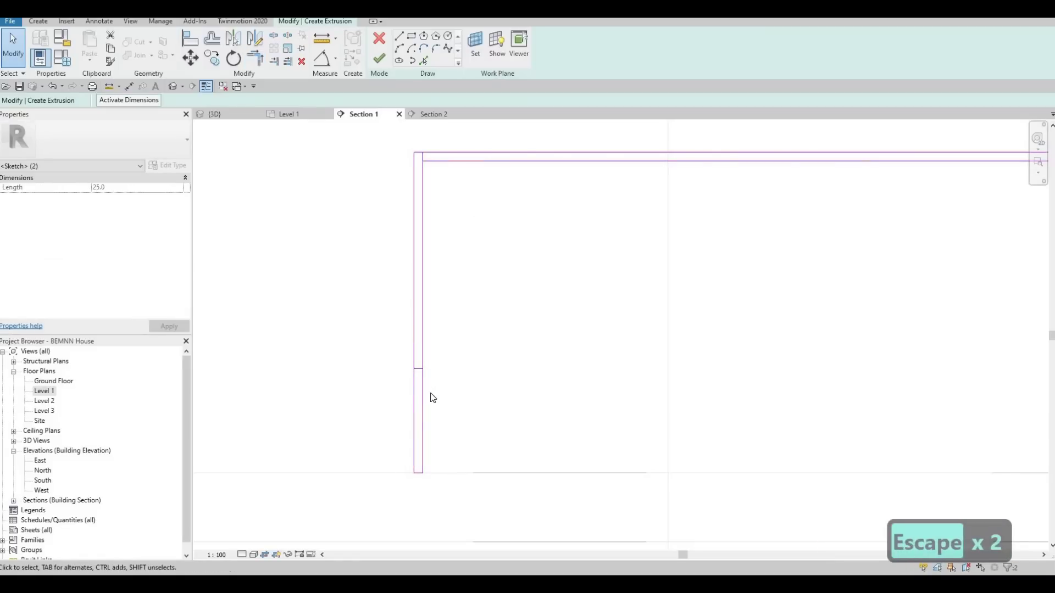
key("Delete")
- Trim/extend the right leg's lines to the top strip and delete the short leftover lines so the profile forms one continuous outline
scroll(719, 317, "down", 2)
scroll(716, 317, "up", 2)
scroll(588, 336, "up", 1)
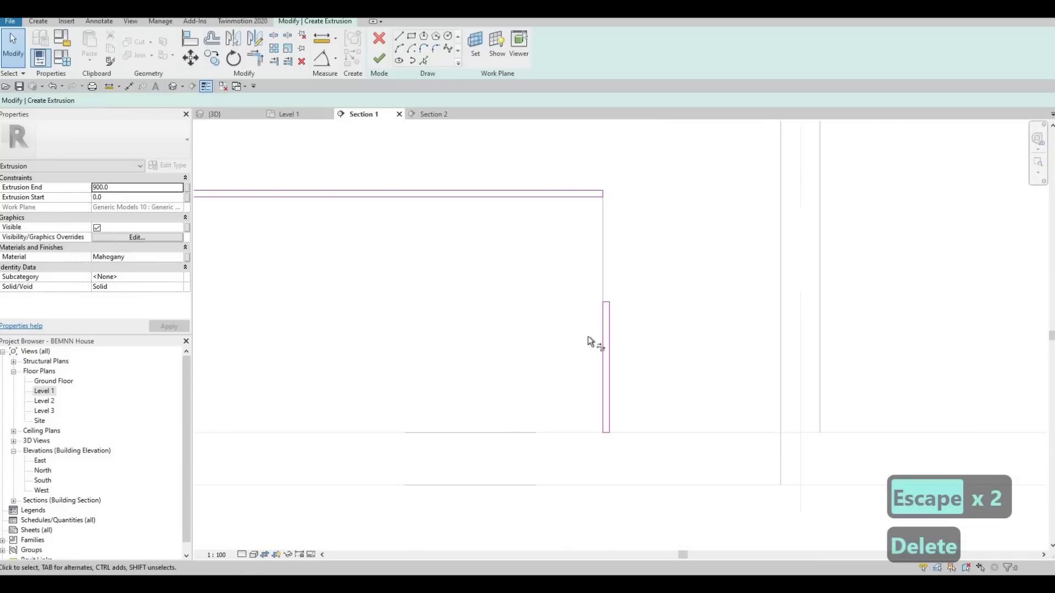
key("t")
key("r")
scroll(599, 331, "up", 2)
left_click(598, 331)
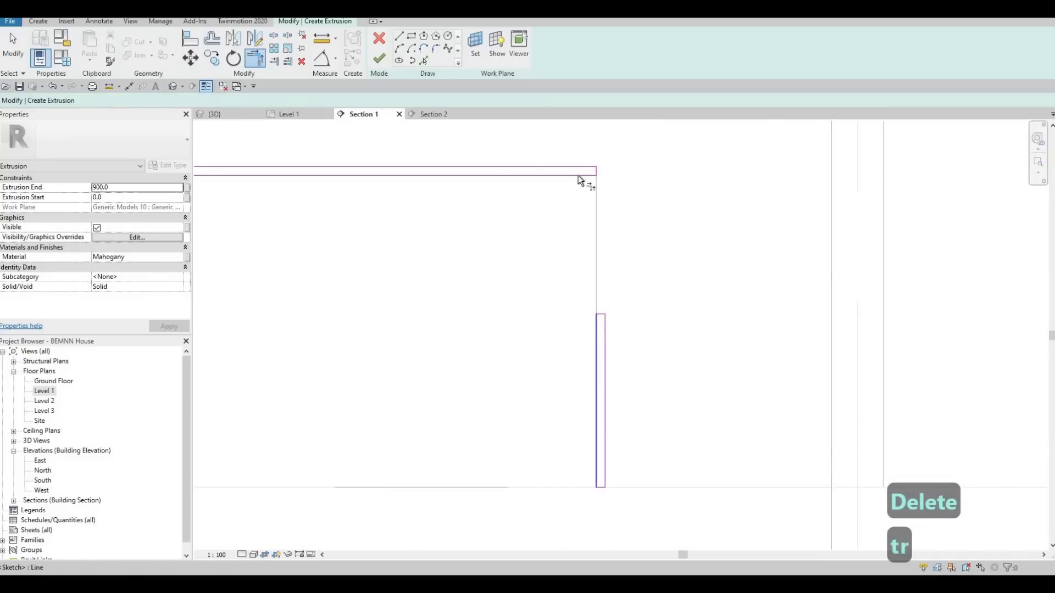
left_click(586, 166)
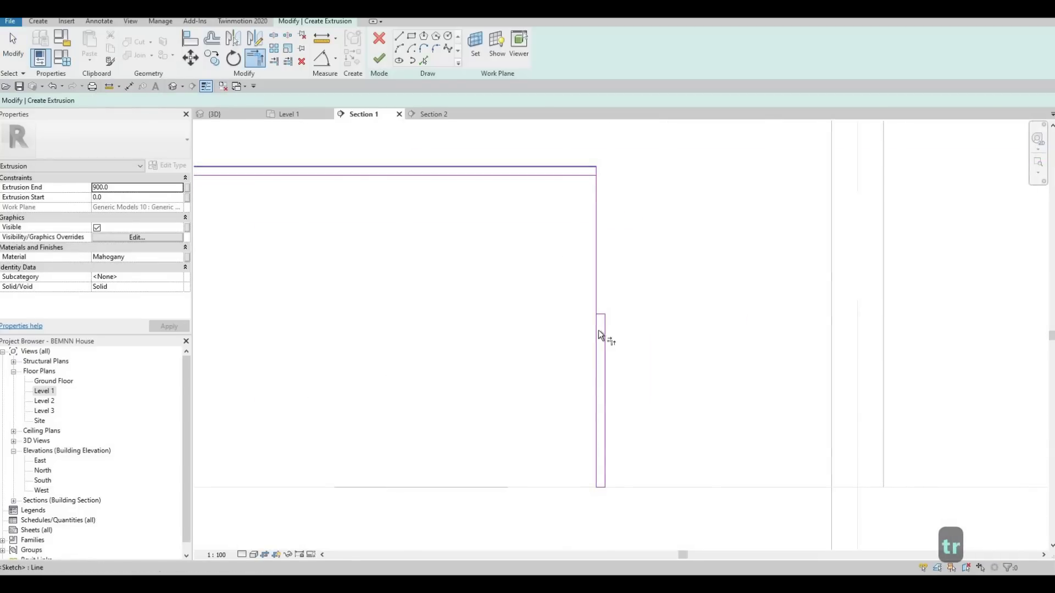
left_click(599, 330)
left_click(558, 168)
key("Escape")
key("Escape")
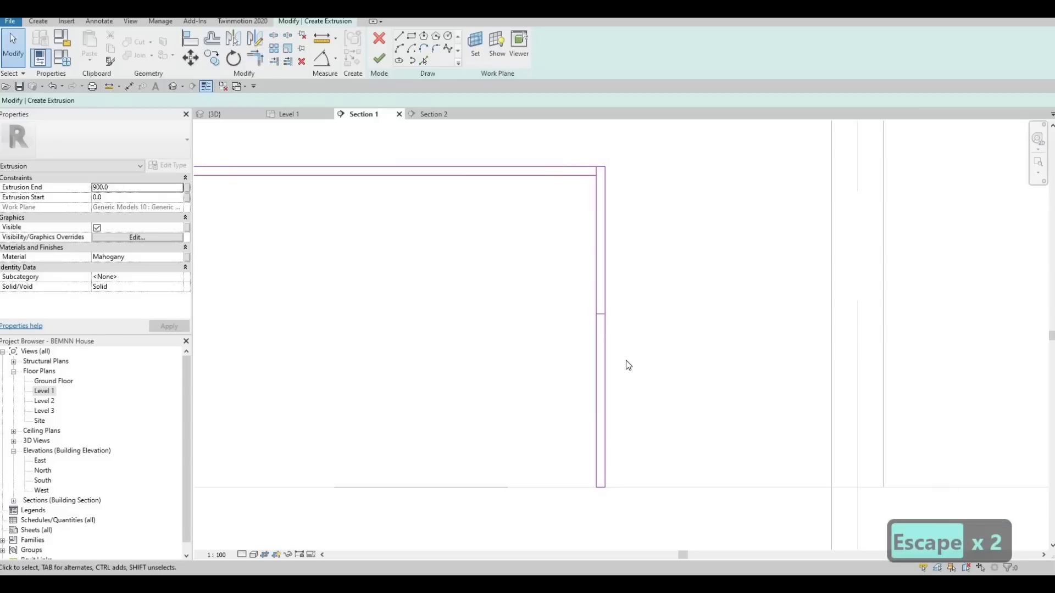
key("Delete")
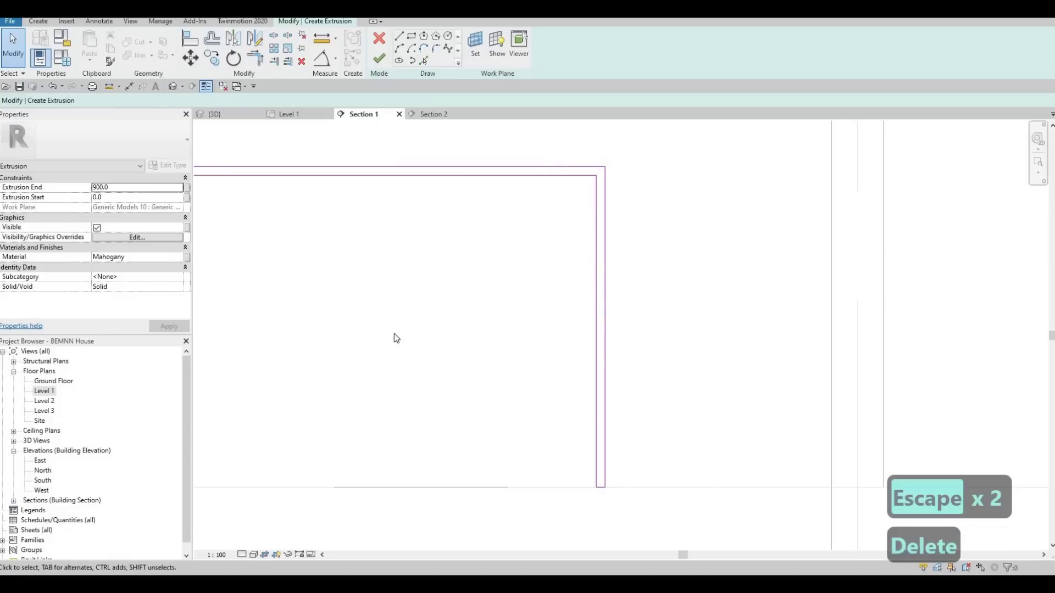
- Finish the profile sketch and stretch the extrusion in the 3D view to cover the island, with a depth of about 1165 mm
scroll(566, 289, "down", 2)
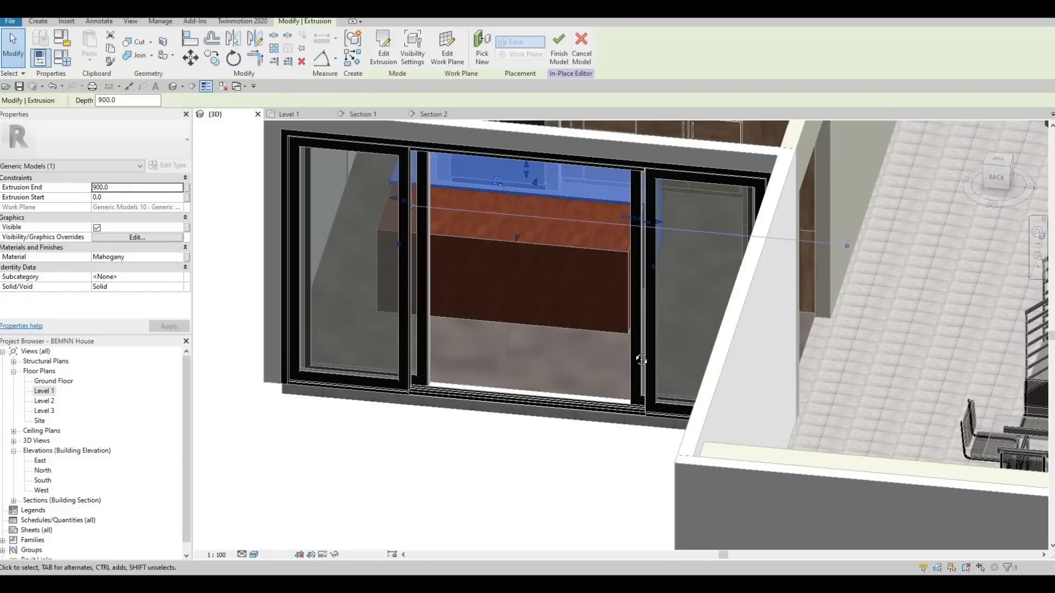
middle_click_drag(430, 256, 545, 198, "shift")
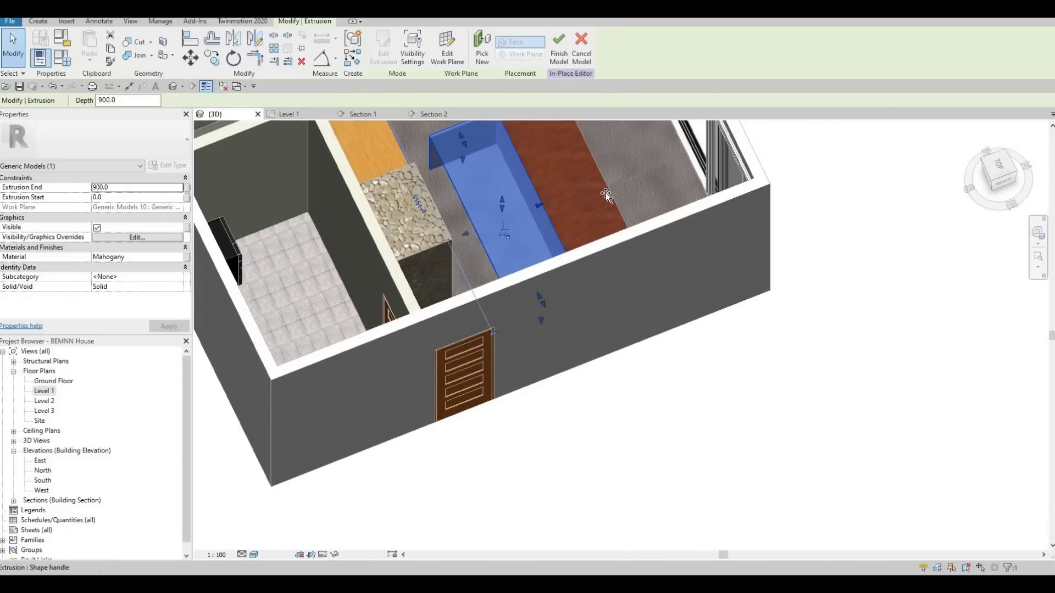
mouse_move(544, 199)
left_mouse_down()
mouse_move(632, 204)
mouse_move(508, 223)
mouse_move(580, 196)
mouse_move(531, 251)
mouse_move(546, 217)
left_mouse_up()
middle_click_drag(545, 217, 538, 219, "shift")
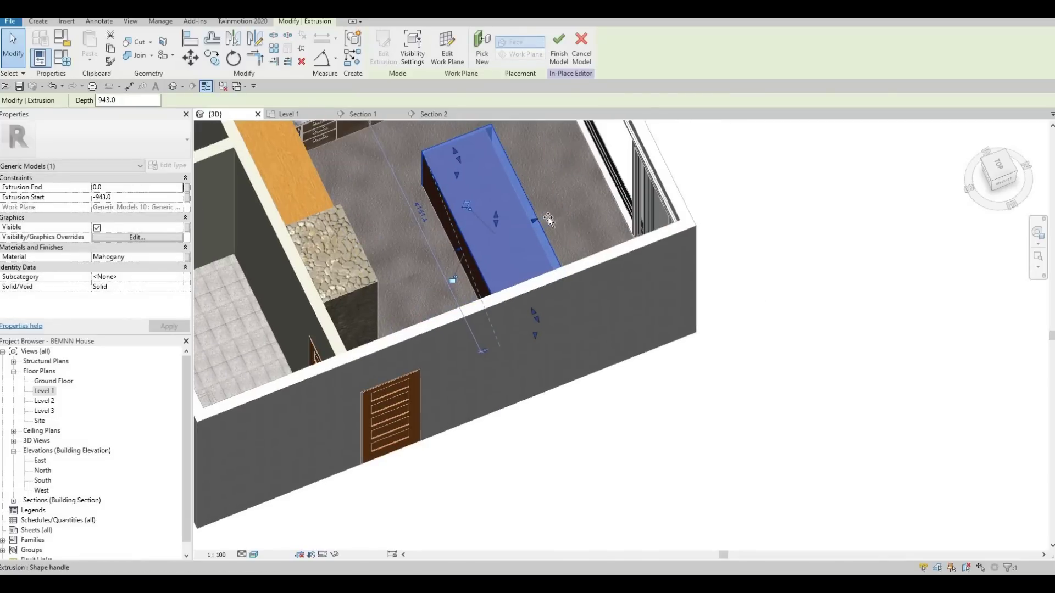
left_click_drag(549, 216, 558, 242)
middle_click_drag(496, 267, 448, 245, "shift")
scroll(550, 231, "up", 2)
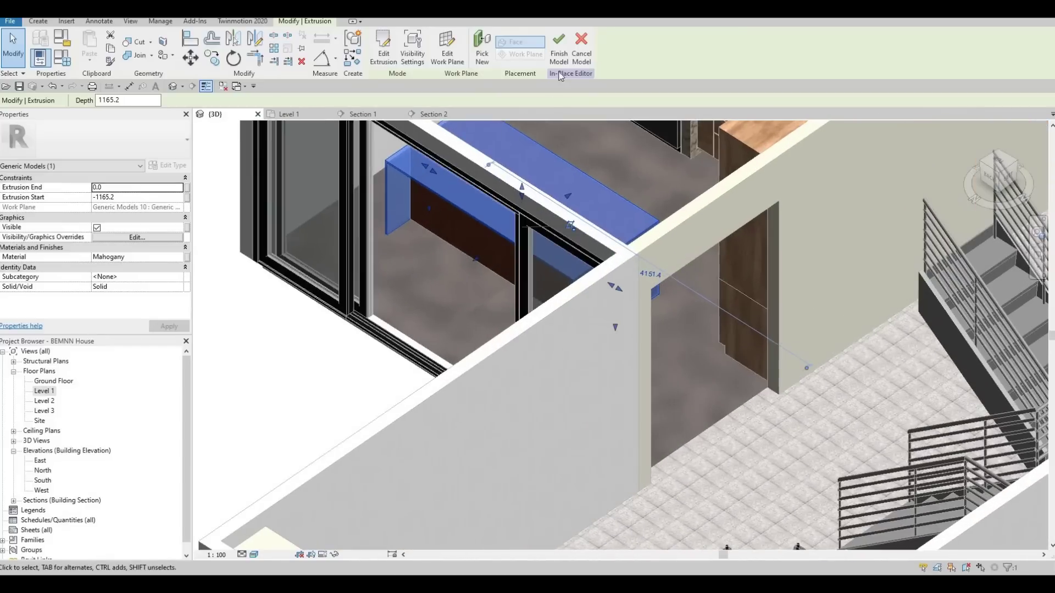
- Finish the in-place model of the island's surround and clear the selection
left_click(559, 47)
key("Escape")
scroll(533, 254, "up", 5)
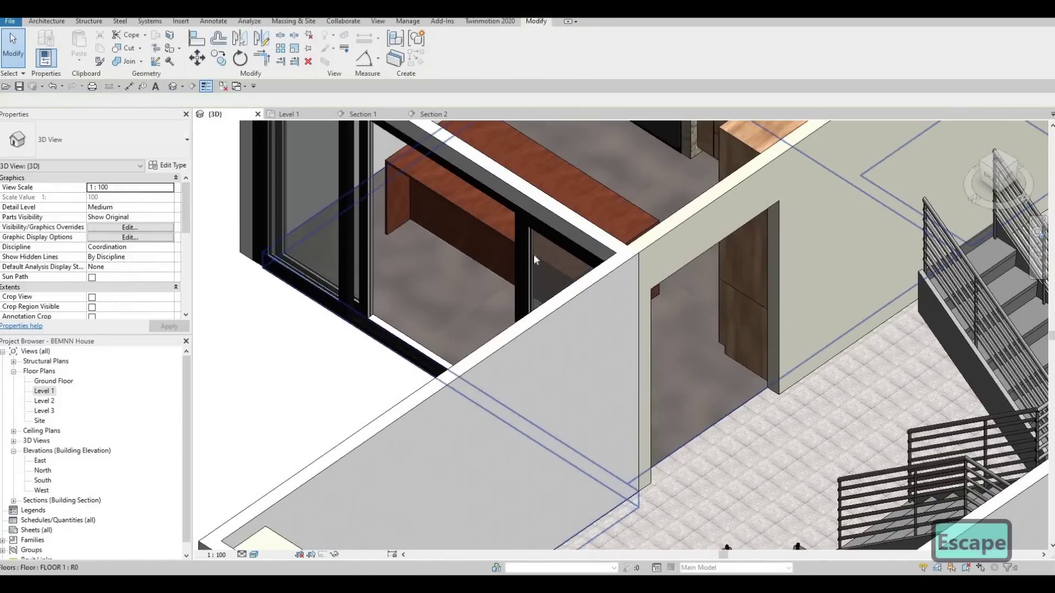
- Reopen the island's surround for in-place editing and select its extrusion
left_click(547, 224)
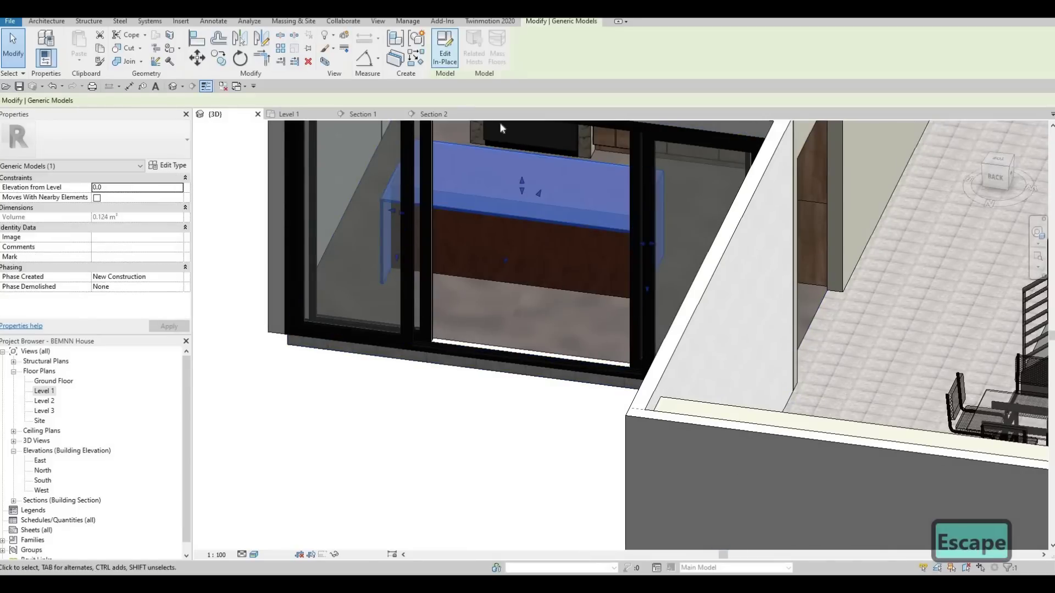
double_click(524, 219)
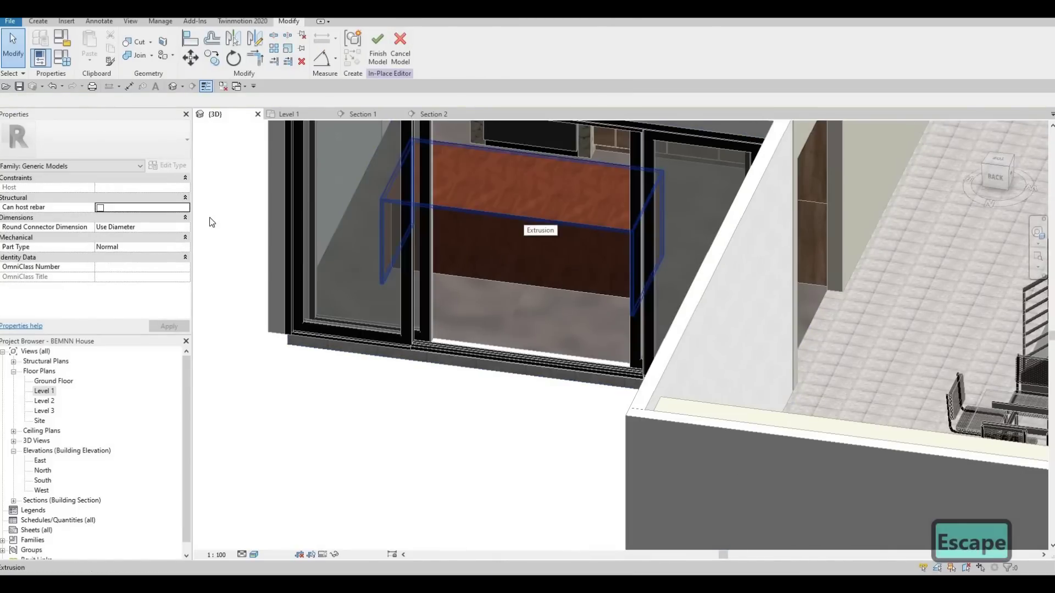
left_click(525, 220)
- Set the surround extrusion's material to Slate from the Stone category of AEC Materials
left_click(183, 258)
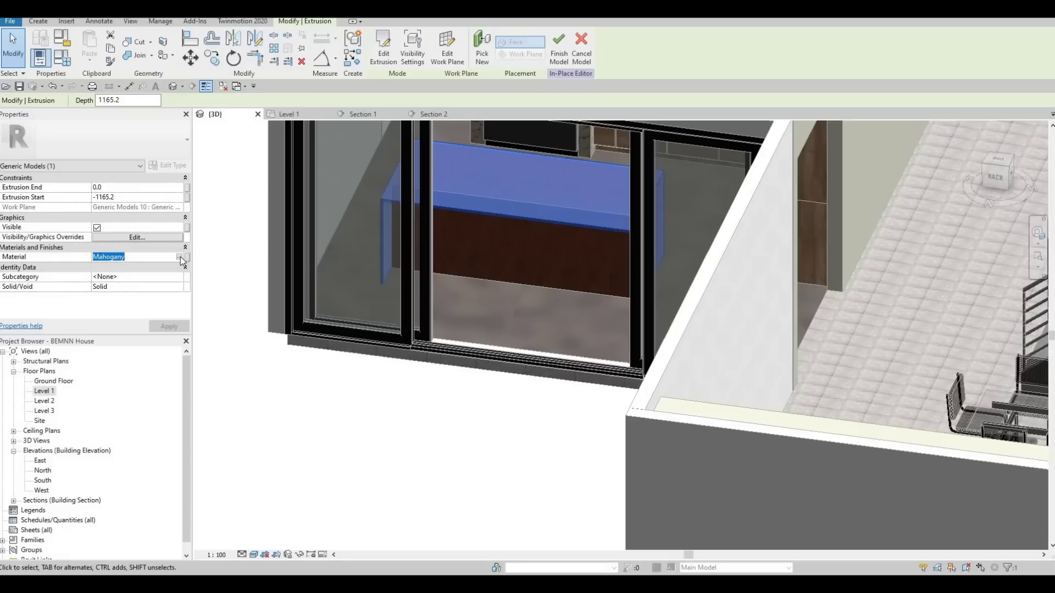
left_click(180, 257)
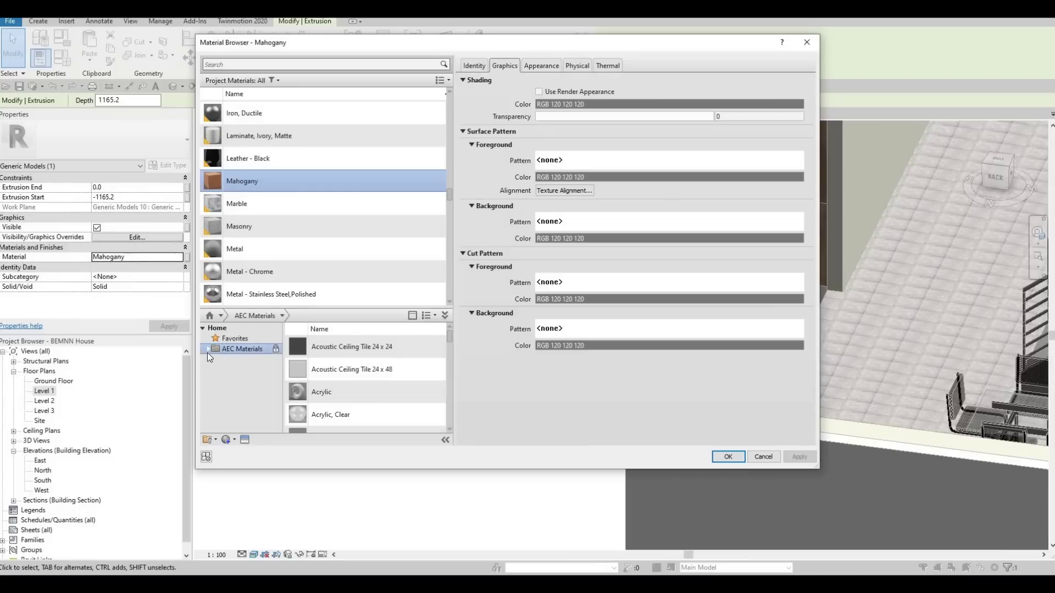
left_click(207, 351)
scroll(237, 409, "down", 5)
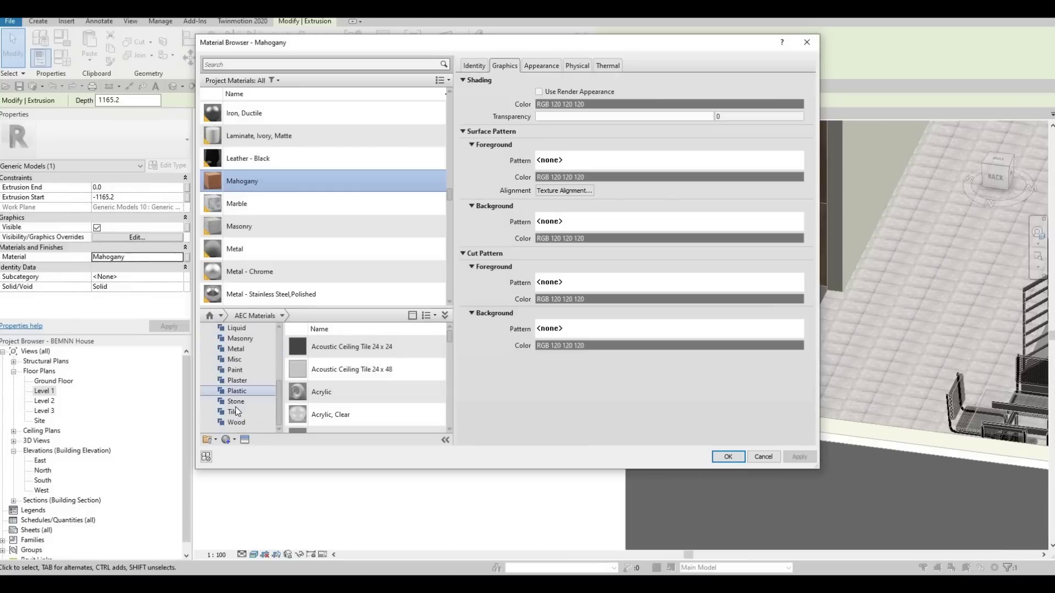
left_click(238, 405)
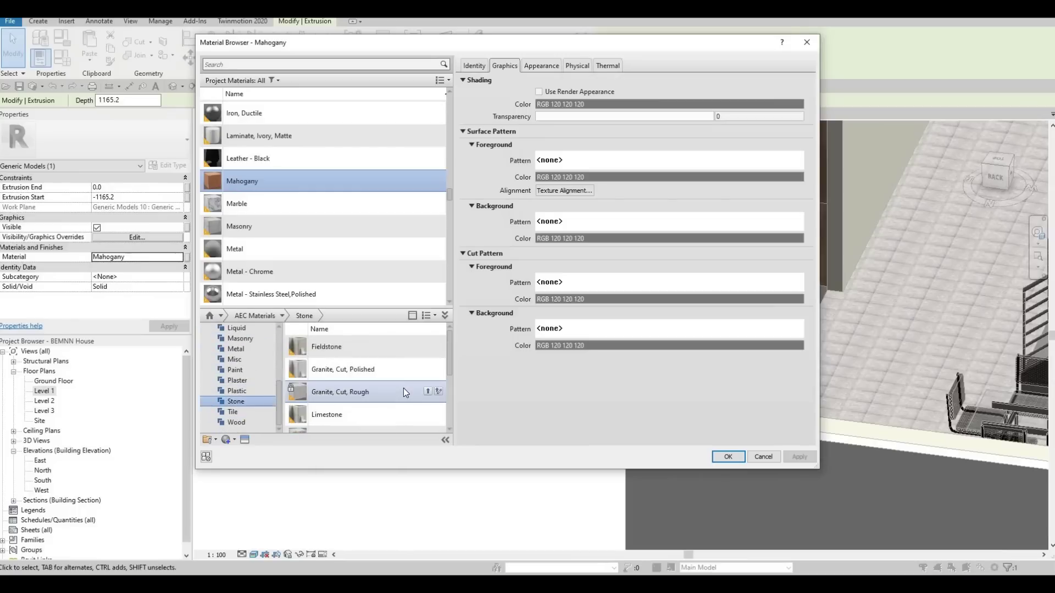
scroll(403, 388, "down", 3)
scroll(404, 388, "up", 1)
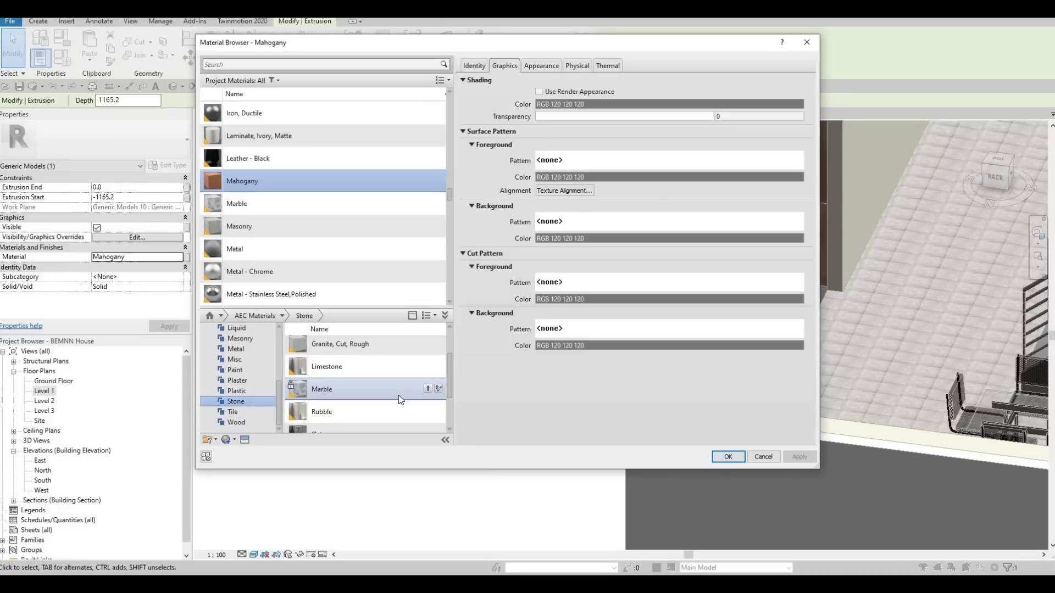
scroll(424, 385, "down", 1)
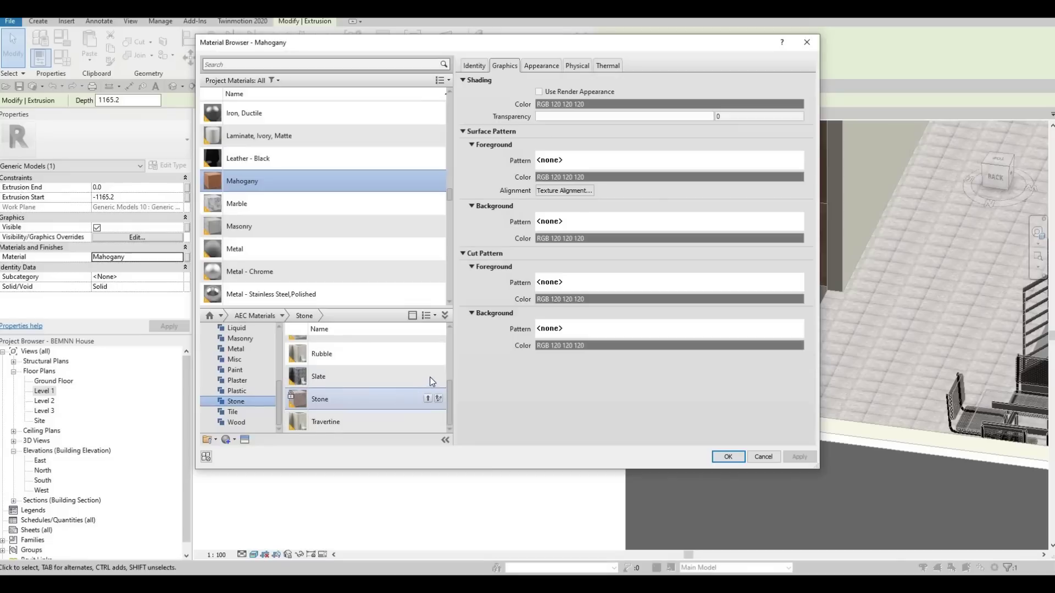
left_click(429, 377)
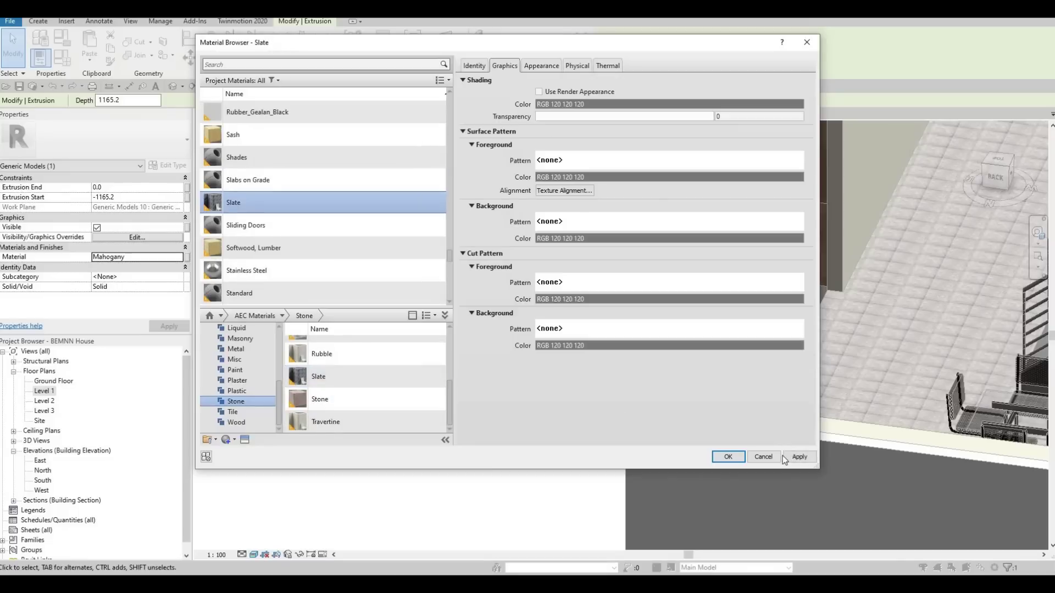
left_click(728, 456)
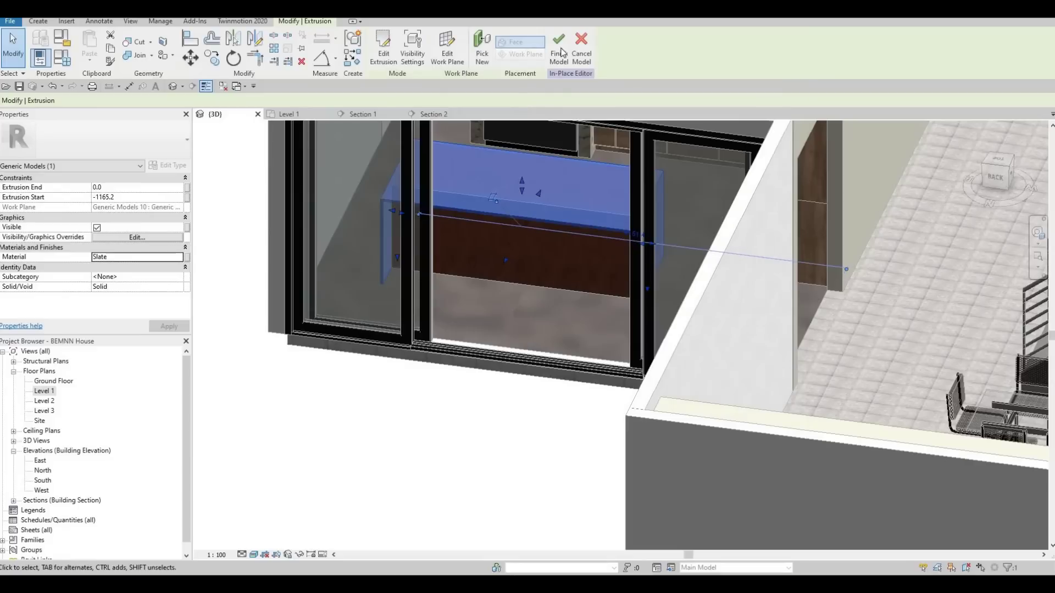
- Finish the in-place model of the surround and clear the selection
left_click(559, 49)
key("Escape")
key("Escape")
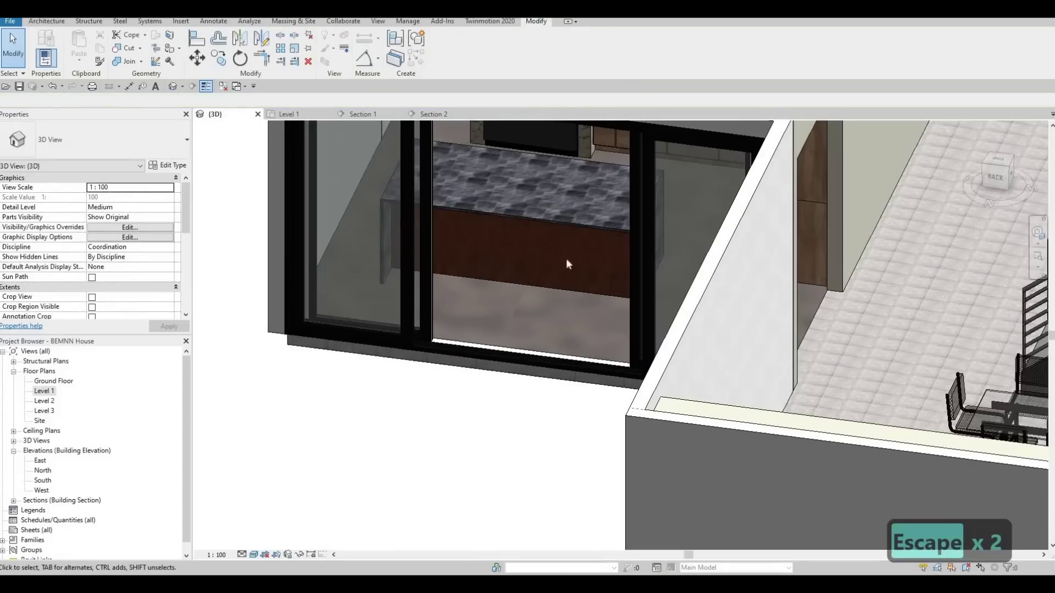
- Stretch the slate surround slightly past the island's mahogany face on the kitchen counter side in the 3D view
scroll(514, 208, "up", 3)
middle_click_drag(535, 298, 601, 251, "shift")
middle_click_drag(366, 389, 601, 272, "shift")
key("Escape")
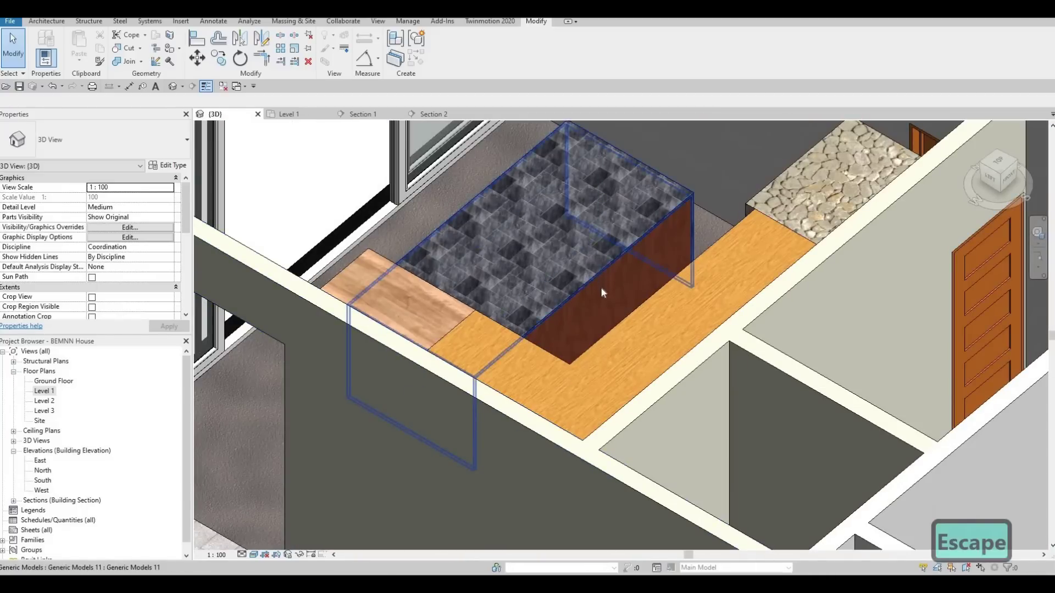
left_click(602, 287)
left_click_drag(587, 334, 596, 335)
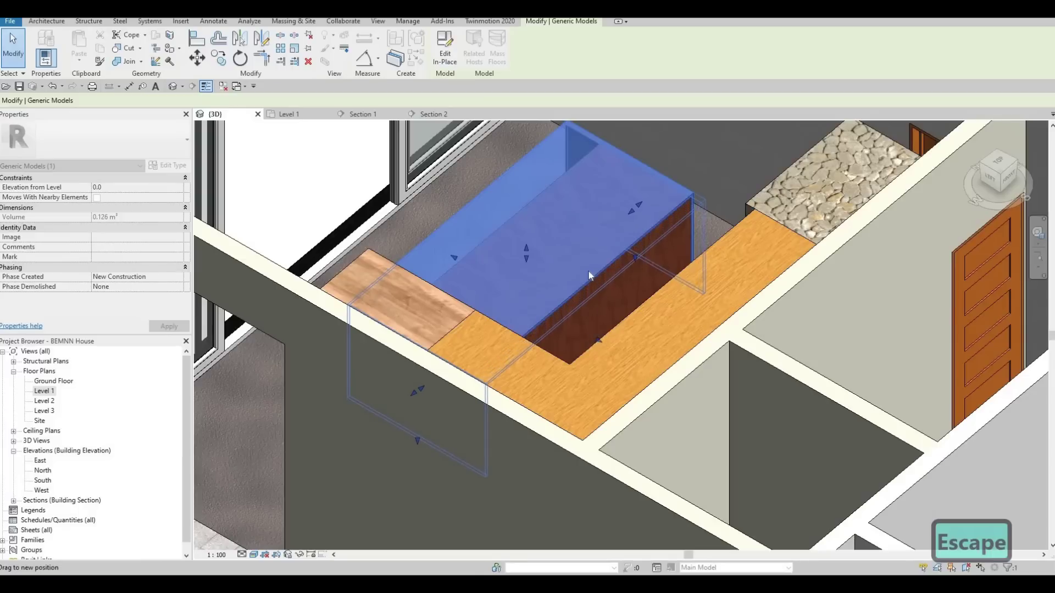
key("Escape")
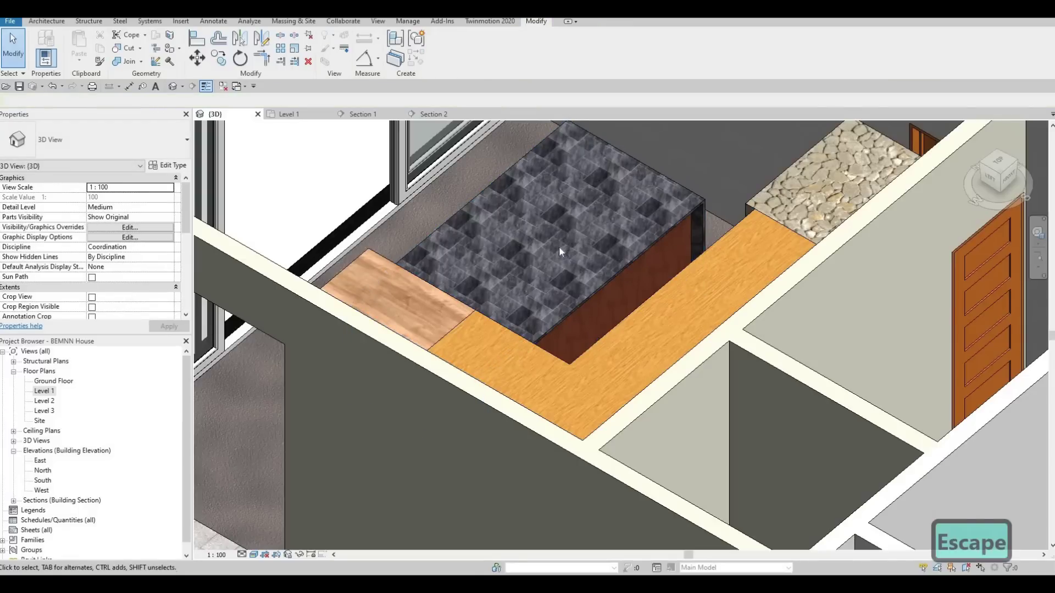
- Open the Level 1 floor plan and start loading a family from the Canada library folder
middle_click_drag(648, 258, 247, 262, "shift")
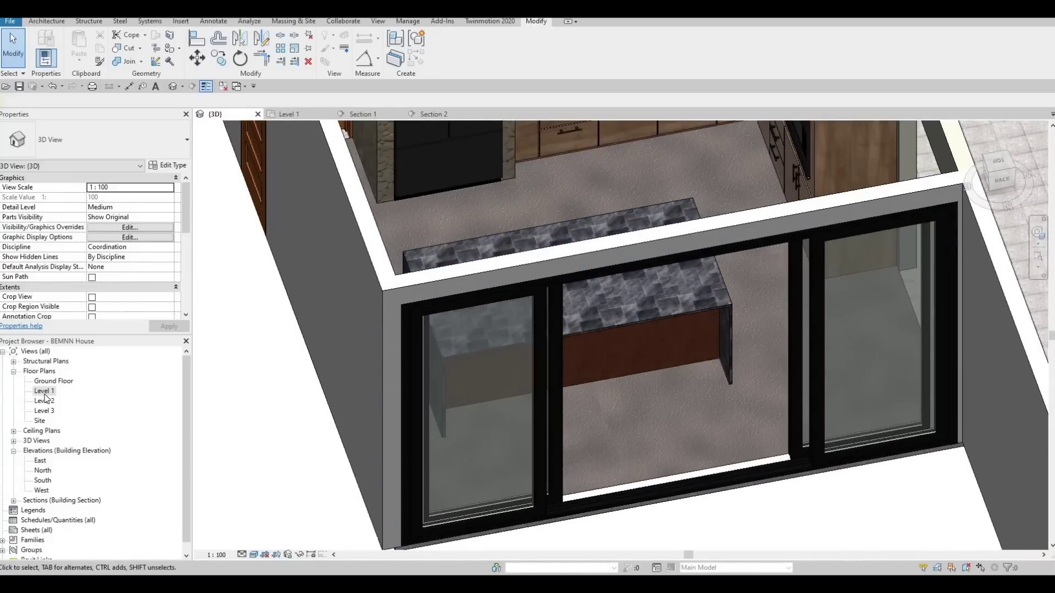
left_click(289, 113)
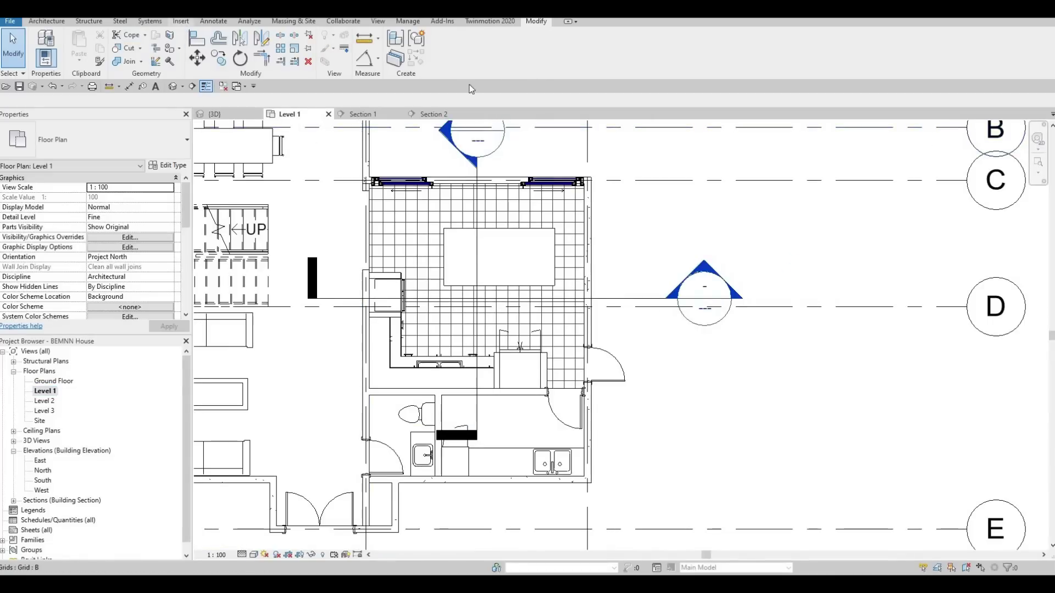
left_click(181, 21)
left_click(451, 50)
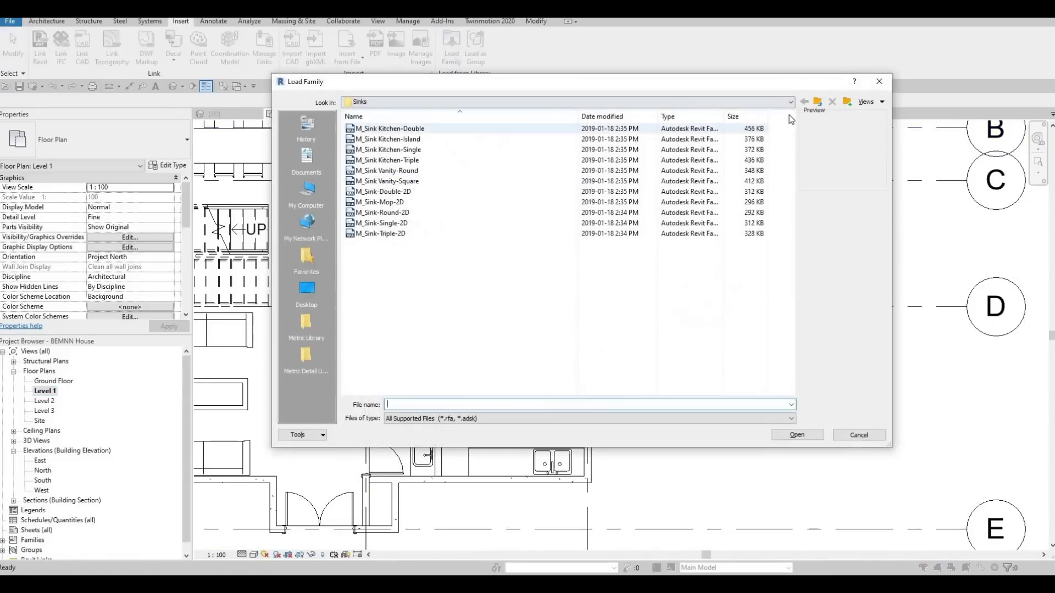
left_click(823, 104)
left_click(823, 104)
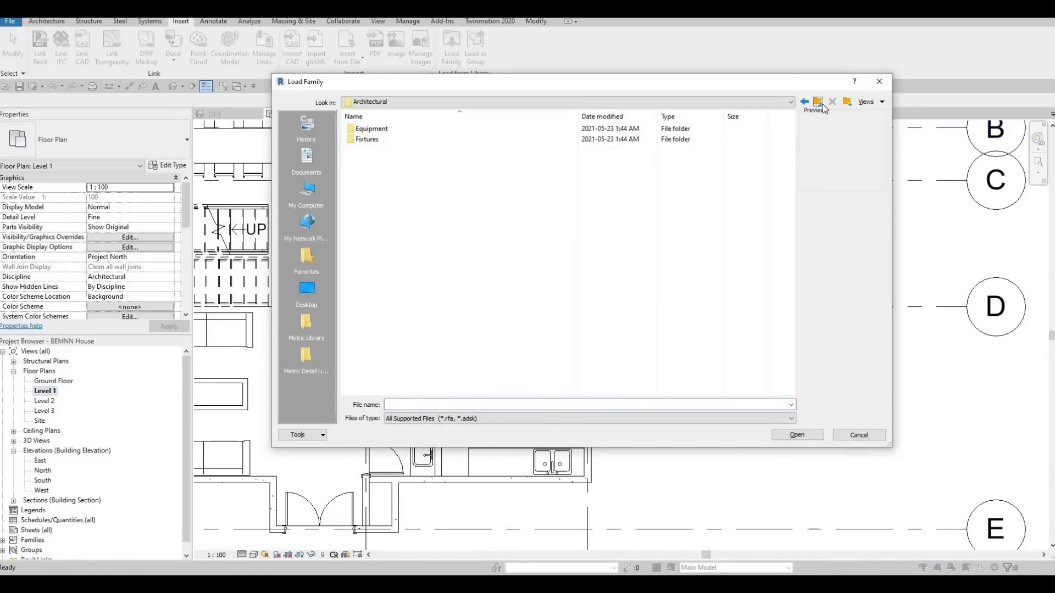
left_click(823, 104)
left_click(822, 104)
left_click(823, 103)
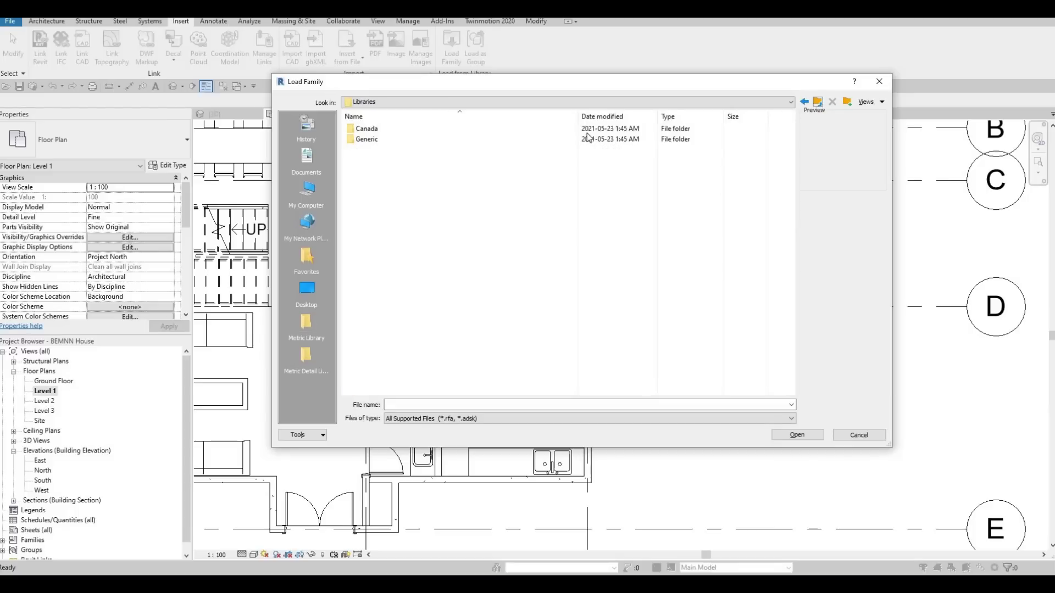
double_click(397, 132)
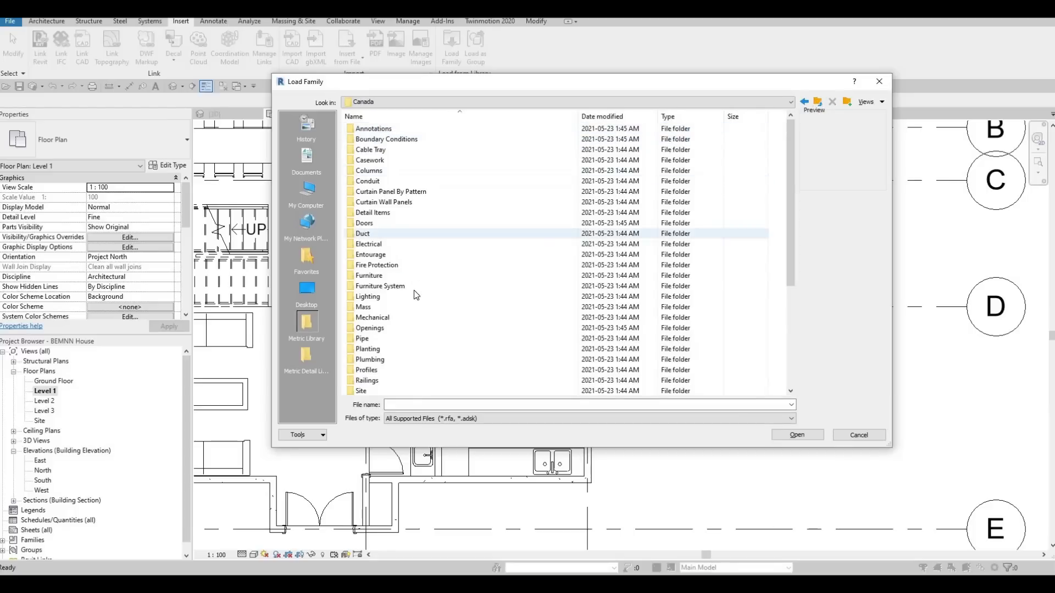
- Go to the Domestic folder within Specialty Equipment in the Canada library
scroll(407, 305, "down", 3)
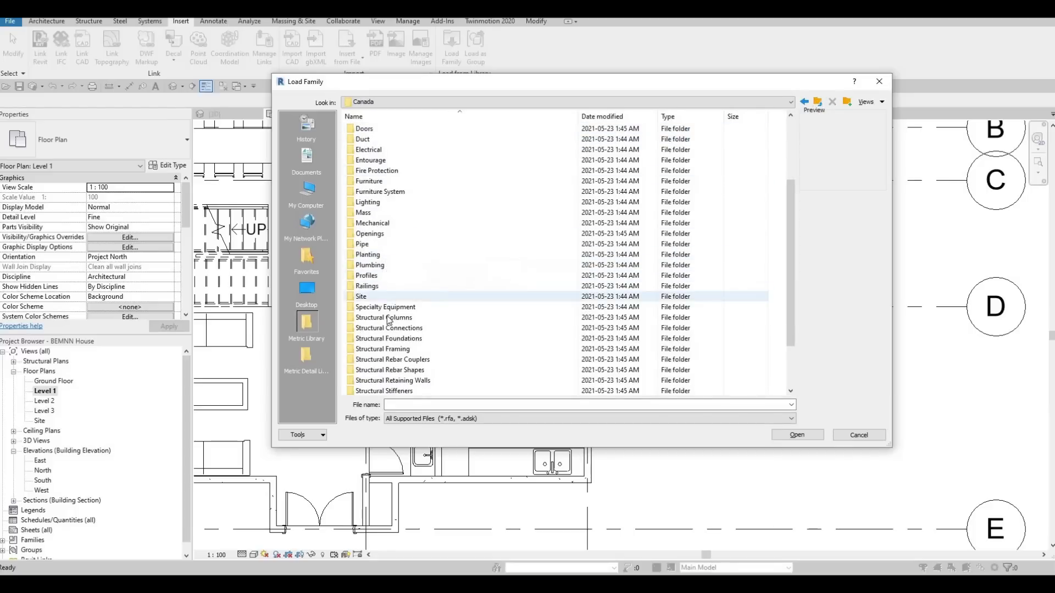
left_click(379, 307)
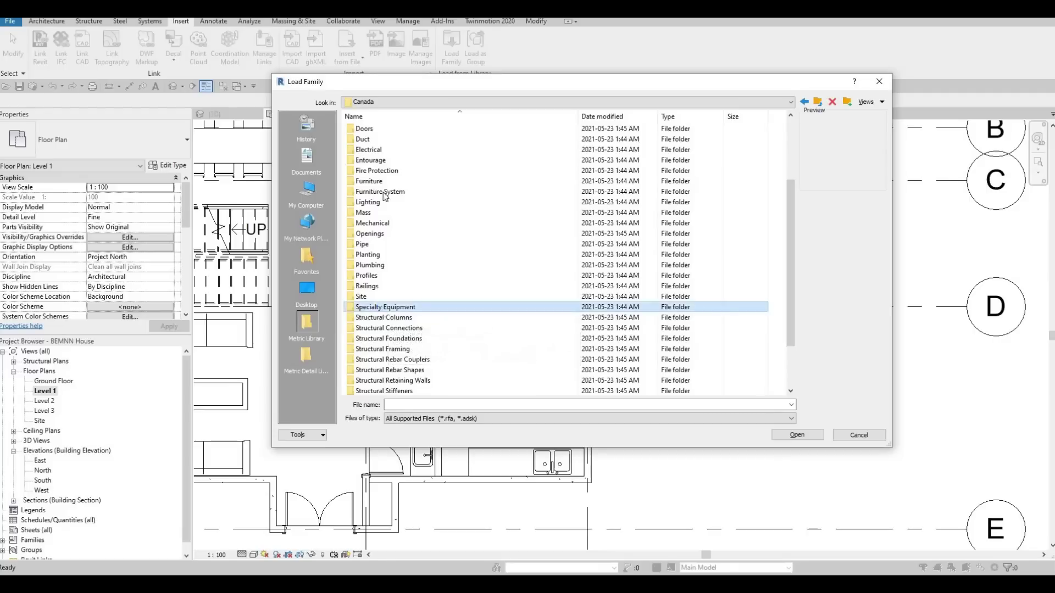
key("Return")
left_click(374, 139)
double_click(374, 139)
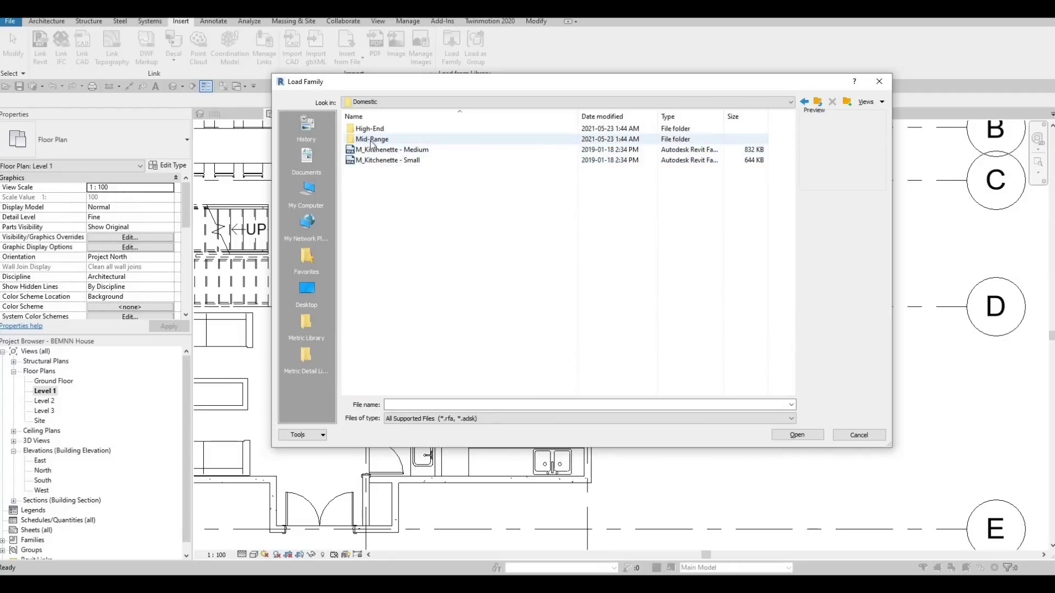
- Preview the dishwasher, gas cooktop, electric cooktop and single oven families in the Mid-Range folder
left_click(372, 141)
double_click(372, 140)
left_click(375, 149)
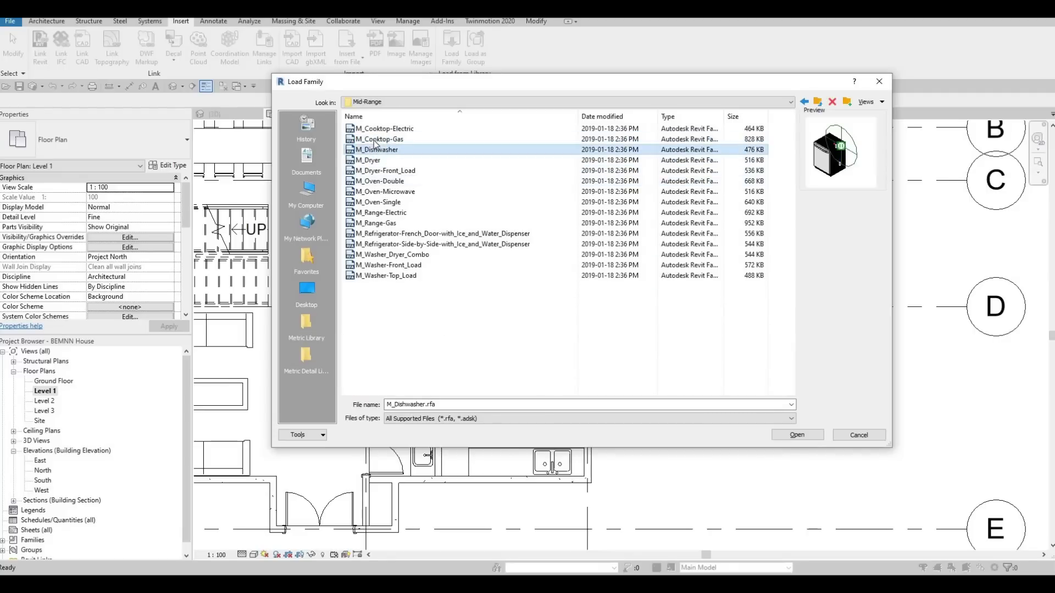
left_click(376, 141)
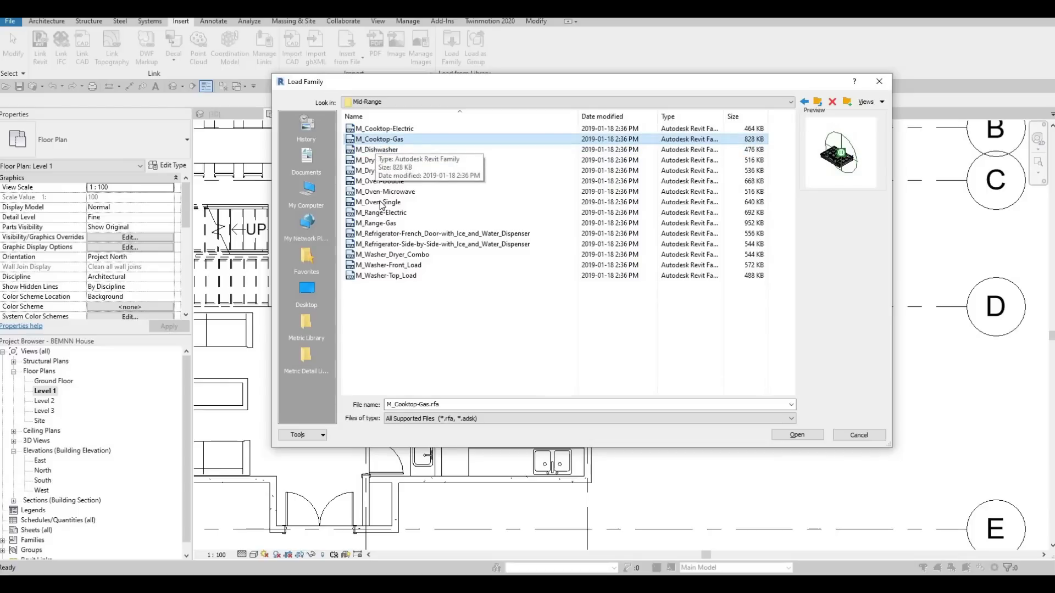
left_click(383, 130)
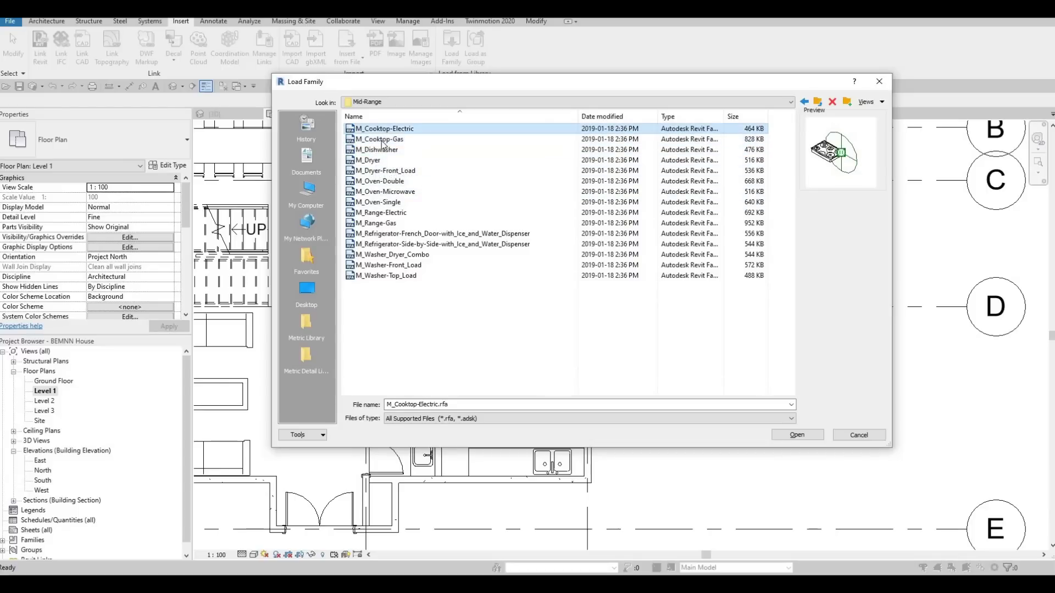
left_click(380, 202)
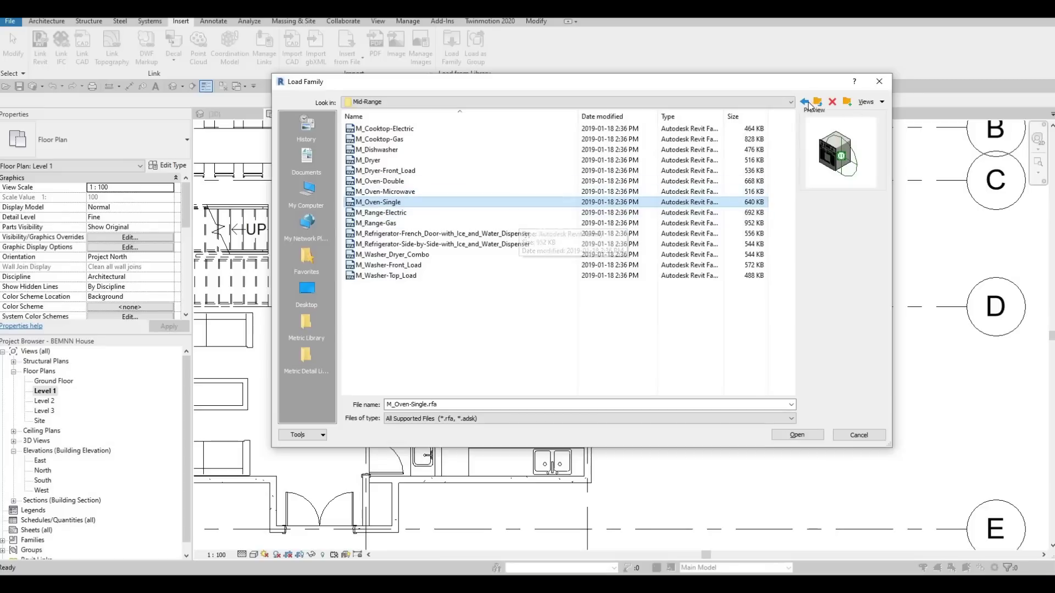
- Compare the cooktop families in the High-End folder and load M_Cooktop-Gas-750mm
key("BackSpace")
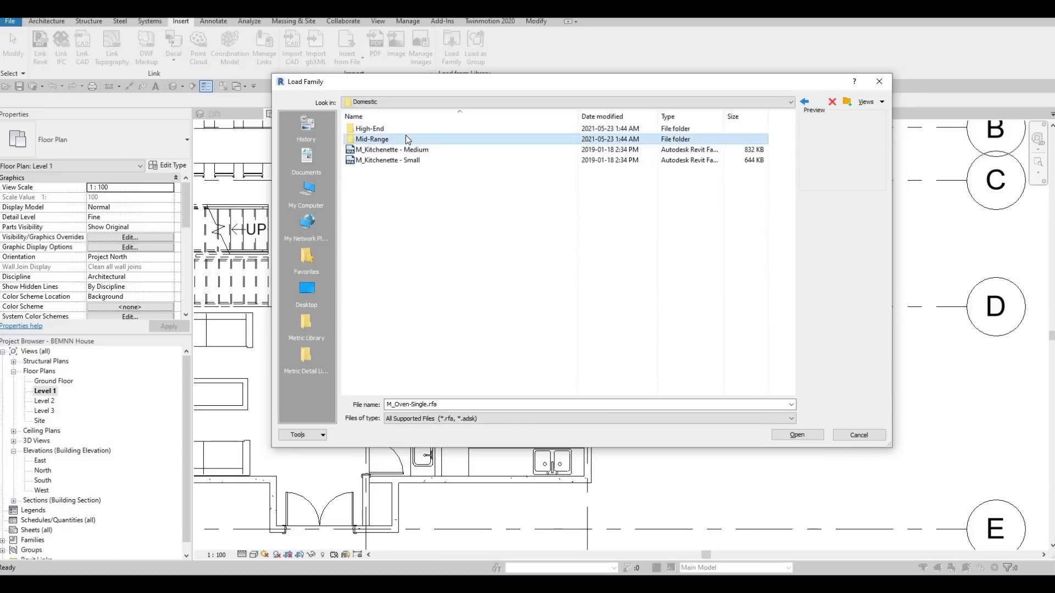
double_click(406, 130)
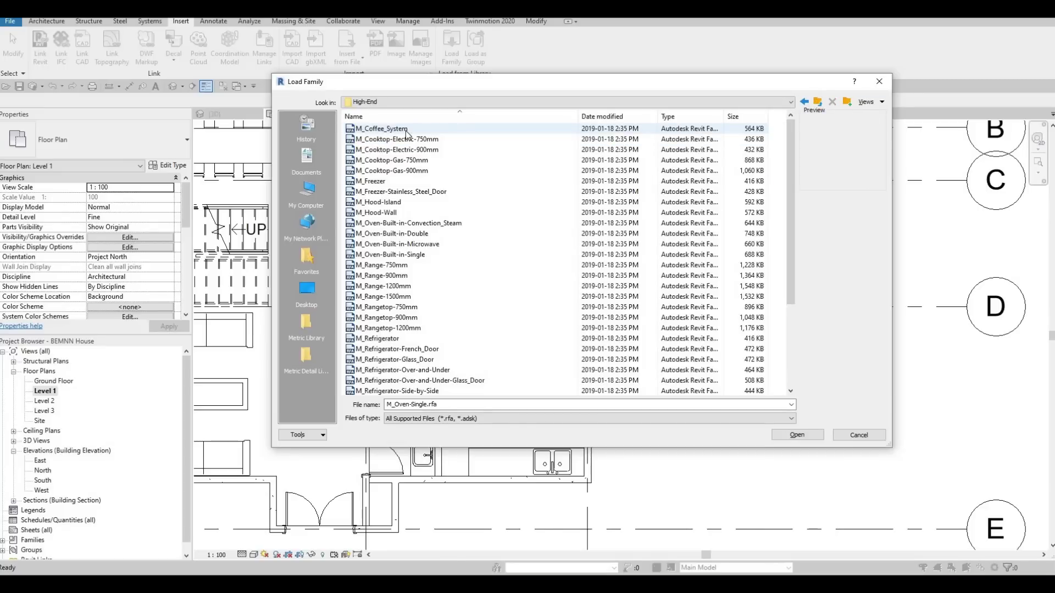
left_click(406, 131)
key("Down")
key("Down")
key("Down")
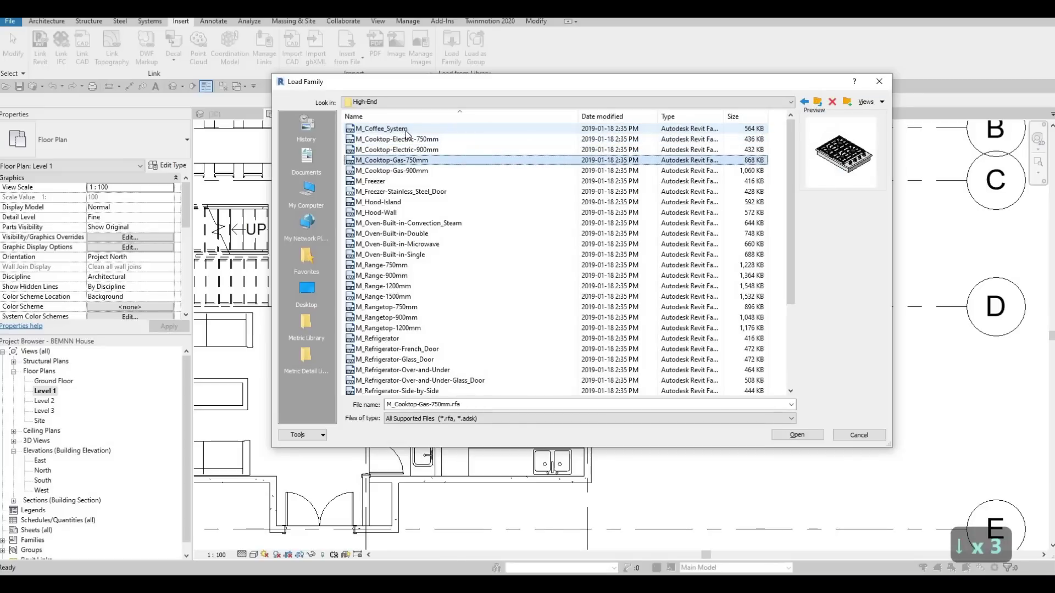
key("Up")
key("Down")
key("Down")
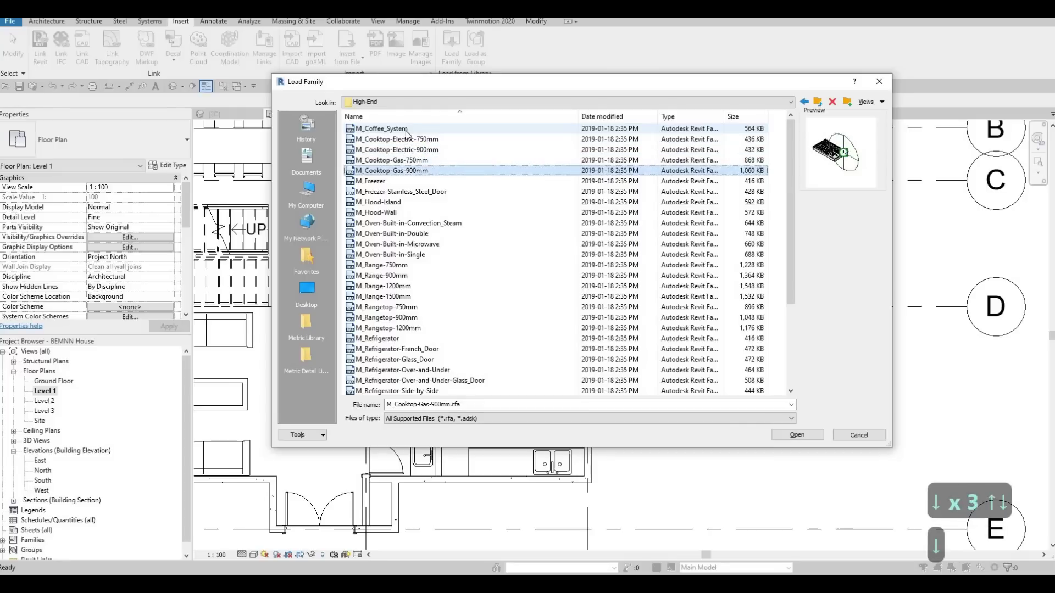
key("Up")
key("Up")
key("Down")
key("Down")
key("Down")
key("Up")
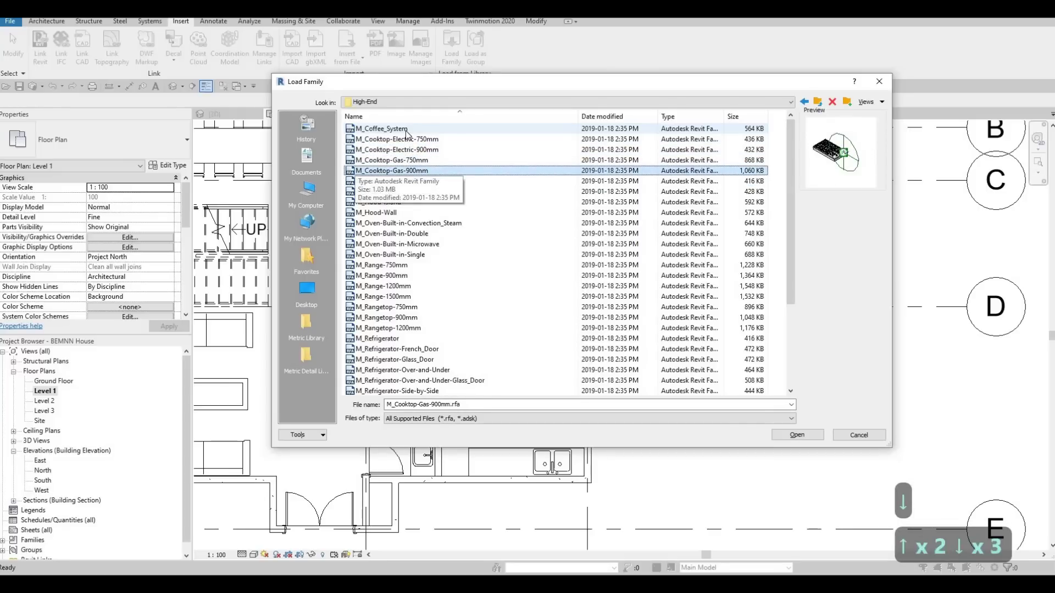
key("Up")
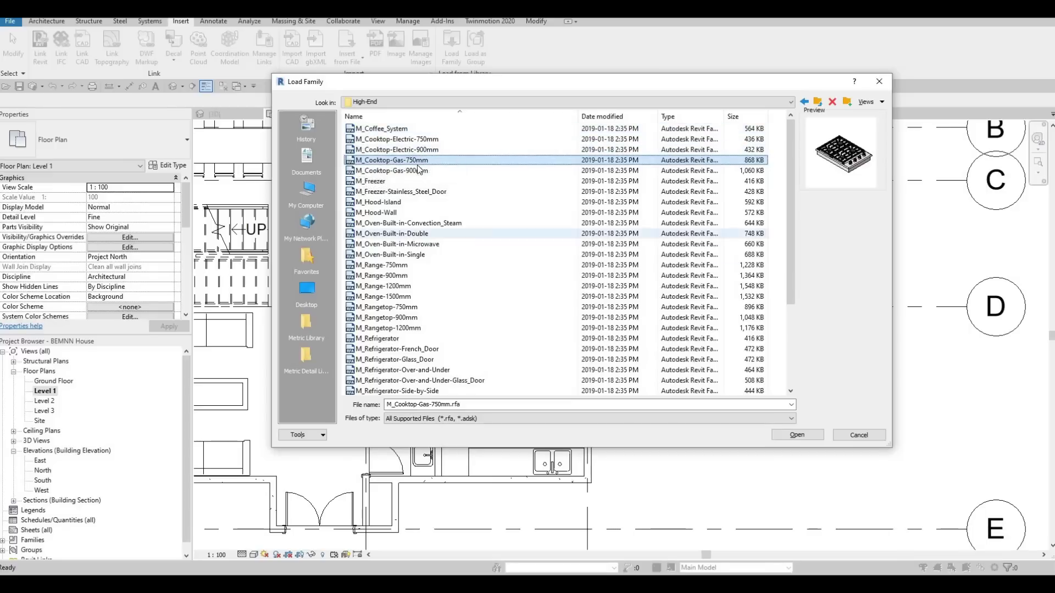
left_click(795, 435)
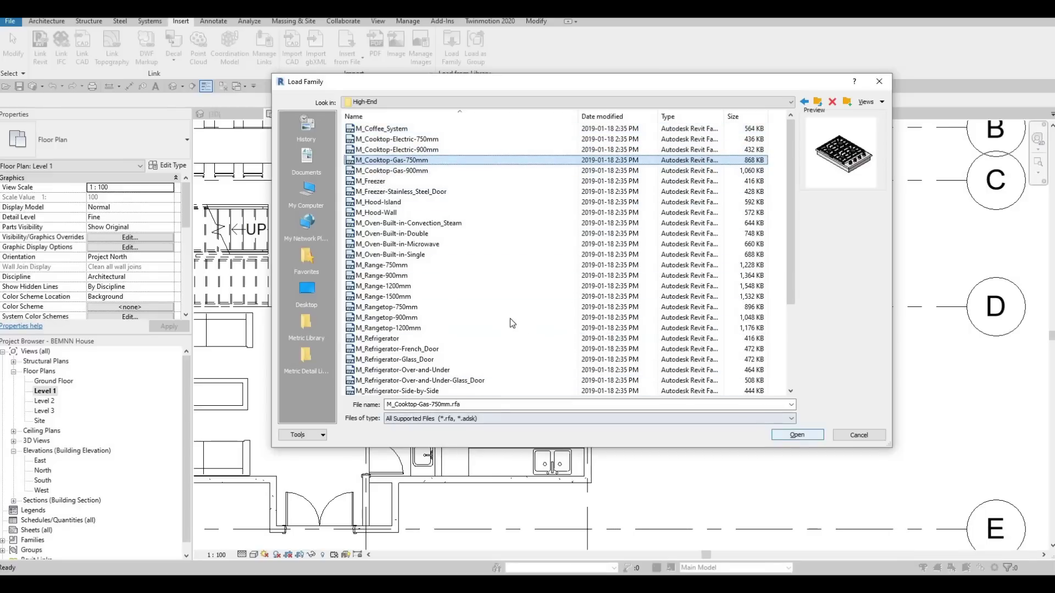
- Place the LP Gas type of M_Cooktop-Gas-750mm on the island, near the middle of its long edge facing the sink counter
scroll(488, 251, "up", 1)
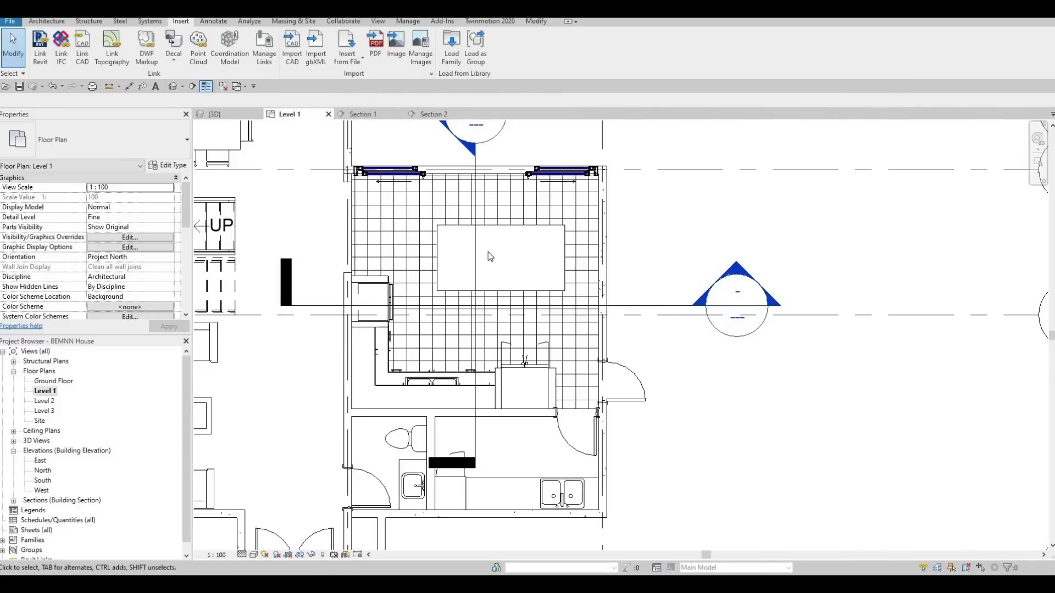
key("c")
key("m")
scroll(492, 250, "up", 2)
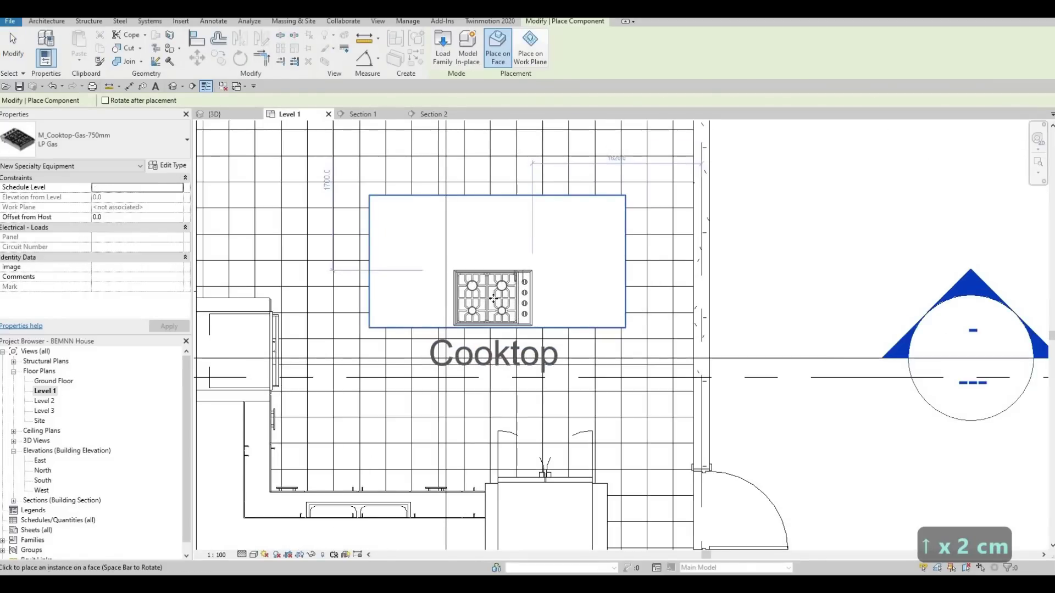
left_click(495, 306)
key("Escape")
key("Escape")
key("Escape")
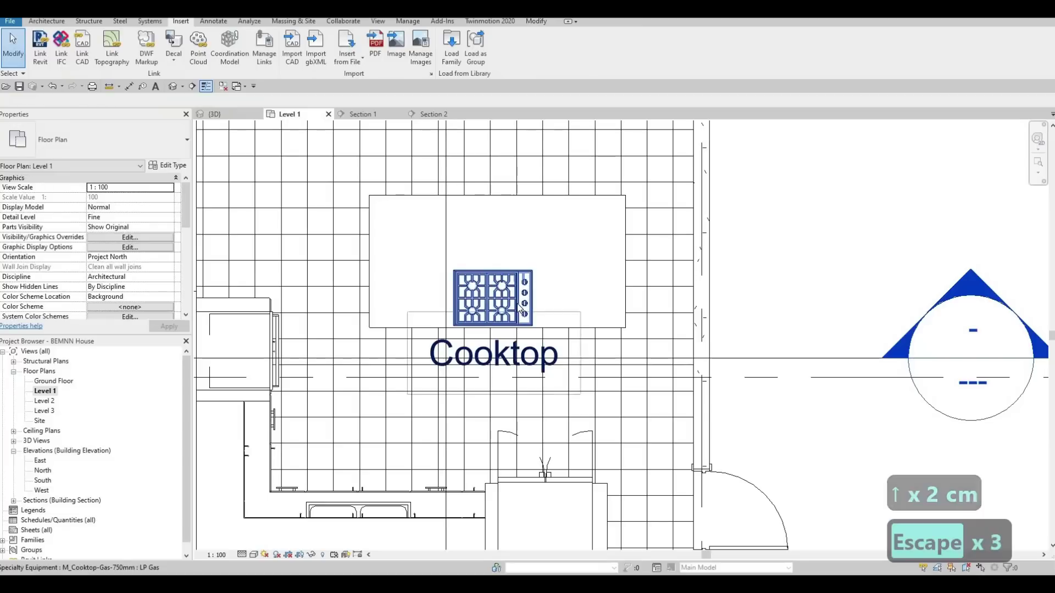
- Check how the gas cooktop sits on the island in Section 1 and in the 3D view
left_click(501, 302)
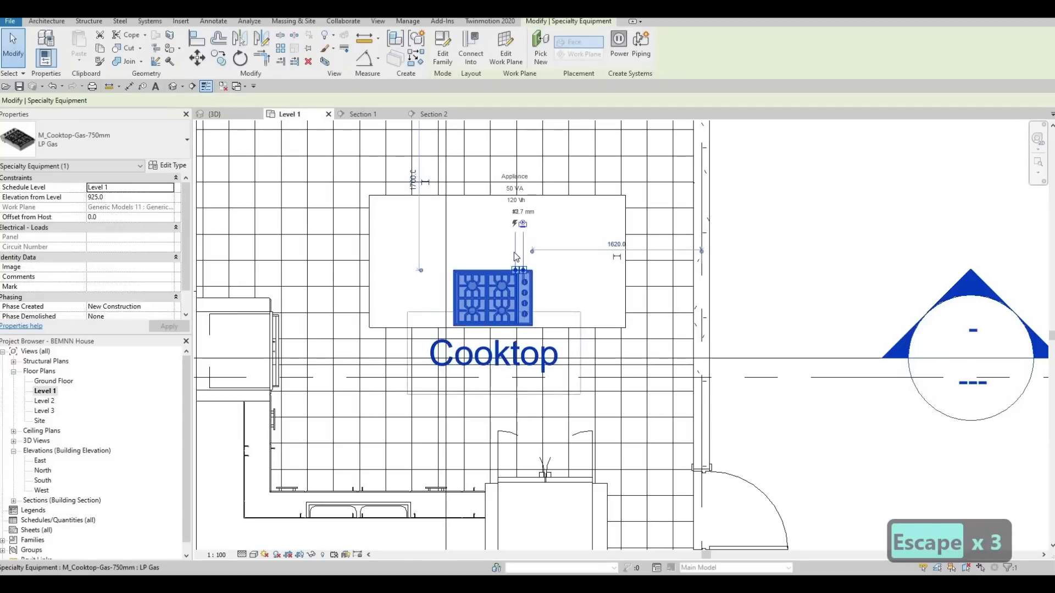
key("Escape")
scroll(530, 235, "down", 2)
scroll(747, 241, "up", 2)
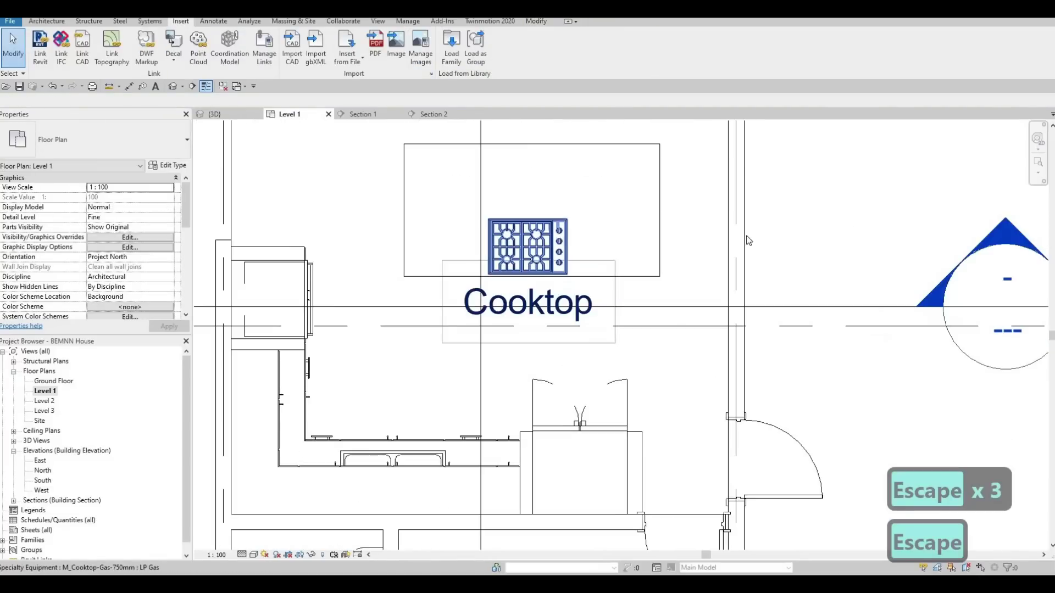
scroll(877, 231, "down", 2)
key("Escape")
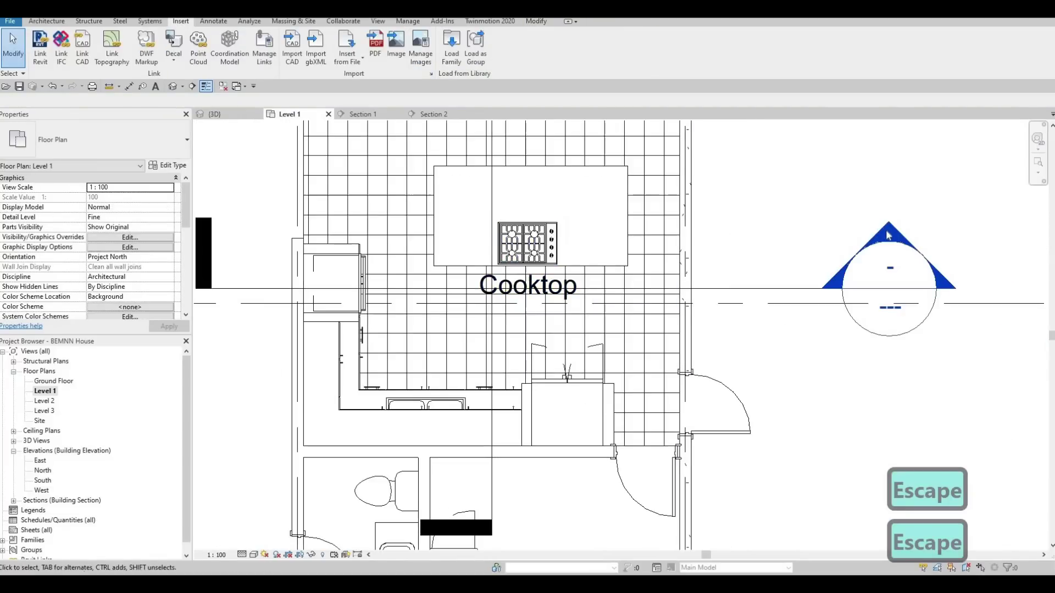
double_click(444, 266)
scroll(397, 237, "up", 3)
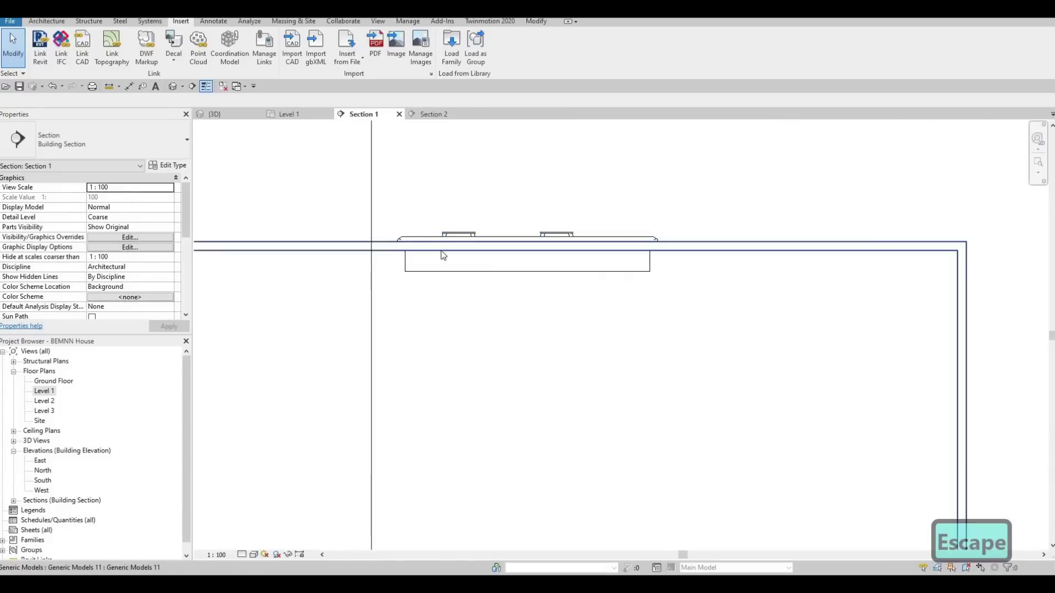
scroll(572, 258, "down", 3)
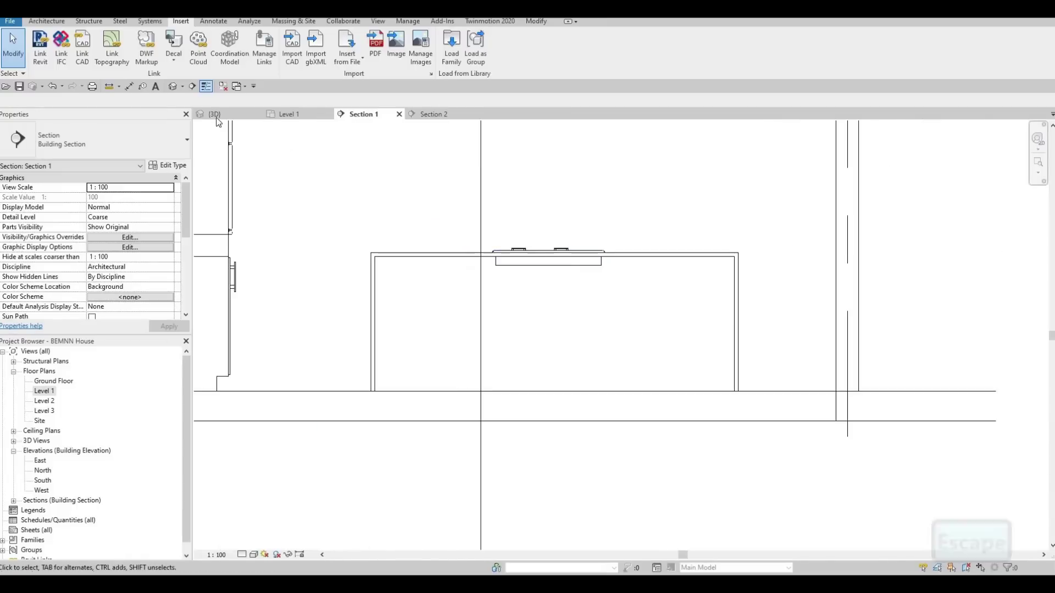
key("ctrl+Tab")
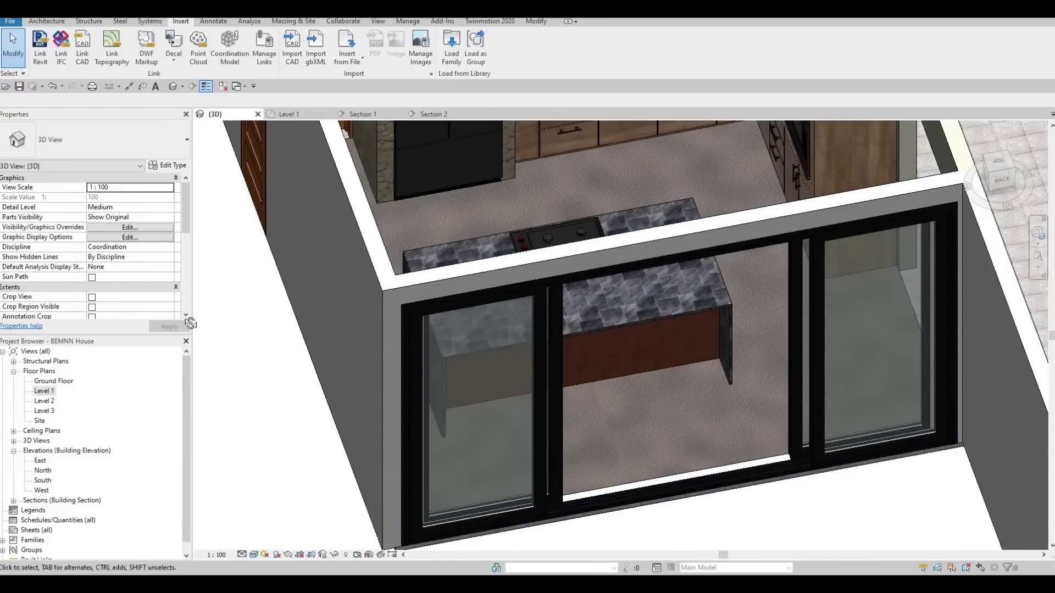
middle_click_drag(501, 322, 635, 297, "shift")
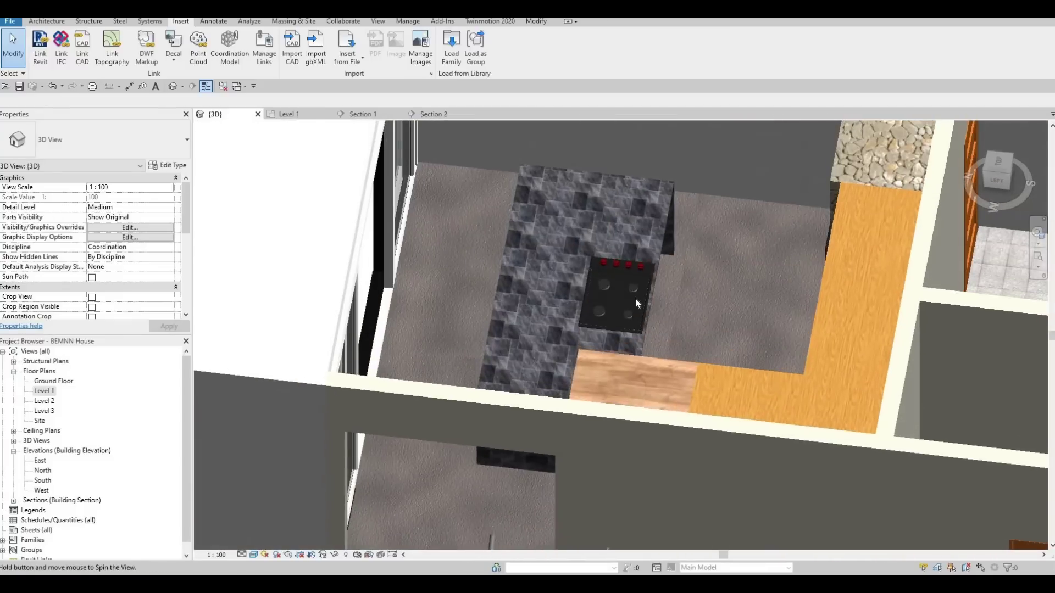
- Nudge the cooktop slightly inward from the island's long edge in the Level 1 floor plan
left_click(44, 390)
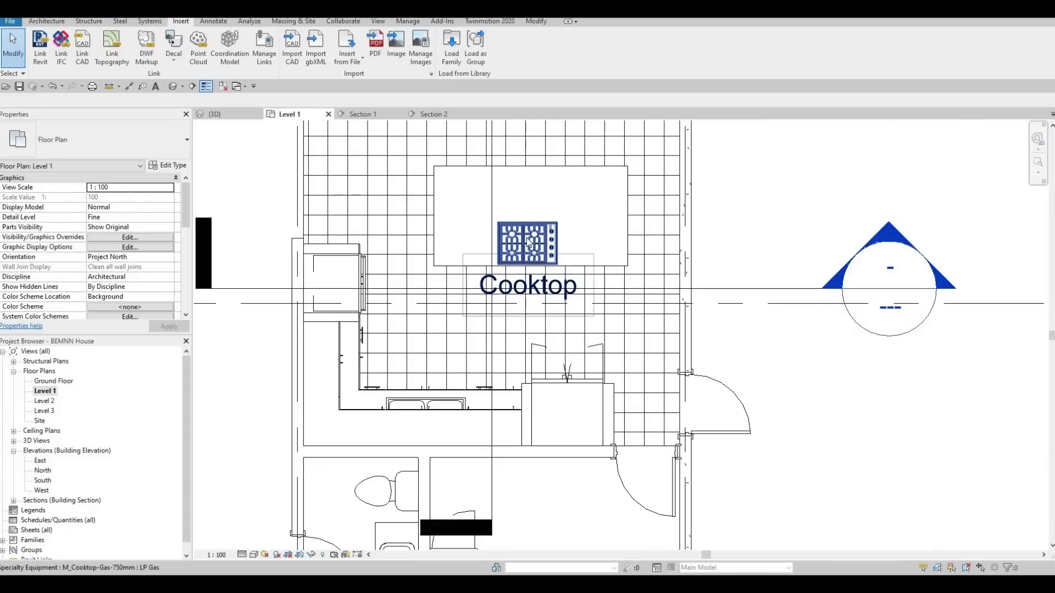
left_click(529, 242)
key("Up")
key("Up")
key("Up")
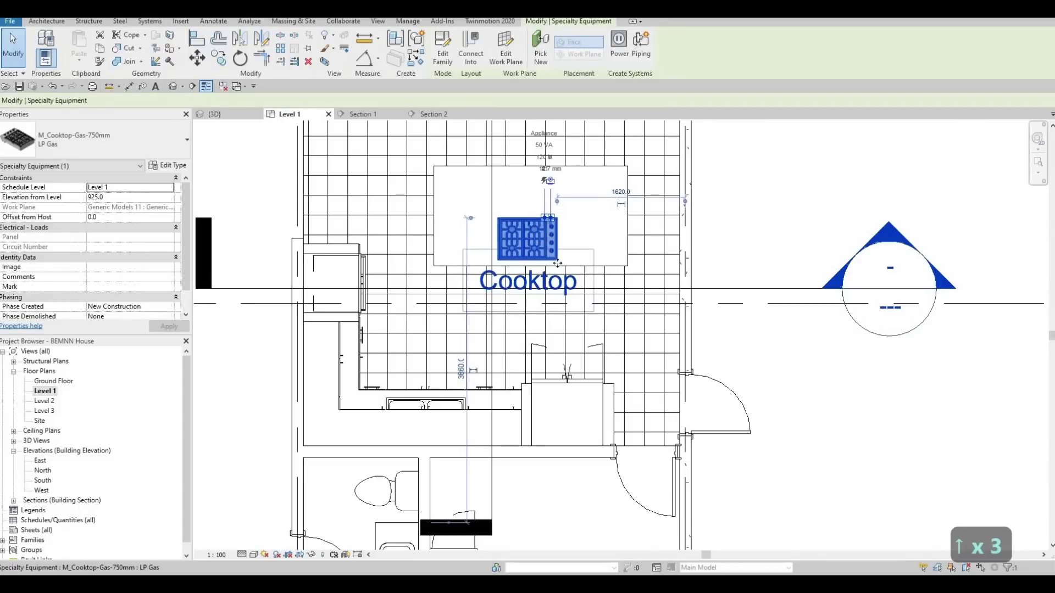
key("Escape")
key("Escape")
- Turn off Show Label in the type properties of the LP Gas cooktop
left_click(527, 237)
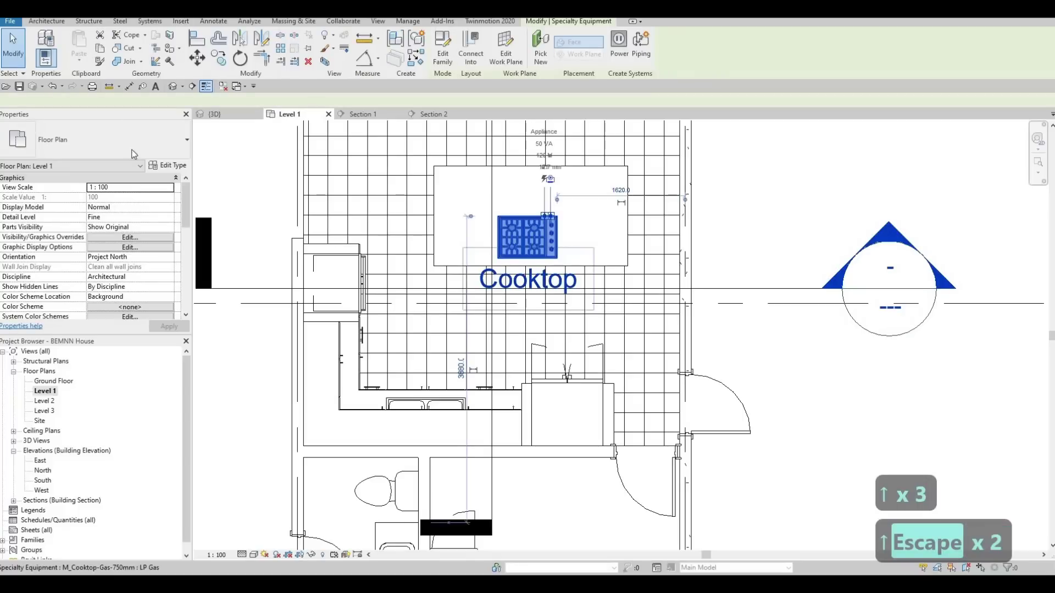
left_click(168, 166)
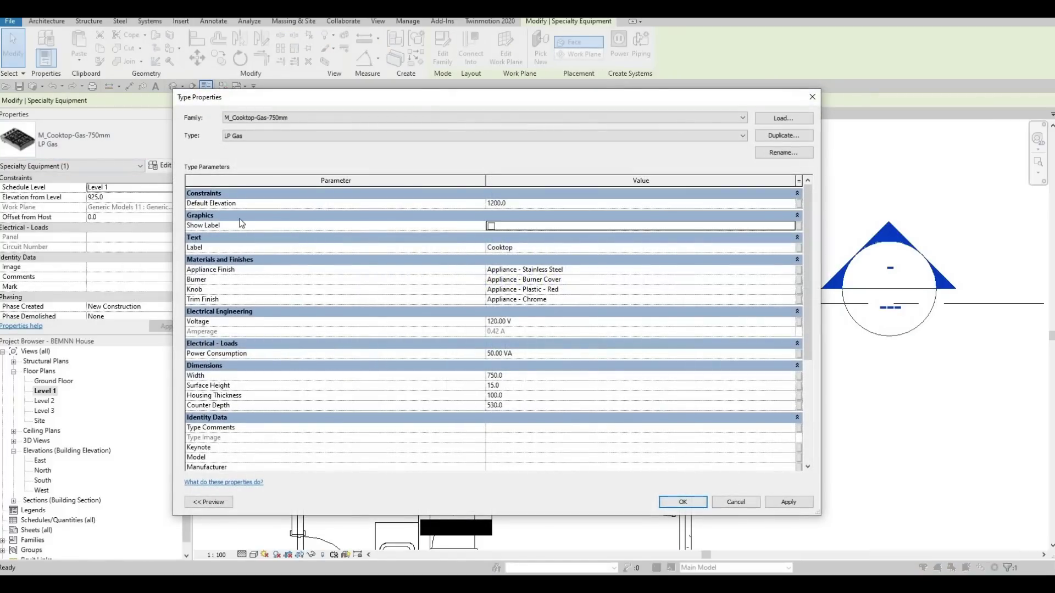
left_click(683, 502)
key("Escape")
key("Escape")
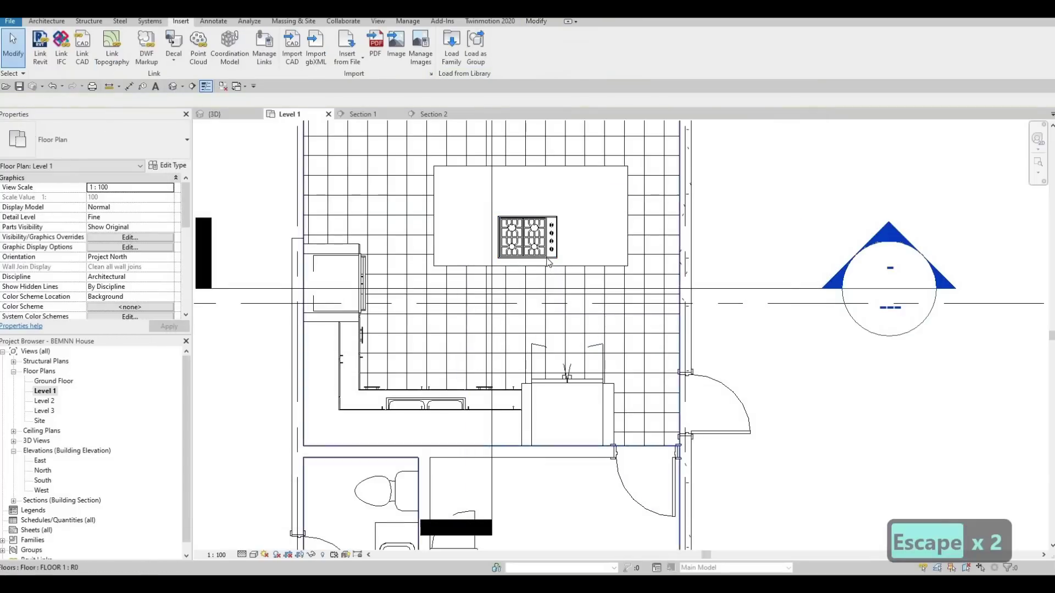
- Nudge the cooktop slightly further inward and about 60 mm toward the exterior door side, centring it along the island
left_click(547, 255)
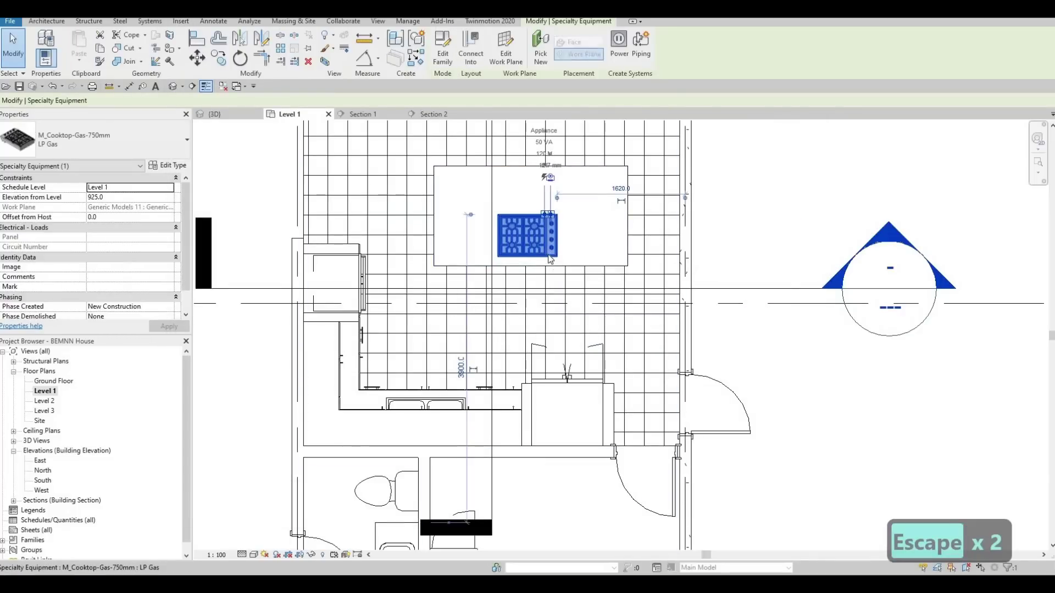
key("Escape")
key("Escape")
scroll(507, 252, "down", 1)
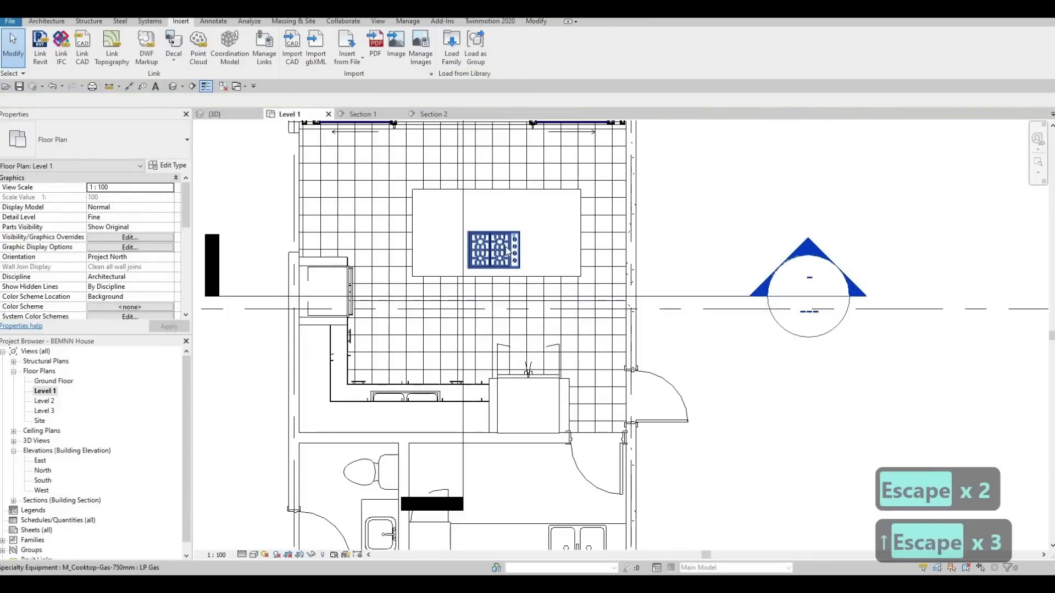
left_click(505, 246)
key("Right")
key("Right")
key("Right")
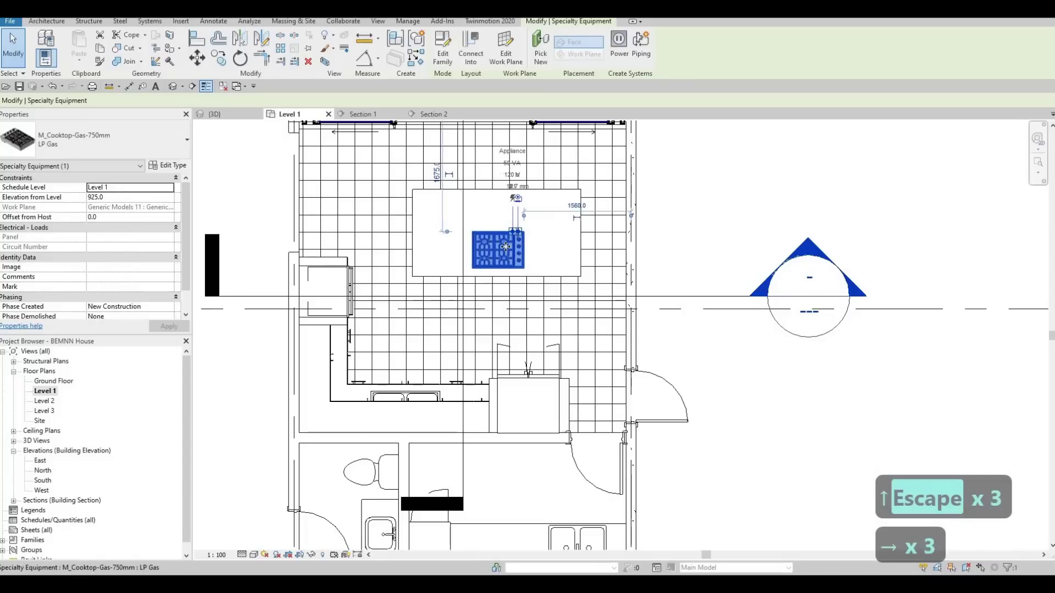
key("Escape")
key("Escape")
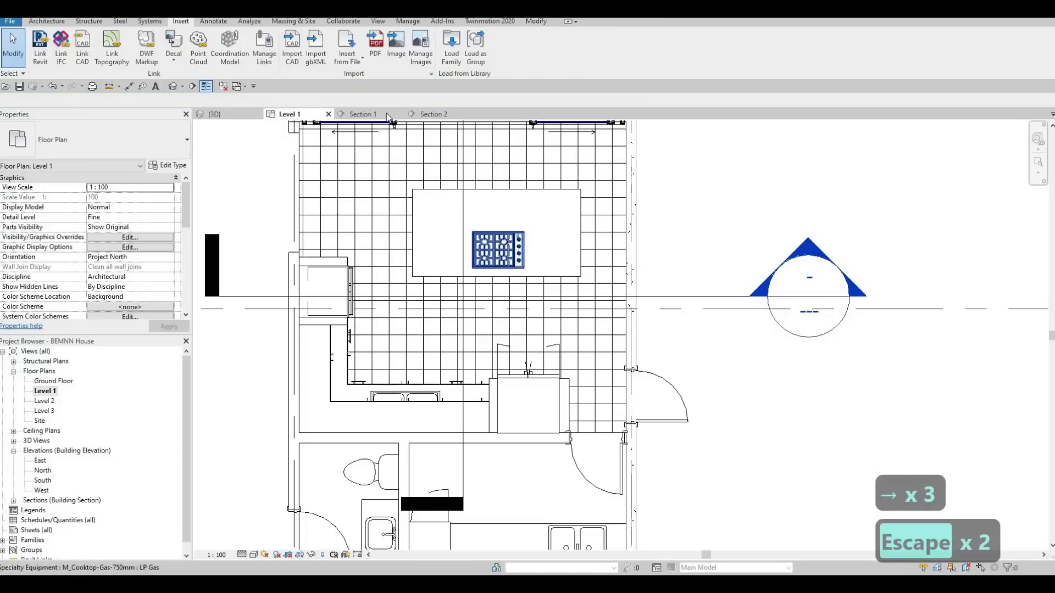
- Preview the appliance families in the High-End folder and load M_Hood-Island
left_click(451, 59)
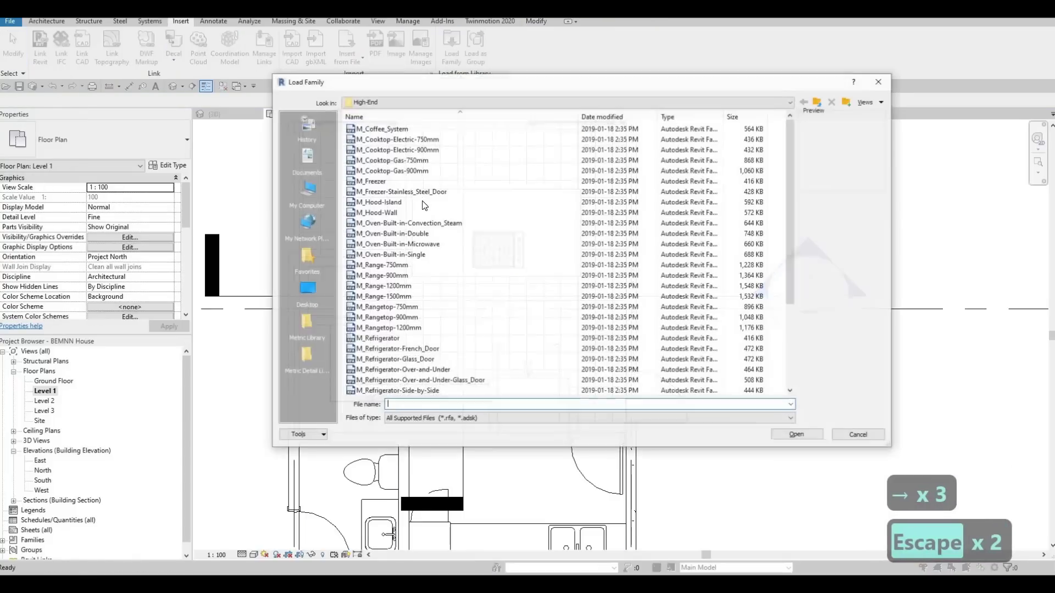
scroll(412, 247, "down", 1)
left_click(393, 287)
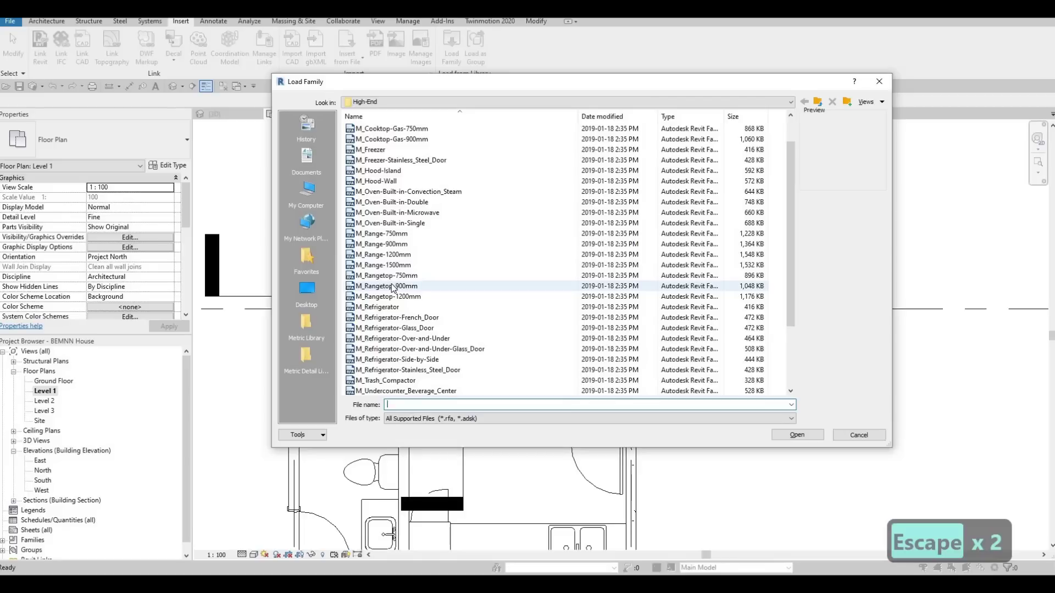
key("Down")
key("Down")
key("Down")
key("Down")
key("Down")
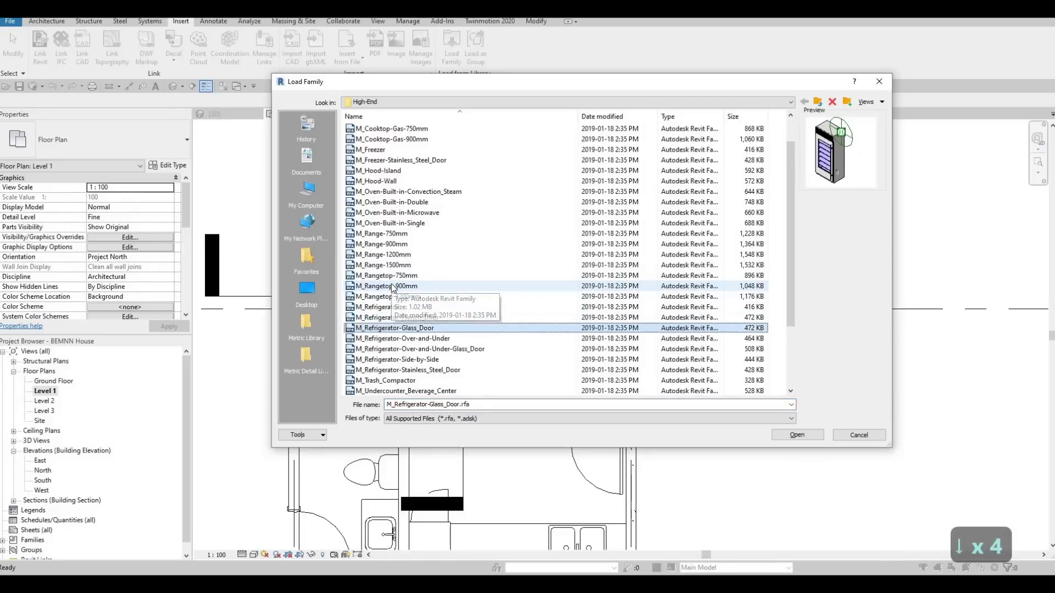
key("Up")
key("Up")
key("Up")
key("Up")
key("Up")
key("Up")
key("Up")
key("Up")
key("Up")
key("Up")
key("Up")
key("Up")
key("Up")
key("Up")
key("Up")
key("Up")
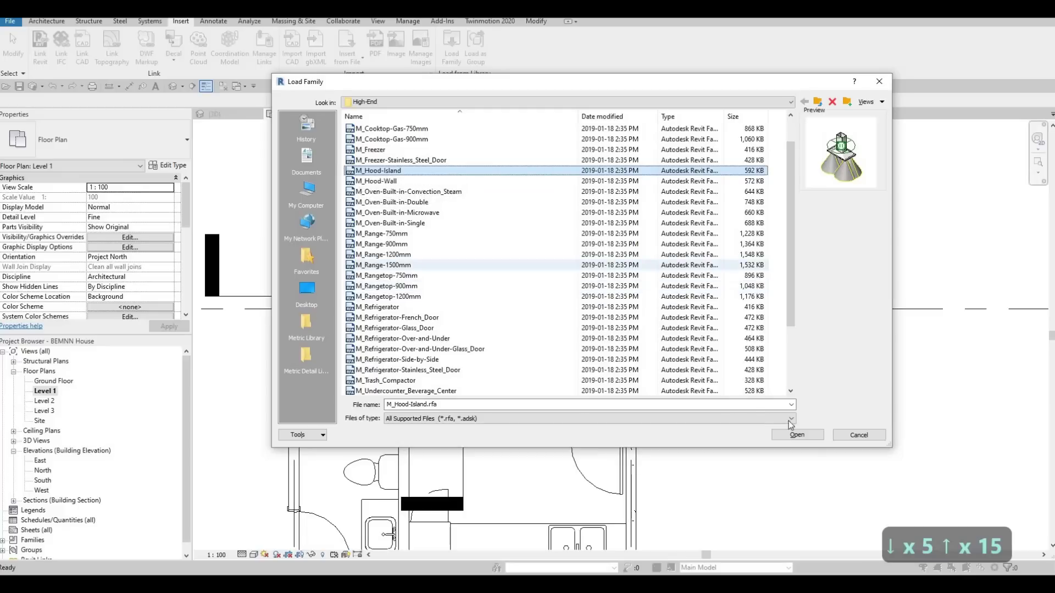
key("Return")
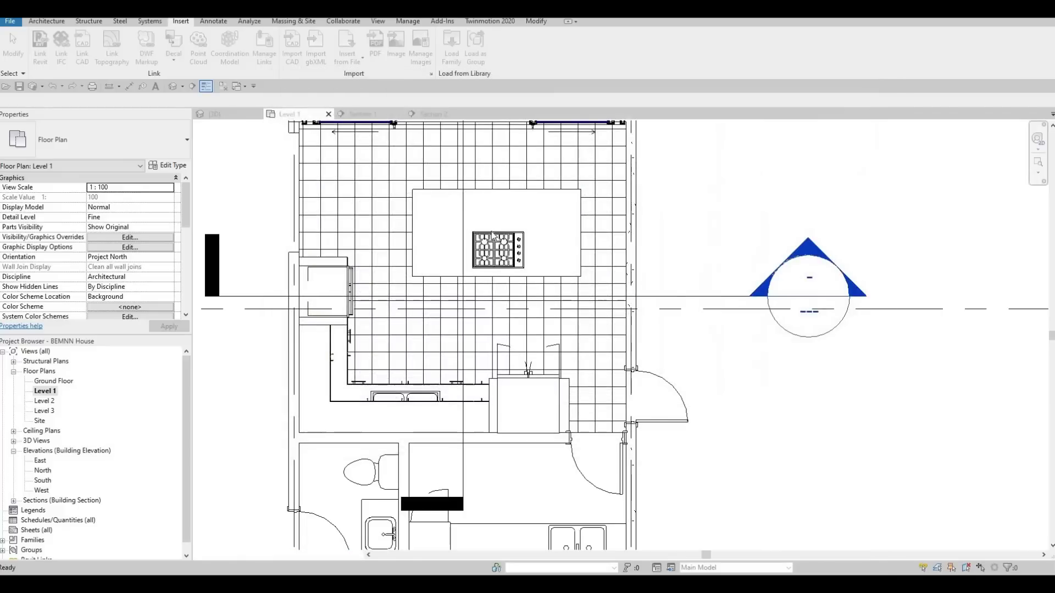
- Place the 1100mm type of M_Hood-Island centred over the cooktop in the Level 1 plan
key("c")
key("m")
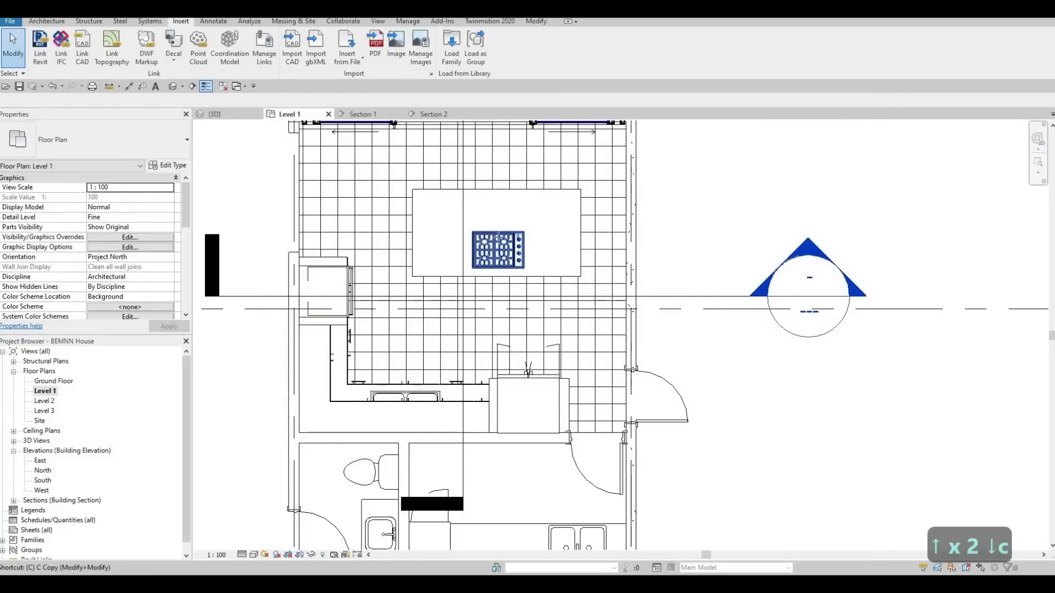
scroll(501, 227, "up", 2)
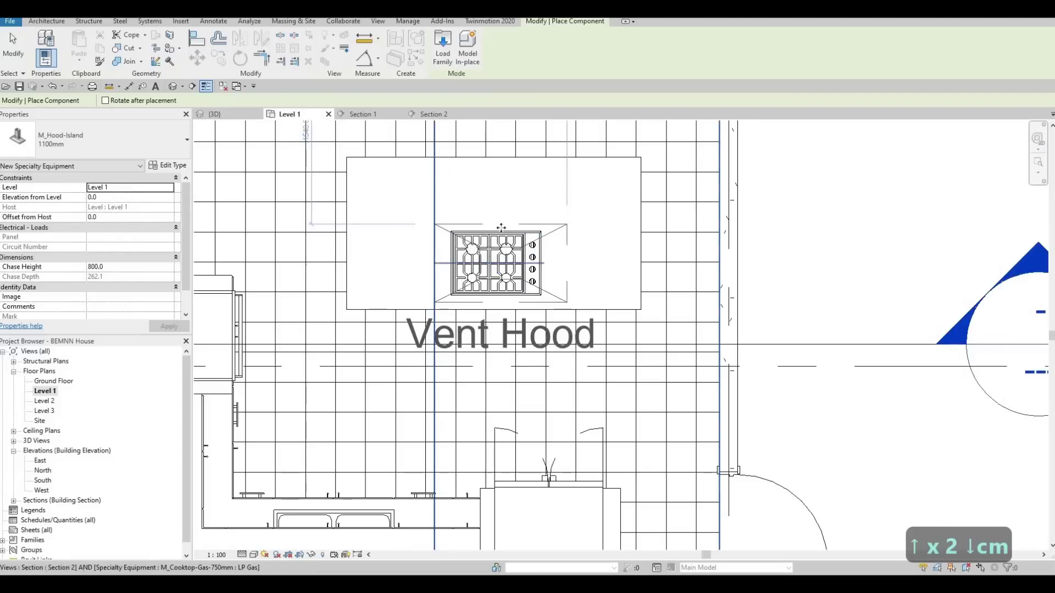
left_click(511, 262)
key("Escape")
key("Escape")
key("Escape")
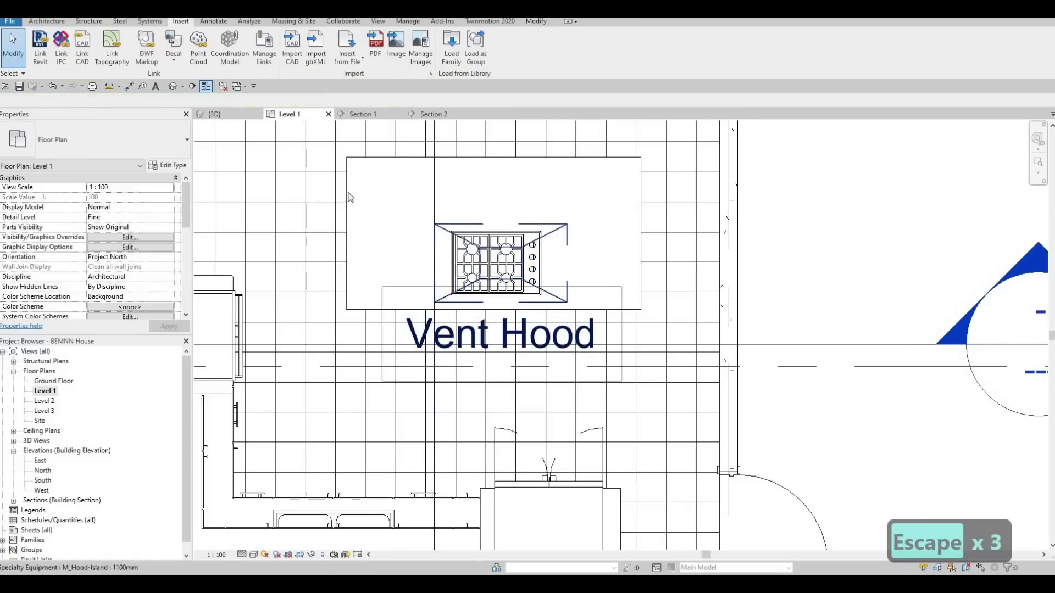
- Turn off Show Label in the type properties of the 1100mm island hood
left_click(167, 165)
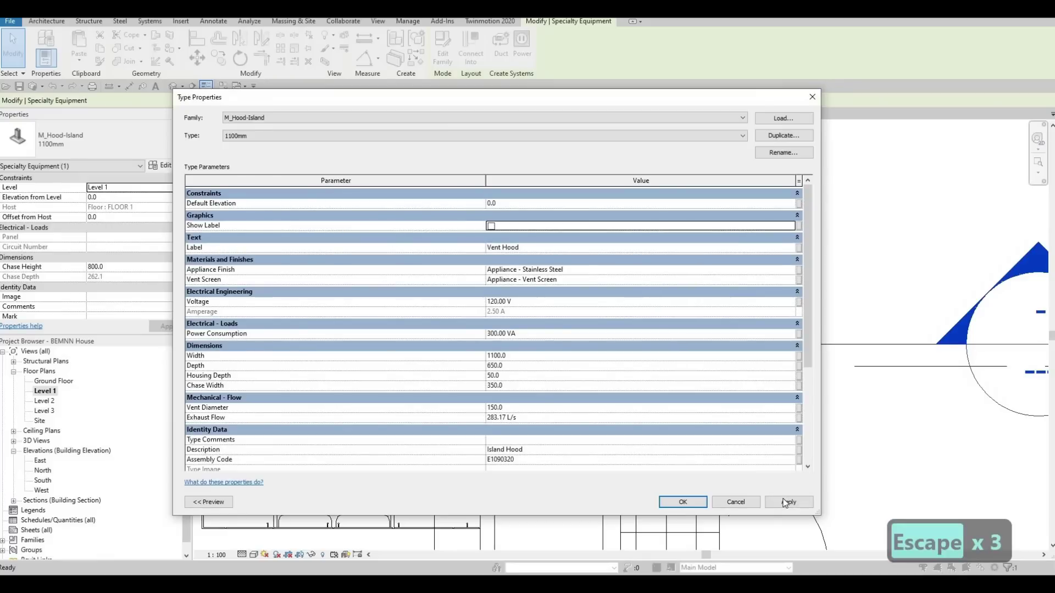
left_click(786, 503)
left_click(683, 502)
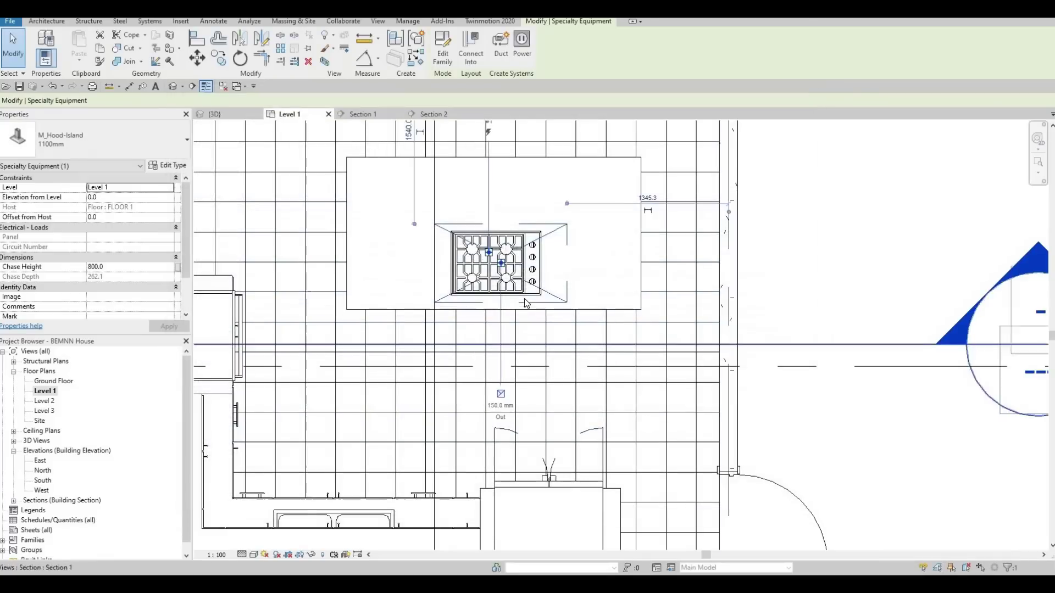
key("Escape")
key("Escape")
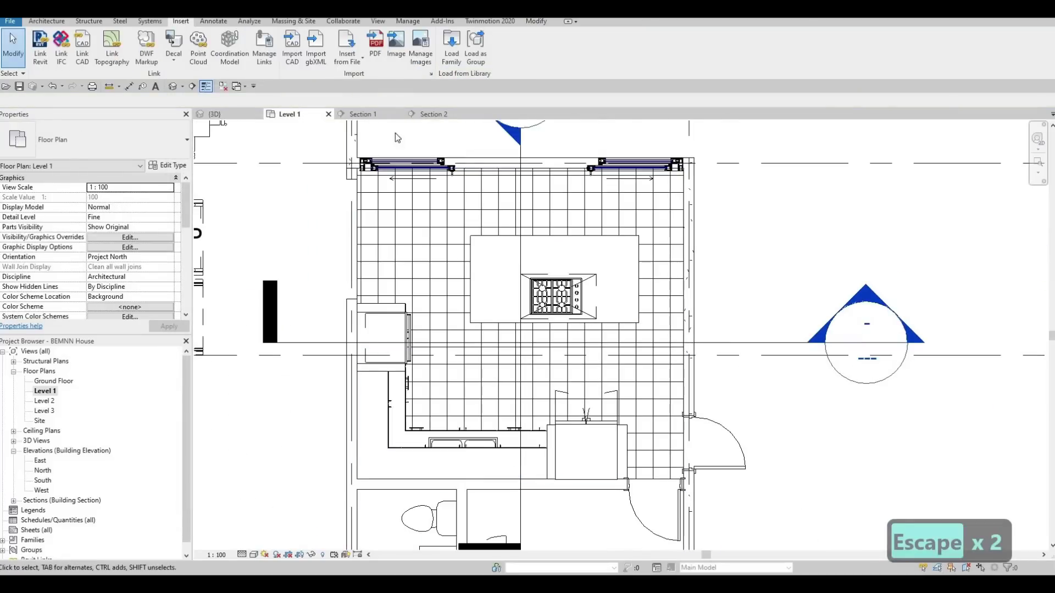
- In Section 1, raise the island hood above the cooktop to an elevation of 1880 from Level 1
left_click(362, 114)
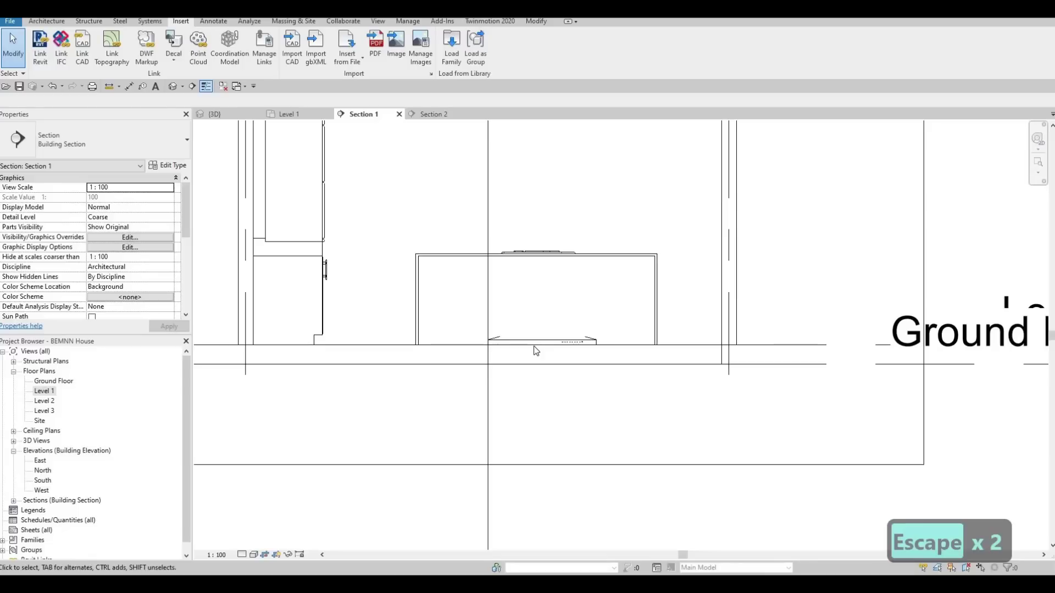
left_click(531, 336)
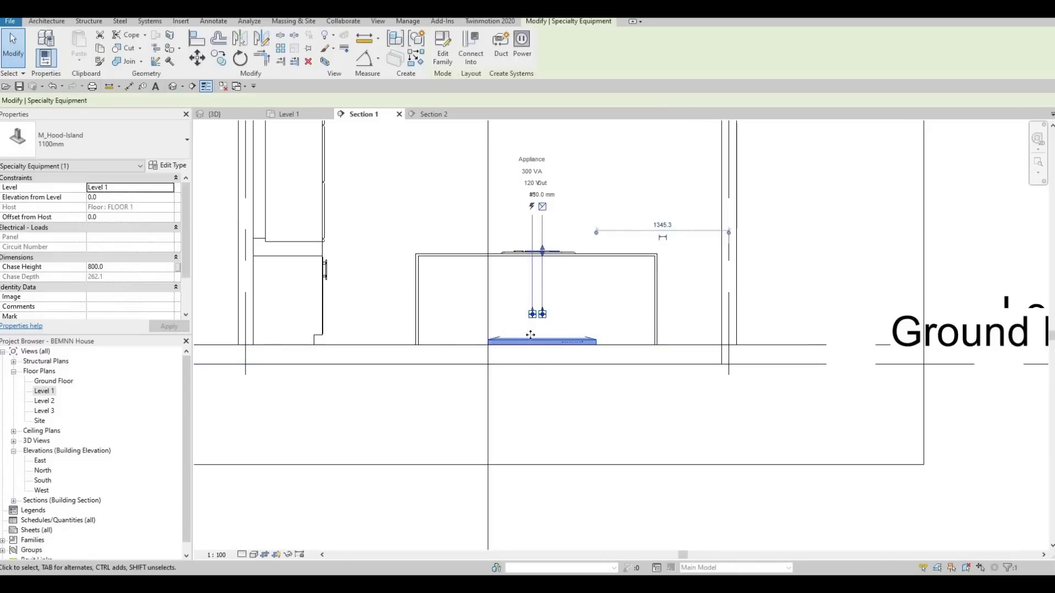
key("Up")
key("Up")
key("Up")
key("Up")
key("Up")
key("Up")
key("Up")
key("Up")
key("Up")
key("Up")
key("Up")
key("Up")
key("Up")
key("Up")
key("Up")
key("Up")
key("Up")
key("Up")
key("Up")
key("Up")
key("Up")
key("Up")
key("Up")
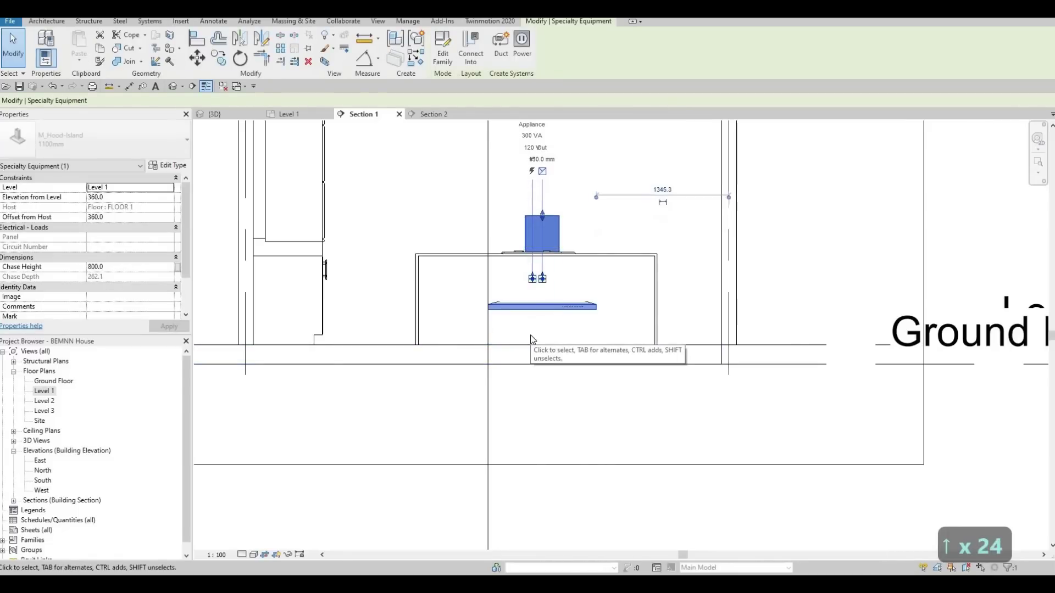
key("Up")
key("Up")
key("Up")
key("Up")
key("Up")
key("Up")
key("Up")
key("Up")
key("Up")
key("Up")
key("Up")
key("Up")
scroll(549, 381, "down", 3)
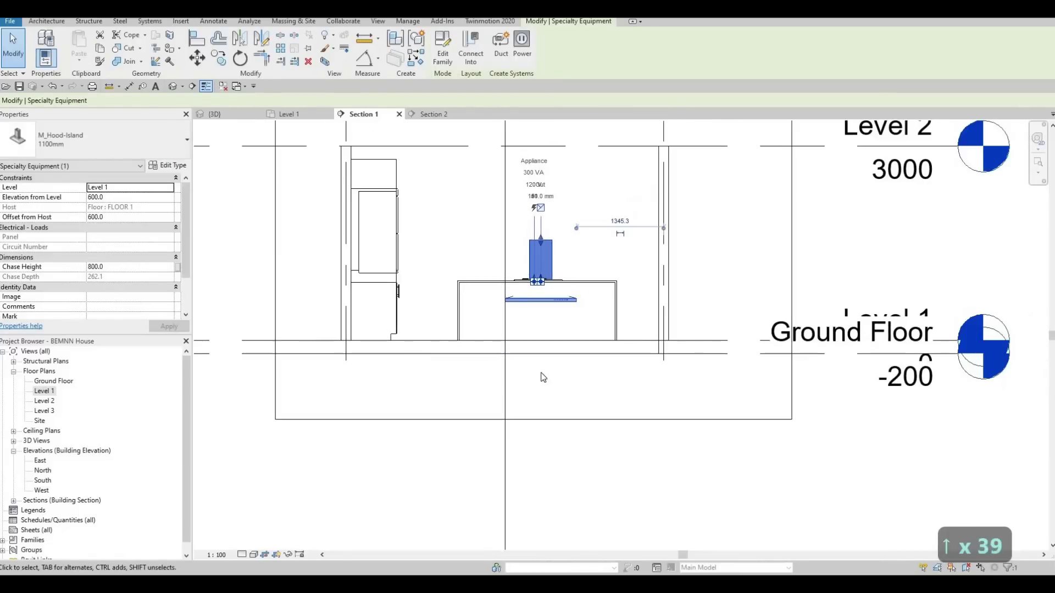
key("Up")
key("Up")
key("Up")
key("Up")
key("Up")
key("Up")
key("Up")
key("Up")
key("Up")
key("Up")
key("Up")
key("Up")
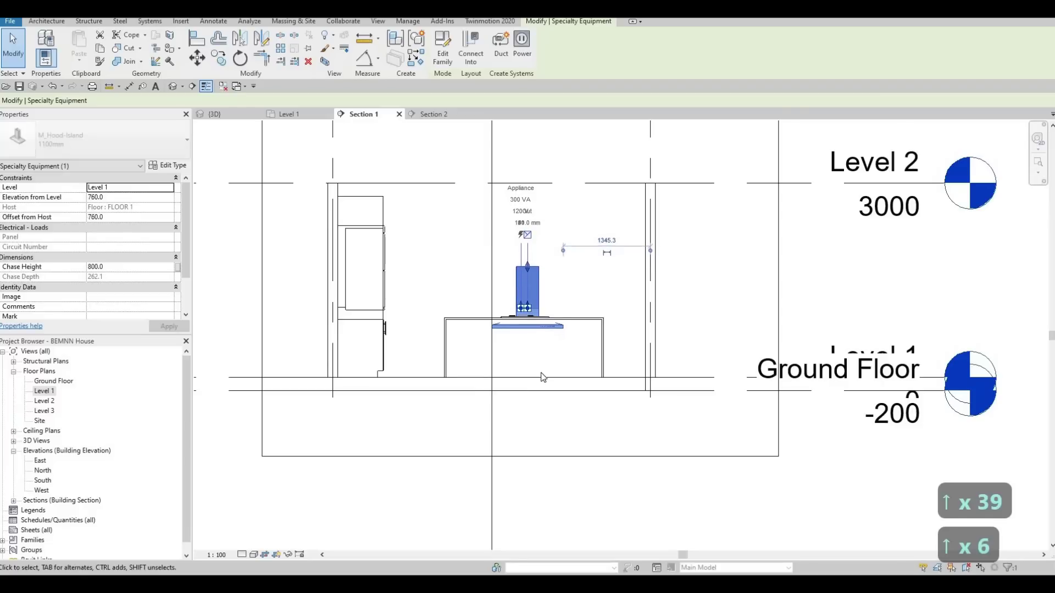
key("Up")
key("Up")
key("Up")
key("Up")
key("Up")
key("Up")
key("Up")
key("Up")
key("Up")
key("Up")
key("Up")
key("Up")
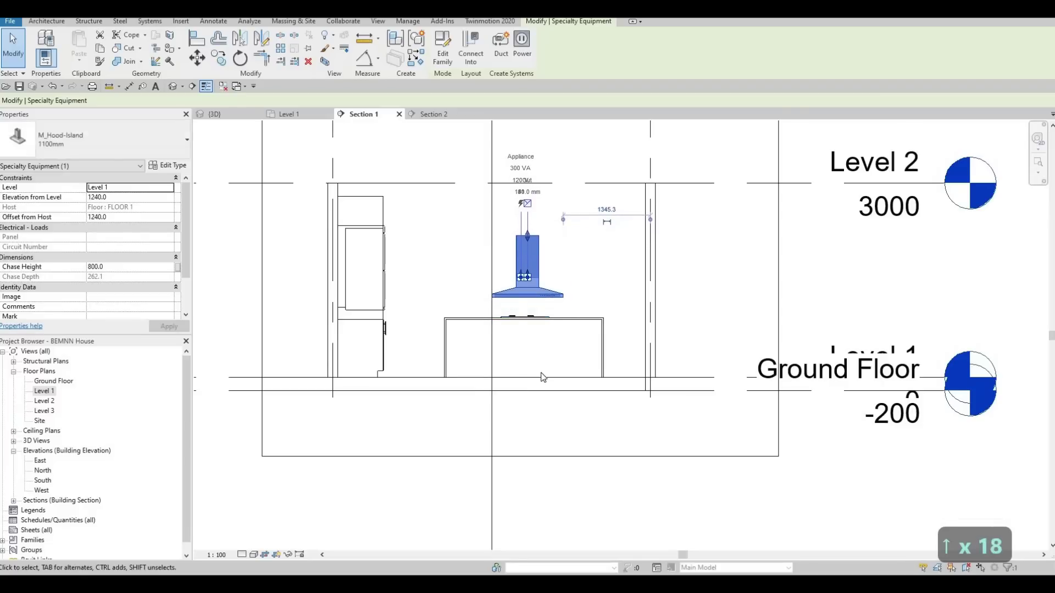
key("Up")
key("Up")
key("Up")
key("Up")
key("Up")
key("Up")
key("Up")
key("Up")
key("Up")
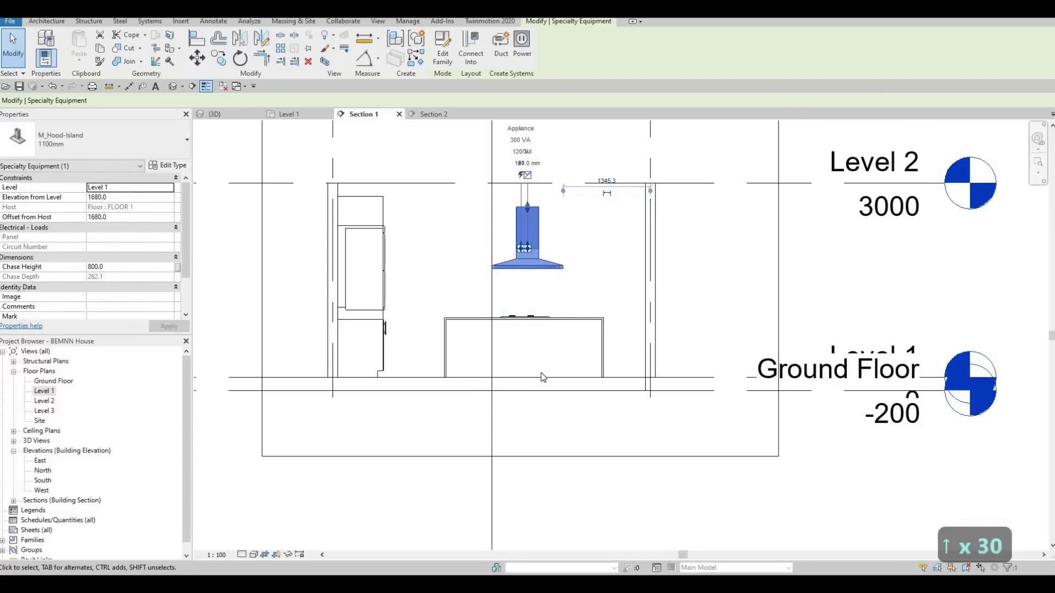
key("Up")
key("Down")
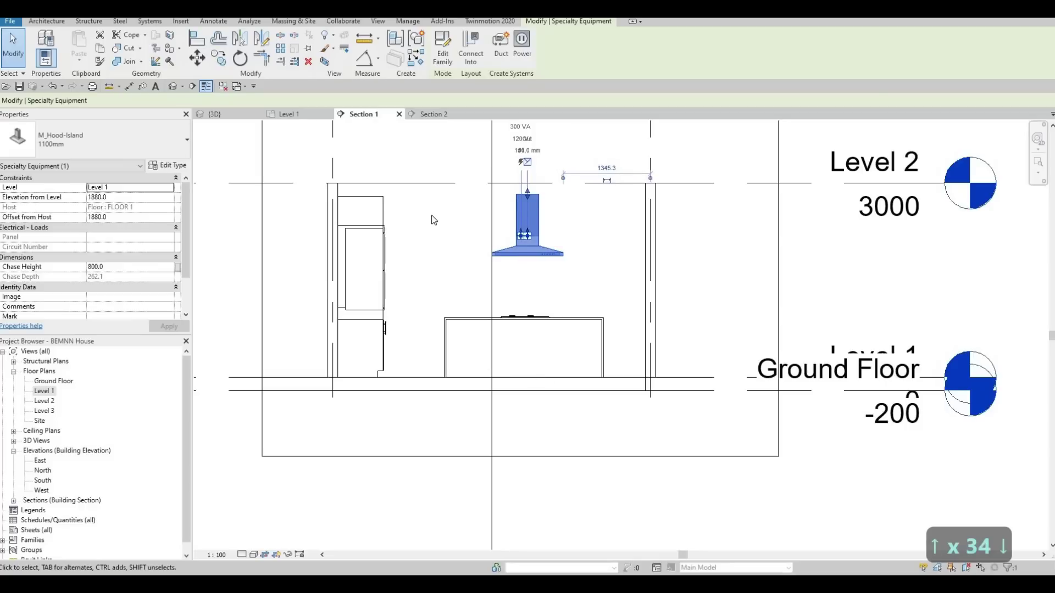
- Align the top of the island hood's chase with the top of the tall cabinet in Section 1
scroll(434, 220, "up", 2)
key("Escape")
key("a")
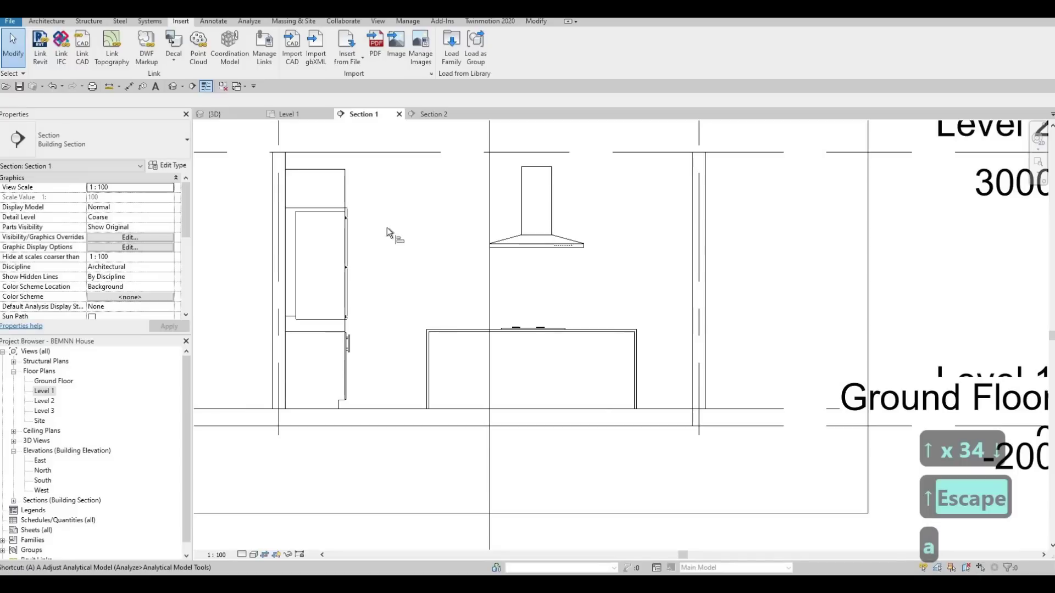
key("l")
left_click(325, 169)
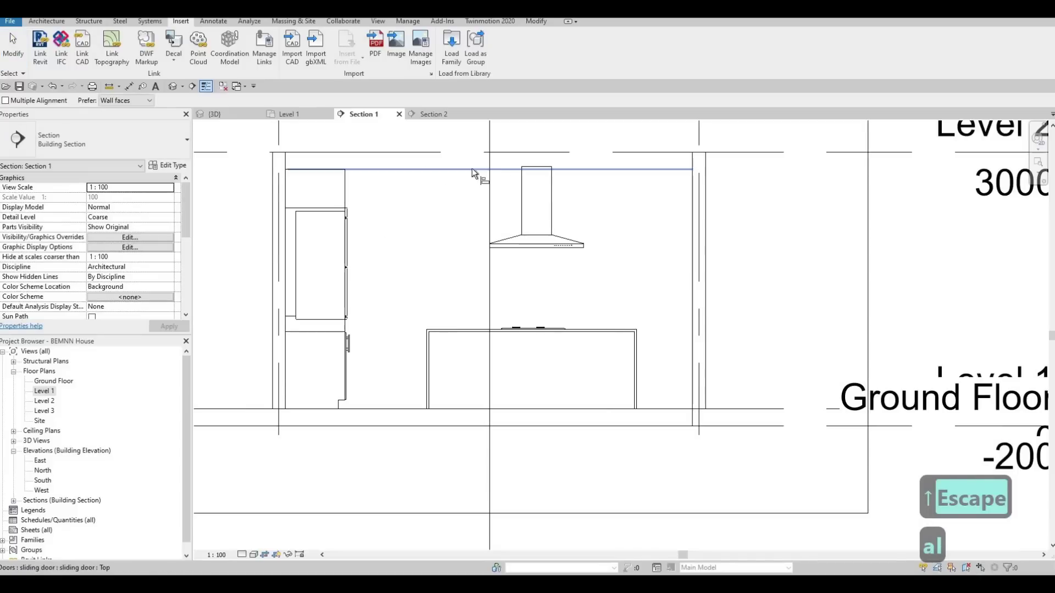
left_click(532, 169)
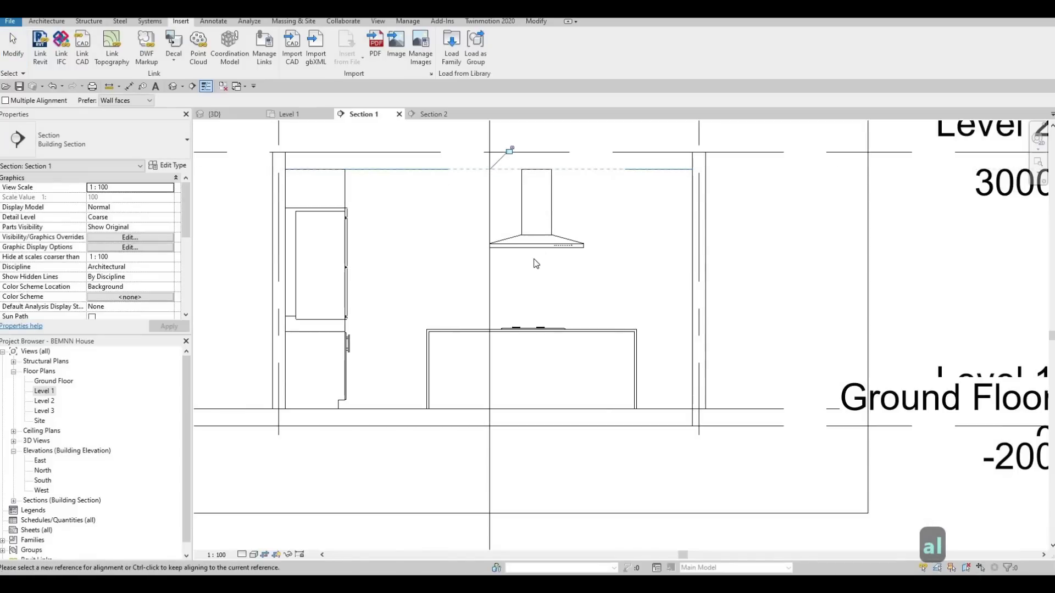
key("Escape")
key("Escape")
scroll(540, 227, "up", 3)
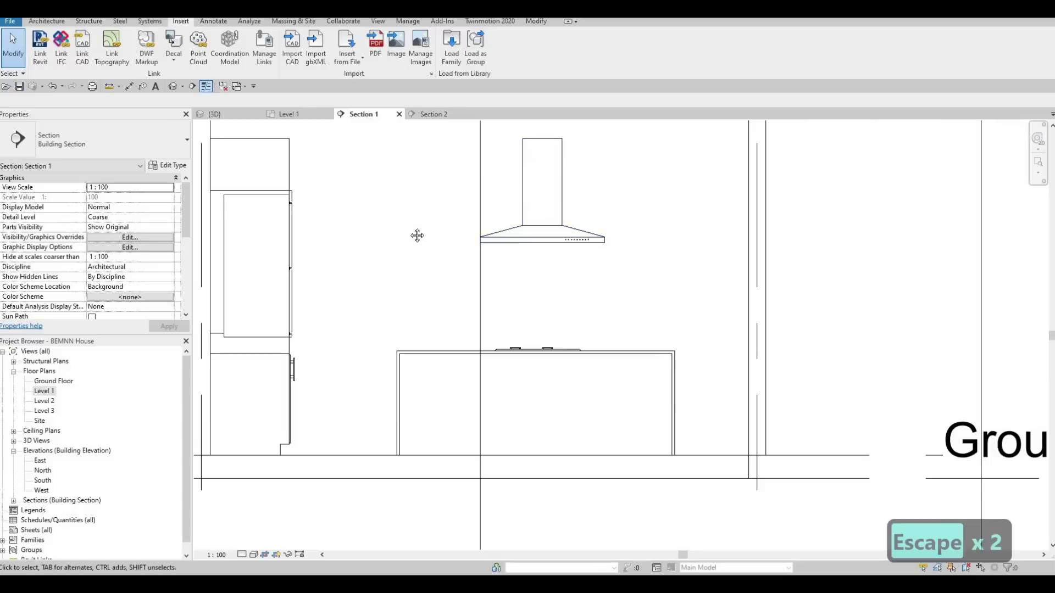
scroll(462, 172, "up", 1)
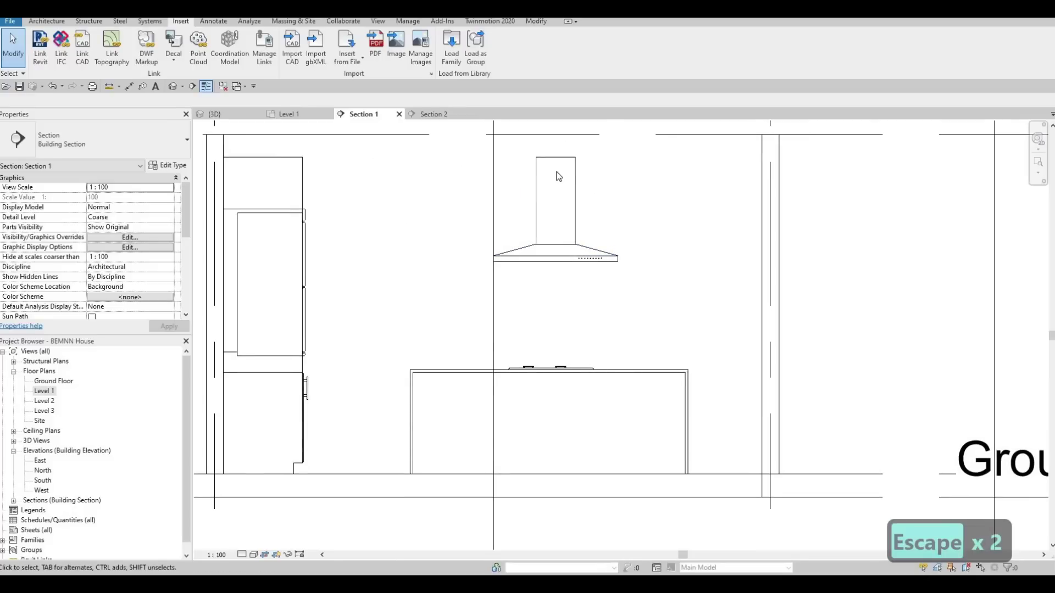
middle_click_drag(313, 209, 428, 281)
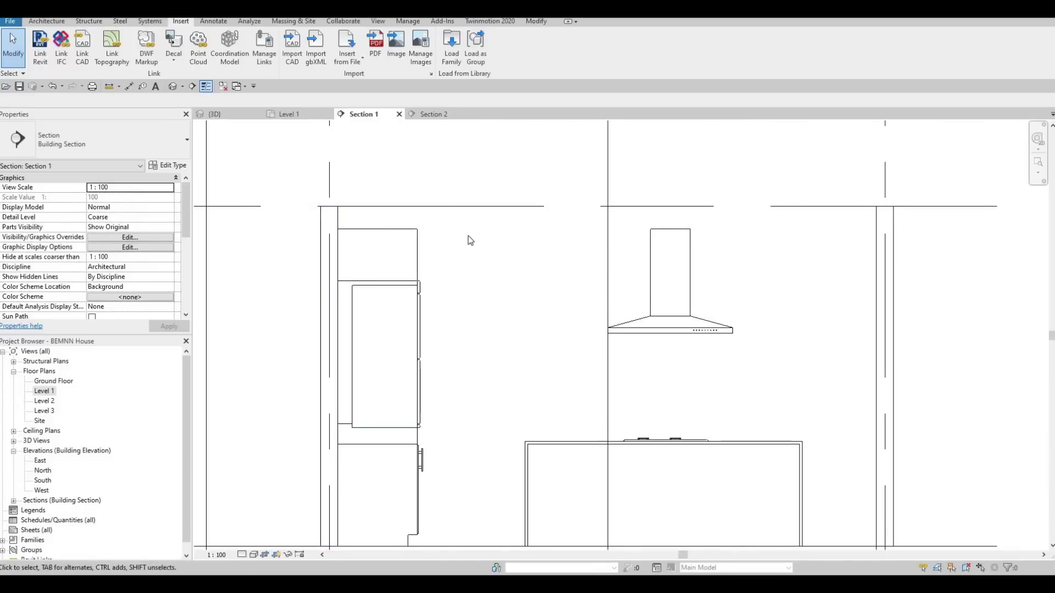
scroll(358, 227, "down", 2)
key("Escape")
key("Escape")
key("Escape")
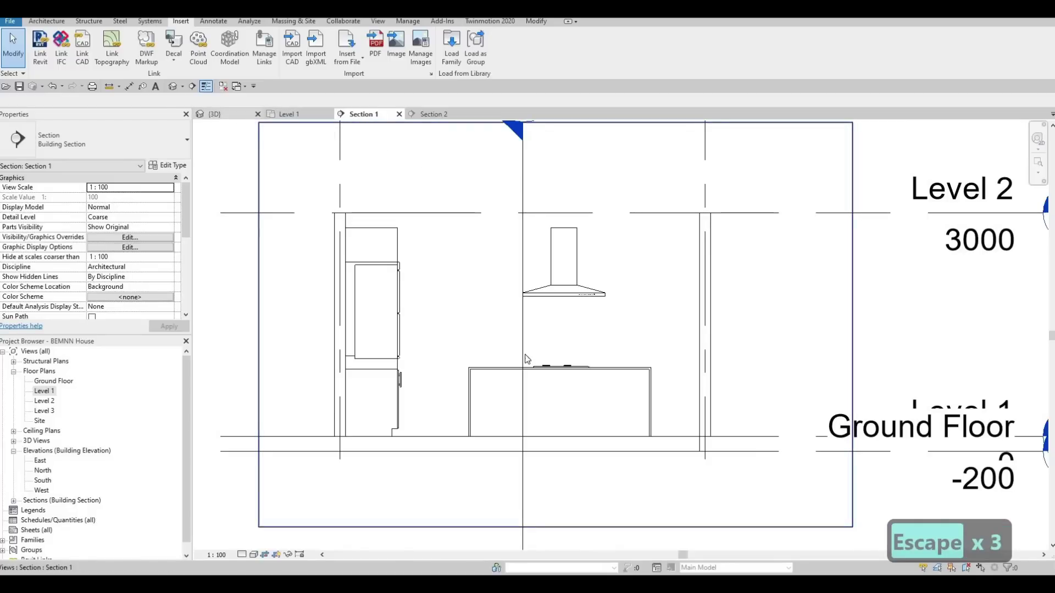
- Set the 3D view's detail level to Fine and examine the island, cooktop and hood from several angles
left_click(214, 114)
middle_click_drag(550, 313, 563, 289, "shift")
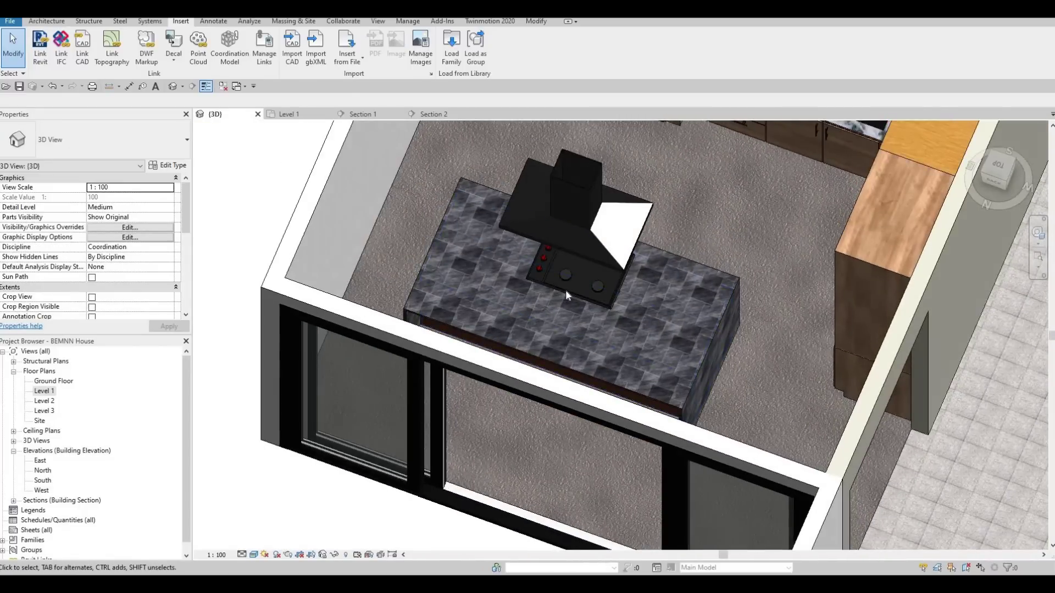
scroll(565, 289, "up", 2)
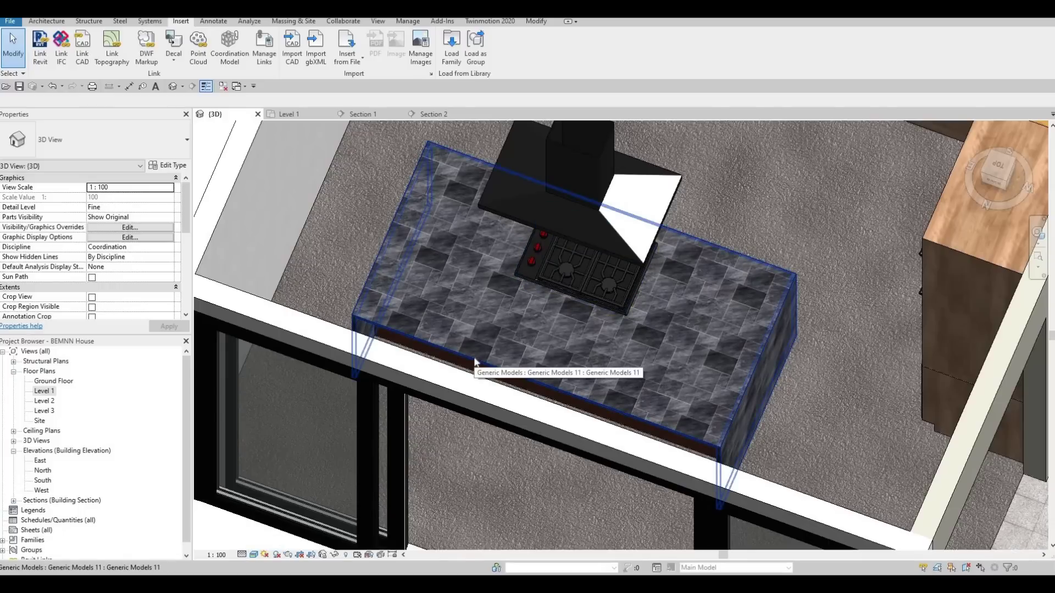
scroll(478, 384, "down", 3)
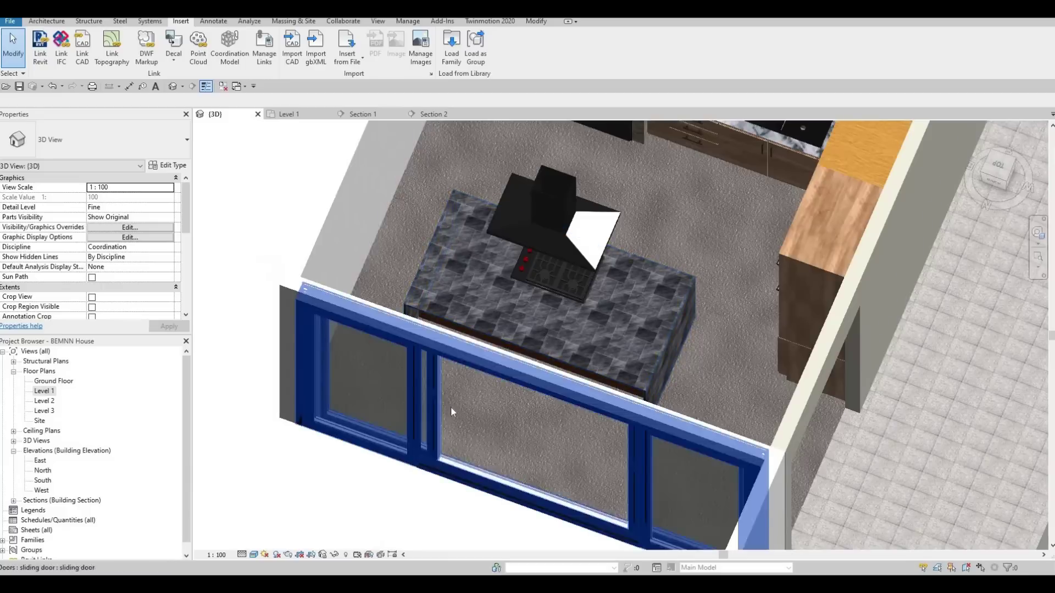
middle_click_drag(451, 411, 265, 540, "shift")
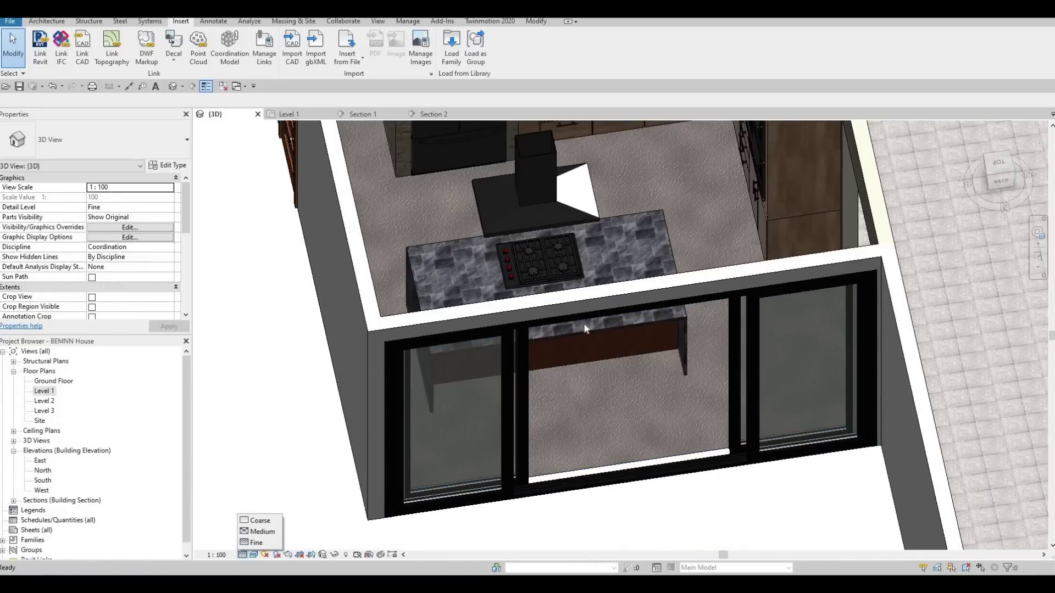
key("Escape")
key("Escape")
middle_click_drag(586, 251, 497, 298)
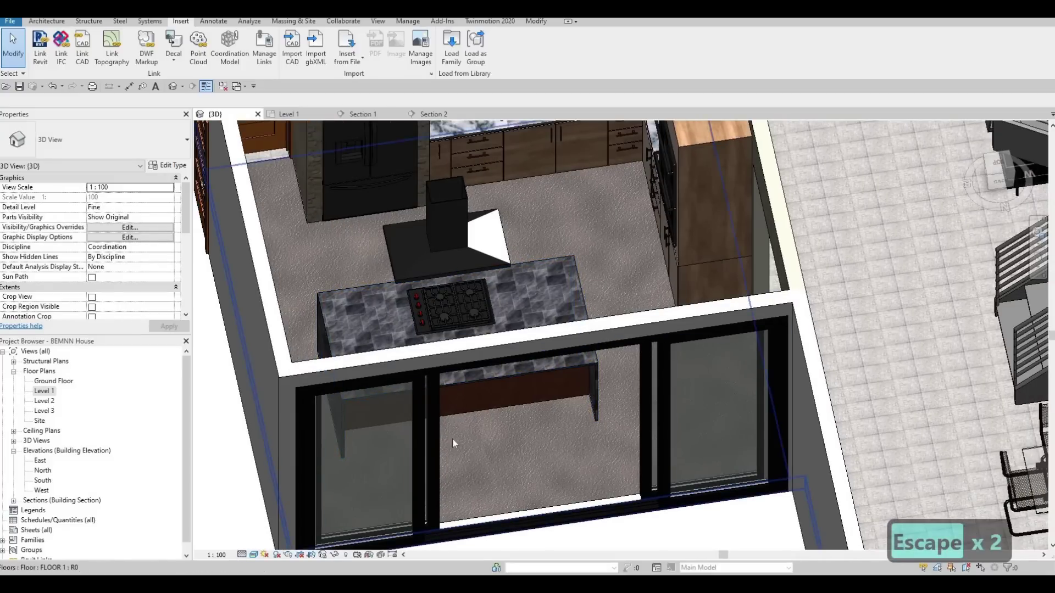
middle_click_drag(453, 371, 38, 395, "shift")
- From the Level 1 plan, start loading a family and browse the Canada library to the Furniture > Seating folder
scroll(608, 366, "down", 3)
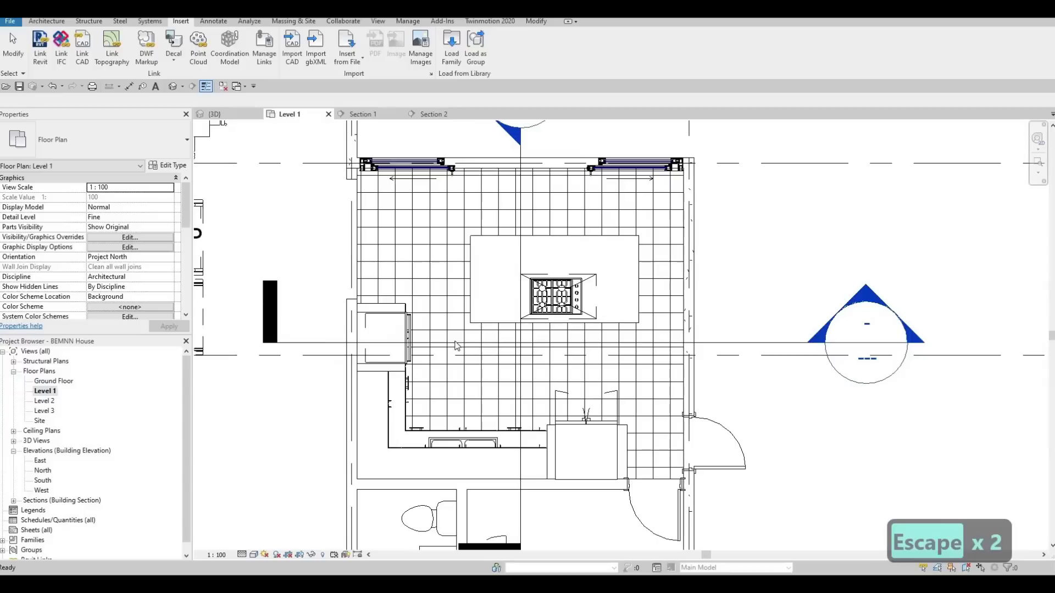
scroll(433, 274, "down", 2)
scroll(432, 275, "up", 3)
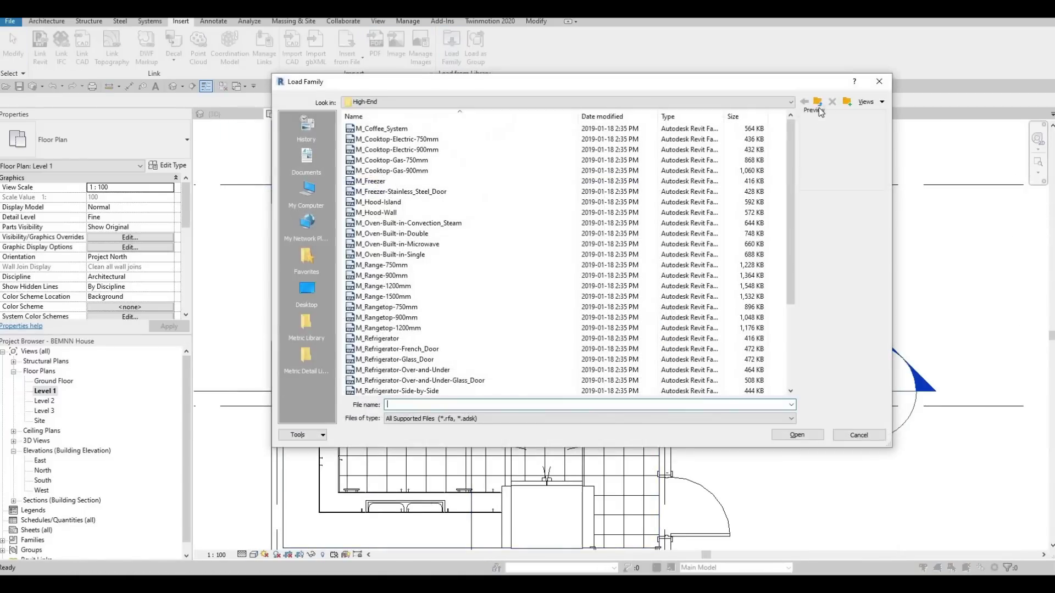
left_click(818, 103)
left_click(819, 103)
left_click(818, 102)
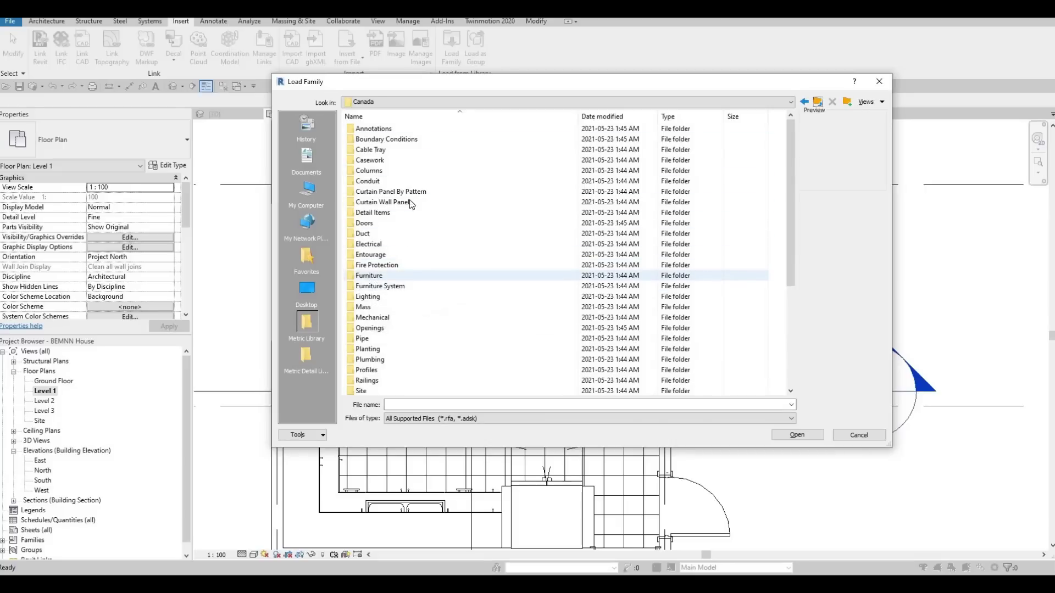
double_click(374, 276)
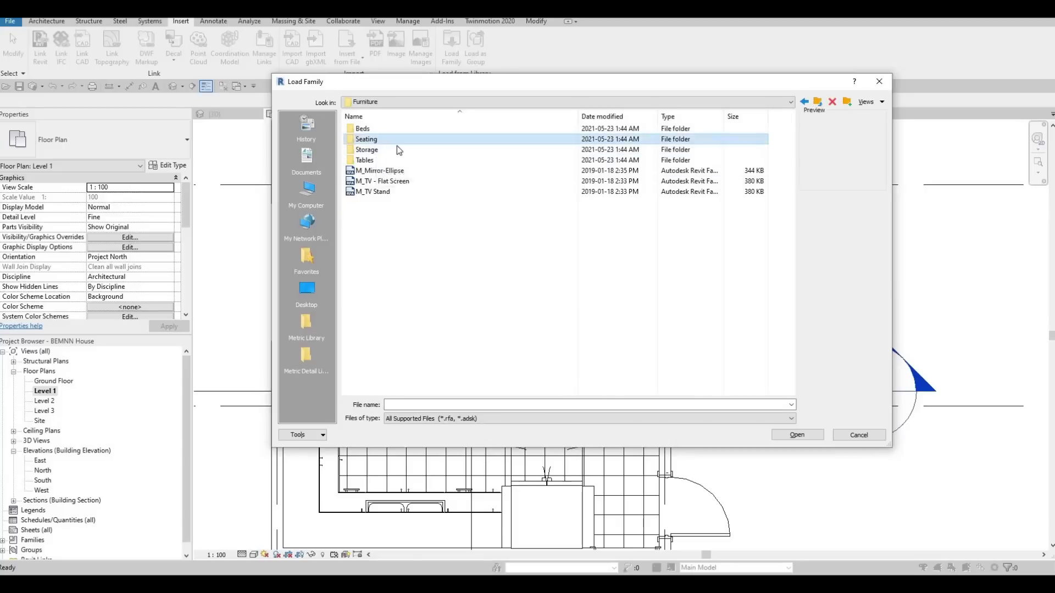
double_click(370, 139)
- Preview the seating families and load M_Chair-Stacking into the project
left_click(399, 128)
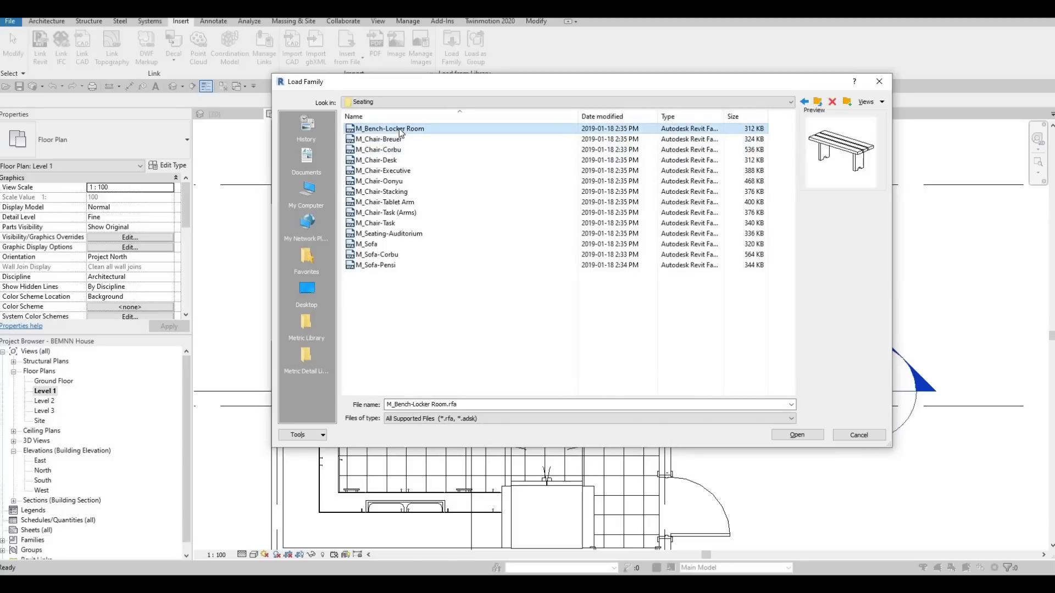
key("Down")
key("Down")
key("Down")
key("Down")
key("Down")
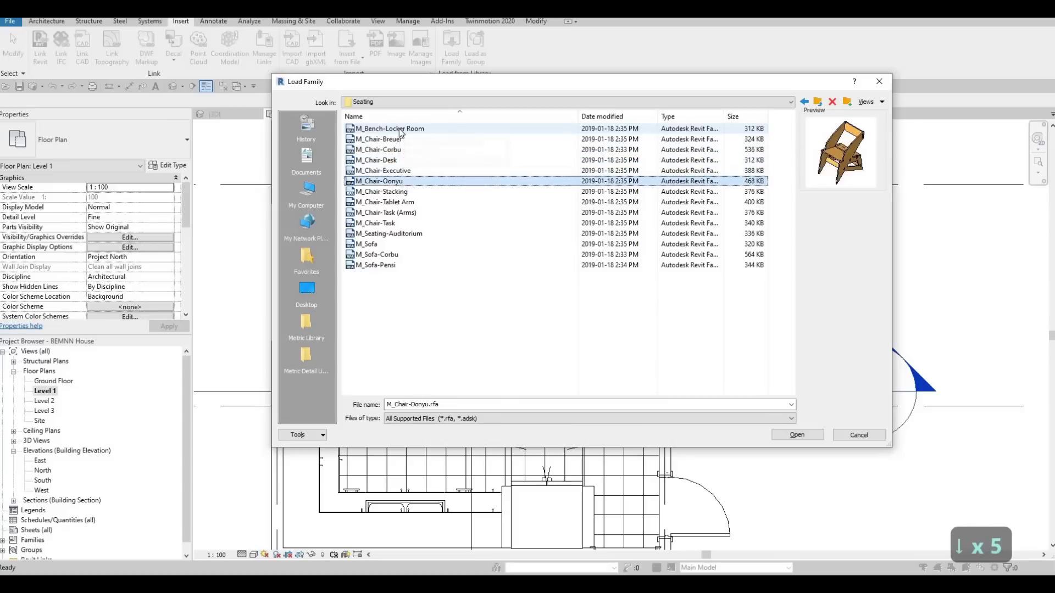
key("Down")
key("Down")
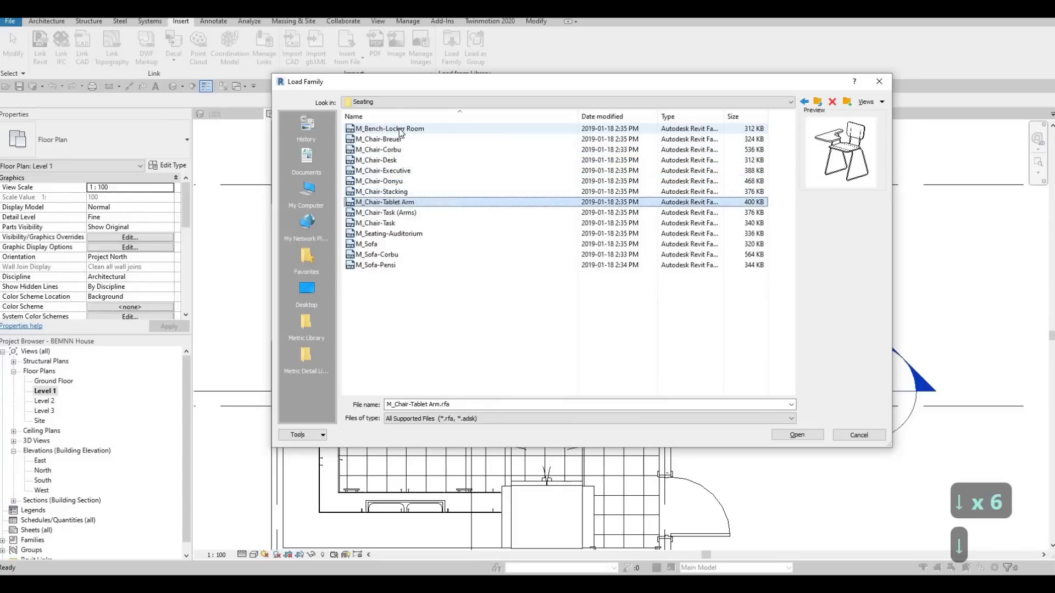
key("Up")
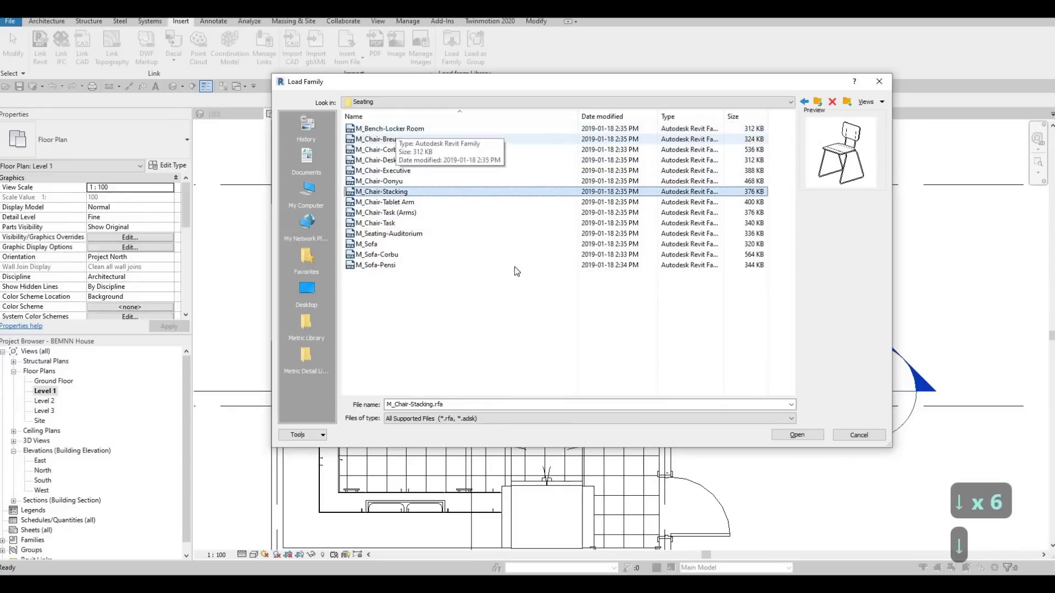
left_click(796, 435)
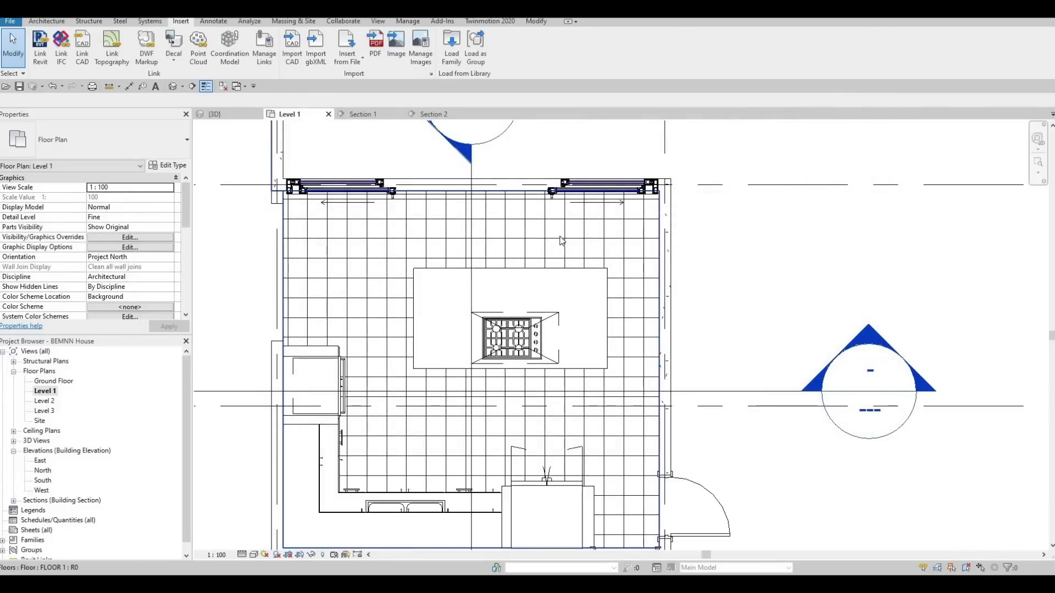
- Place four M_Chair-Stacking chairs in a row along the island's window side in the Level 1 plan, facing the cooktop
key("m")
scroll(564, 237, "up", 3)
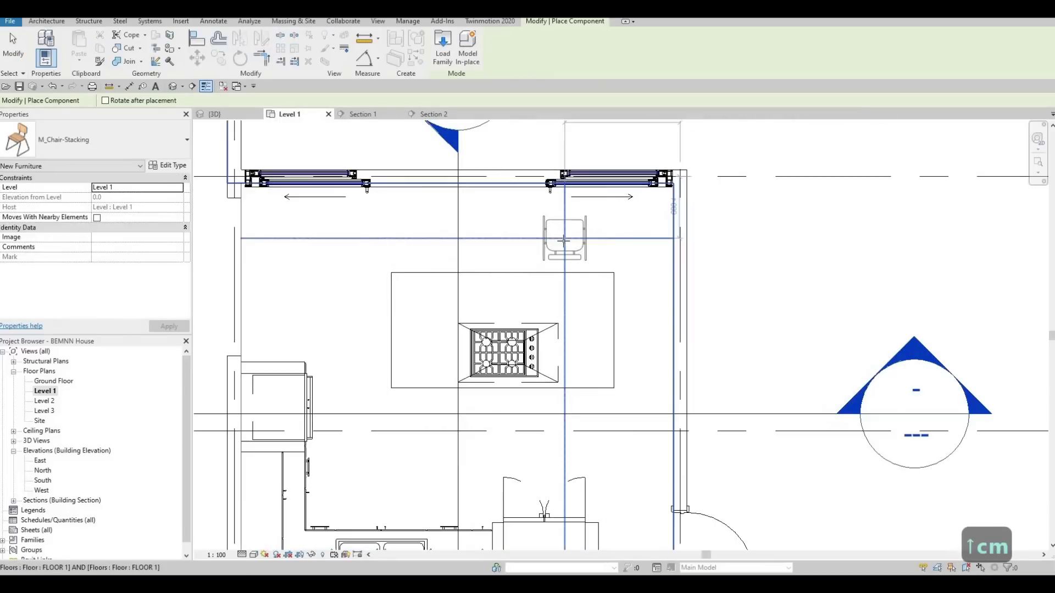
key("space")
scroll(564, 239, "up", 1)
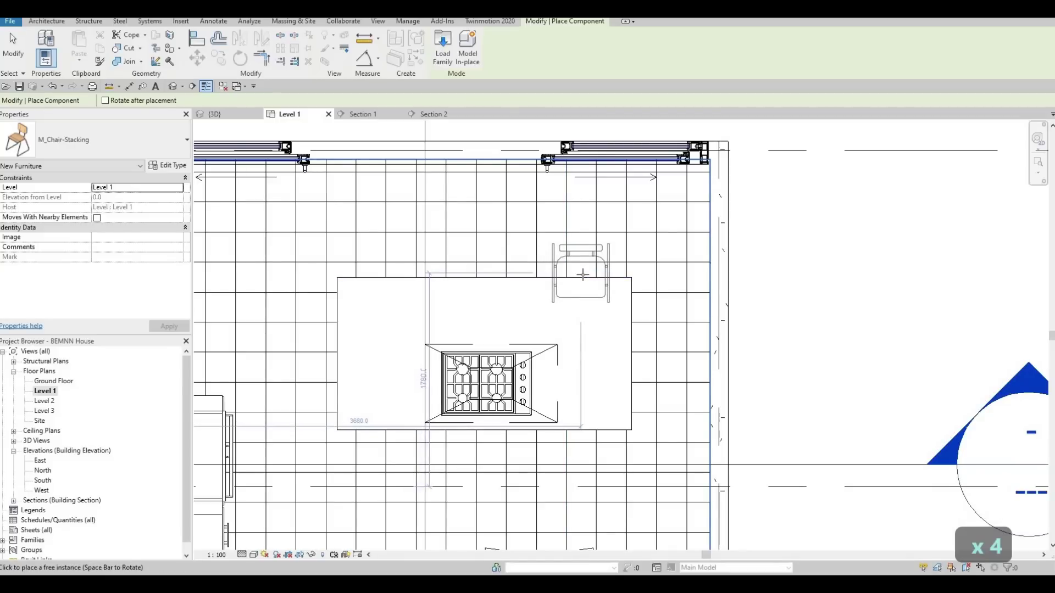
left_click(583, 263)
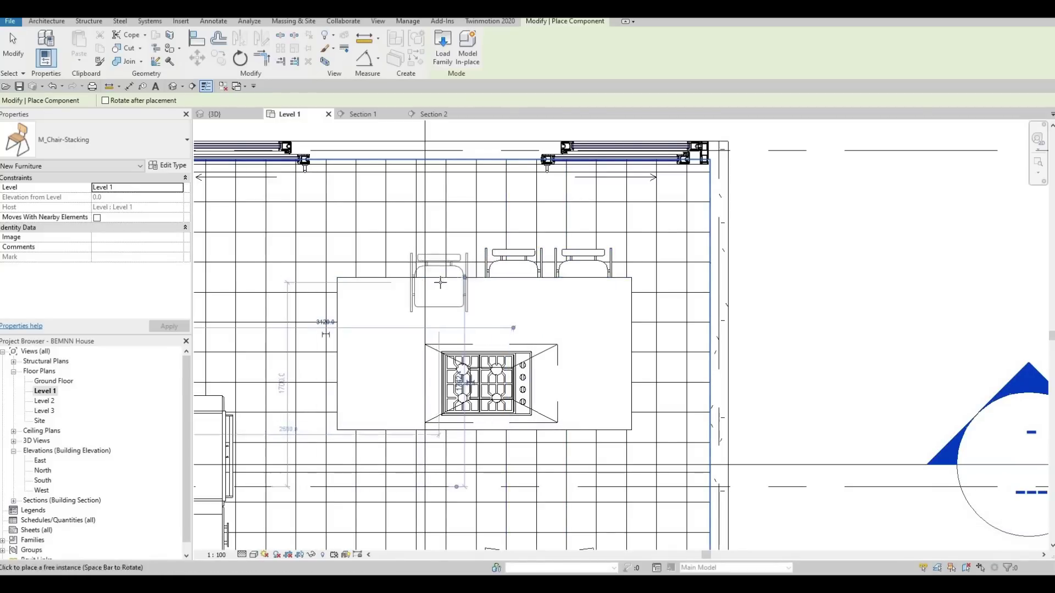
left_click(404, 286)
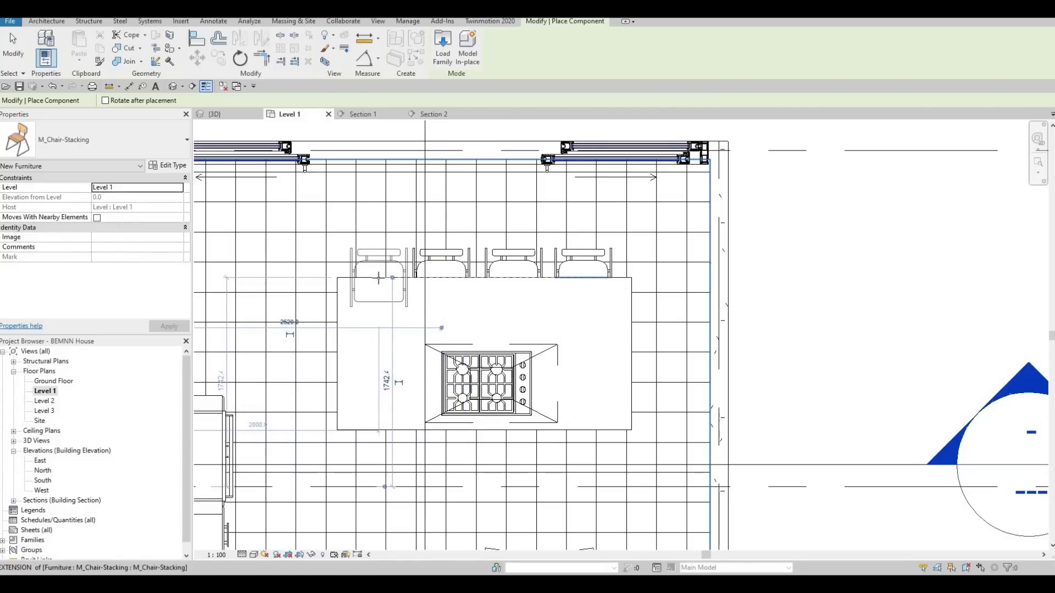
key("Escape")
key("Escape")
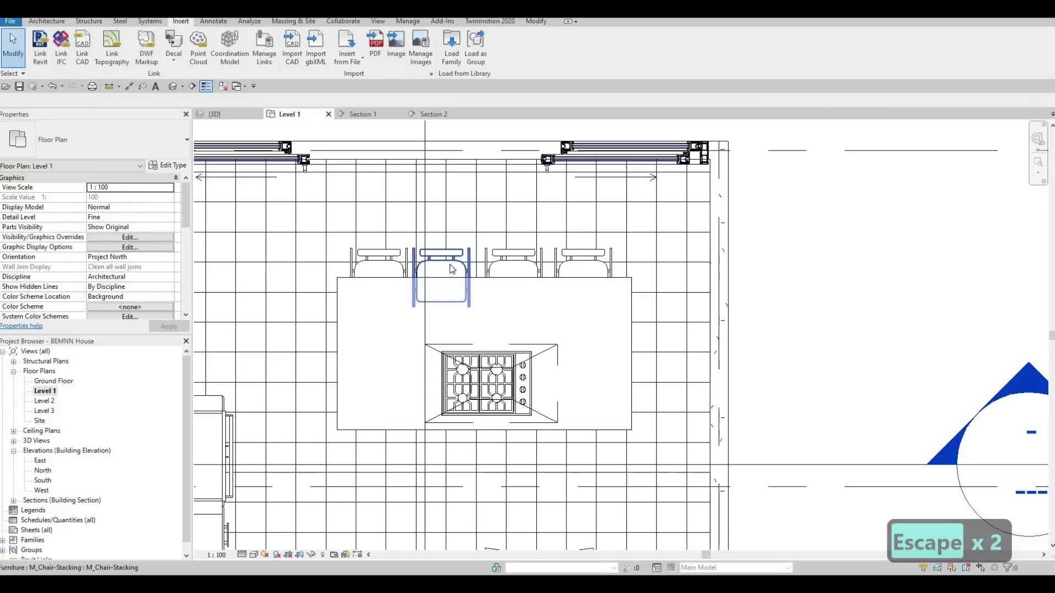
- Nudge the four stacking chairs to the right along the island edge to space them evenly
left_click(449, 265)
key("Right")
key("Right")
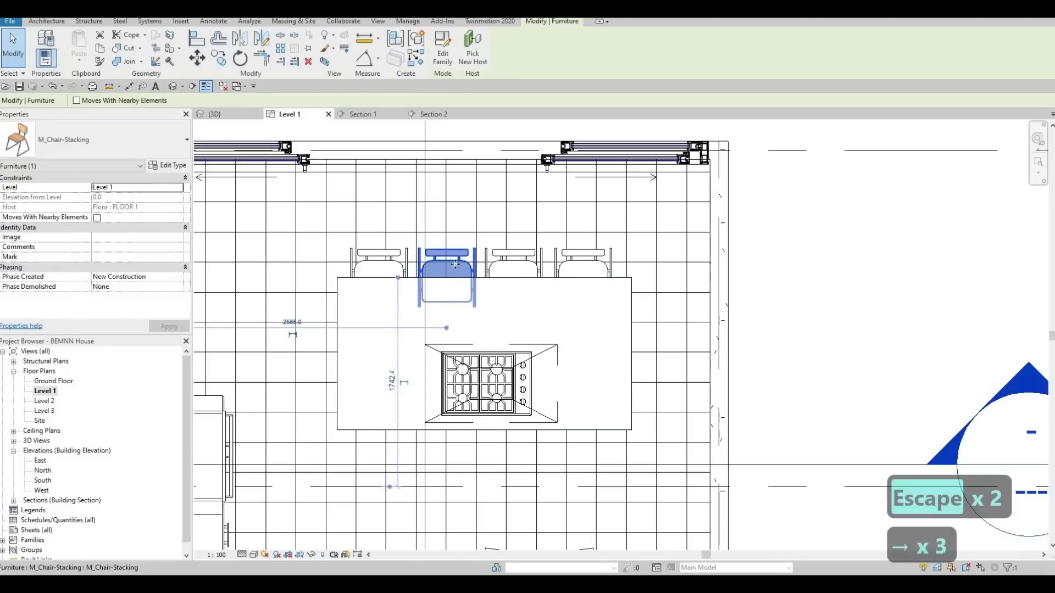
left_click(505, 260)
key("Right")
key("Right")
left_click(572, 262)
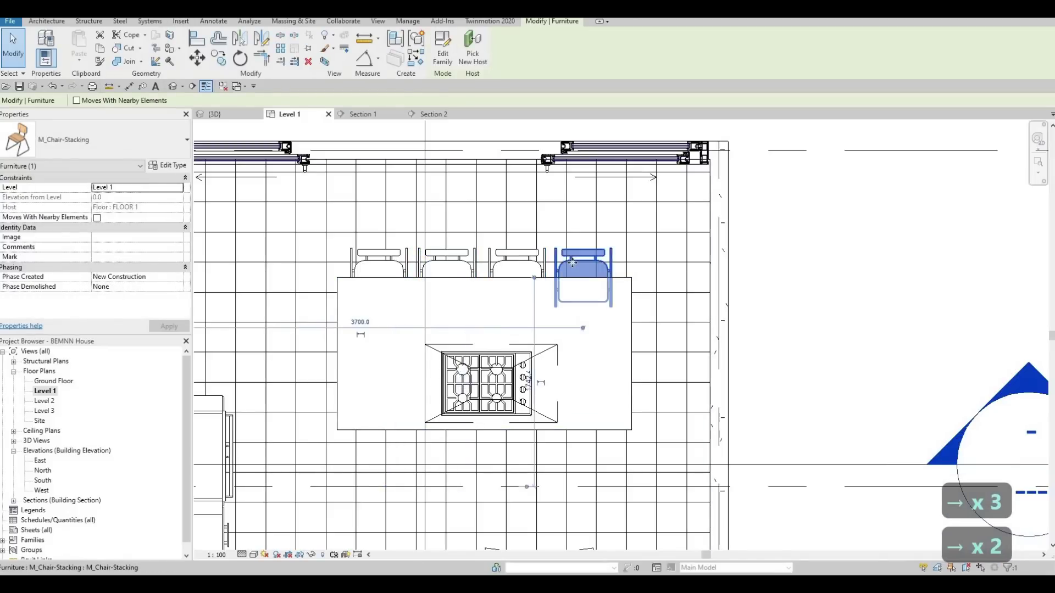
key("Right")
key("Right")
key("Right")
left_click(497, 260)
key("Right")
key("Right")
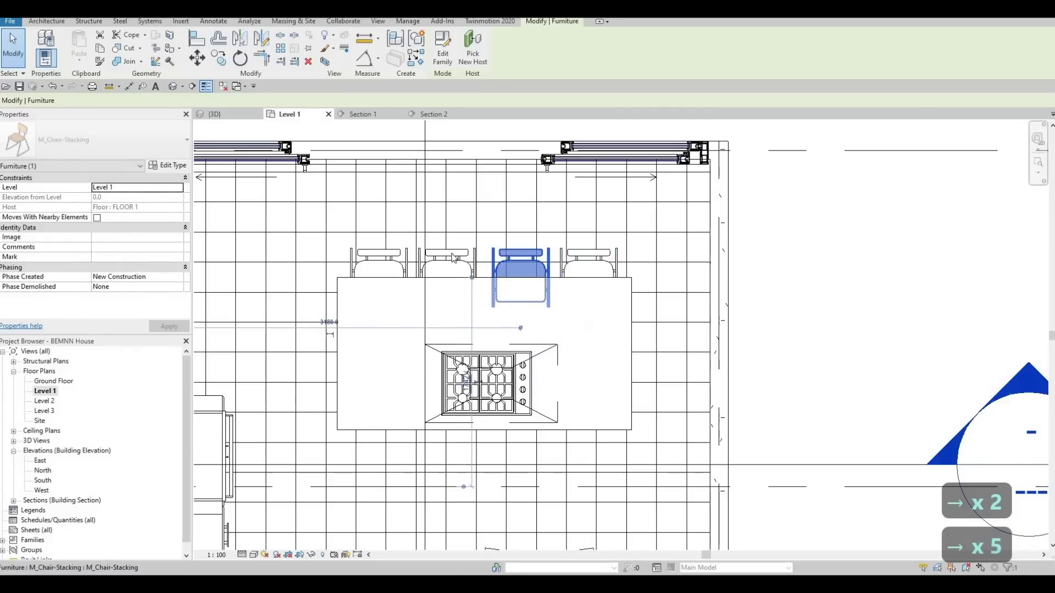
left_click(452, 258)
key("Right")
key("Right")
left_click(400, 265)
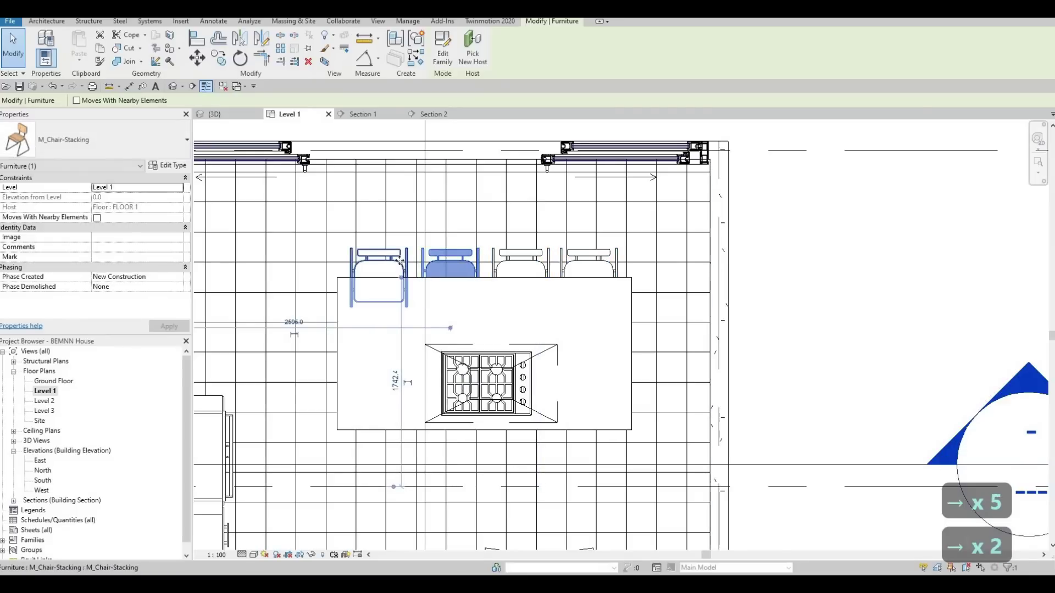
key("Right")
key("Right")
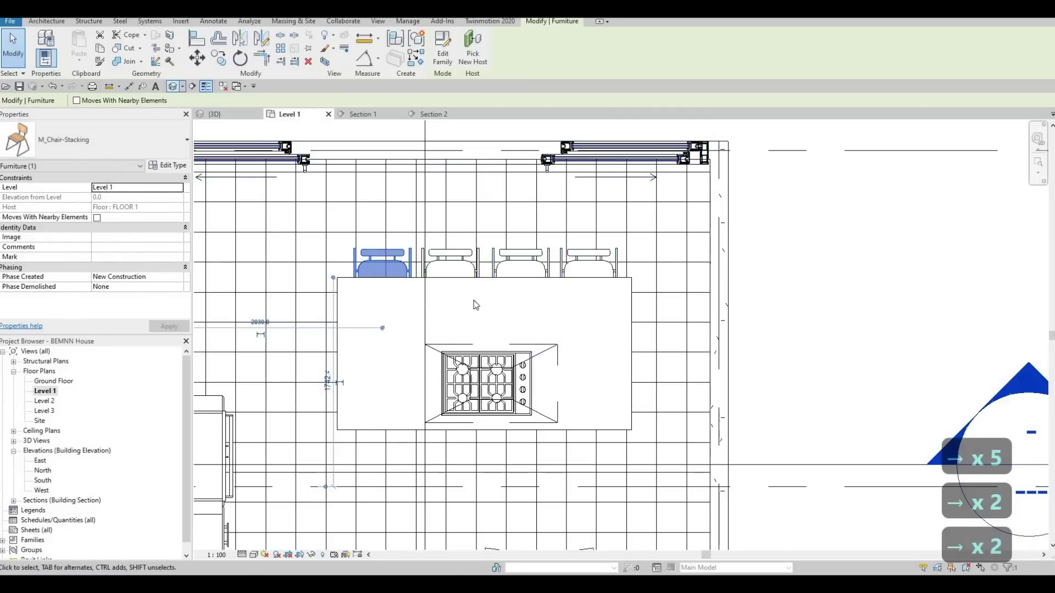
- Select an island chair in the 3D view and inspect its type properties, including the Seat/Back Material
key("ctrl+Tab")
middle_click_drag(518, 373, 478, 378, "shift")
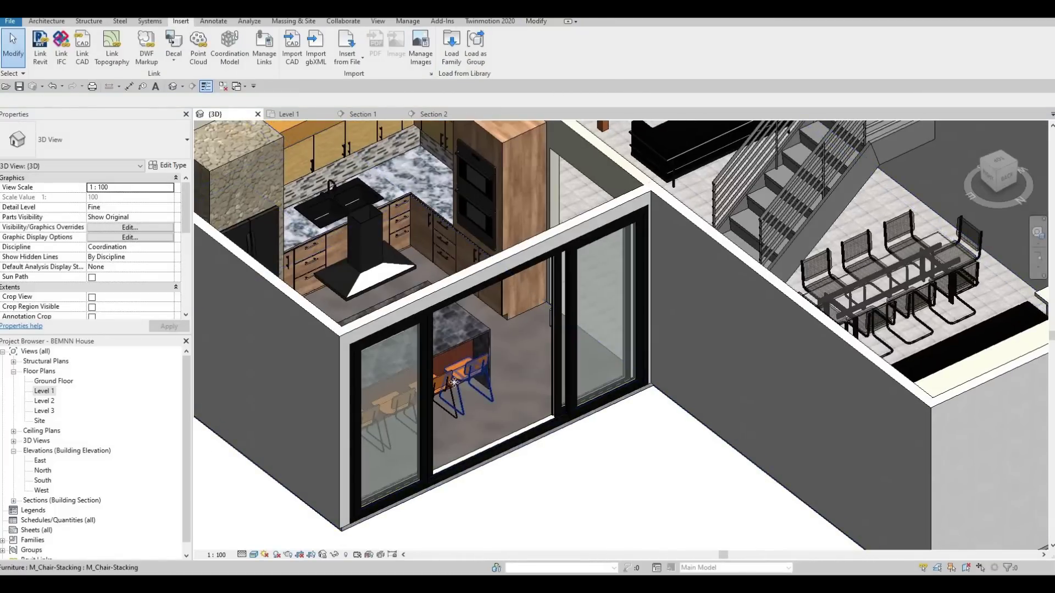
left_click(478, 378)
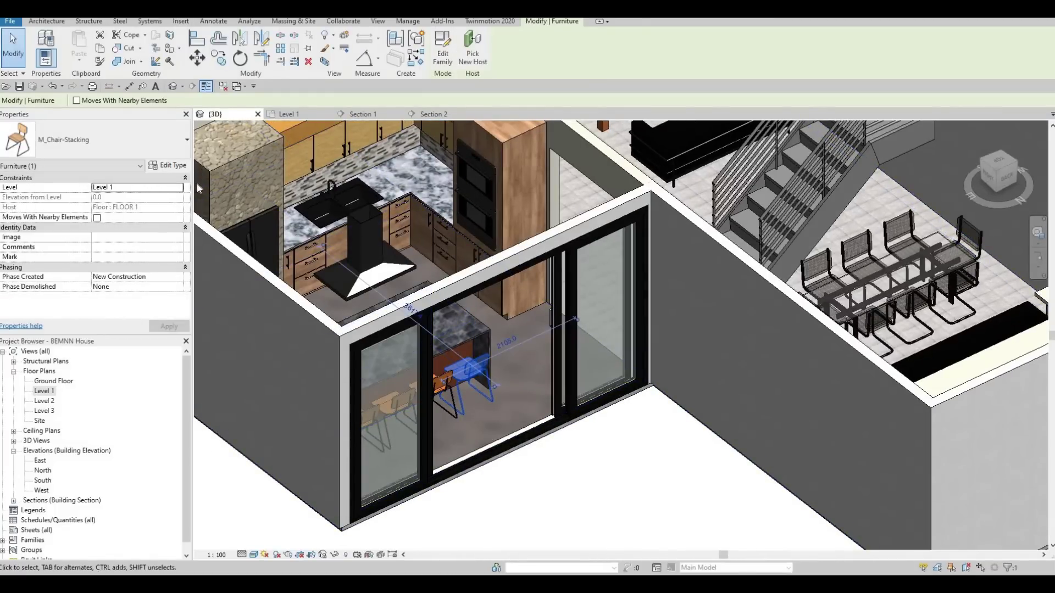
left_click(167, 165)
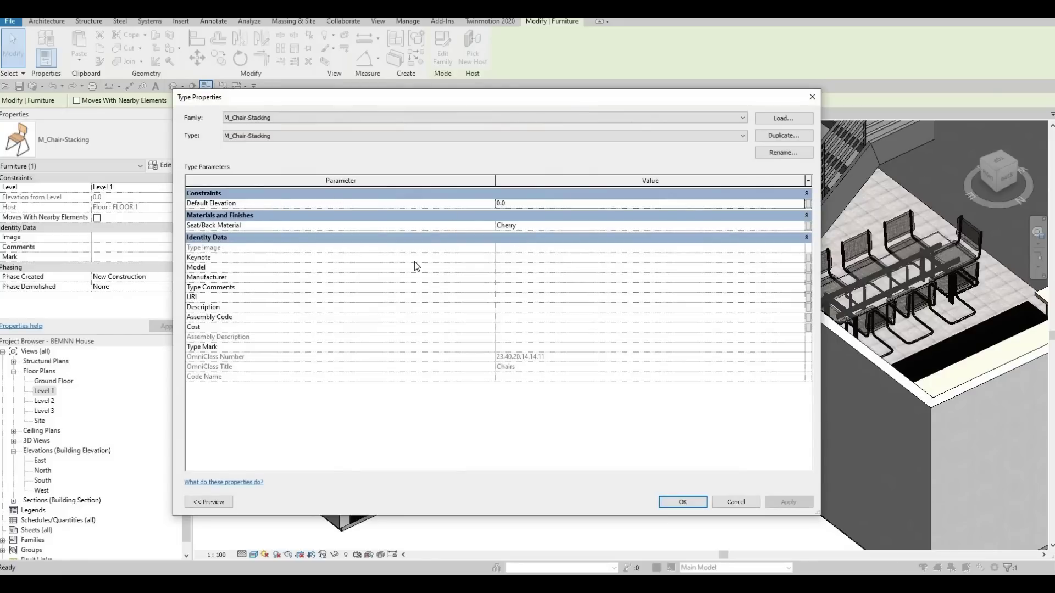
key("Escape")
key("Escape")
key("Escape")
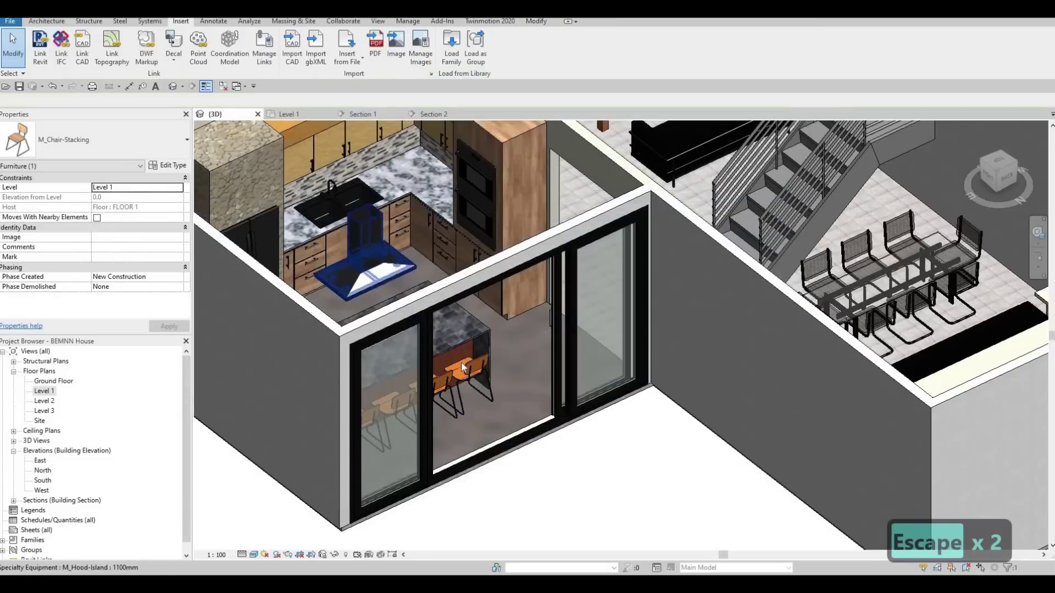
- Open the M_Chair-Stacking family of an island chair for editing and show its Front elevation
left_click(473, 378)
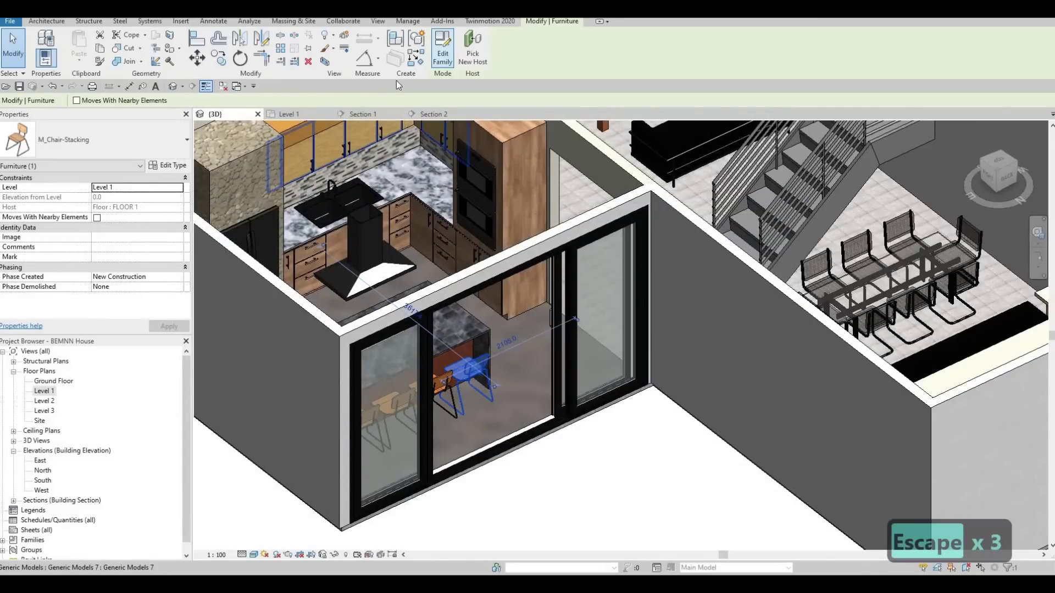
left_click(443, 53)
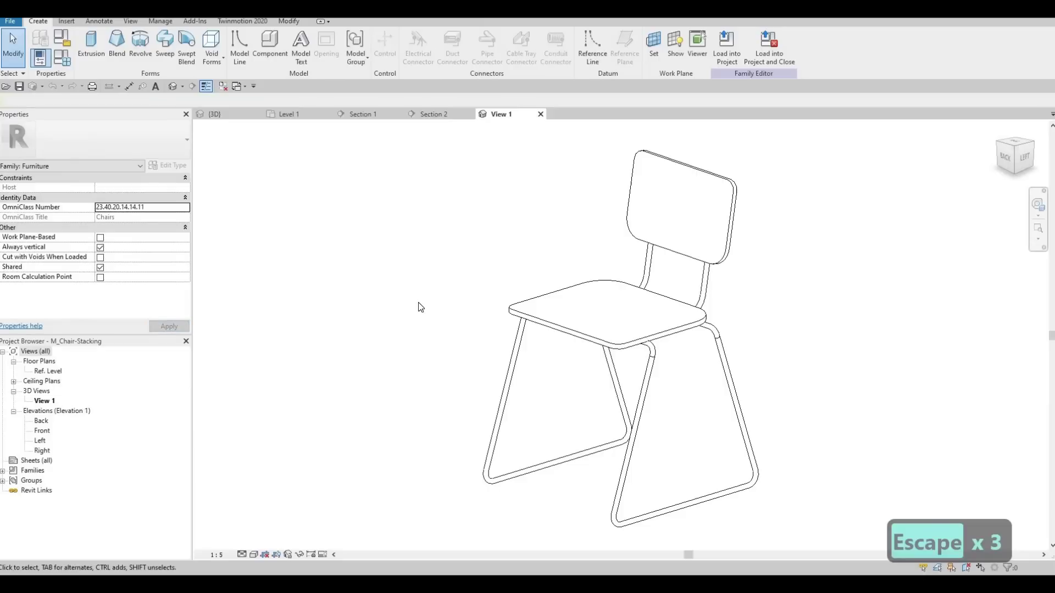
scroll(367, 321, "down", 3)
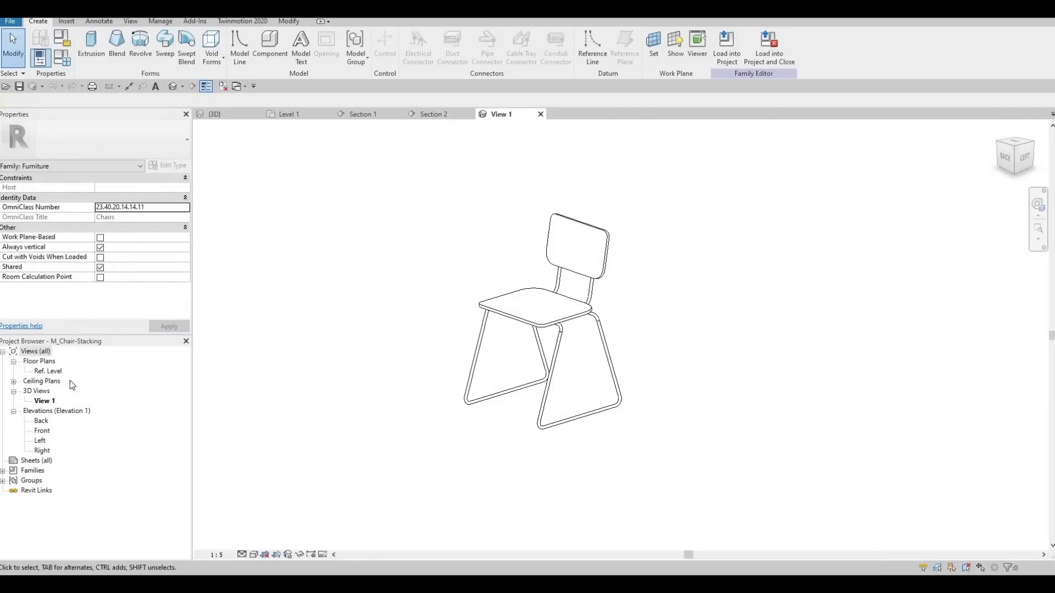
double_click(43, 432)
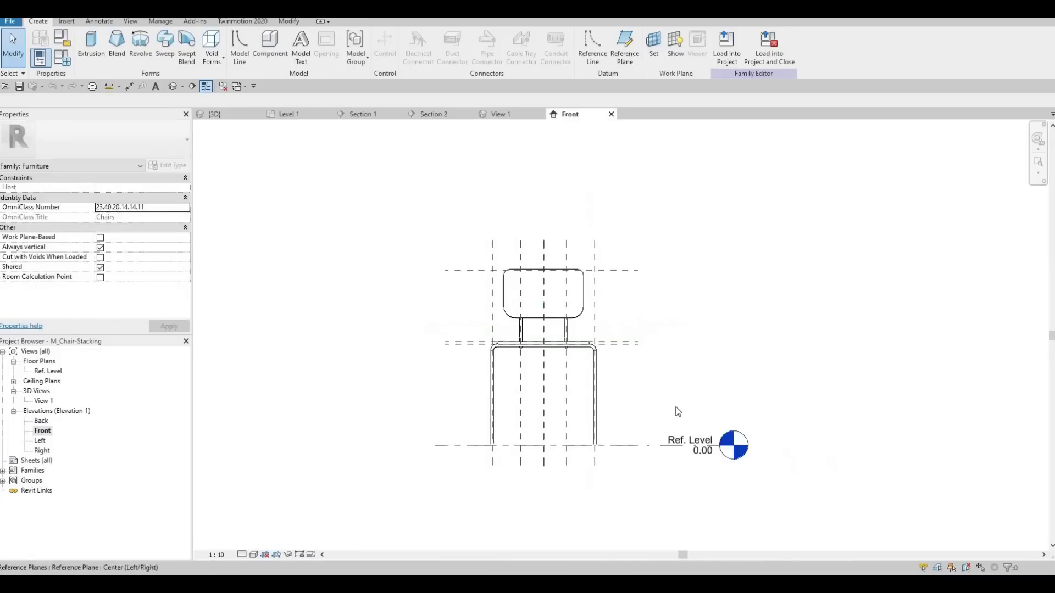
- Try to raise the chair by selecting all its geometry in the Front elevation and nudging it upward in small increments
left_click_drag(377, 222, 778, 496)
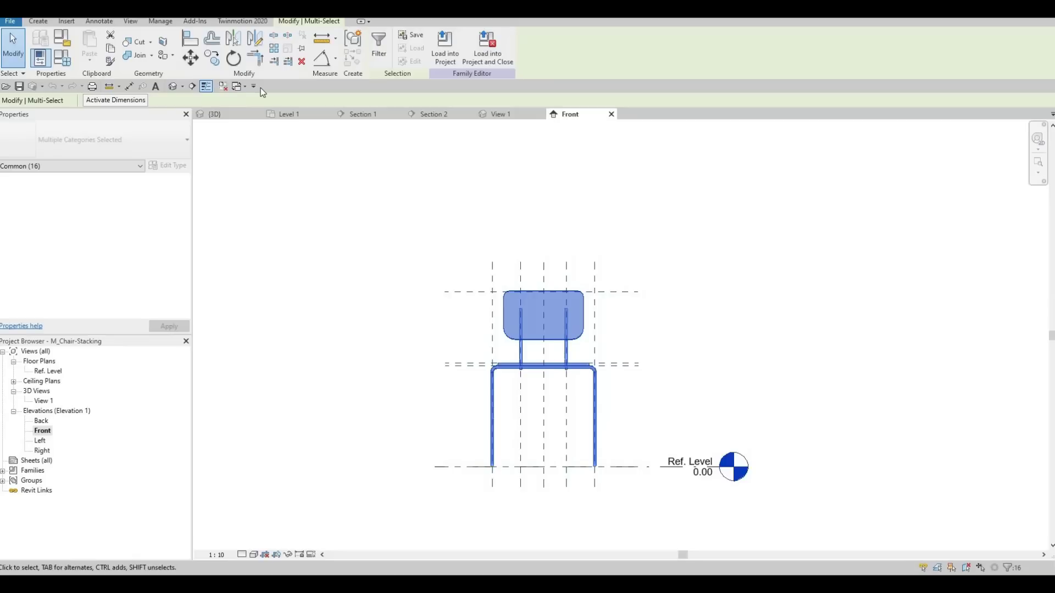
key("Up")
key("Up")
key("Up")
key("Up")
key("Up")
key("Up")
key("Up")
key("Up")
key("Up")
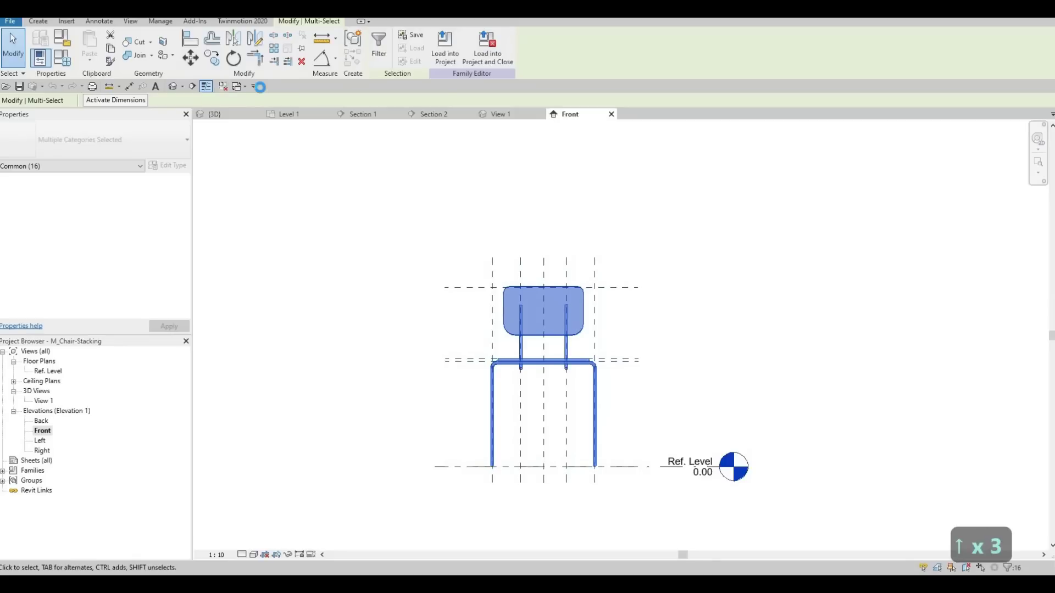
key("Up")
key("Up")
key("Up")
key("Up")
key("Up")
key("Up")
key("Up")
key("Up")
key("Up")
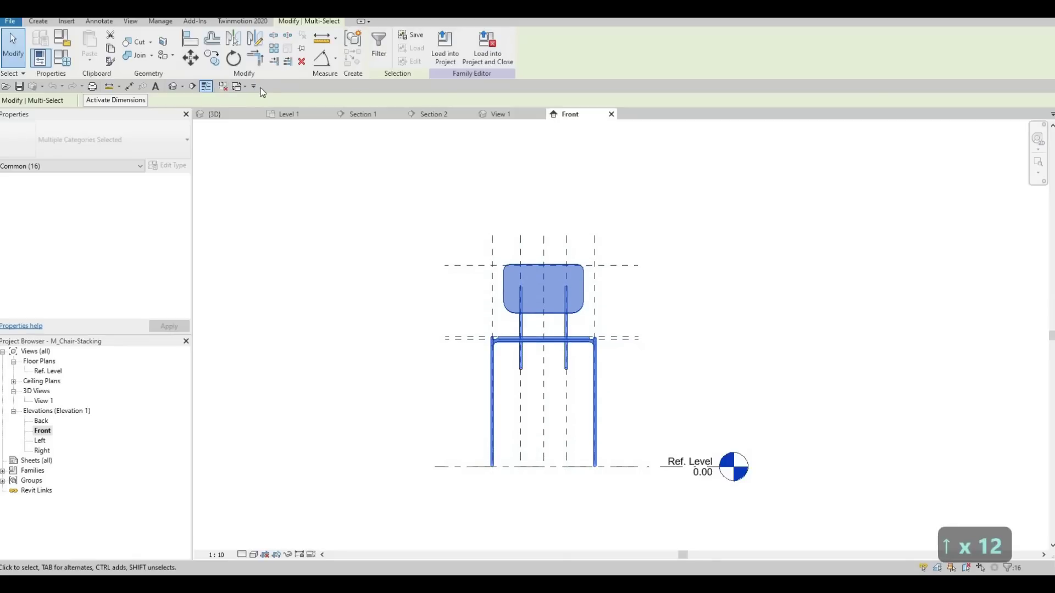
key("Up")
key("Up")
key("Up")
key("Up")
key("Up")
key("Up")
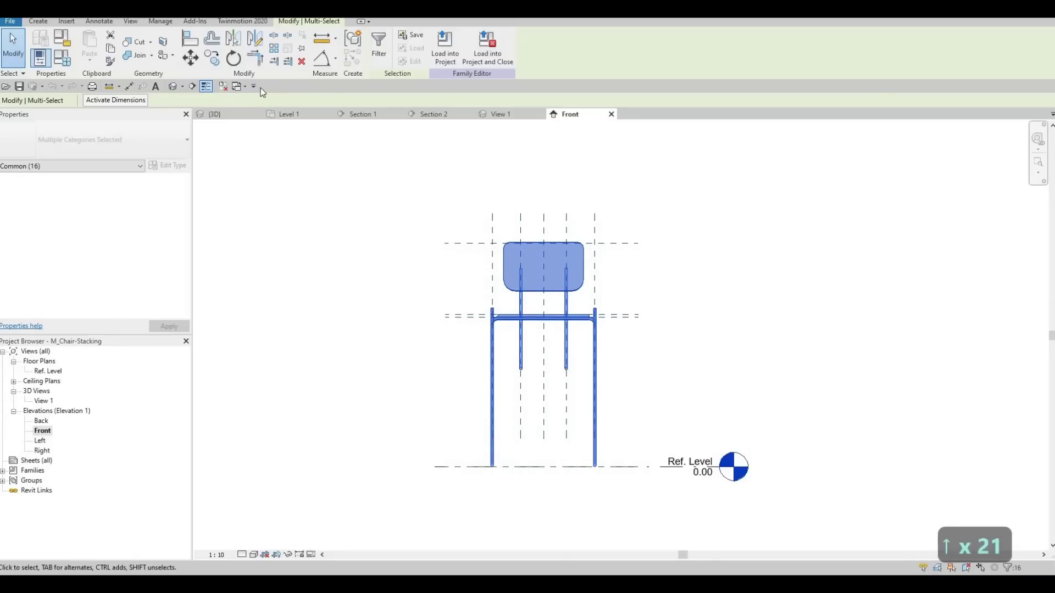
key("Escape")
key("Escape")
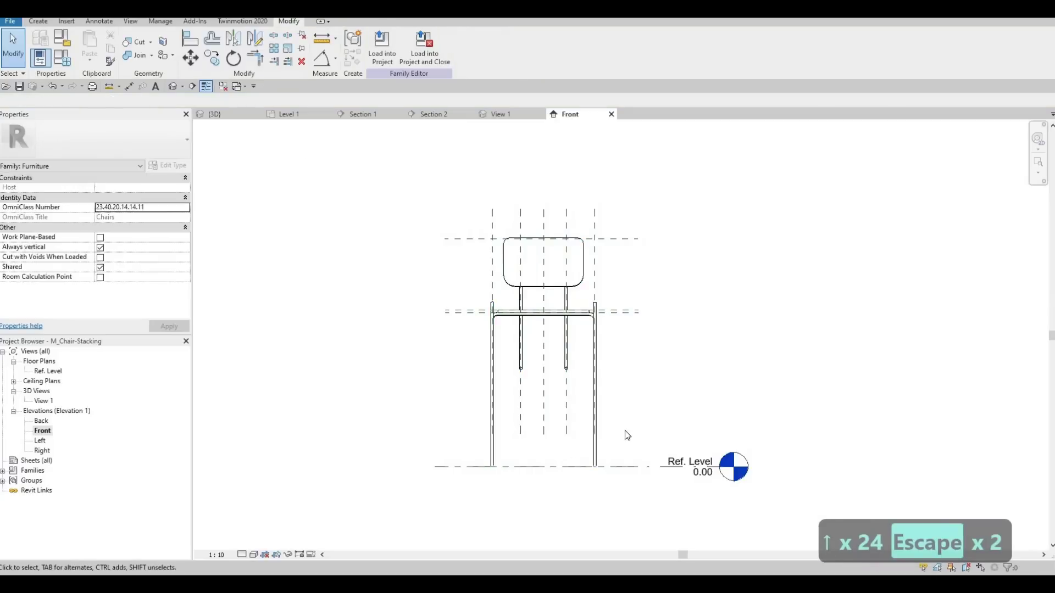
- Try to nudge the two backrest support tubes upward under the raised seat
scroll(514, 363, "up", 5)
left_click_drag(685, 405, 509, 362)
key("Up")
key("Up")
key("Up")
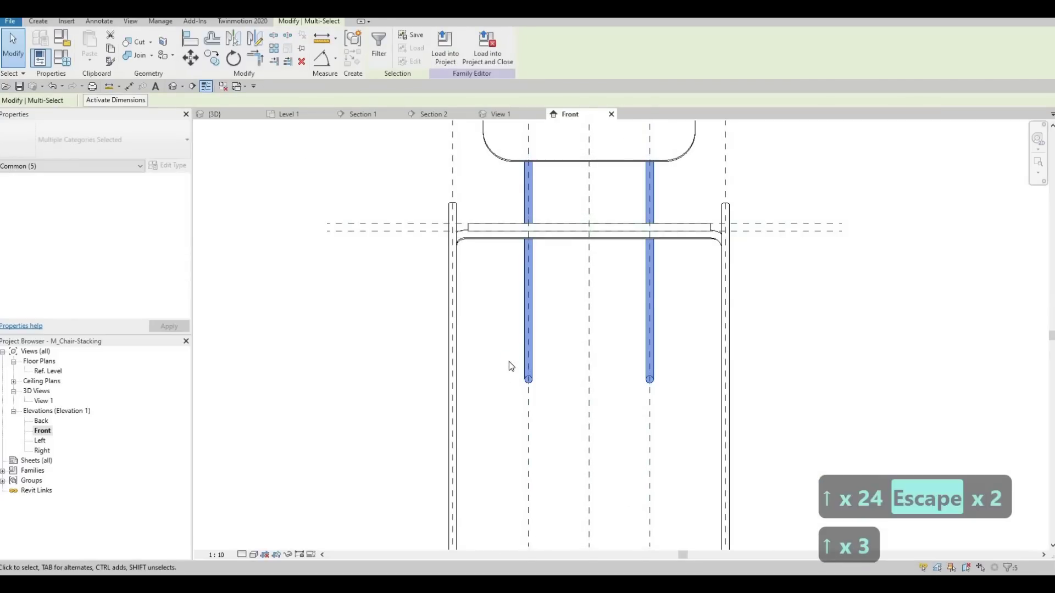
key("Up")
key("Up")
key("Up")
key("Up")
key("Up")
key("Up")
key("Up")
key("Up")
key("Up")
key("Up")
key("Up")
key("Up")
key("Up")
key("Up")
key("Up")
key("Up")
key("Up")
key("Up")
key("Up")
key("Up")
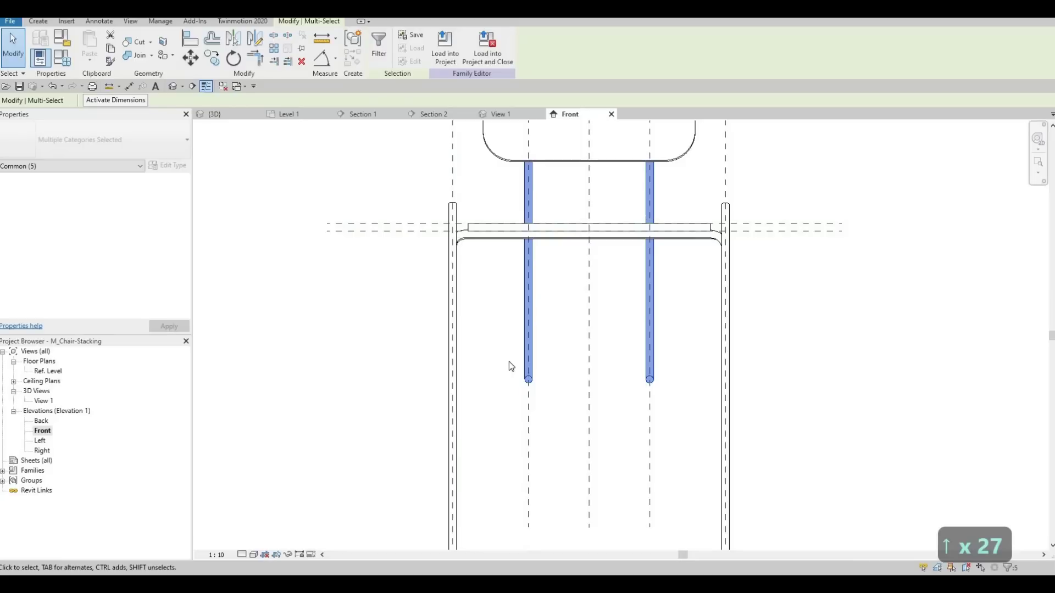
key("Up")
key("Up")
key("Escape")
key("Escape")
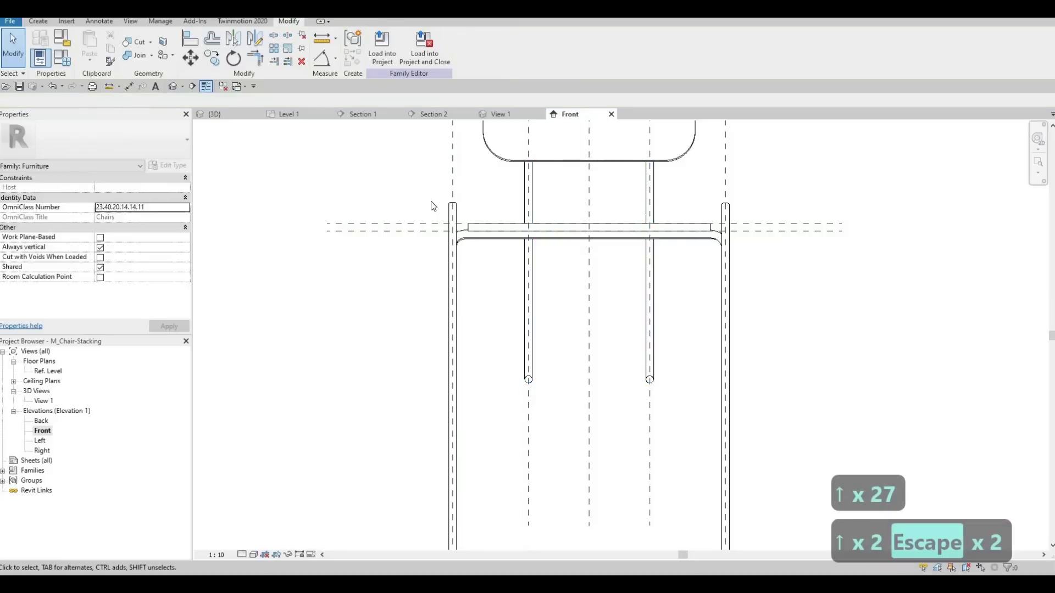
- Check the chair in 3D, undo the recent nudges, and close the M_Chair-Stacking family without saving changes
scroll(431, 205, "down", 4)
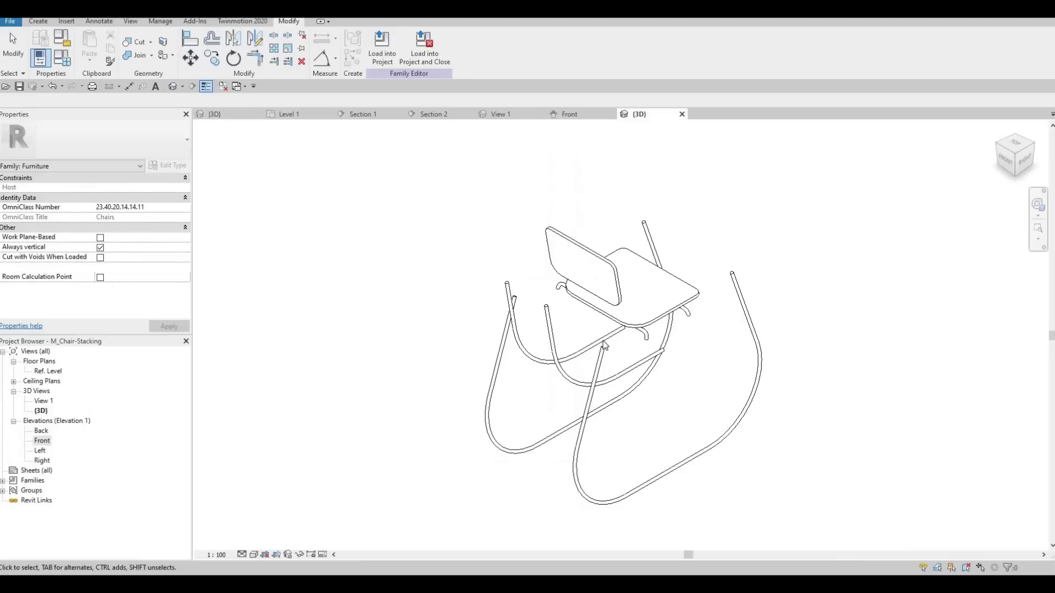
middle_click_drag(471, 322, 440, 258, "shift")
key("ctrl+z")
key("ctrl+z")
key("ctrl+z")
key("ctrl+z")
key("ctrl+z")
key("ctrl+z")
key("ctrl+z")
key("ctrl+z")
key("ctrl+z")
key("ctrl+z")
key("ctrl+z")
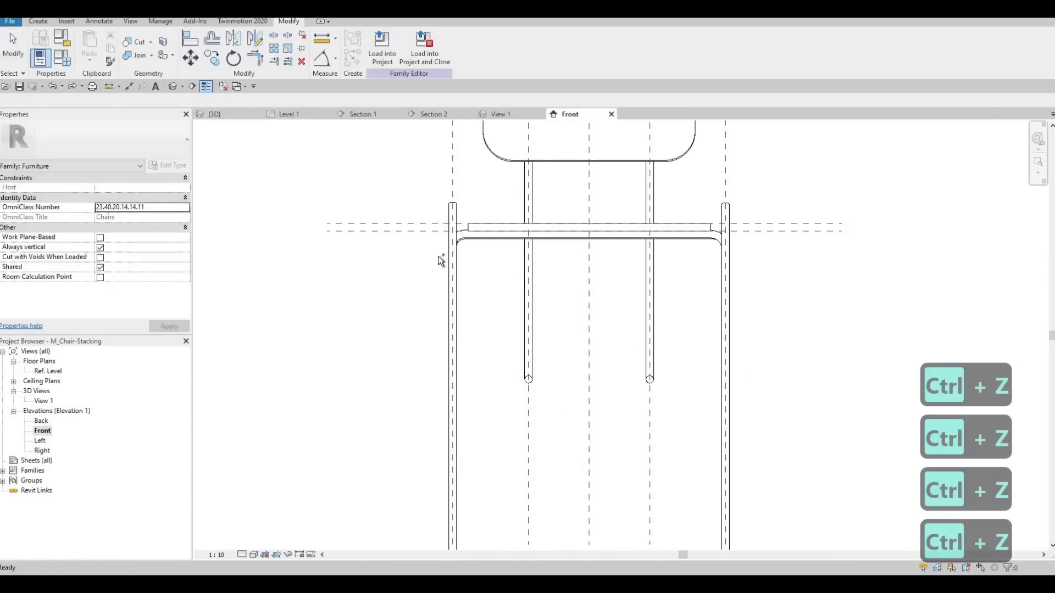
left_click(611, 114)
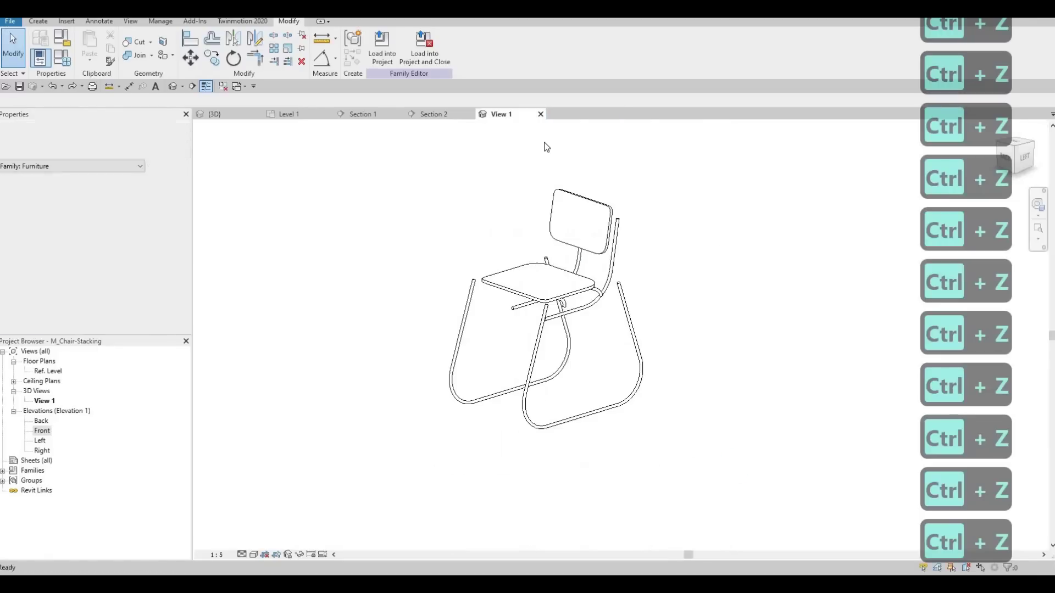
left_click(541, 114)
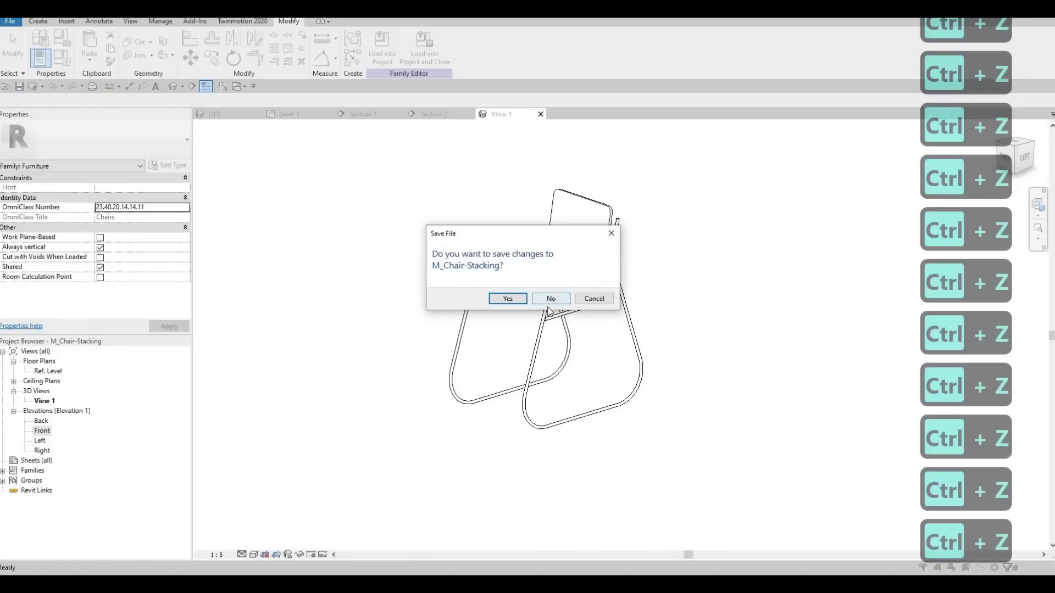
left_click(550, 301)
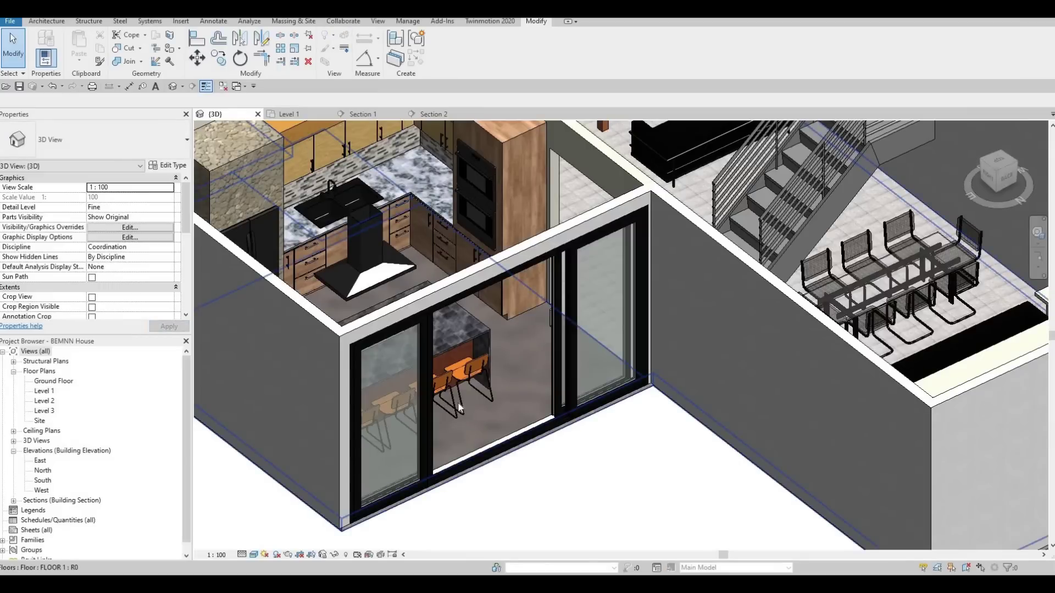
- Inspect the island chairs up close in 3D and review the type properties of one M_Chair-Stacking chair
scroll(459, 405, "up", 8)
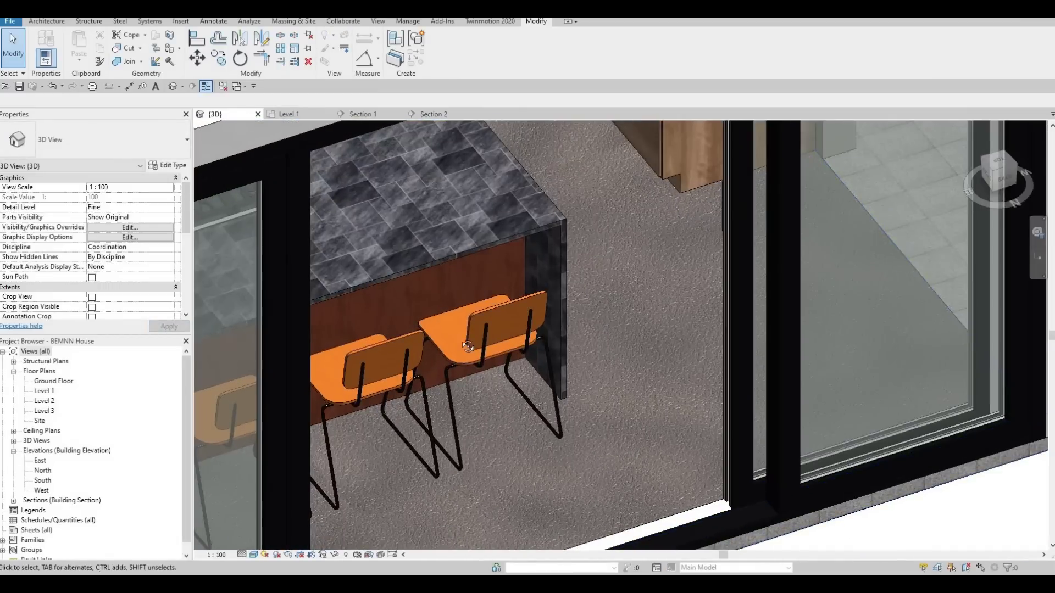
middle_click_drag(468, 346, 634, 383, "shift")
key("Escape")
scroll(635, 378, "down", 3)
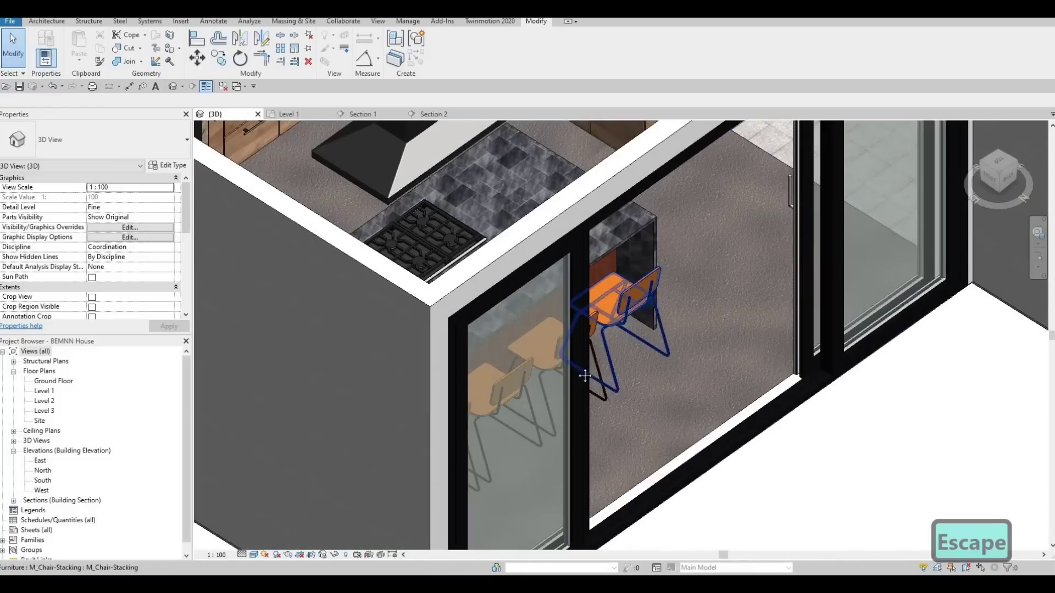
scroll(584, 376, "down", 5)
scroll(549, 407, "up", 6)
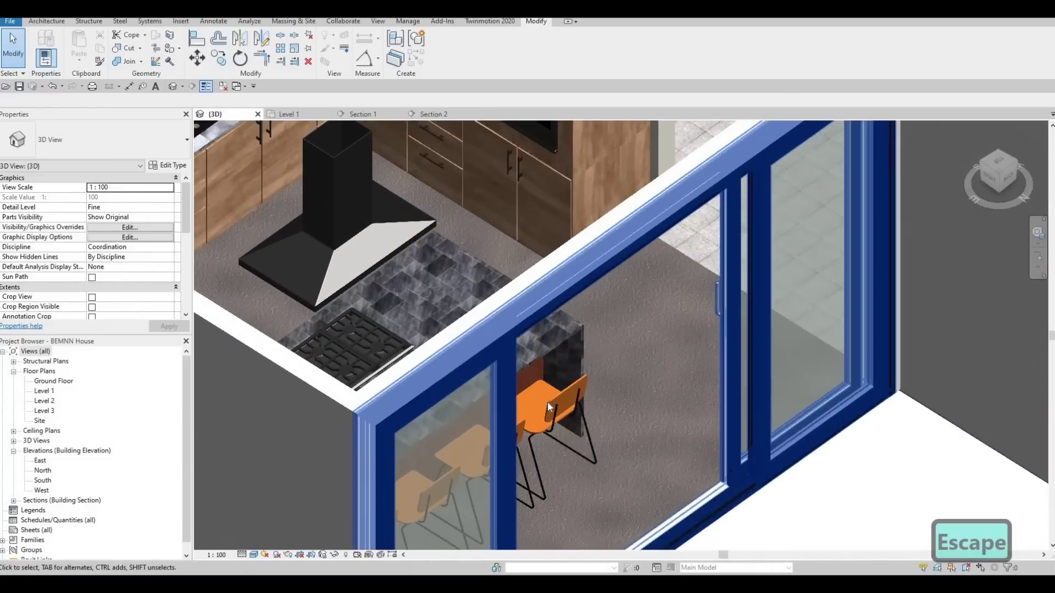
left_click(541, 405)
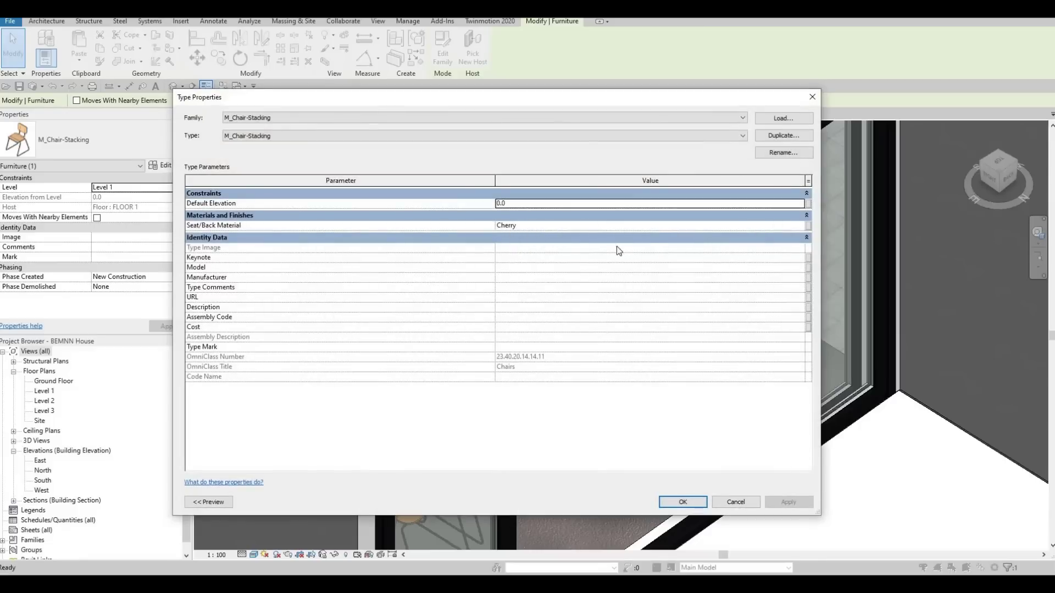
key("Escape")
key("Escape")
key("Escape")
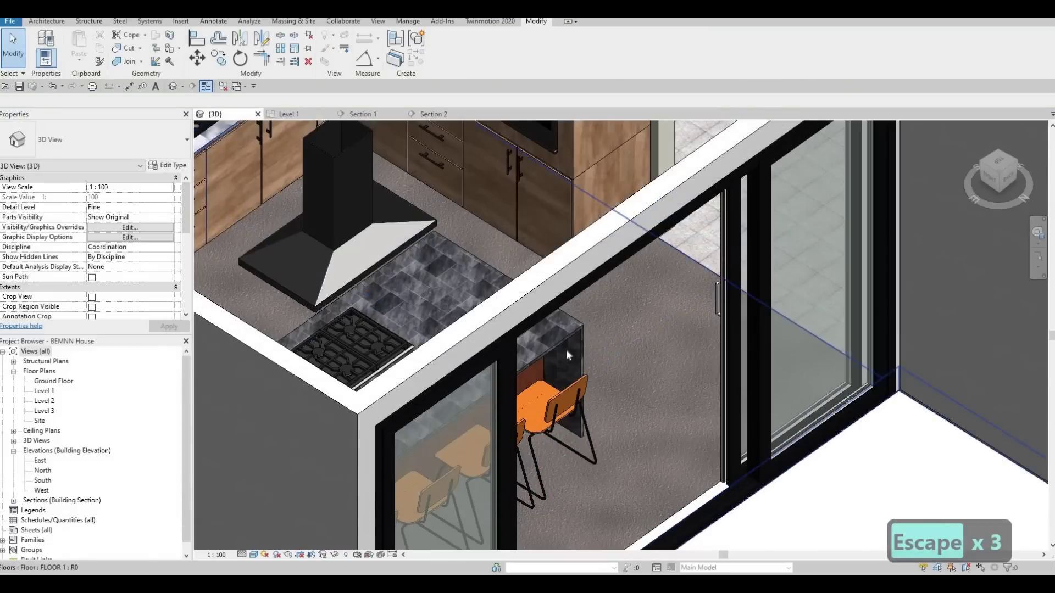
- Review the oven wall and base cabinets in 3D, and open Section 2 from its mark on the Level 1 plan
scroll(342, 338, "down", 2)
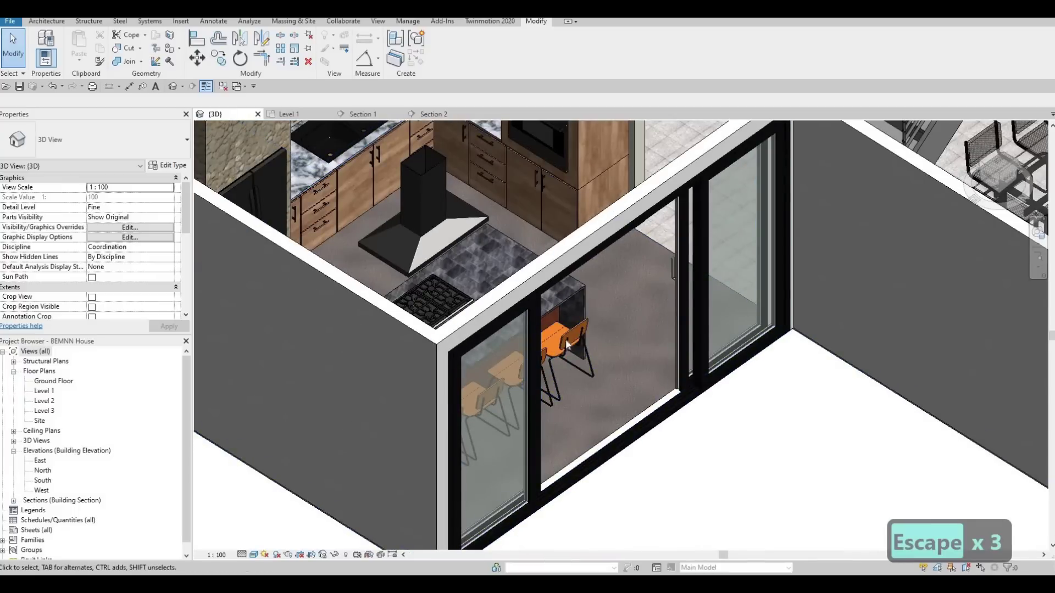
middle_click_drag(489, 362, 468, 243, "shift")
scroll(480, 314, "up", 4)
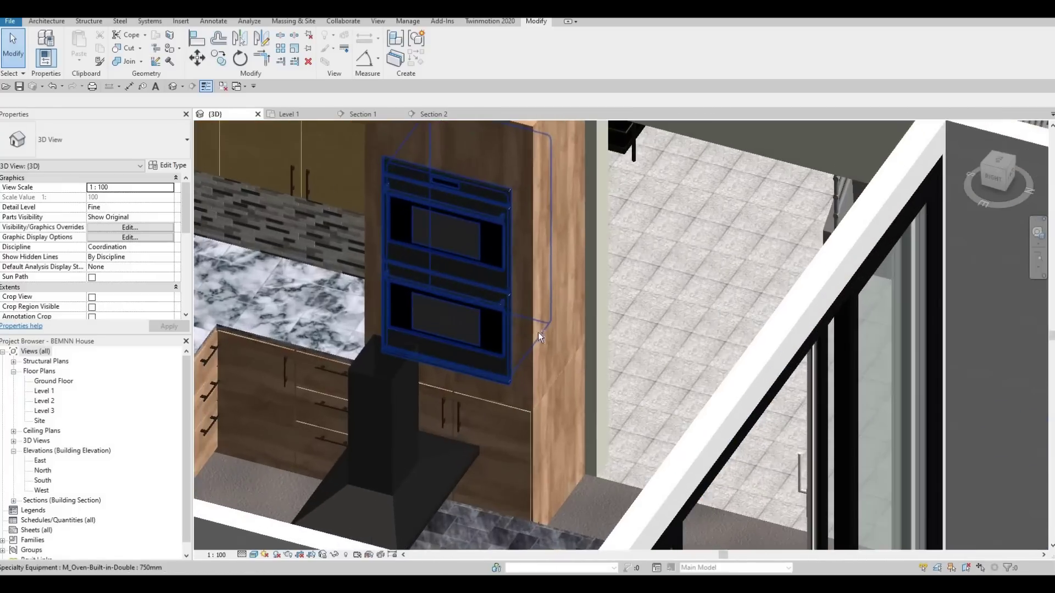
middle_click_drag(538, 332, 467, 354, "shift")
scroll(473, 302, "up", 5)
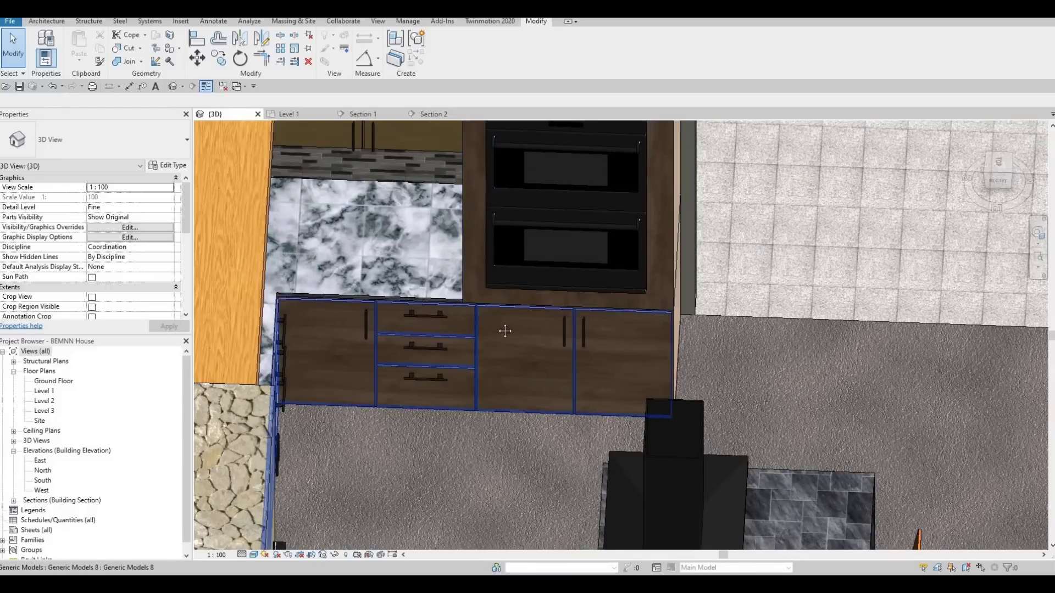
middle_click_drag(490, 249, 554, 172, "shift")
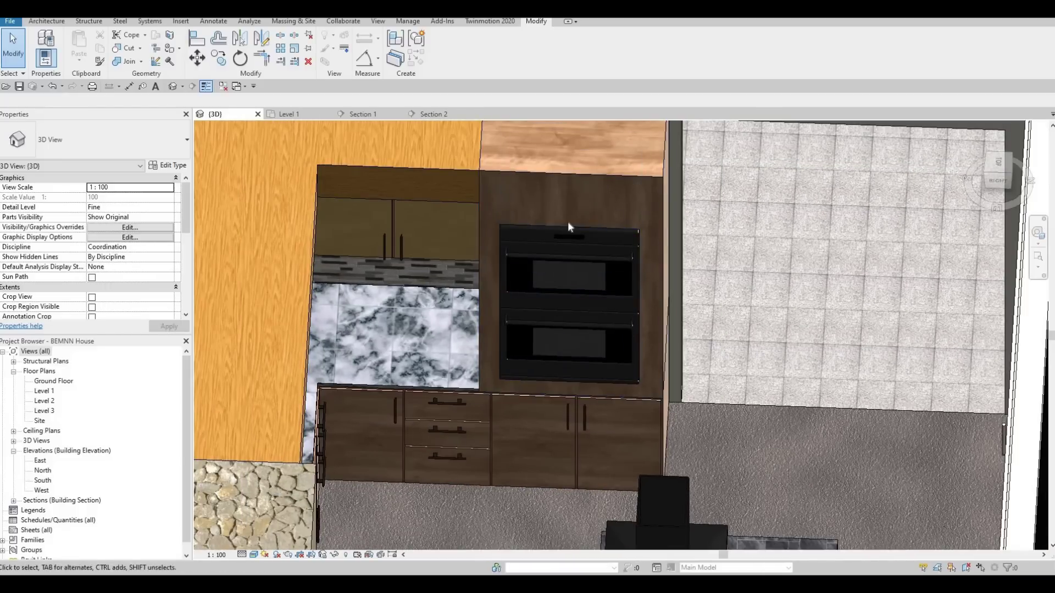
double_click(47, 390)
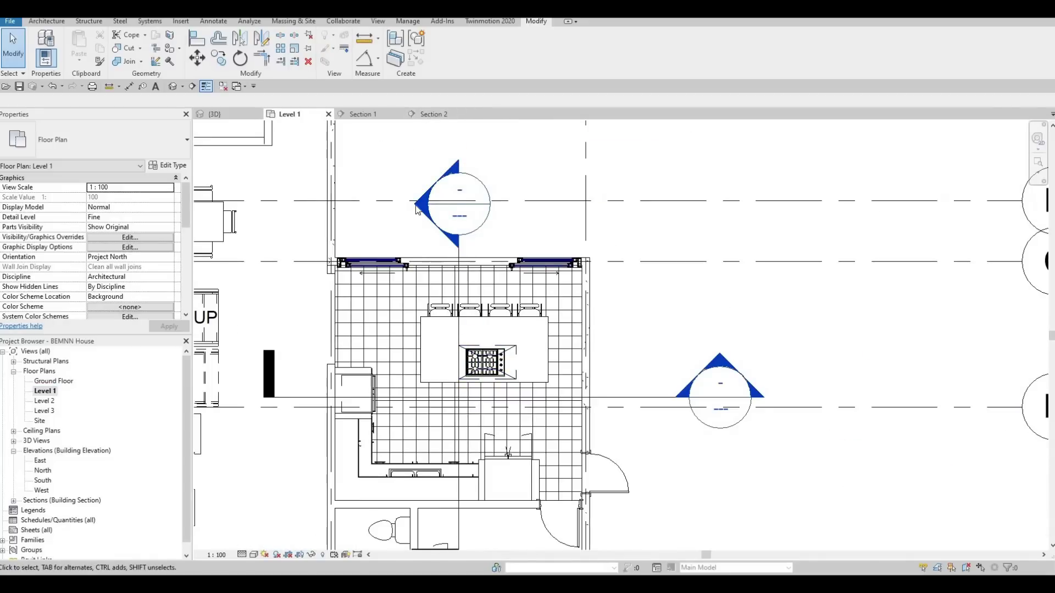
double_click(416, 208)
scroll(421, 342, "up", 3)
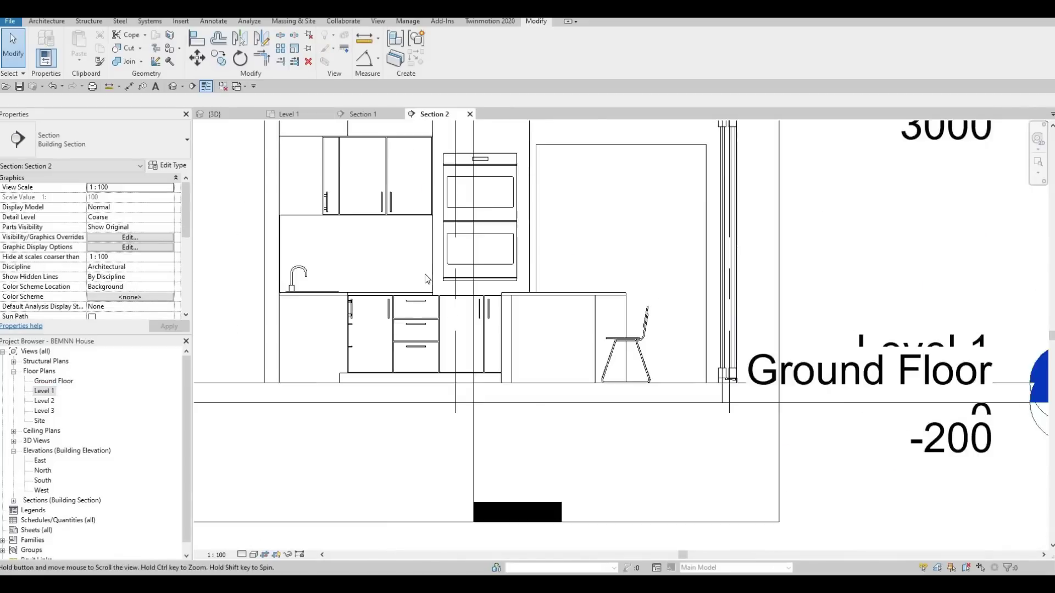
scroll(397, 325, "up", 2)
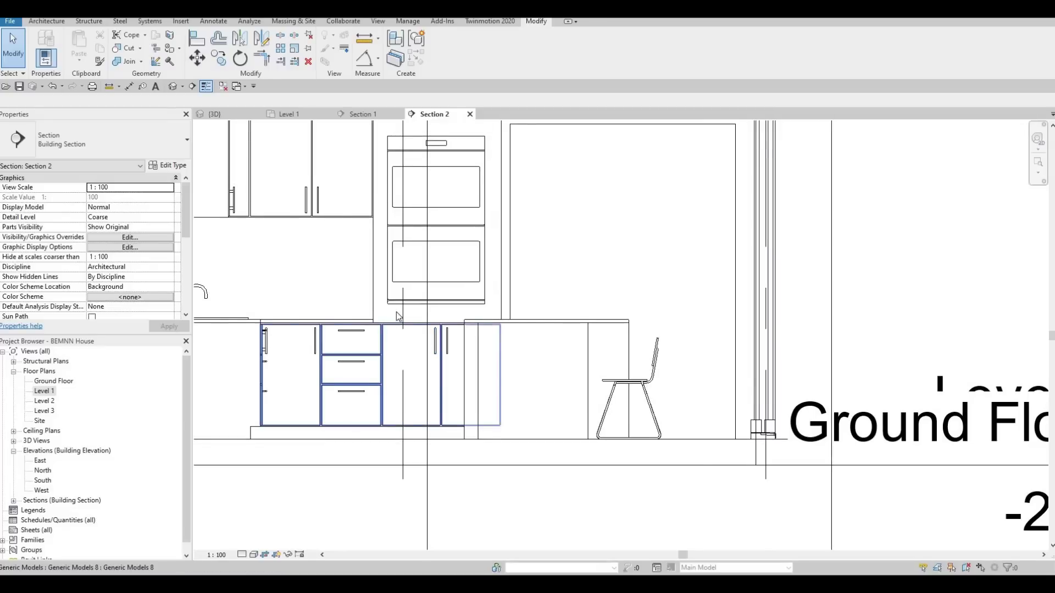
- Edit the base cabinet fronts in place, copy their extrusion's material name Birch - Semigloss, and finish the model
double_click(398, 317)
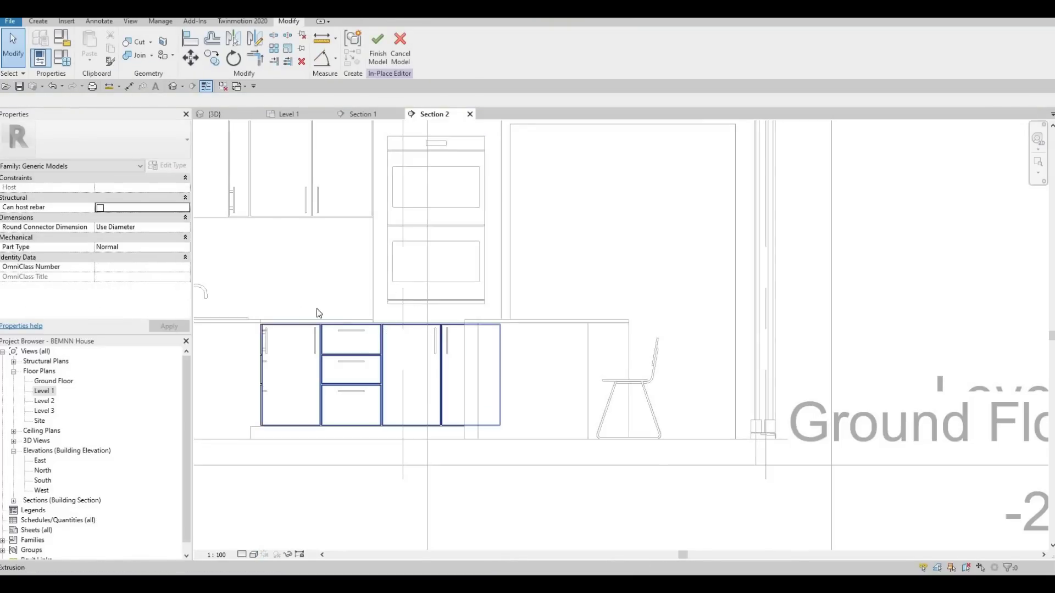
left_click(278, 294)
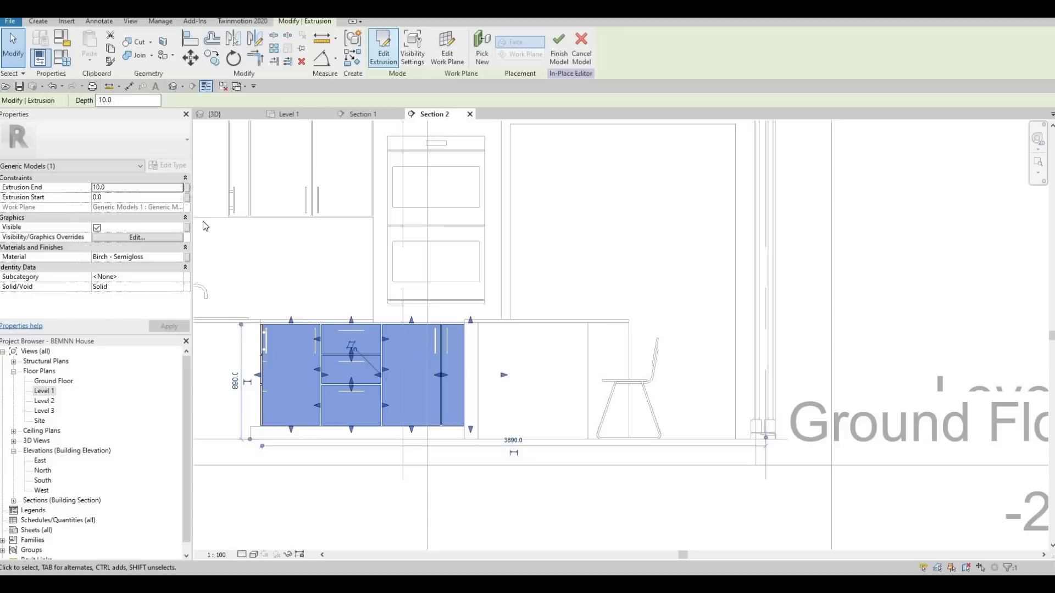
left_click(150, 258)
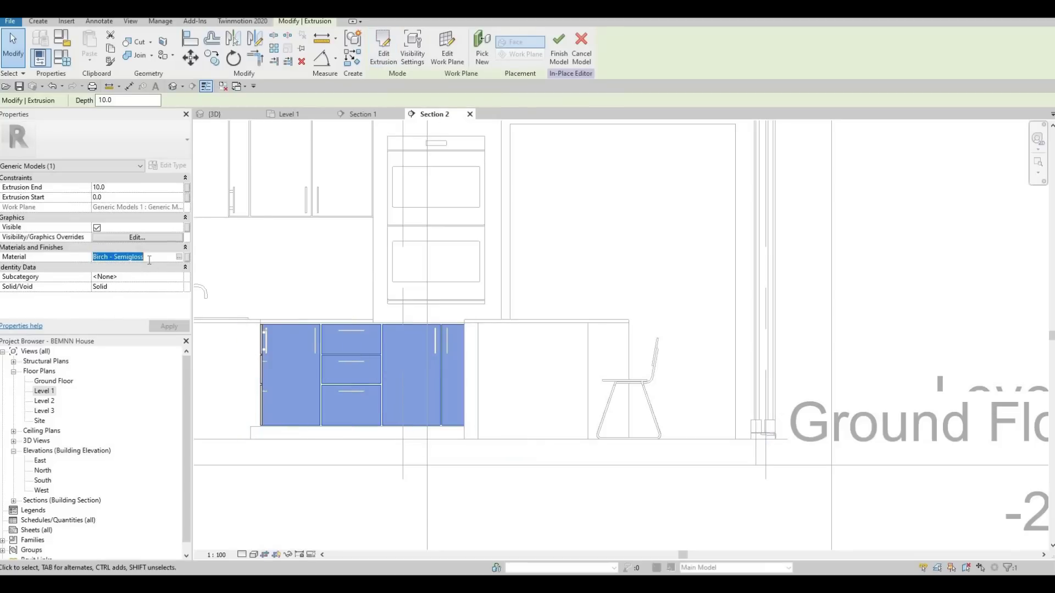
key("ctrl+c")
key("Escape")
key("Escape")
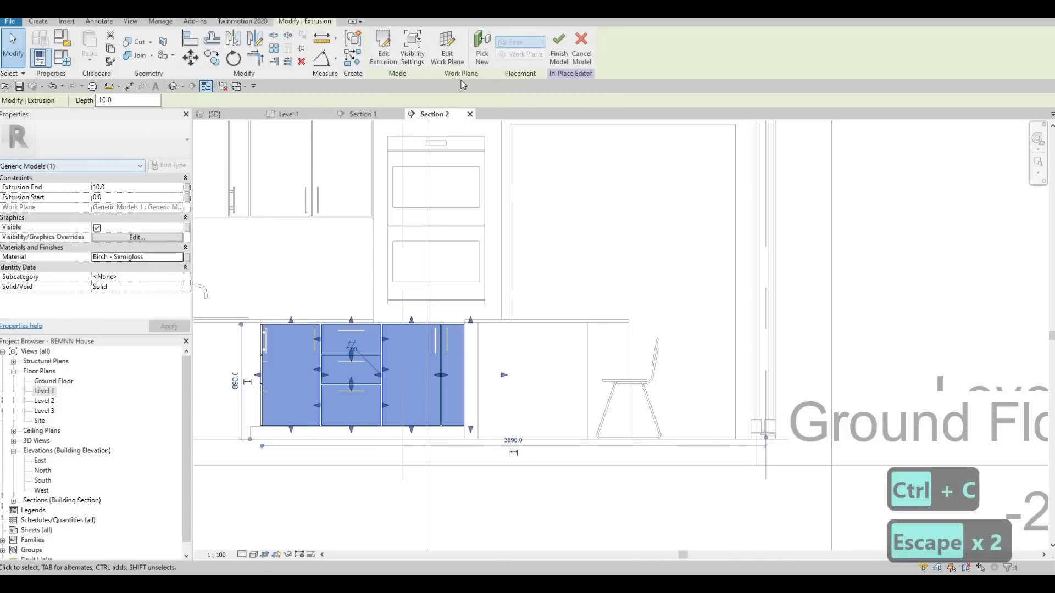
left_click(559, 49)
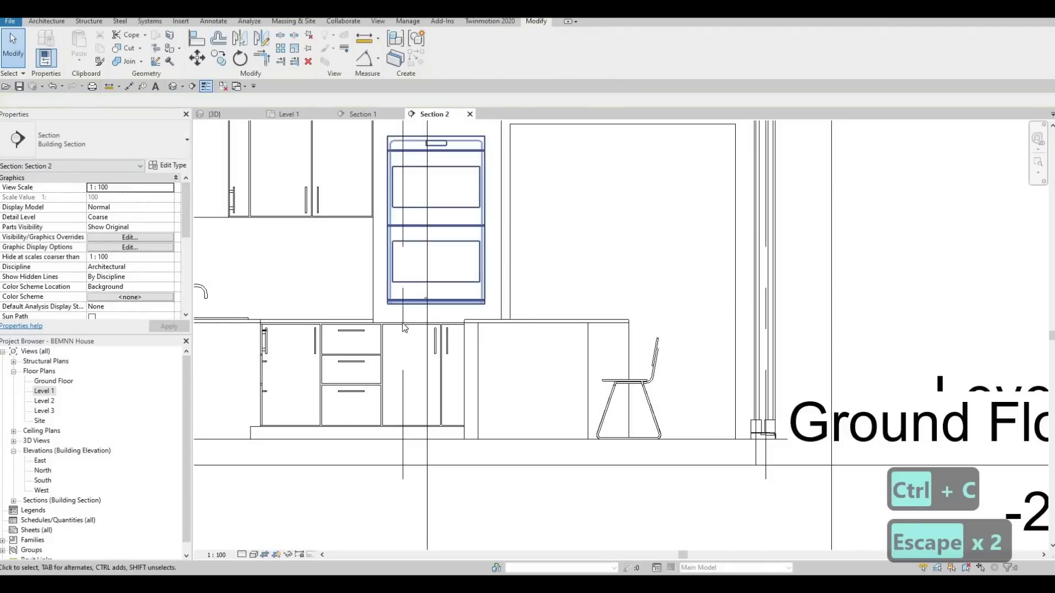
- Edit the base cabinet fronts in place and start an extrusion on the front face of the tall oven cabinet as work plane
left_click(423, 330)
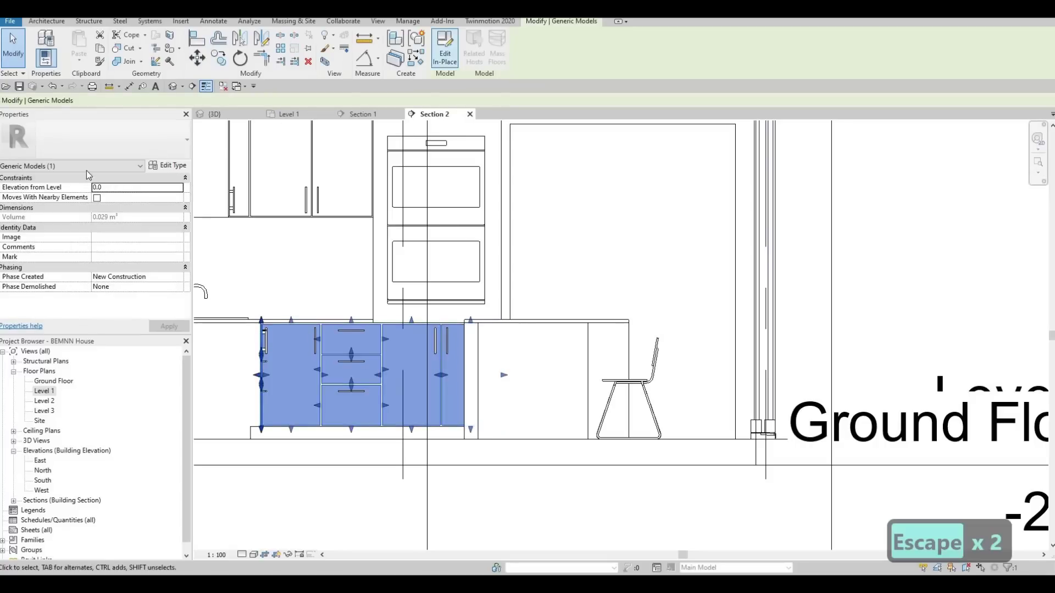
left_click(445, 49)
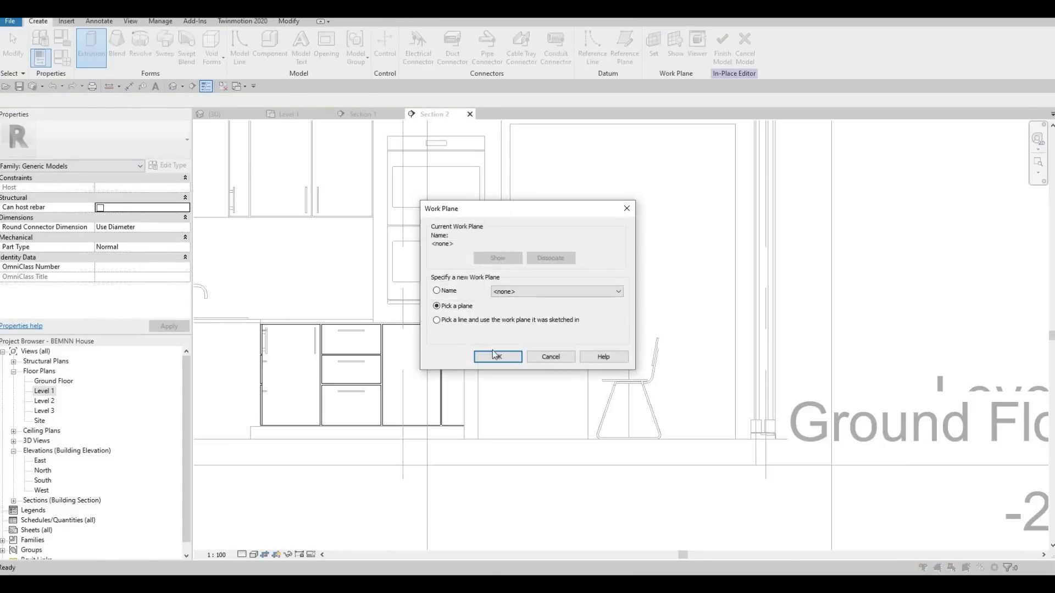
key("Return")
scroll(432, 182, "up", 3)
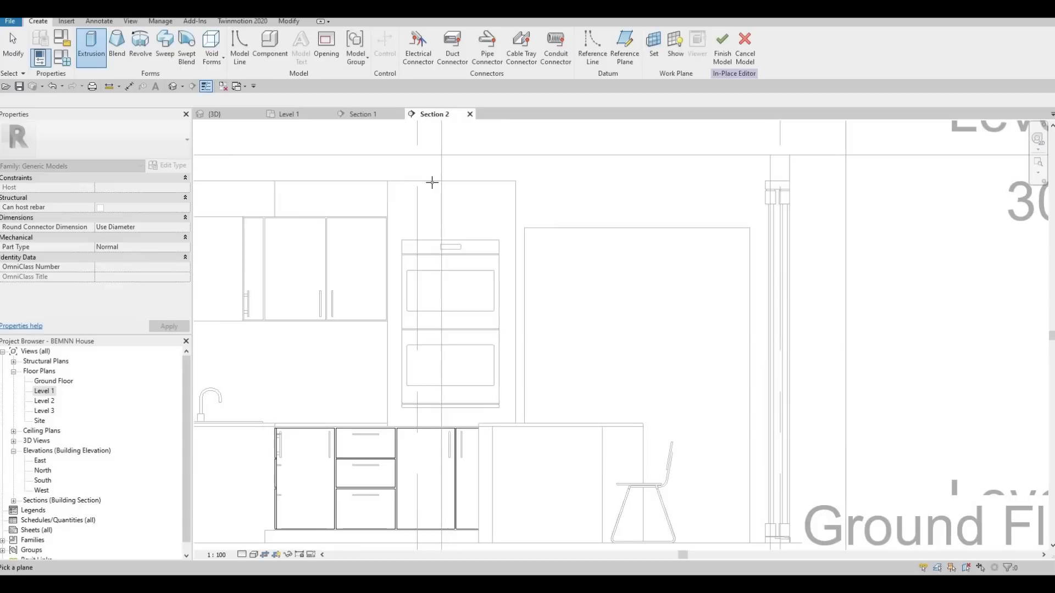
left_click(390, 160)
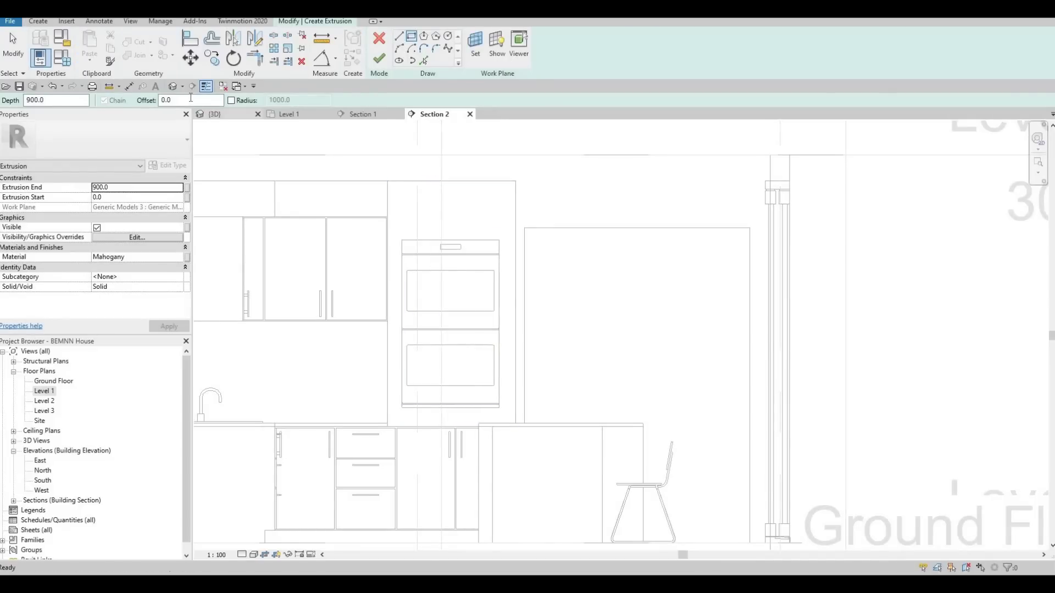
- Sketch a rectangle about 435 mm high above the oven, offset 10 mm inward from the cabinet edges and oven top
type("10")
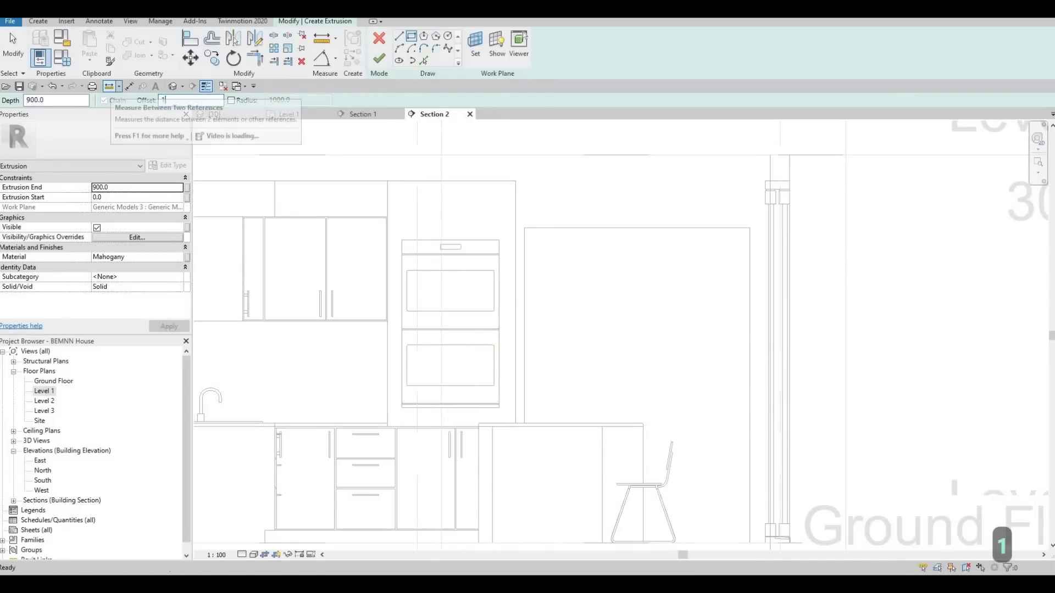
scroll(385, 184, "up", 3)
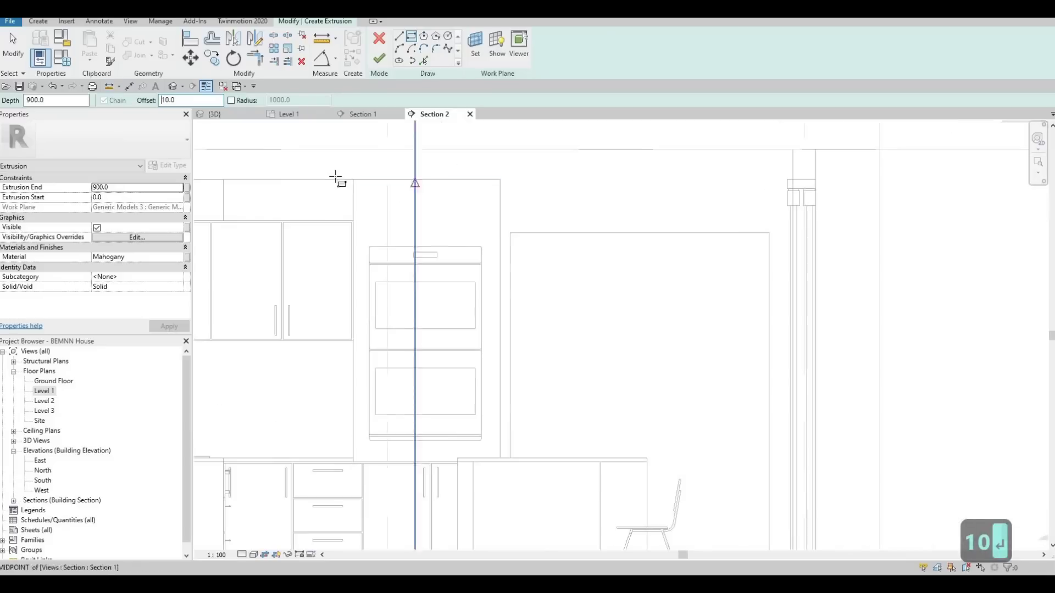
left_click(449, 222)
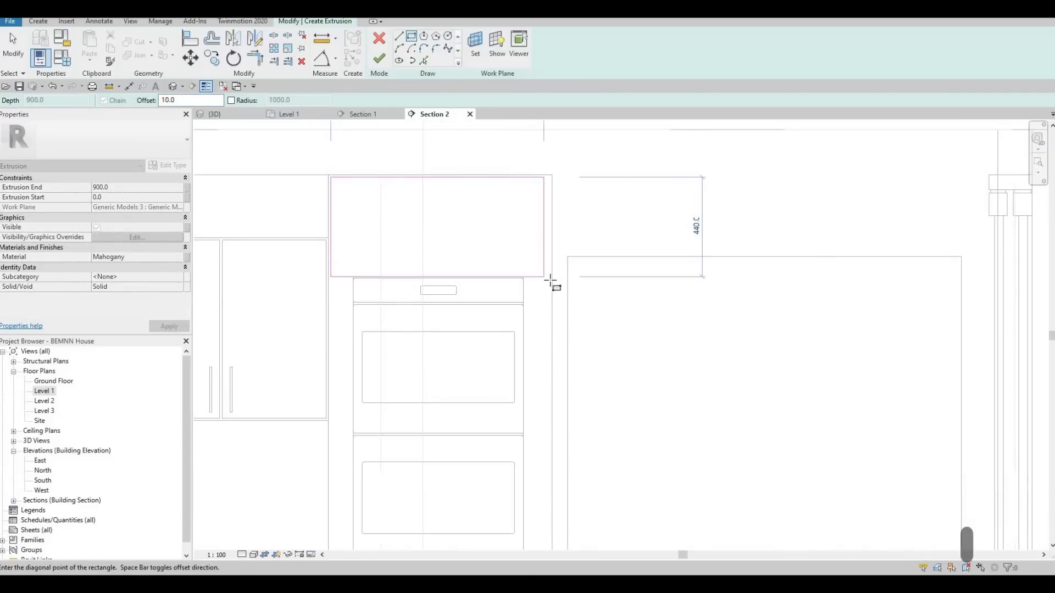
scroll(555, 280, "up", 3)
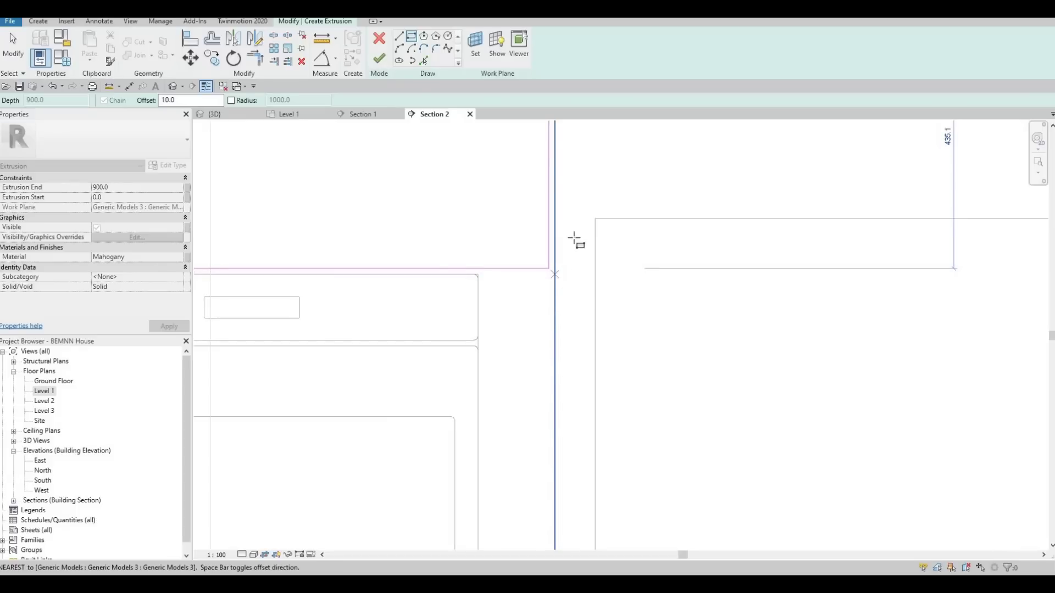
left_click(553, 270)
scroll(566, 324, "down", 4)
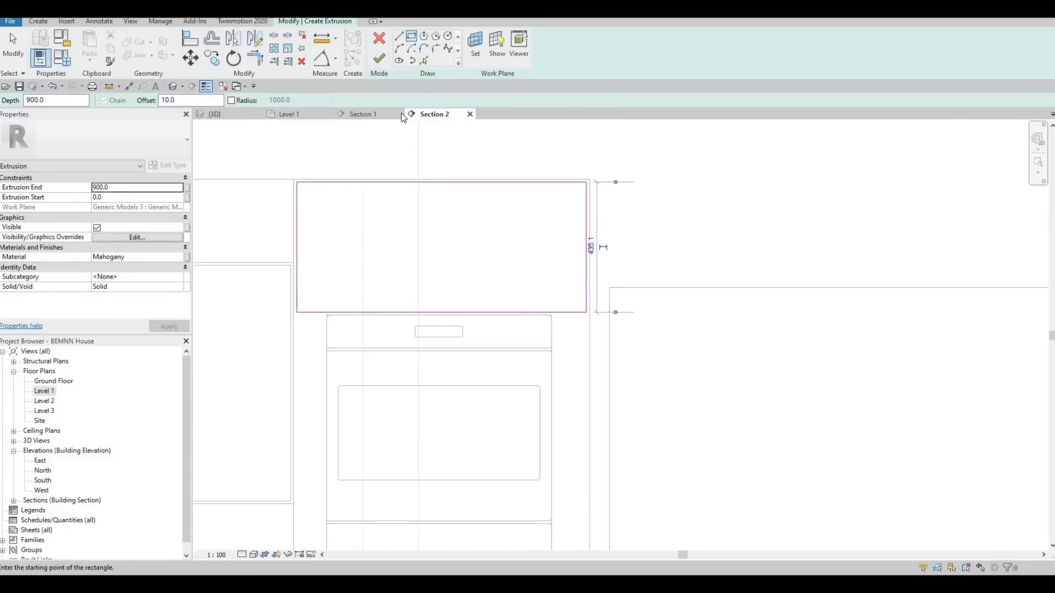
key("Escape")
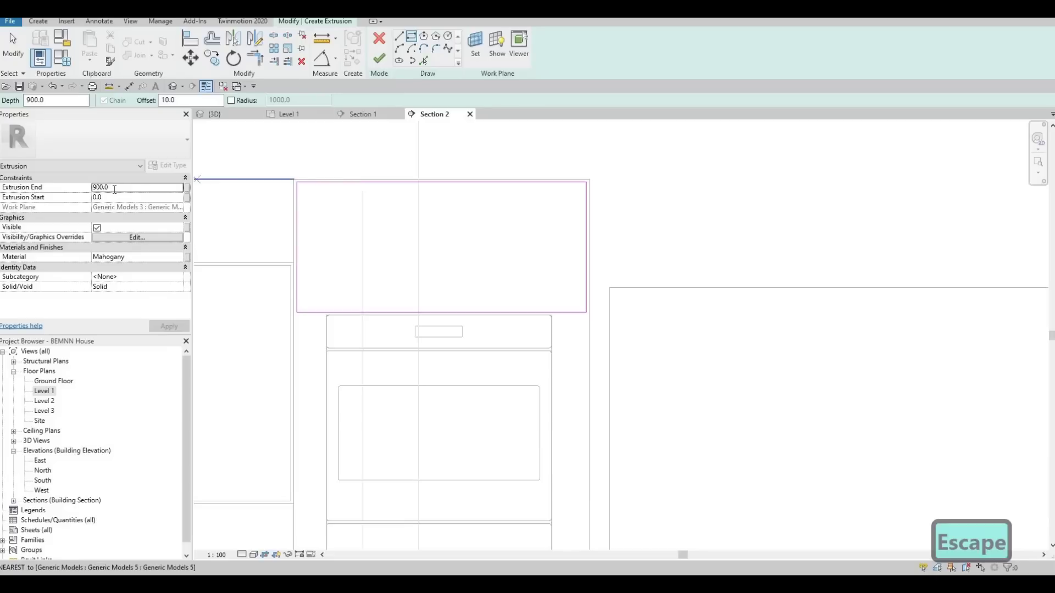
- Set the extrusion end to 10 mm and its material to Birch - Semigloss
left_click(122, 184)
type("10")
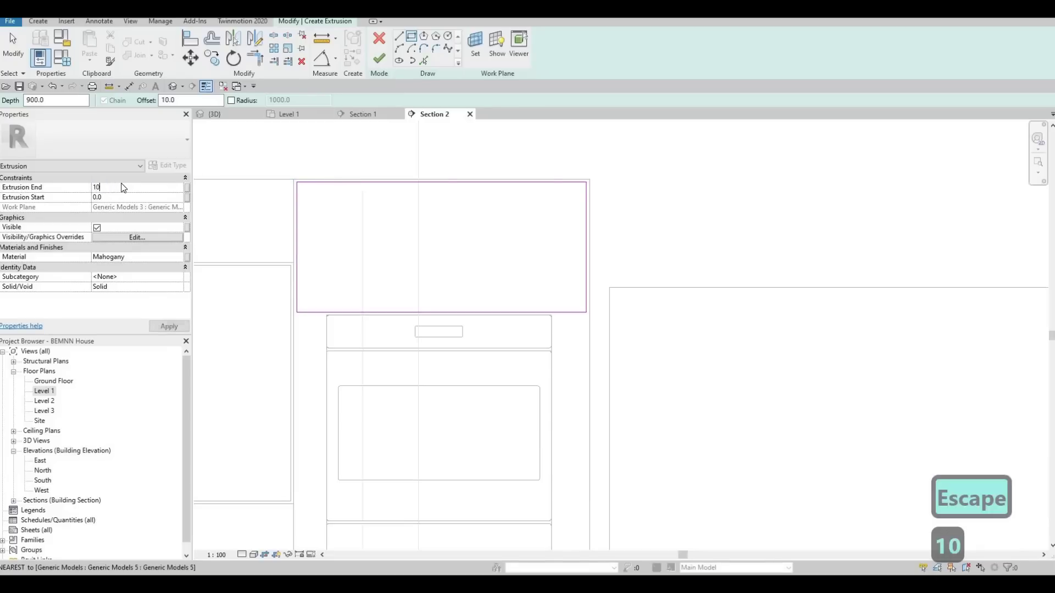
key("Return")
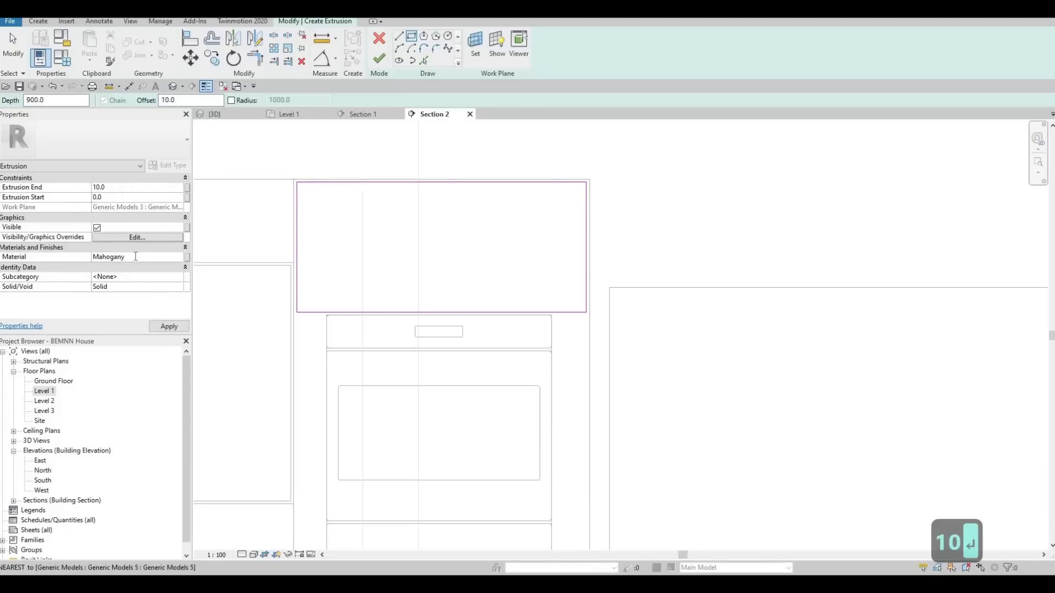
left_click(135, 256)
type("Birch - Semigloss")
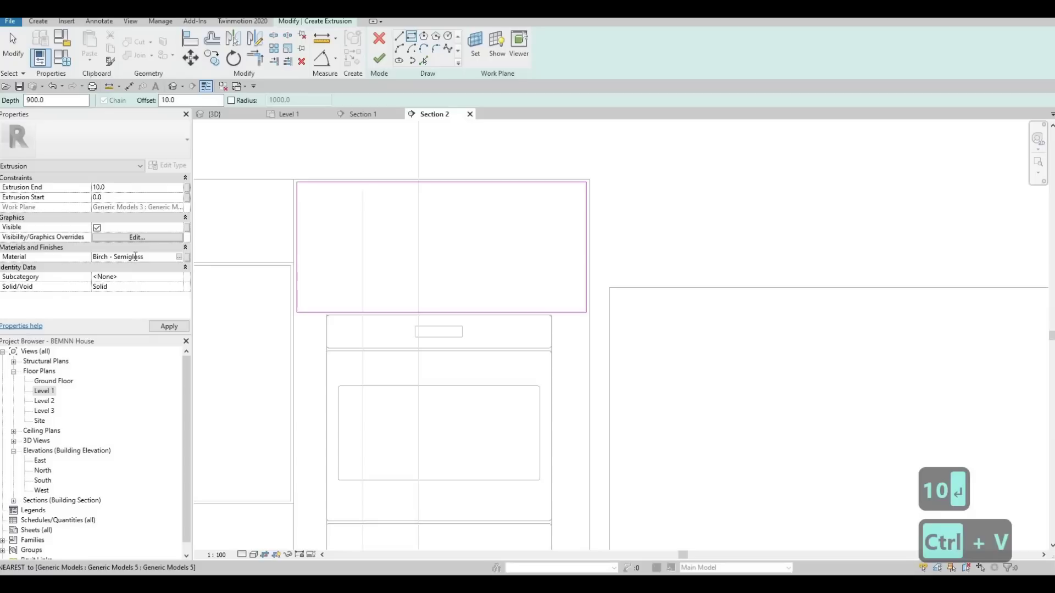
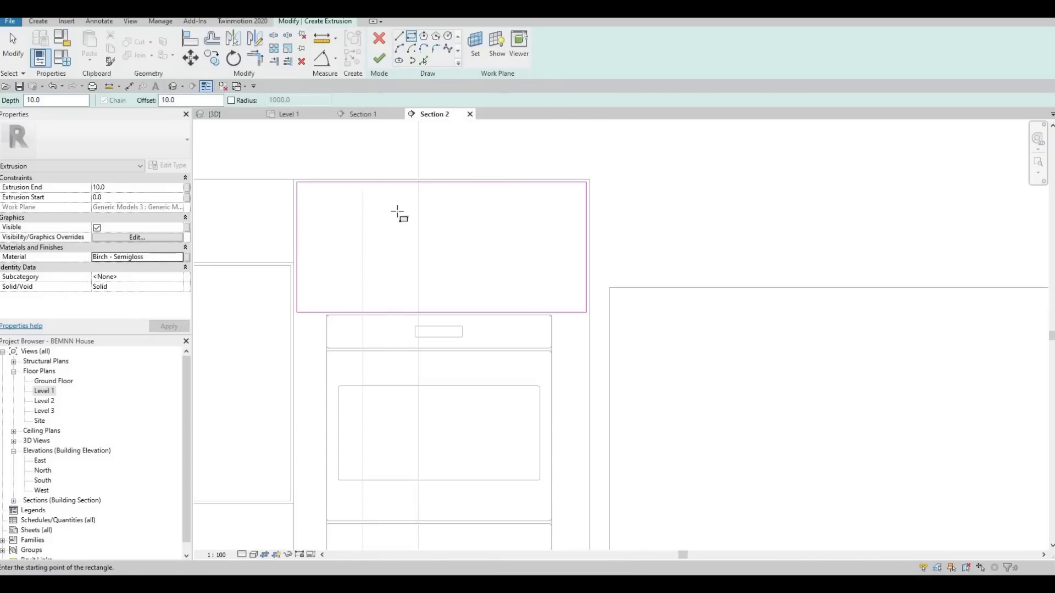
- Sketch a rectangular front panel below the oven, offset 10 mm from the oven cabinet's sides, its base and the oven's underside
middle_click_drag(398, 214, 405, 196)
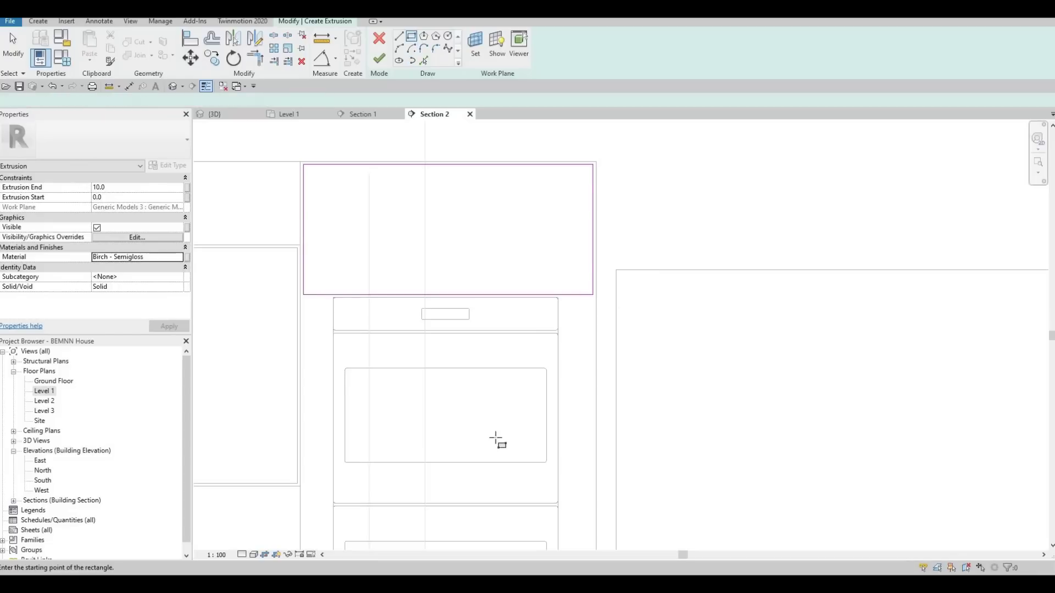
middle_click_drag(495, 440, 341, 251)
scroll(341, 251, "up", 1)
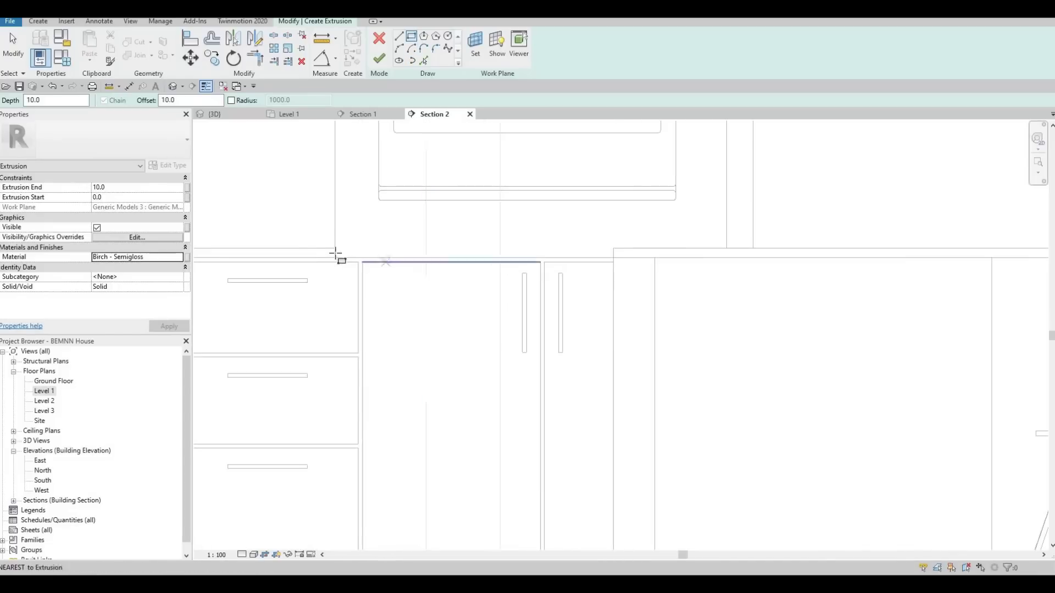
scroll(322, 272, "up", 2)
left_click(334, 257)
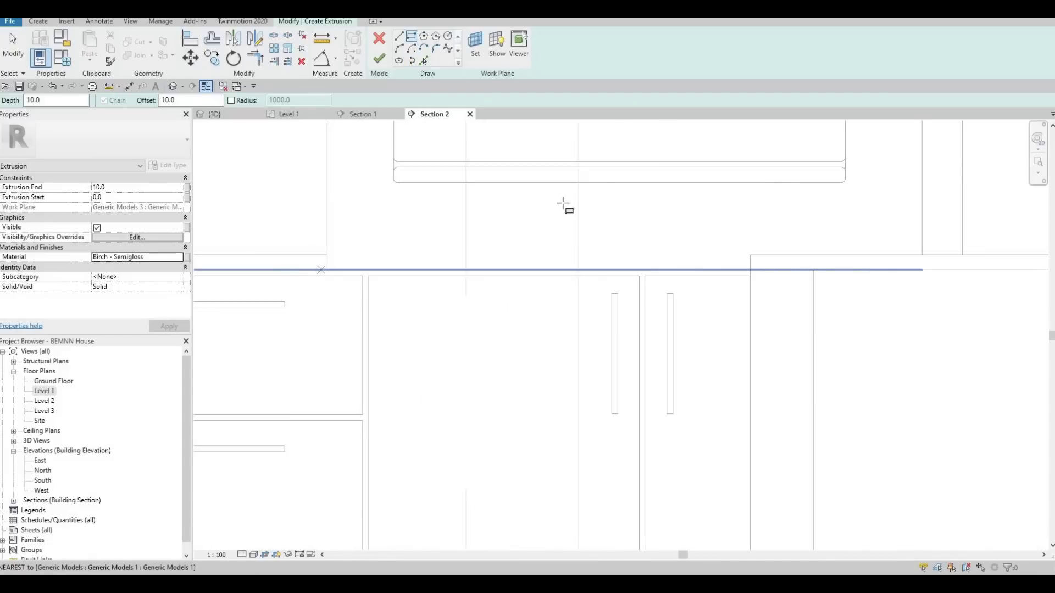
middle_click_drag(928, 181, 695, 183)
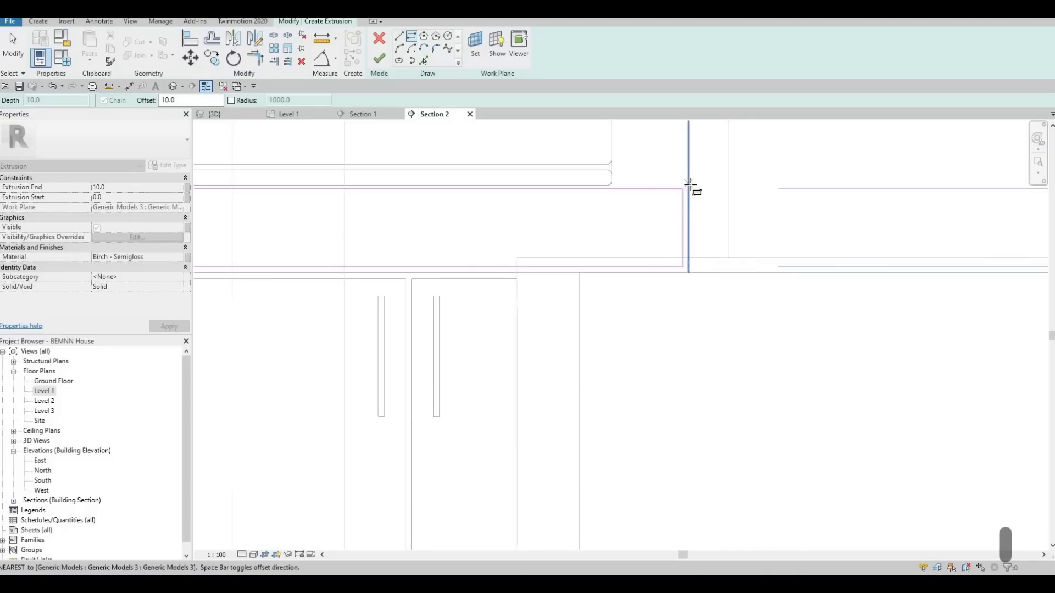
left_click(398, 186)
scroll(384, 219, "down", 2)
key("Escape")
- Sketch a narrow vertical panel left of the oven between the lower and upper panels, keeping 10 mm gaps
scroll(387, 248, "up", 3)
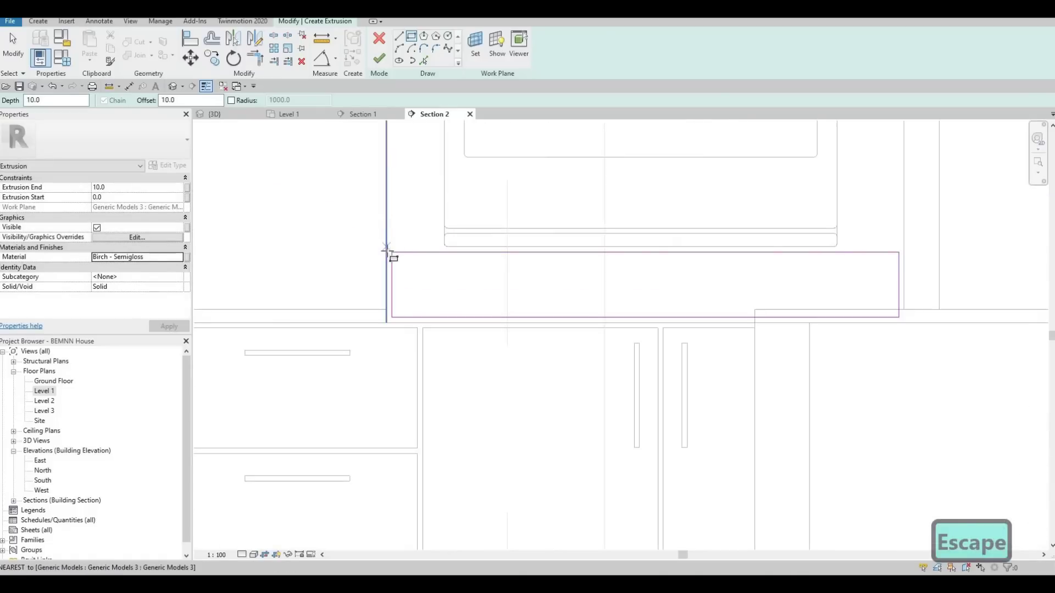
left_click(387, 252)
middle_click_drag(456, 306, 459, 419)
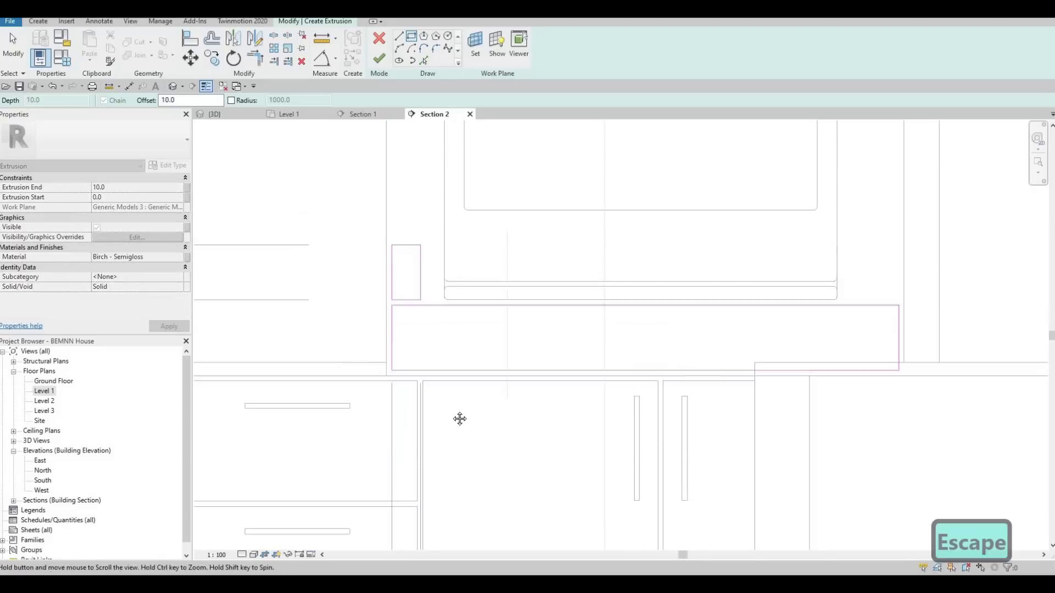
scroll(460, 420, "down", 1)
scroll(459, 357, "up", 4)
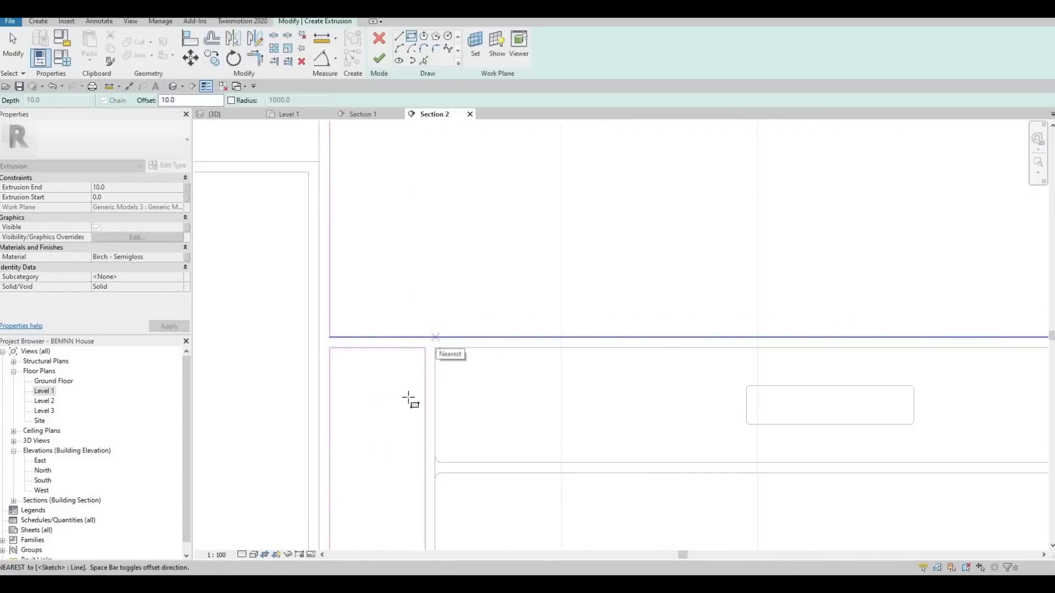
key("Escape")
- Sketch a matching narrow vertical panel right of the oven between the upper and lower panels, with the 10 mm offset
scroll(657, 356, "down", 1)
middle_click_drag(448, 306, 746, 238)
scroll(746, 238, "up", 2)
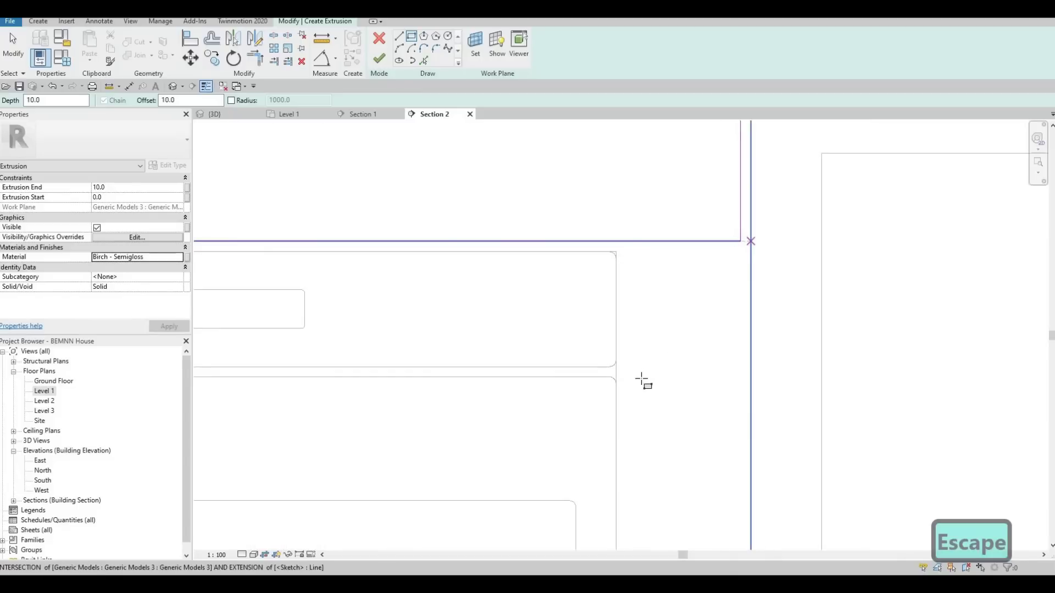
left_click(638, 169)
scroll(648, 356, "up", 3)
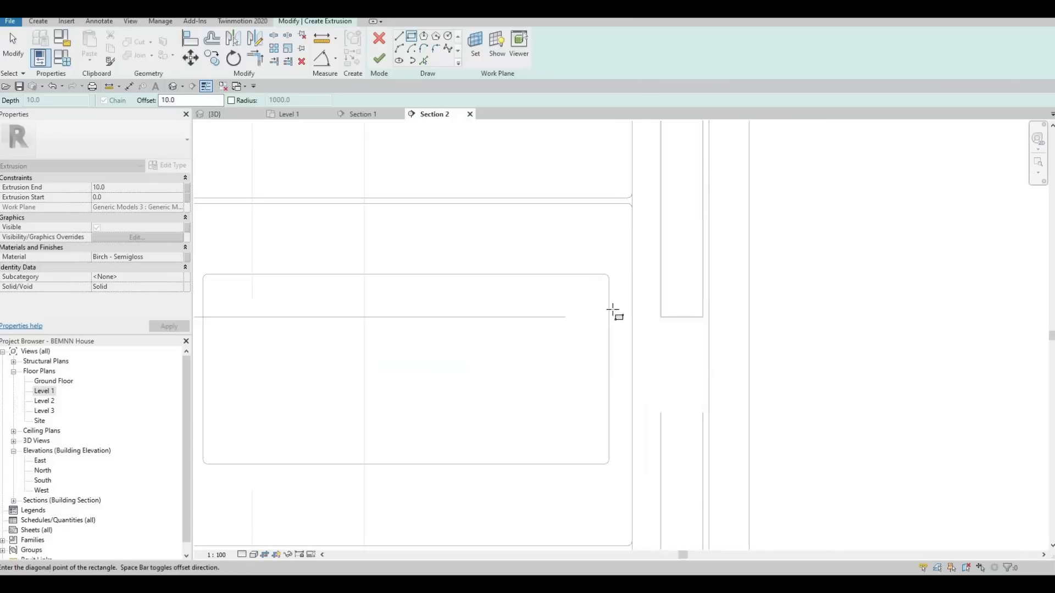
- Finish the extrusion sketch of the panels around the built-in ovens and complete the in-place model
scroll(669, 141, "down", 2)
scroll(588, 279, "up", 1)
scroll(587, 275, "up", 1)
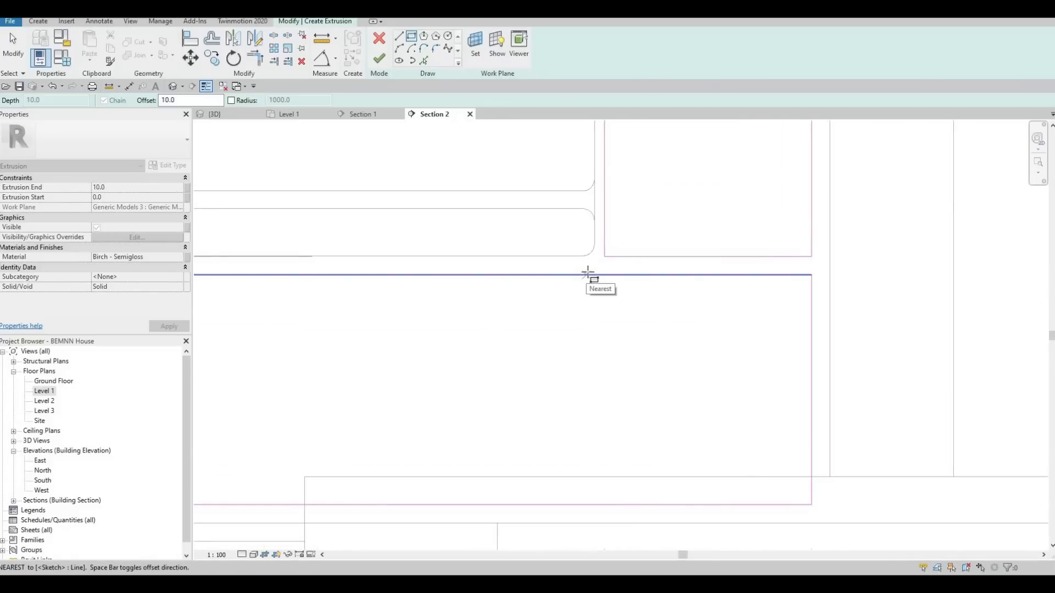
key("Escape")
scroll(653, 285, "down", 4)
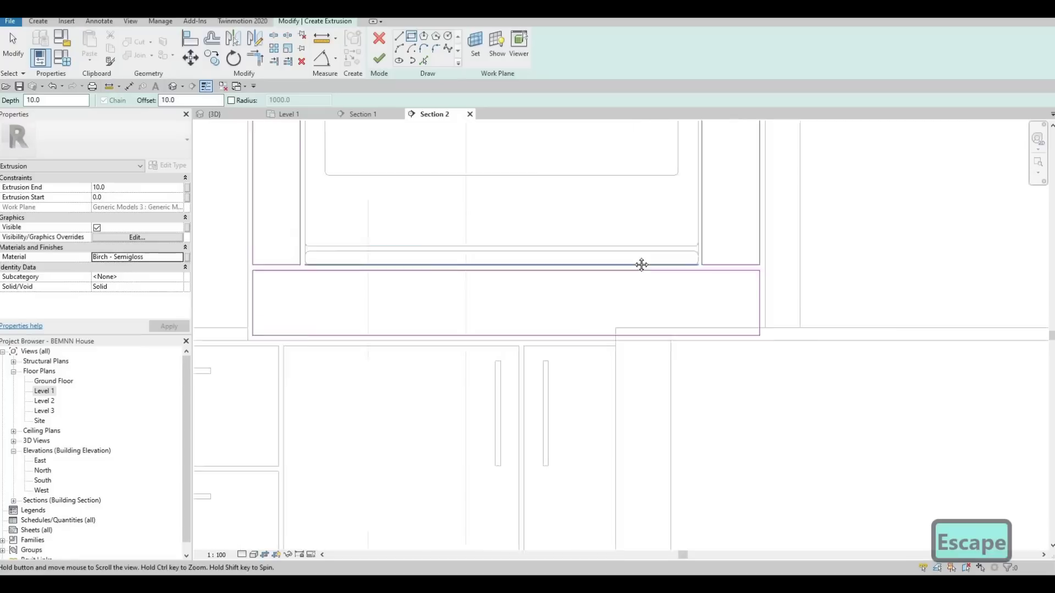
scroll(444, 125, "down", 2)
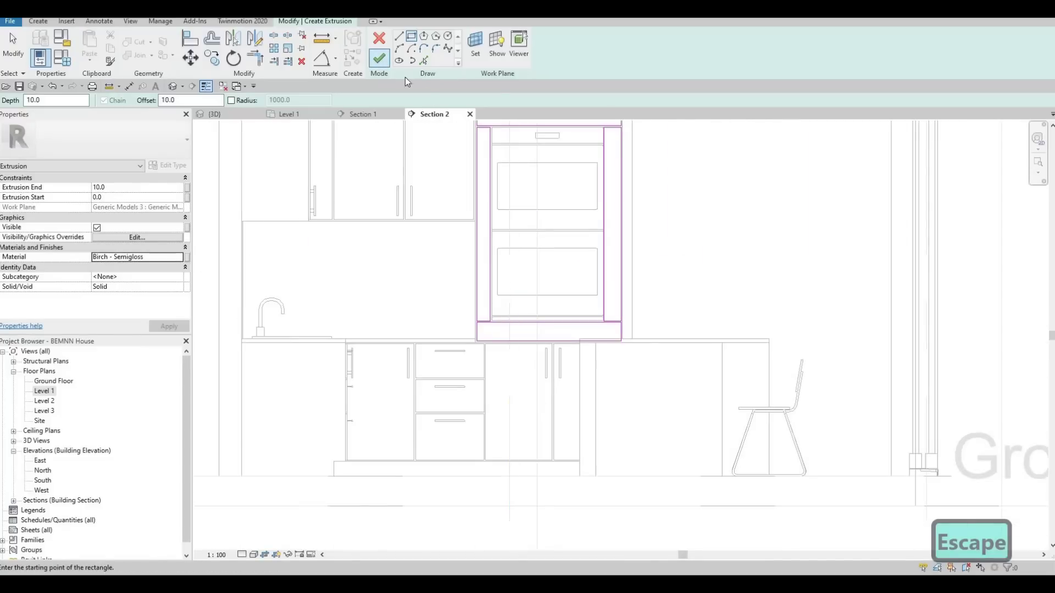
left_click(379, 57)
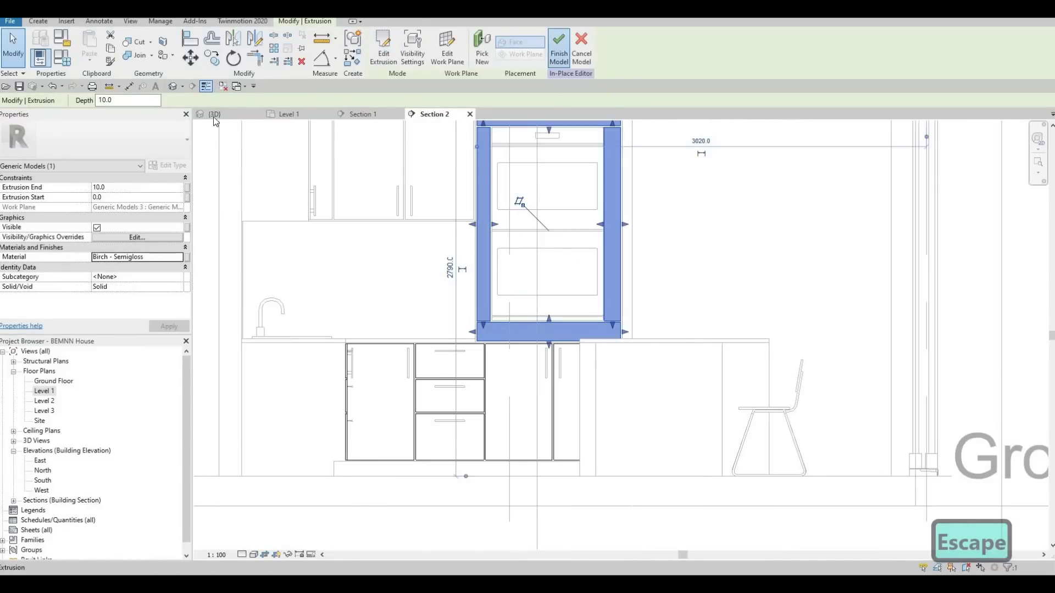
left_click(559, 53)
- Examine the new oven surround, the kitchen and the adjoining rooms in the 3D view
key("ctrl+Tab")
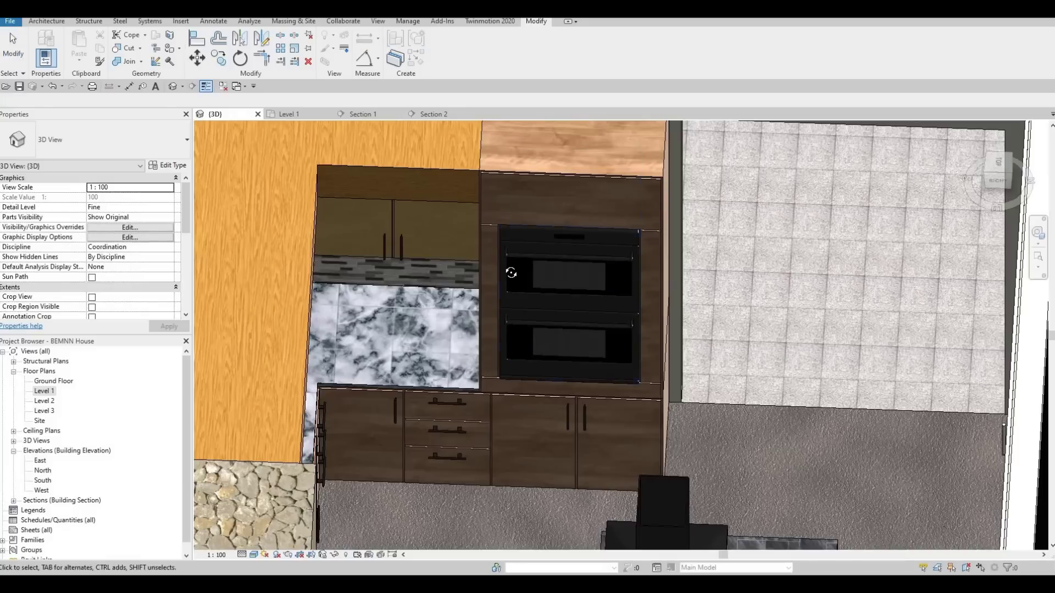
middle_click_drag(657, 310, 673, 401, "shift")
scroll(624, 295, "up", 3)
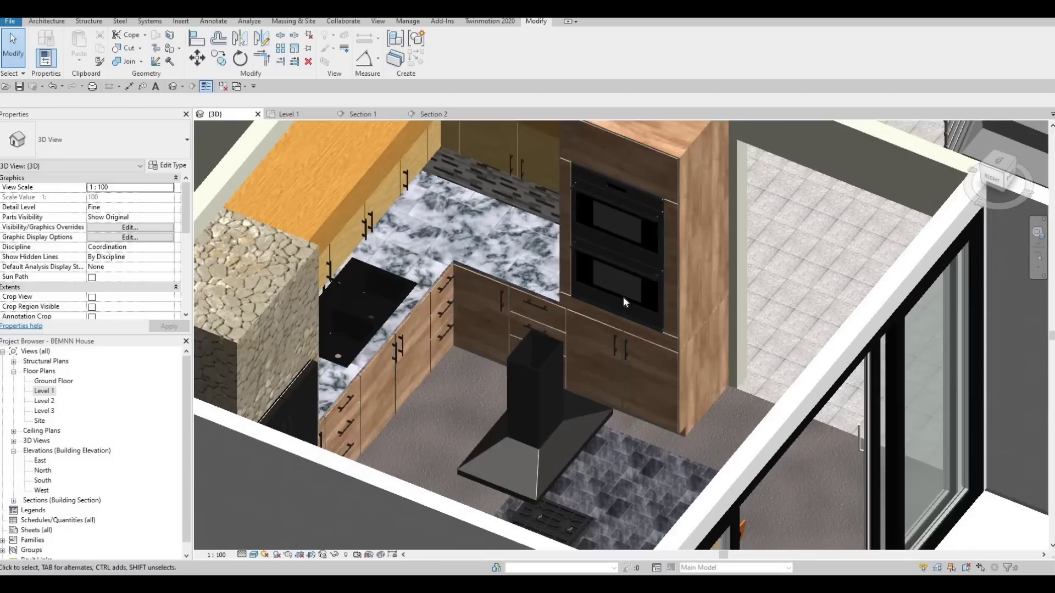
scroll(598, 366, "up", 3)
scroll(711, 347, "up", 2)
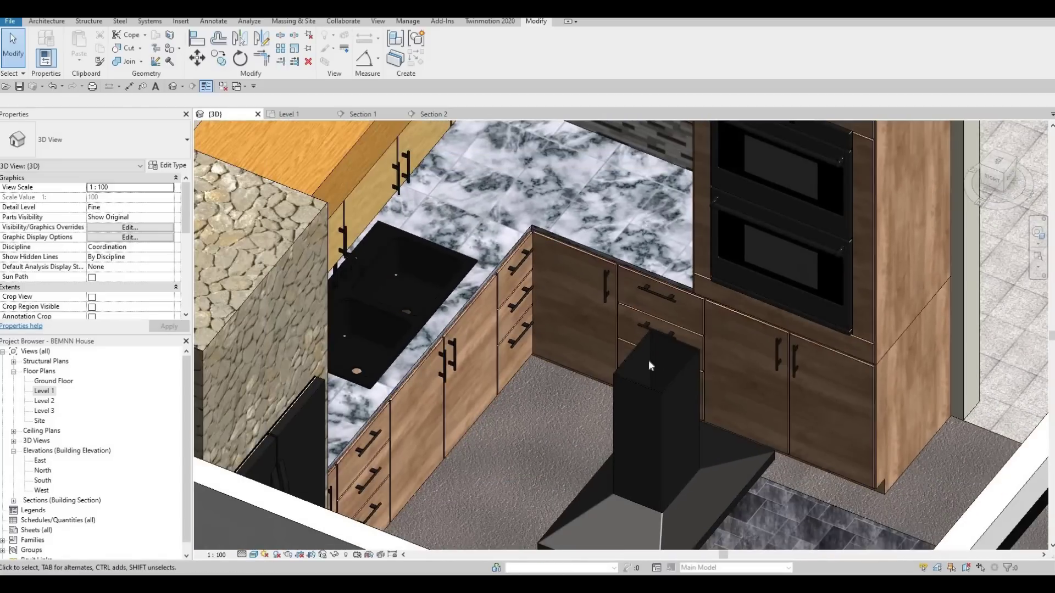
middle_click_drag(648, 360, 637, 360, "shift")
middle_click_drag(628, 370, 481, 391, "shift")
middle_click_drag(345, 394, 577, 483, "shift")
scroll(577, 482, "down", 5)
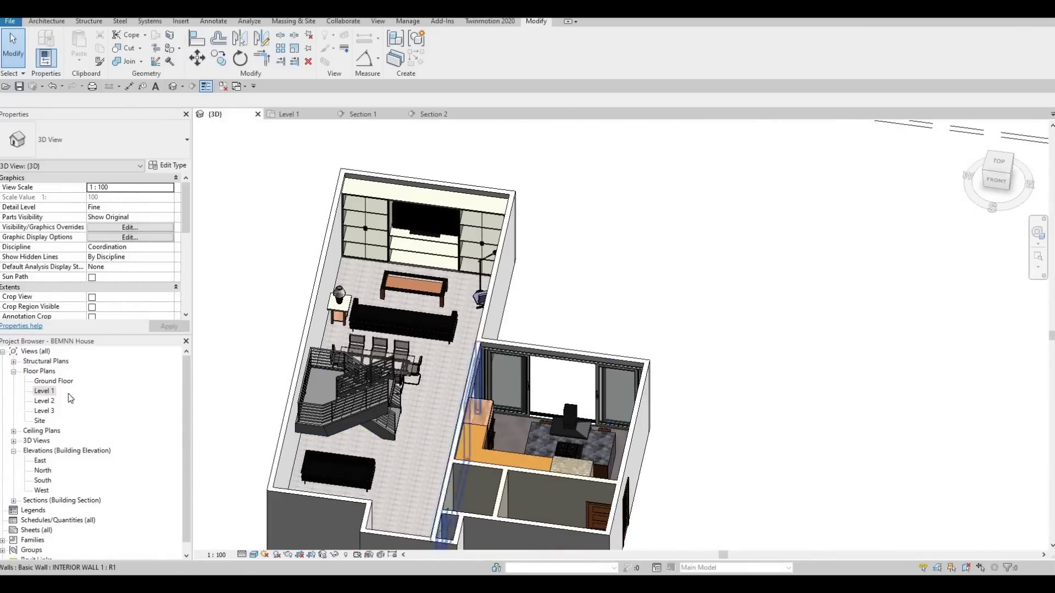
- Start a floor in the Level 1 plan and duplicate the FLOOR 1 type as FLOOR 2
double_click(44, 391)
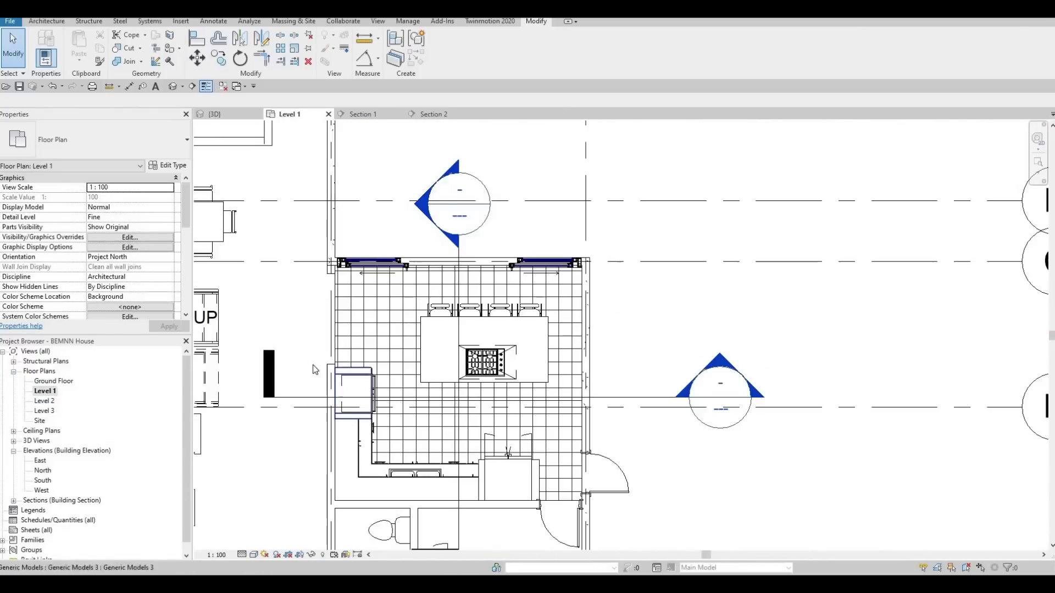
scroll(405, 335, "down", 2)
scroll(405, 335, "up", 3)
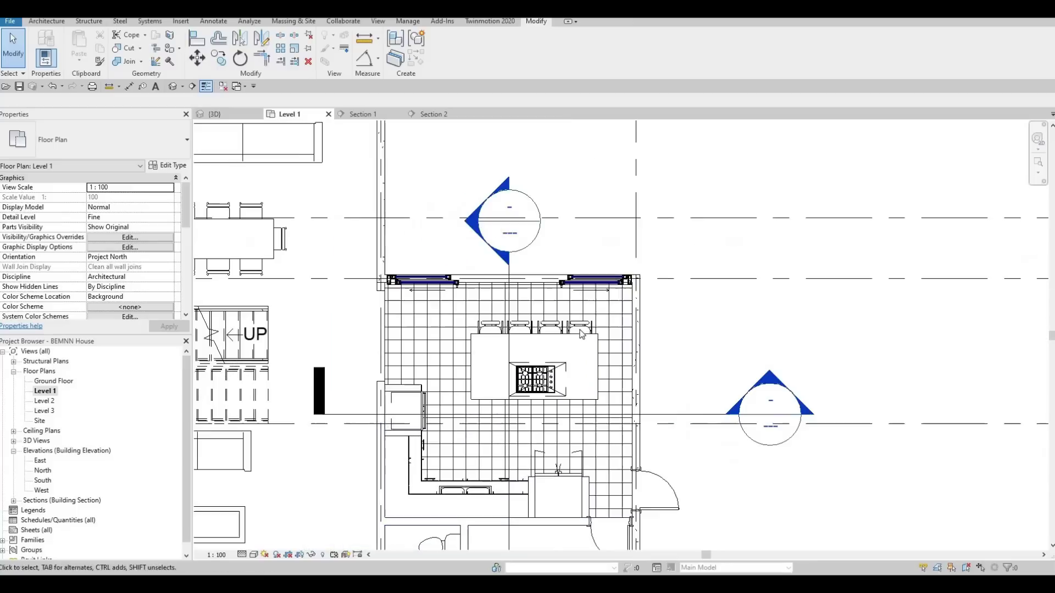
scroll(471, 239, "down", 2)
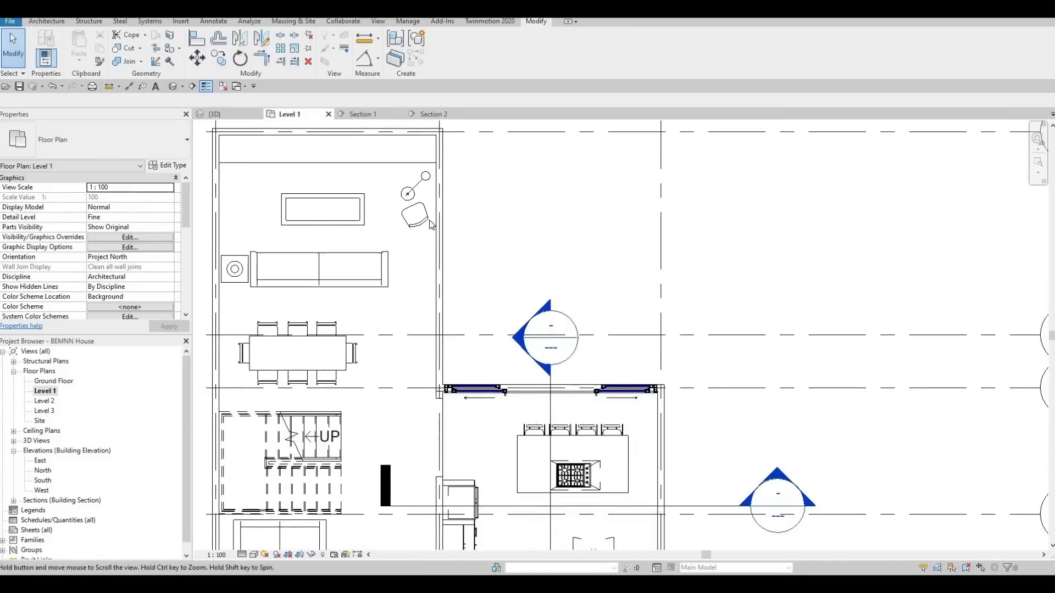
middle_click_drag(553, 318, 509, 293)
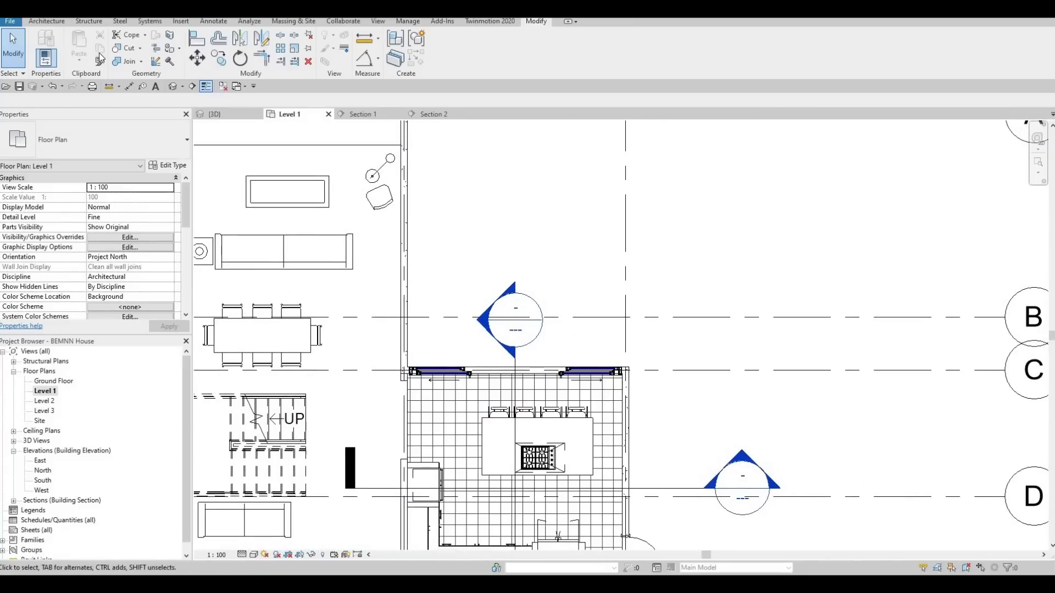
left_click(51, 22)
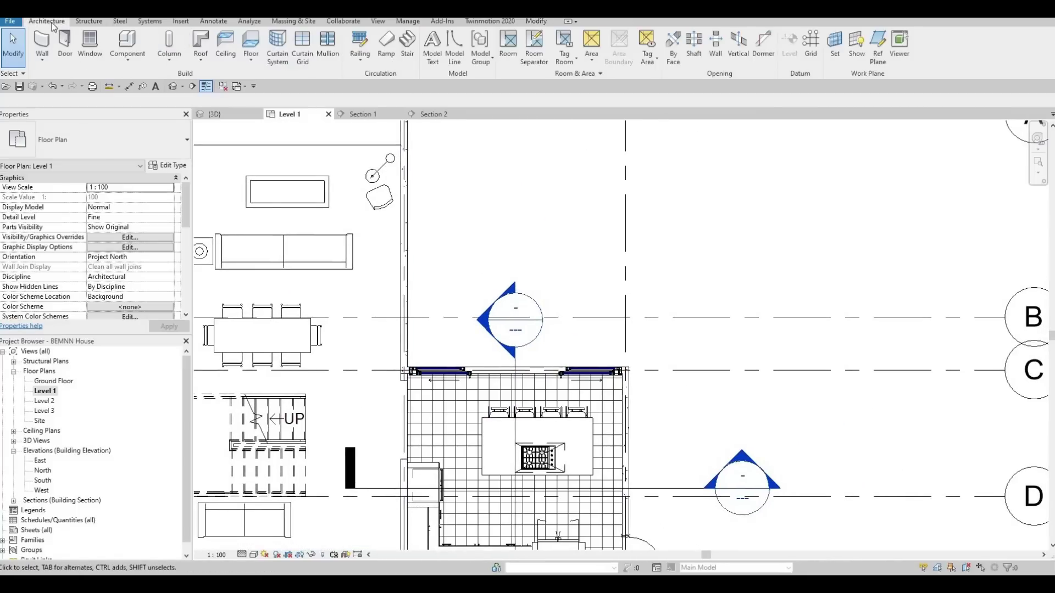
left_click(253, 42)
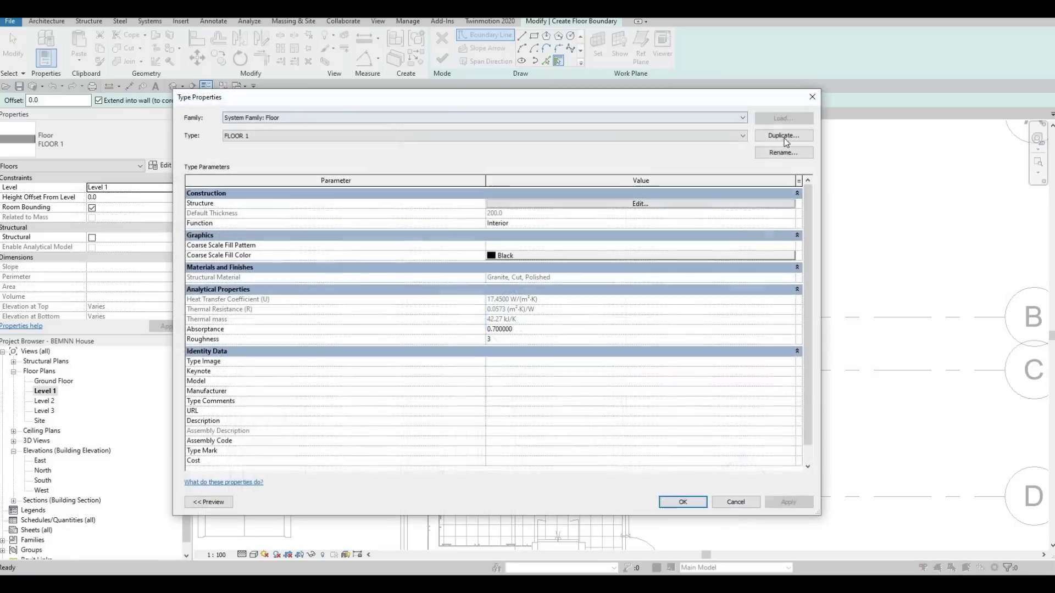
left_click(785, 136)
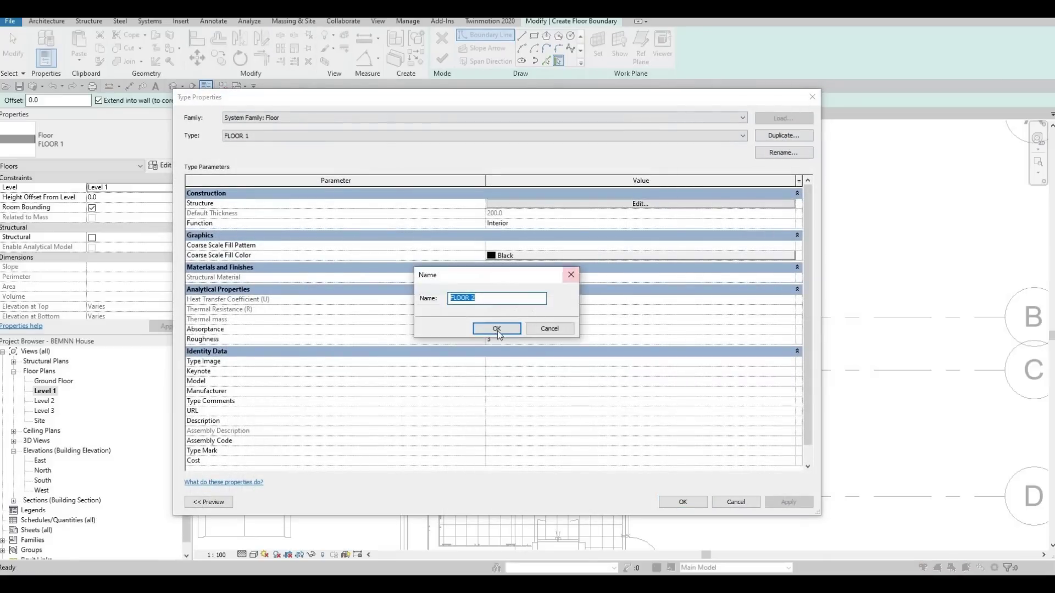
- Set the FLOOR 2 structure layer's material to Pine from the Wood category of the AEC Materials library
left_click(606, 203)
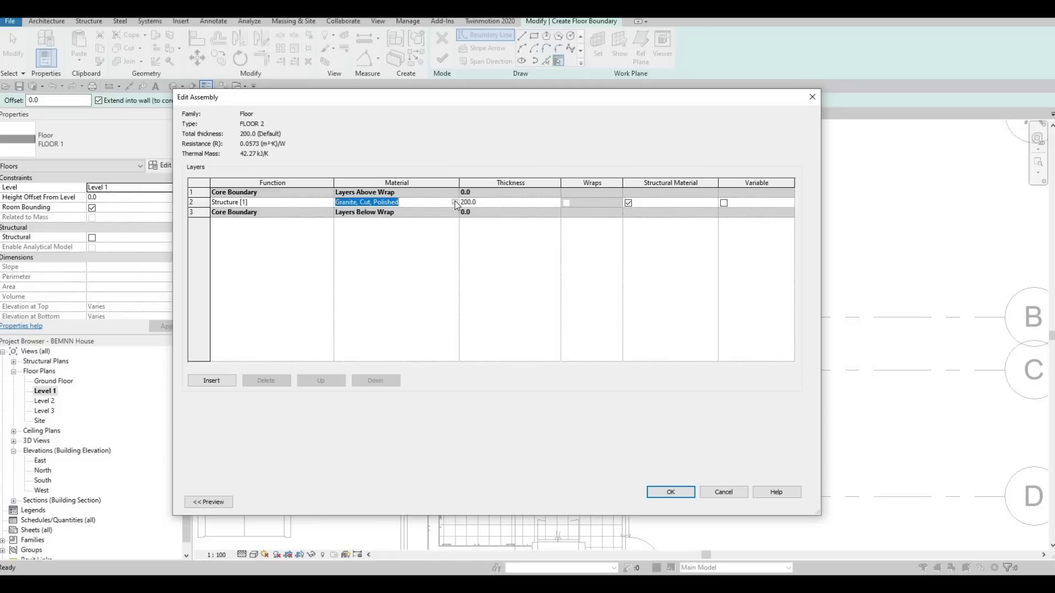
left_click(455, 203)
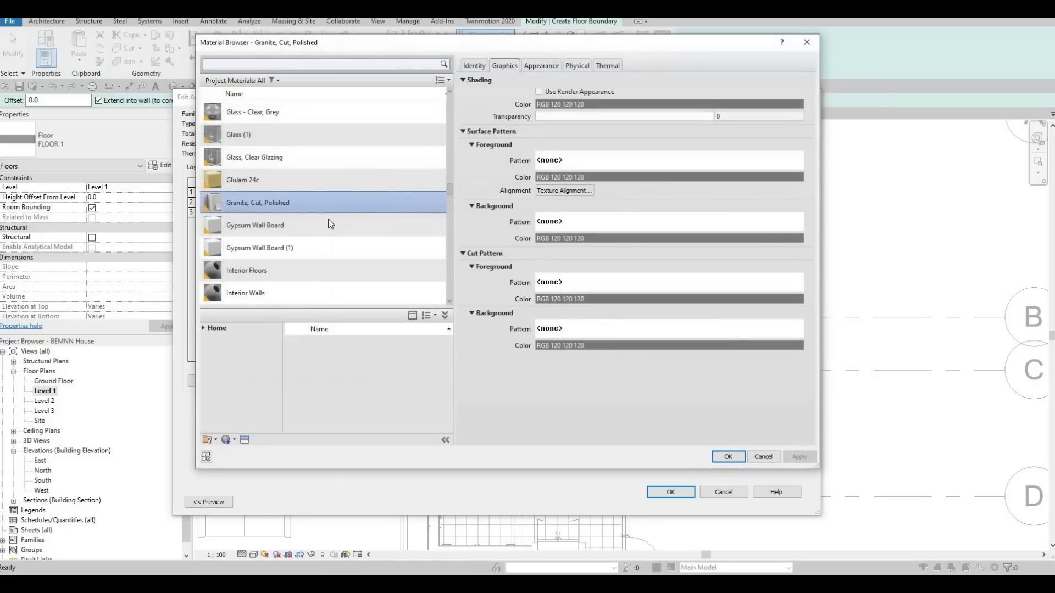
scroll(303, 245, "down", 5)
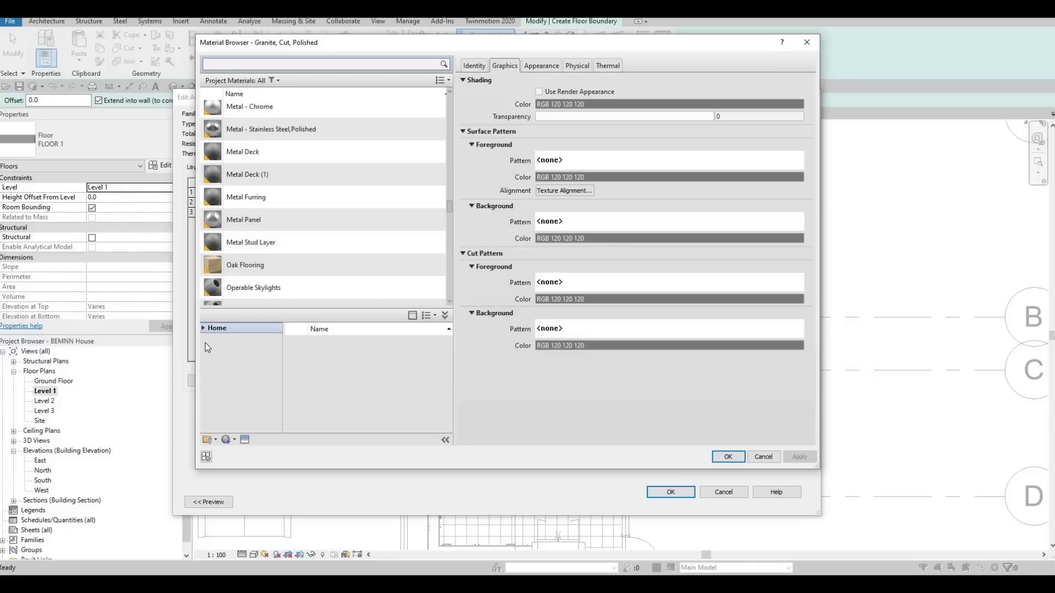
scroll(218, 378, "down", 4)
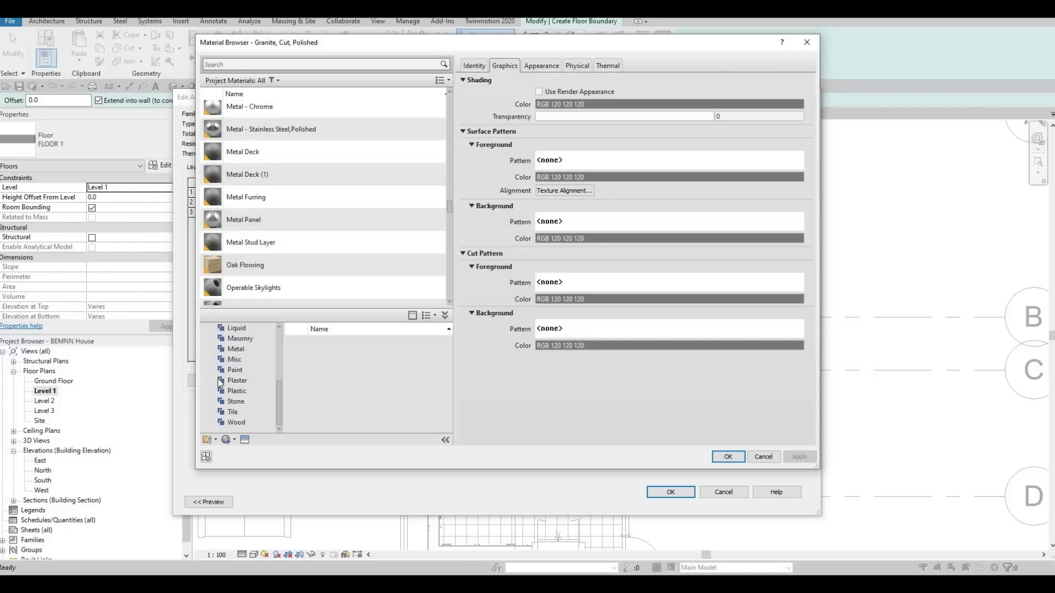
left_click(245, 424)
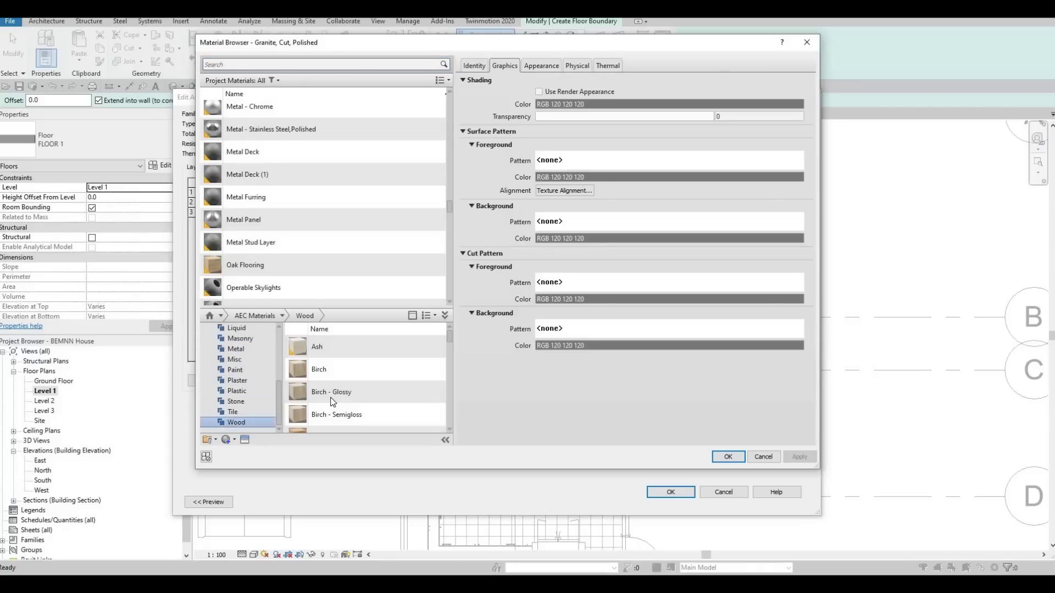
scroll(331, 398, "down", 3)
scroll(332, 400, "down", 3)
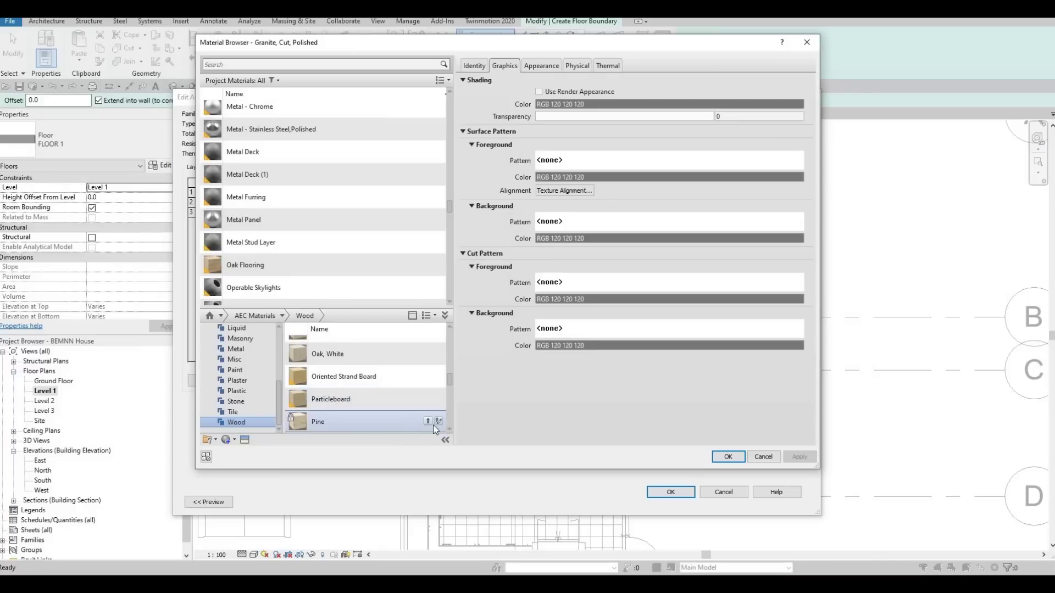
left_click(430, 421)
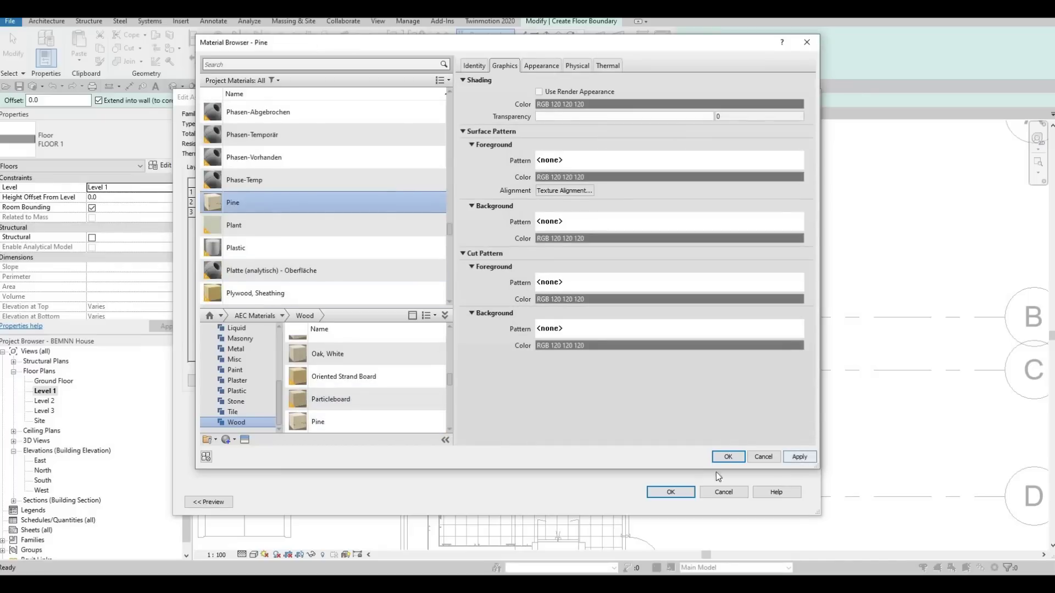
left_click(684, 494)
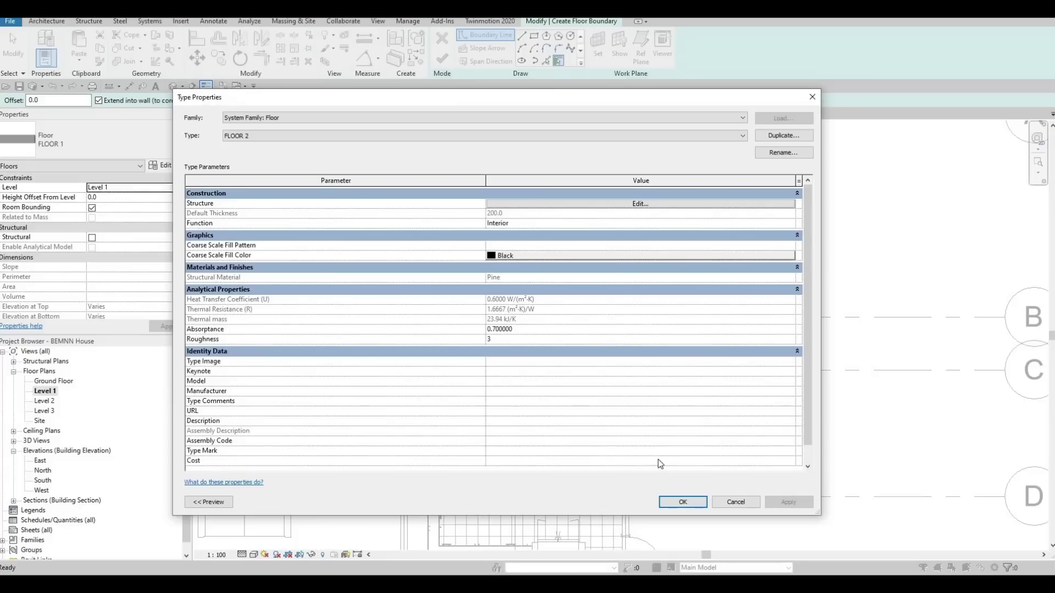
key("Return")
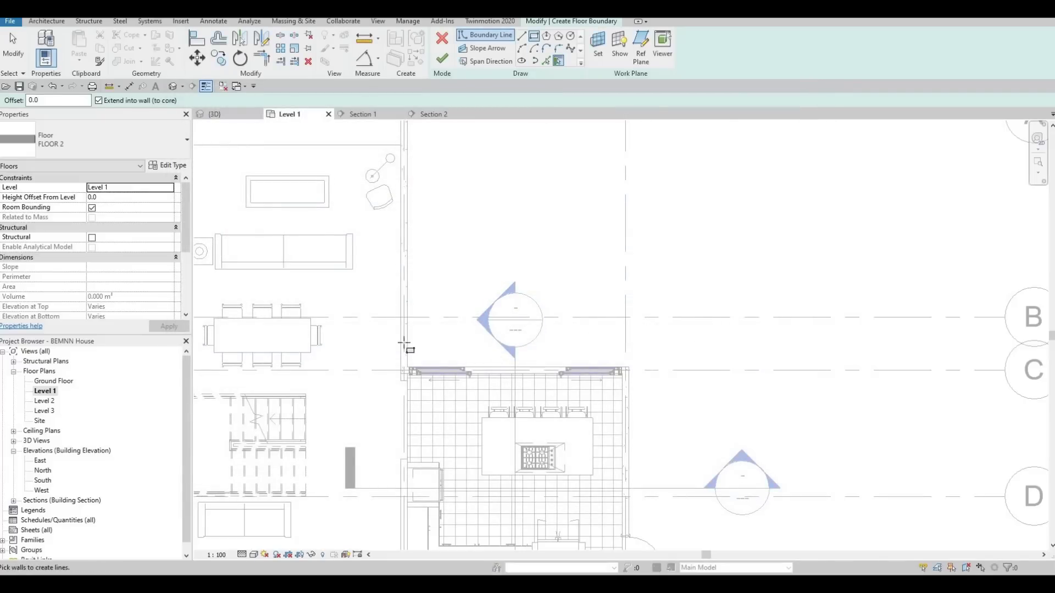
- Sketch a rectangular floor boundary about 4900 by 3230 mm outside the kitchen's sliding doors, starting at the exterior wall corner
key("l")
key("i")
scroll(409, 364, "up", 6)
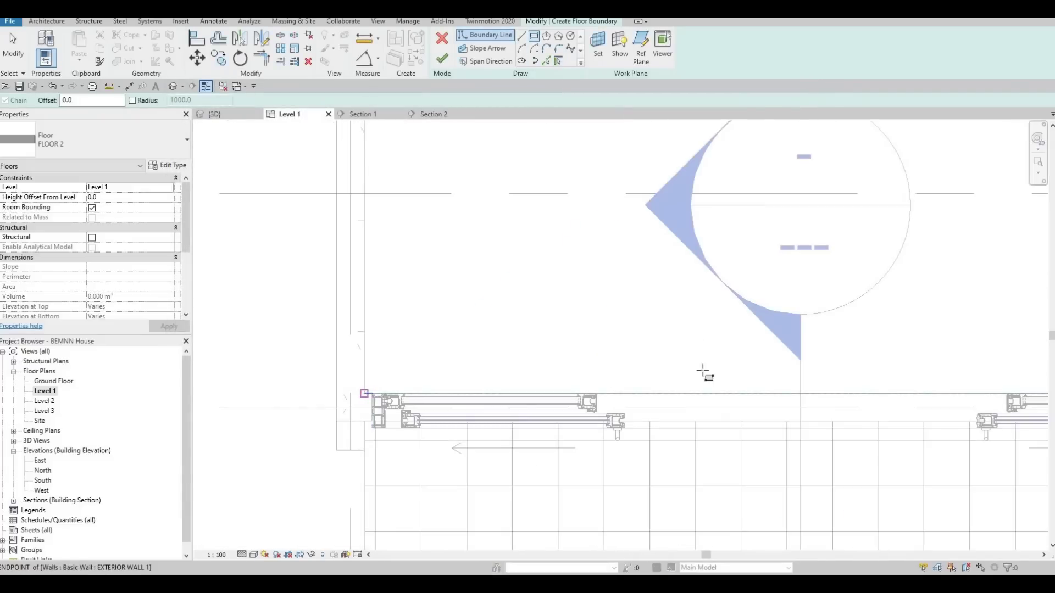
left_click(364, 393)
mouse_move(502, 363)
middle_mouse_down()
mouse_move(617, 255)
mouse_move(627, 260)
mouse_move(660, 235)
middle_mouse_up()
scroll(617, 255, "down", 2)
scroll(627, 261, "down", 2)
scroll(659, 236, "down", 1)
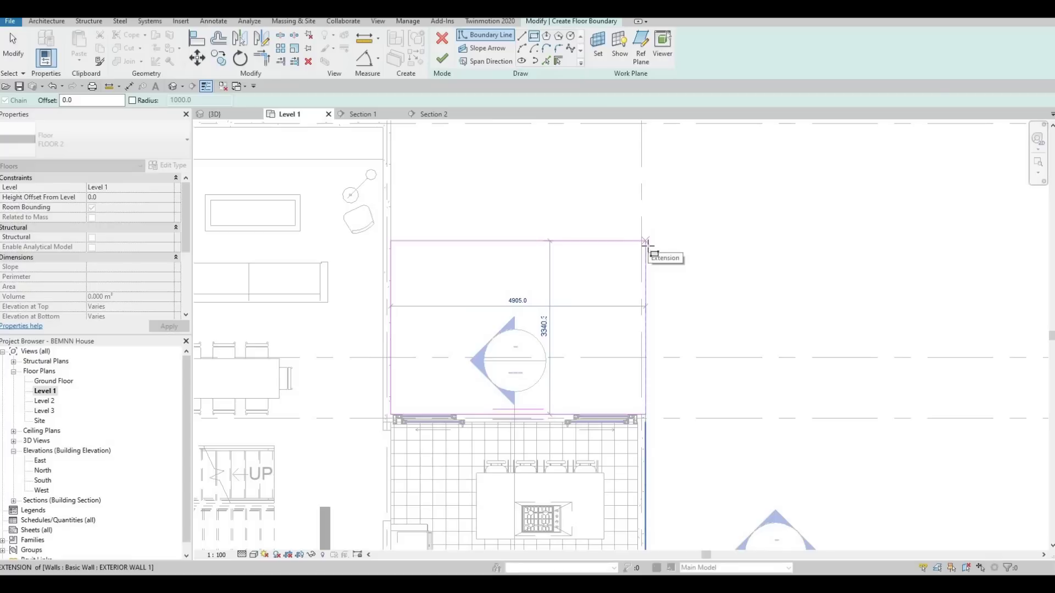
left_click(622, 256)
scroll(549, 325, "down", 3)
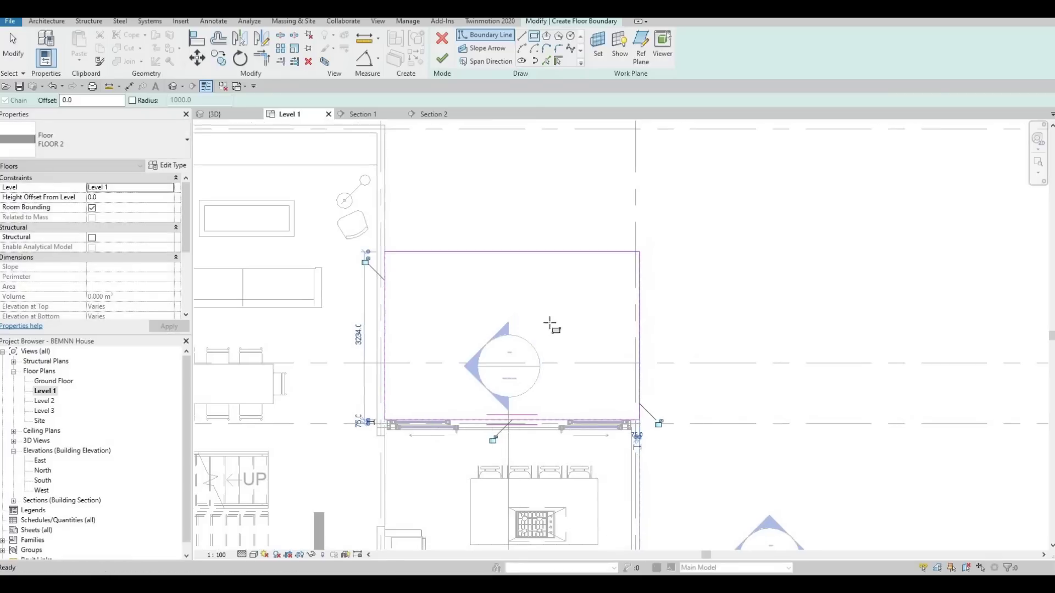
- Pull the boundary's outer edge towards the building for a floor area of about 12.2 m², and finish the floor
key("Escape")
key("Escape")
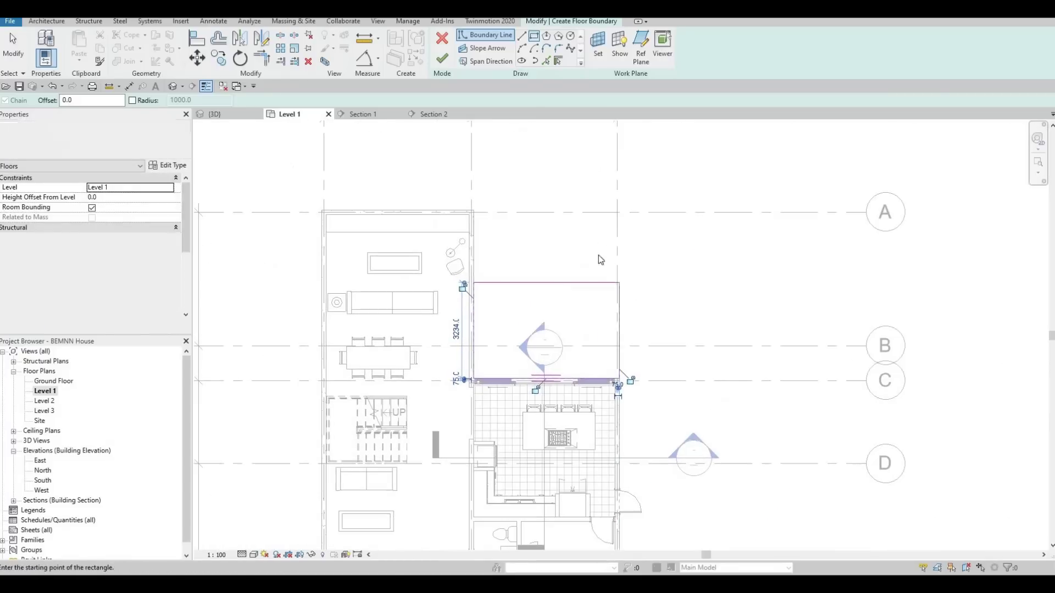
middle_click_drag(564, 307, 598, 255)
left_click(548, 283)
left_click_drag(549, 284, 550, 305)
key("Escape")
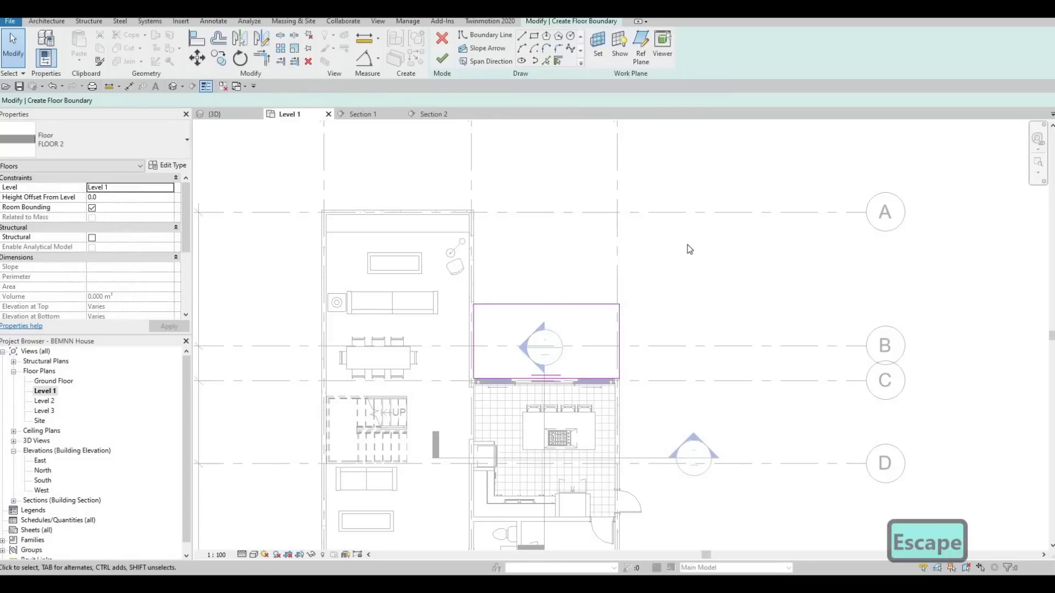
scroll(622, 246, "down", 2)
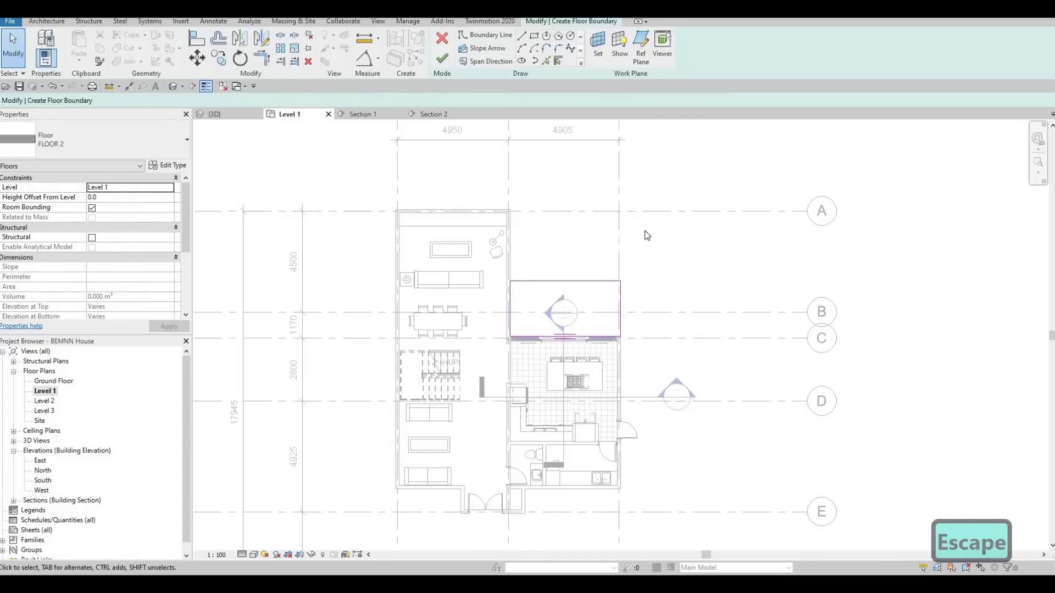
scroll(607, 272, "up", 2)
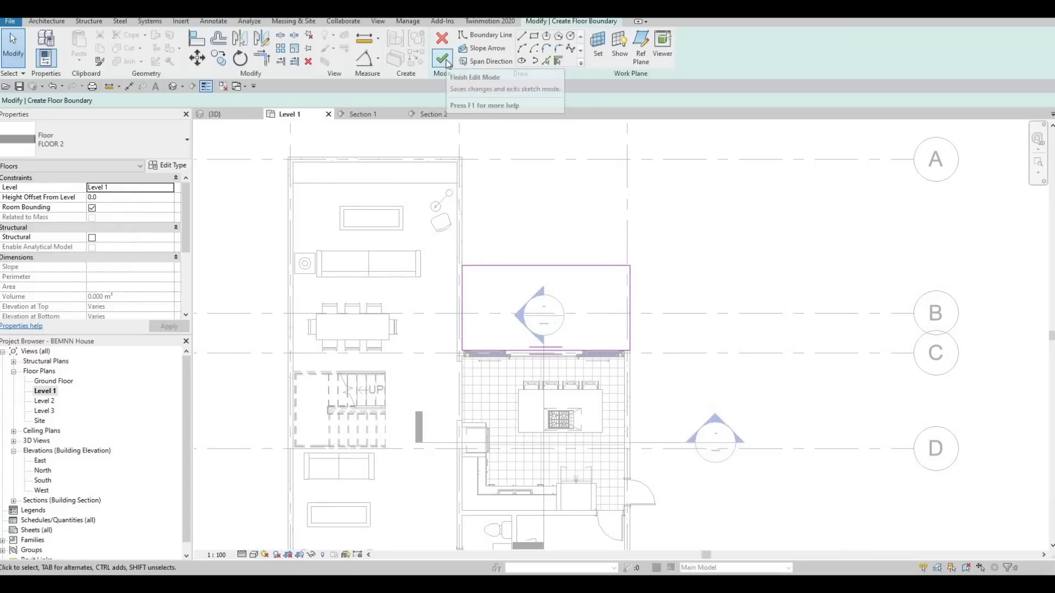
left_click(442, 57)
key("Escape")
key("Escape")
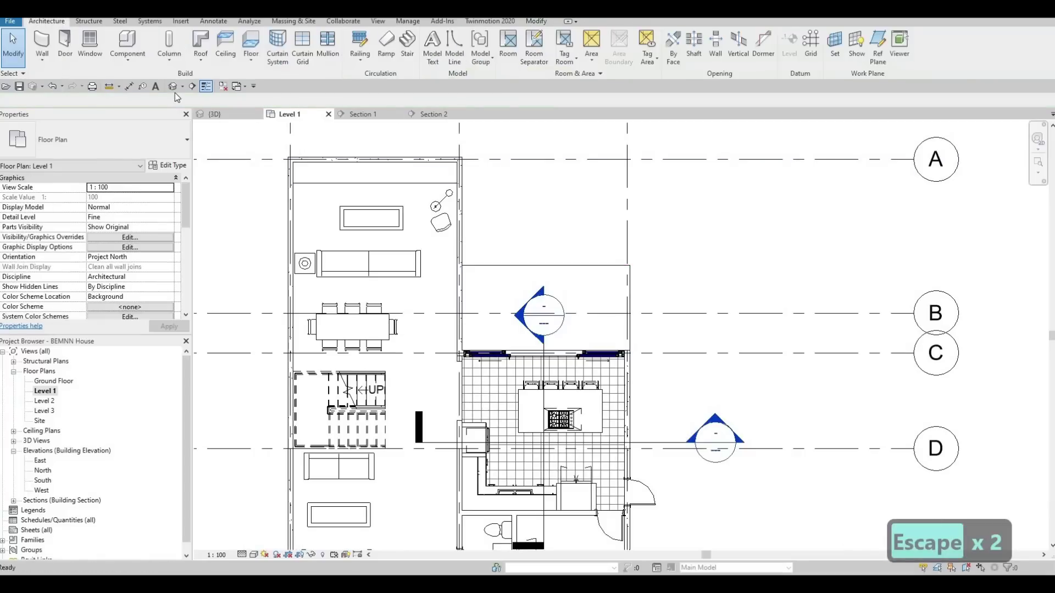
- Examine the new pine floor outside the sliding doors from above and below in the 3D view
key("ctrl+Tab")
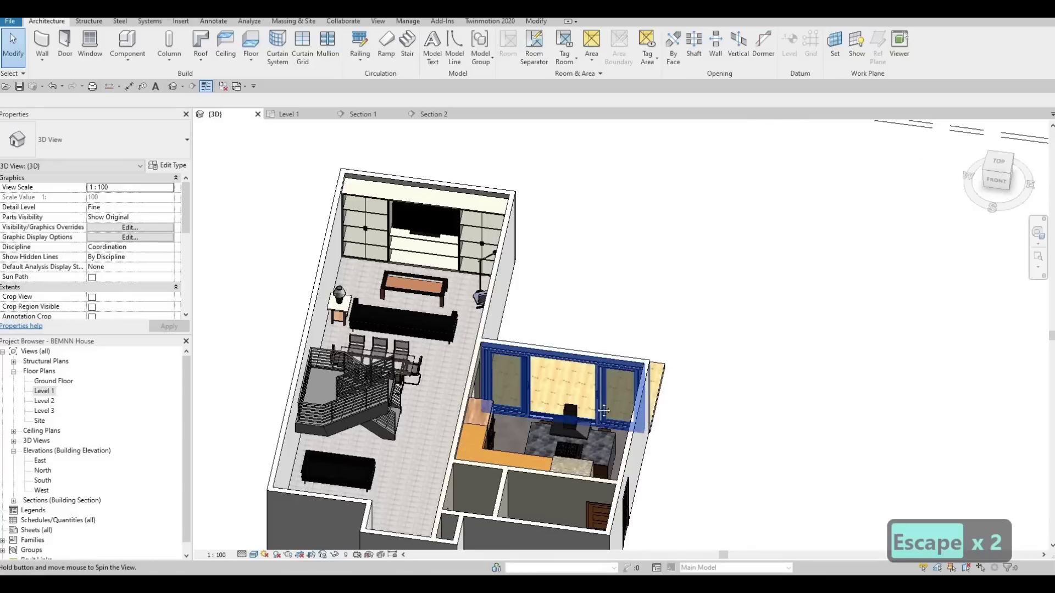
middle_click_drag(535, 349, 478, 349, "shift")
scroll(386, 321, "up", 3)
scroll(386, 321, "down", 3)
scroll(421, 368, "up", 6)
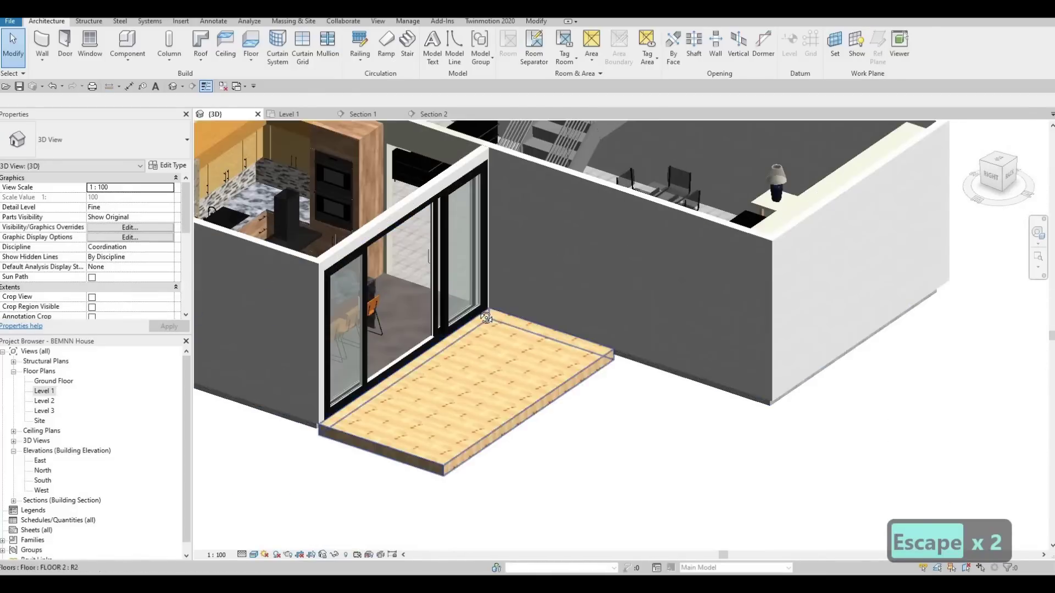
middle_click_drag(421, 367, 456, 315, "shift")
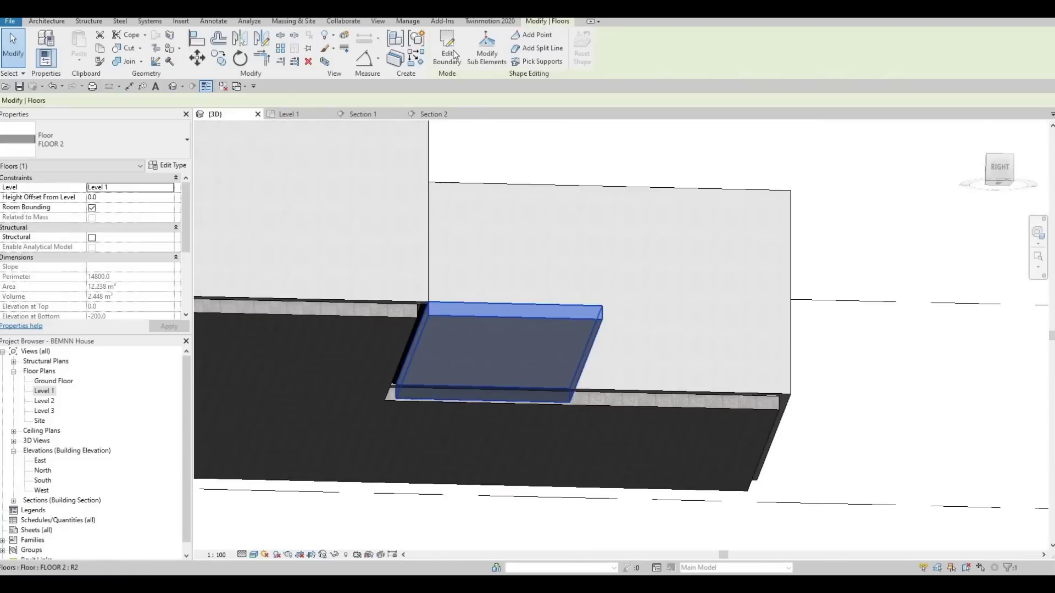
- Edit the pine floor's boundary on Level 1, align its inner edge with the kitchen floor's edge at the sliding doors, and finish the sketch
double_click(416, 371)
mouse_move(410, 431)
middle_mouse_down("shift")
mouse_move(410, 461)
mouse_move(83, 411)
middle_mouse_up("shift")
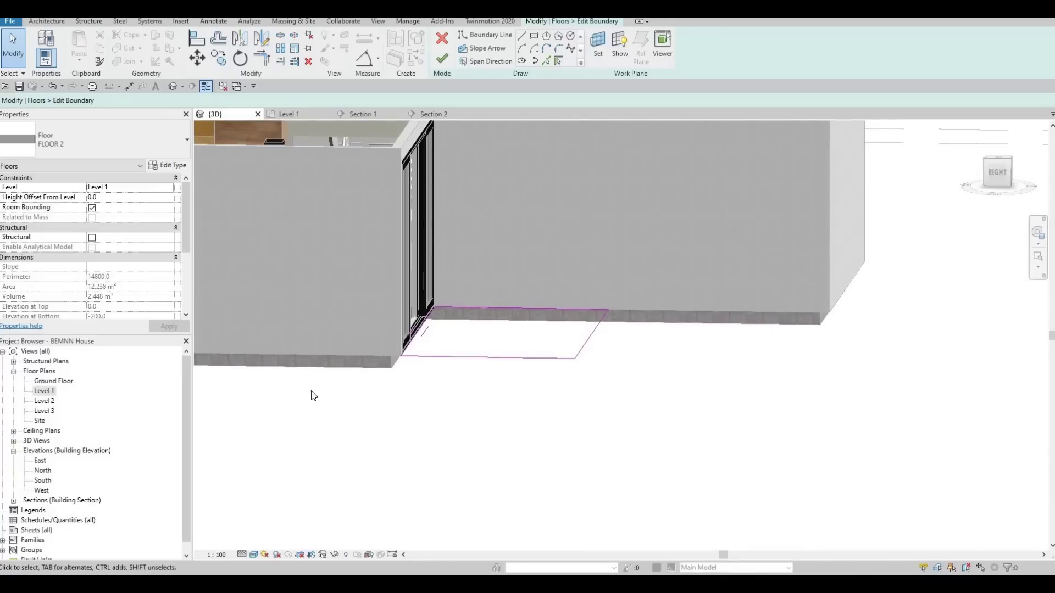
key("ctrl+Tab")
scroll(522, 358, "up", 5)
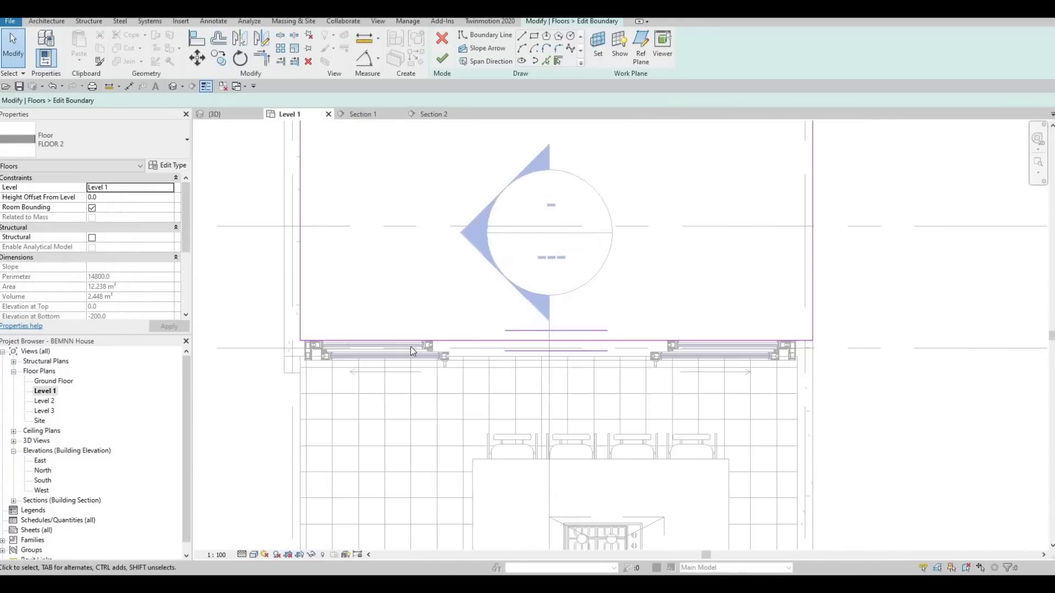
scroll(618, 352, "up", 4)
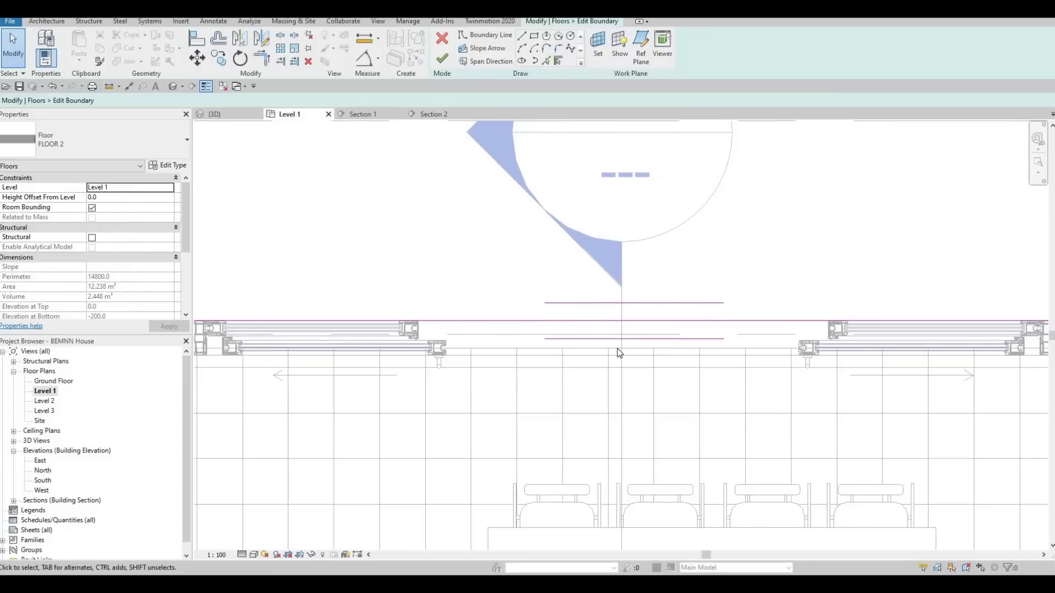
key("a")
key("l")
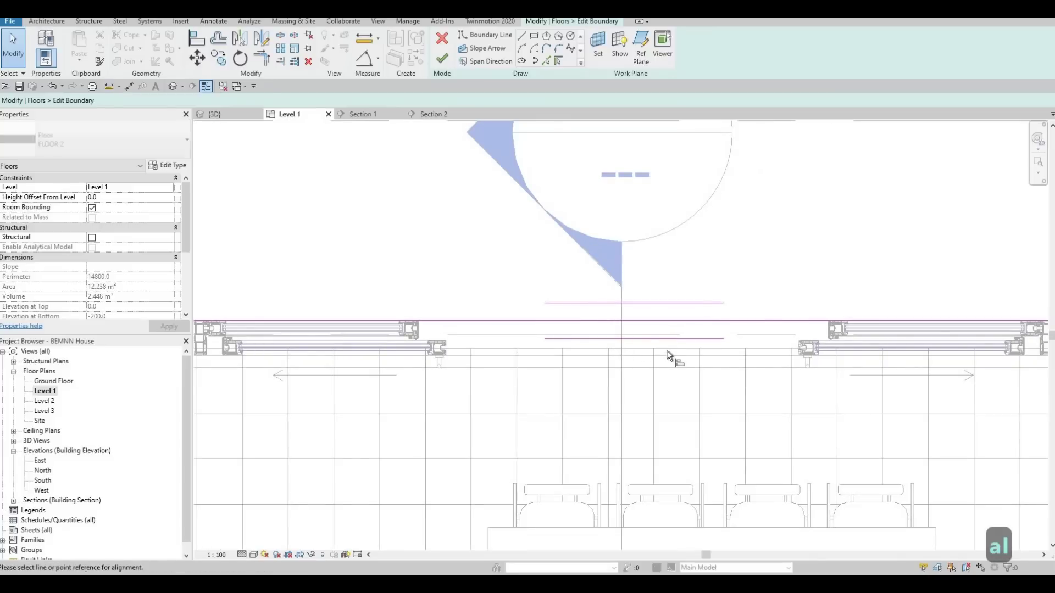
key("Tab")
left_click(680, 327)
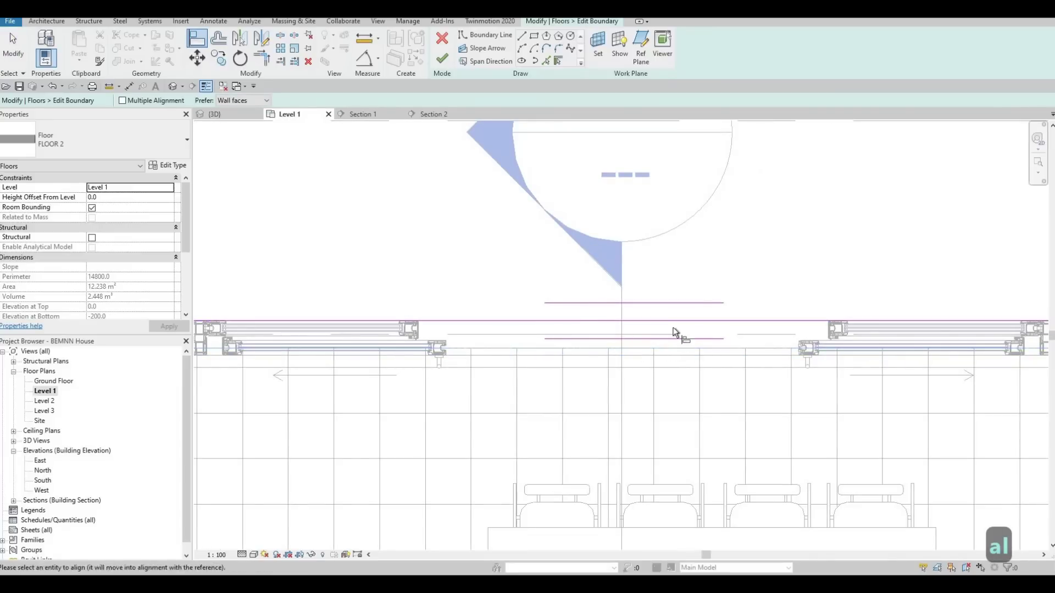
left_click(588, 303)
key("Escape")
key("Escape")
left_click(448, 59)
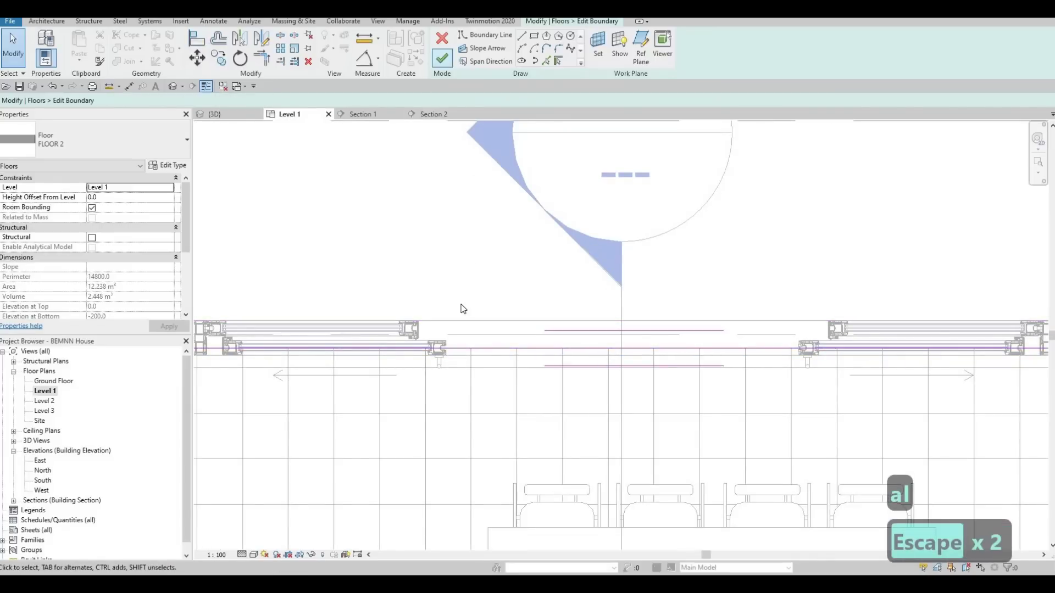
scroll(460, 305, "down", 3)
key("Escape")
key("Escape")
key("Escape")
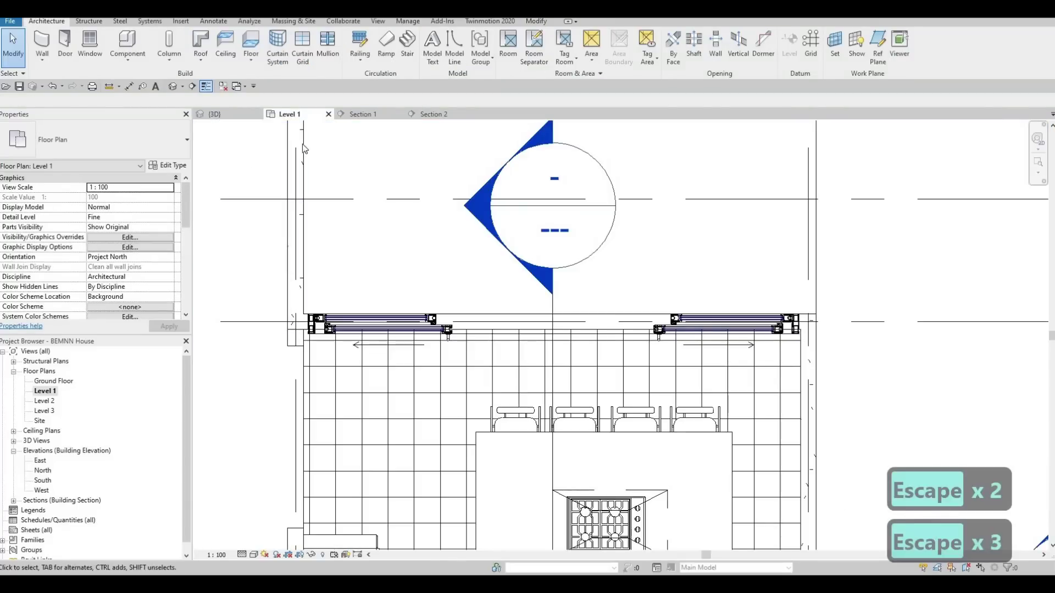
- Examine the pine floor's joint with the sliding doors and the kitchen interior in the 3D view
key("ctrl+Tab")
middle_click_drag(471, 230, 276, 264, "shift")
scroll(285, 266, "up", 8)
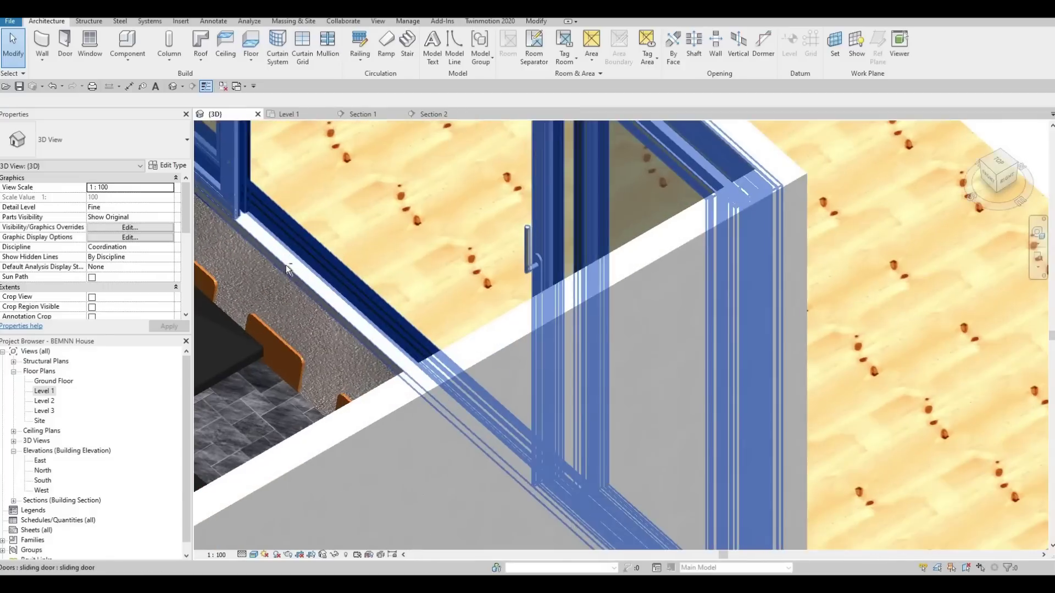
scroll(320, 271, "down", 5)
middle_click_drag(320, 272, 441, 333, "shift")
scroll(348, 296, "down", 3)
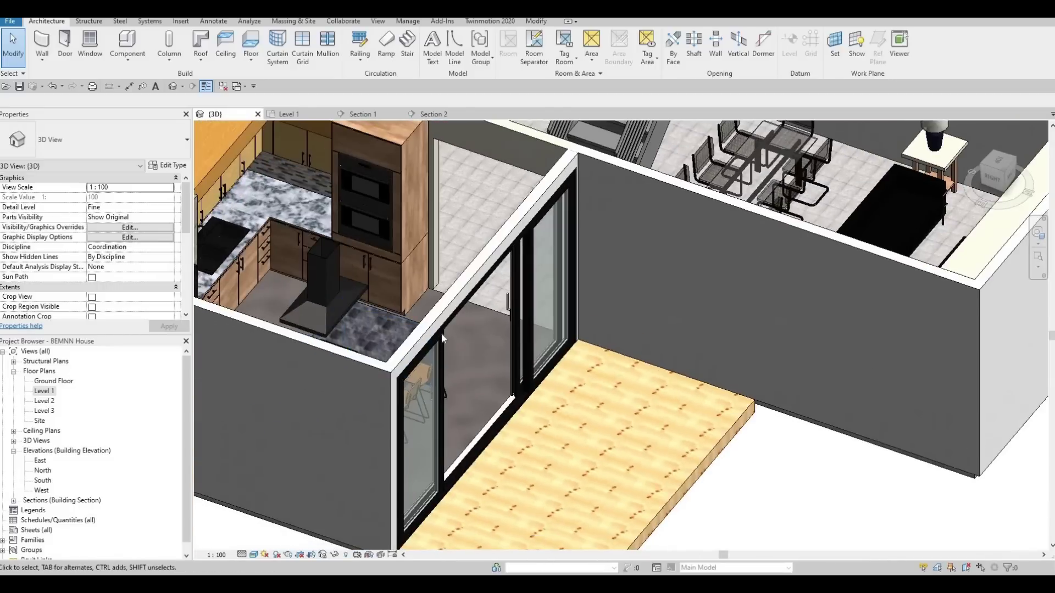
middle_click_drag(376, 368, 549, 415, "shift")
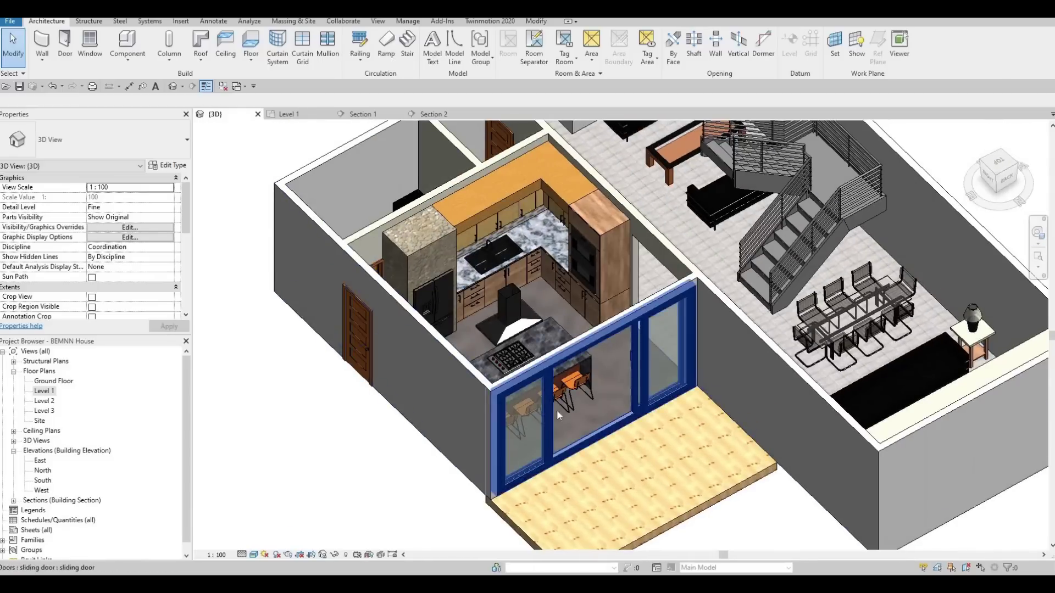
scroll(552, 384, "up", 2)
scroll(544, 354, "up", 3)
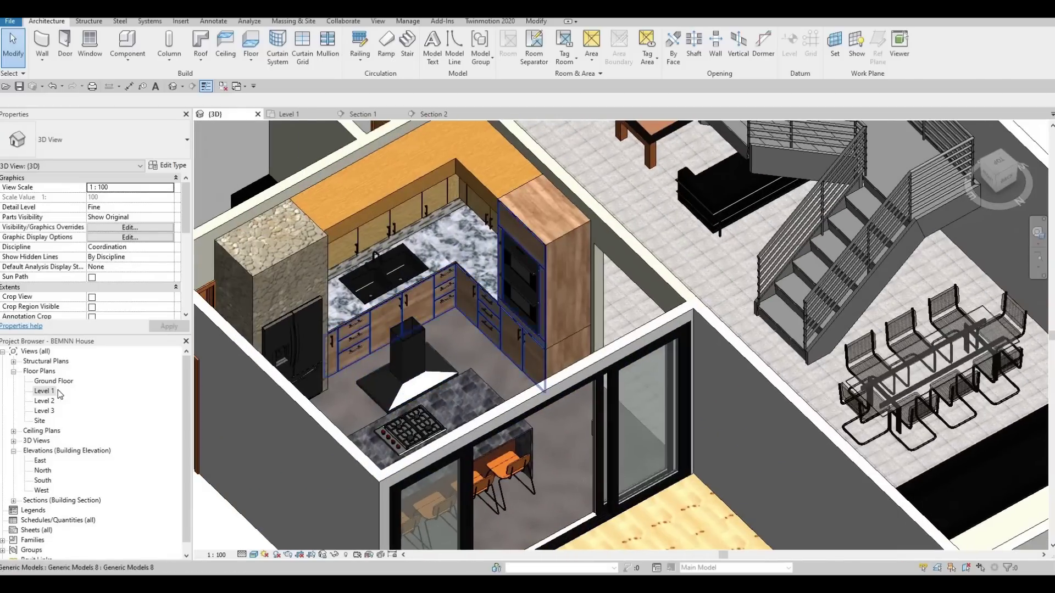
- In the Level 1 plan, draw a Curtain Wall along the living area's exterior wall facing the pine floor, ending about 270 mm before grid C
double_click(44, 391)
scroll(509, 257, "down", 5)
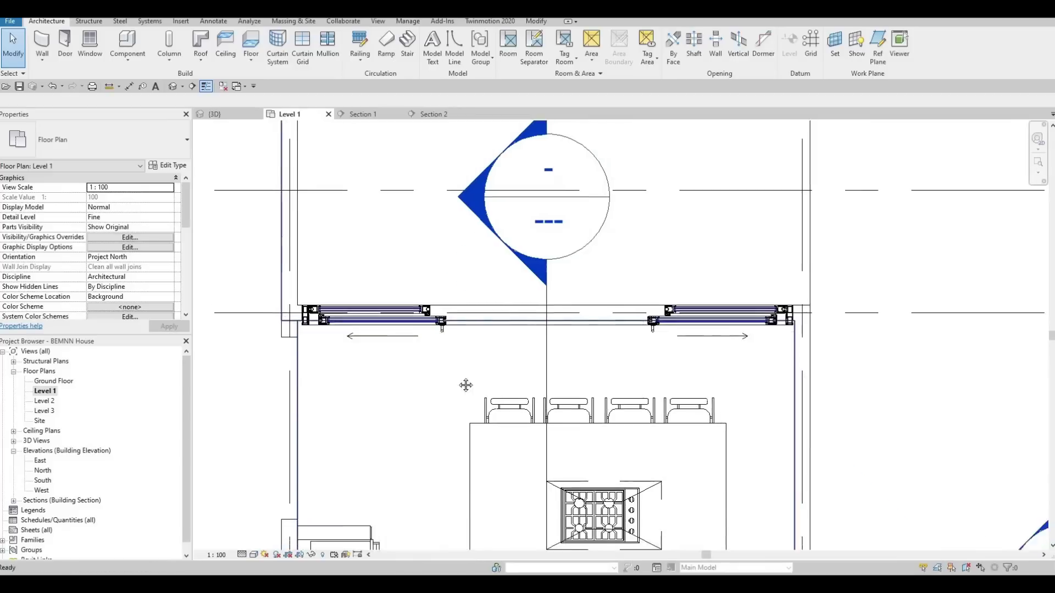
scroll(509, 256, "up", 2)
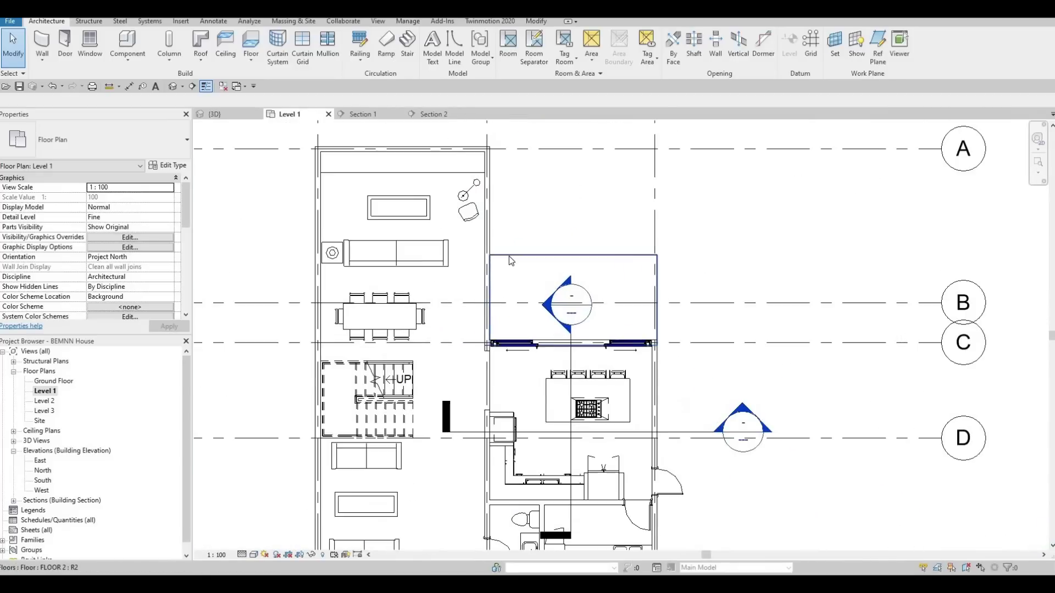
left_click(53, 40)
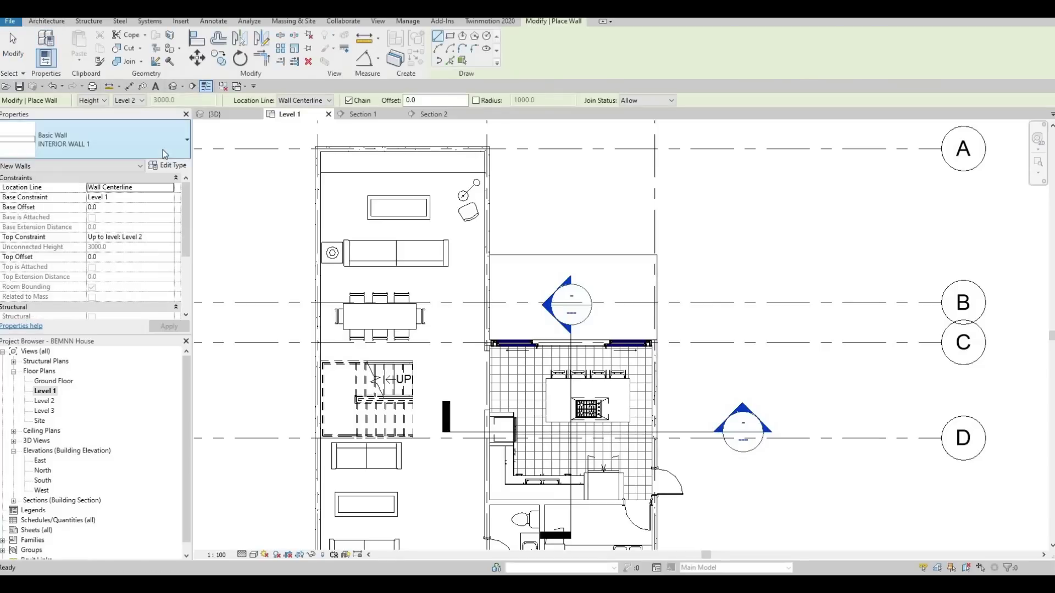
left_click(165, 154)
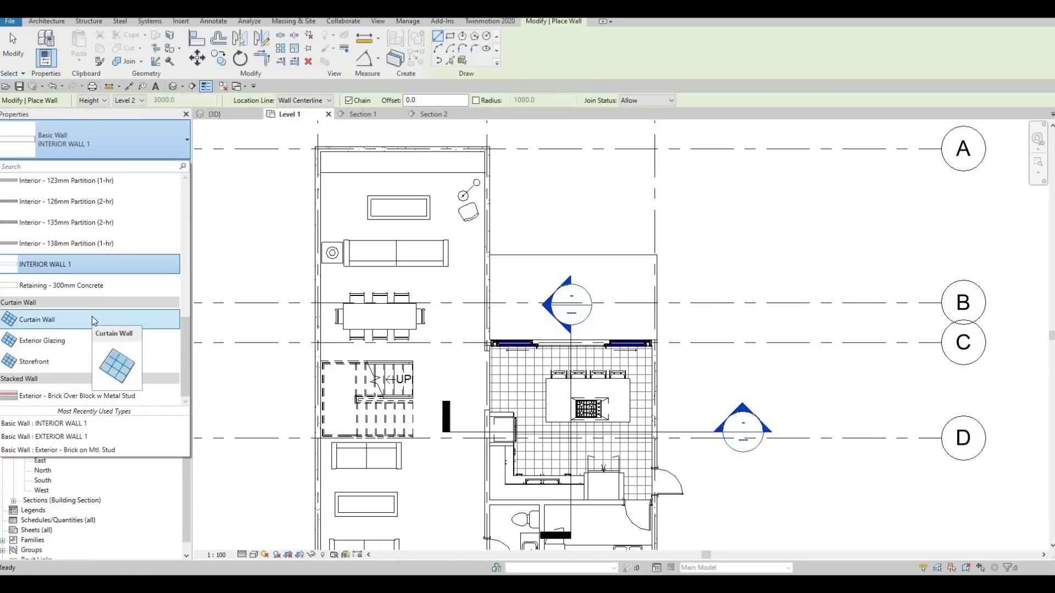
left_click(92, 319)
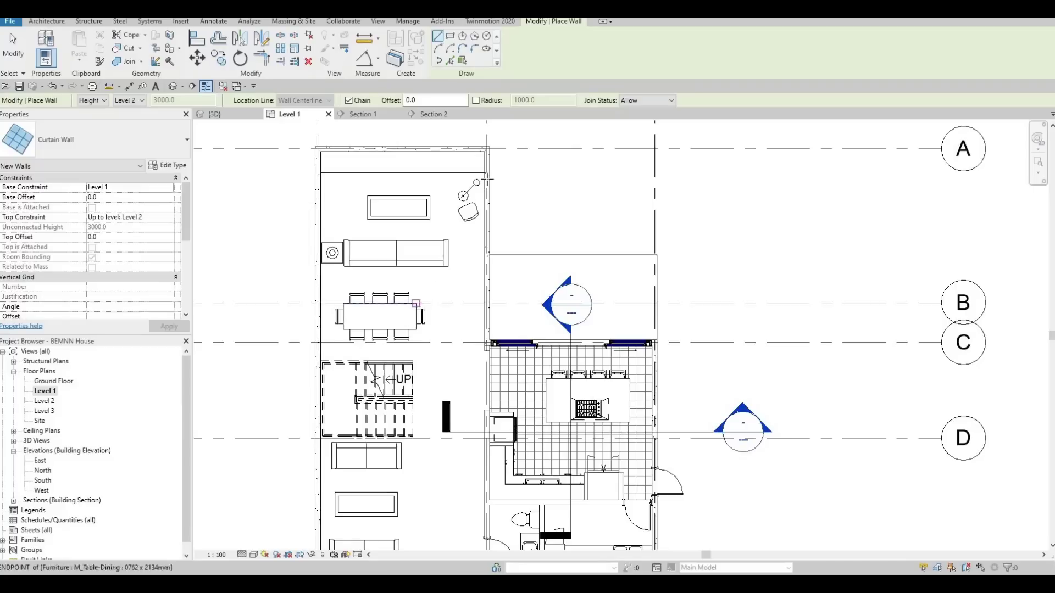
scroll(487, 179, "up", 5)
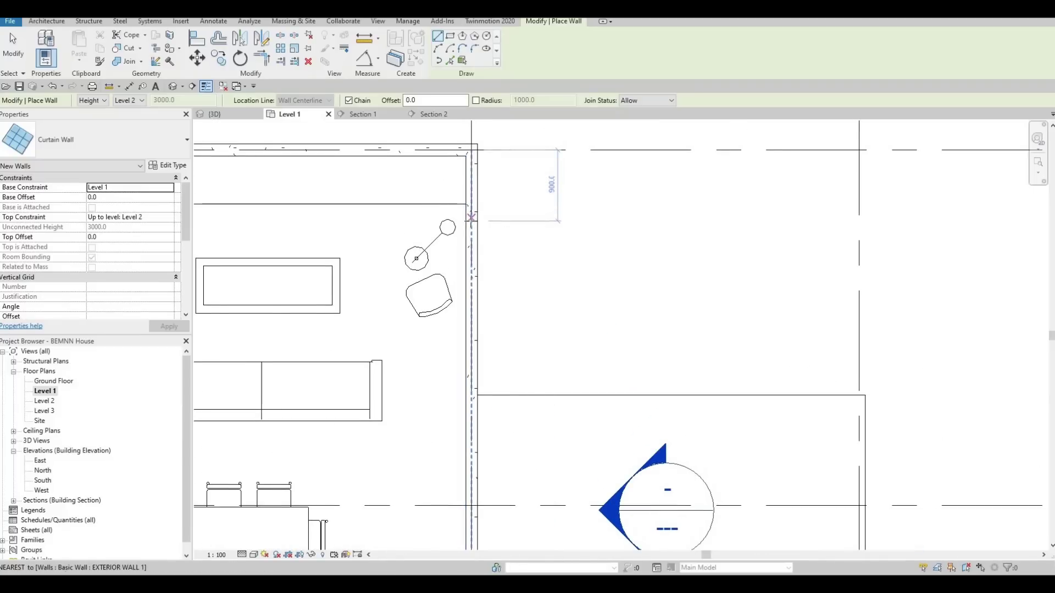
left_click(472, 221)
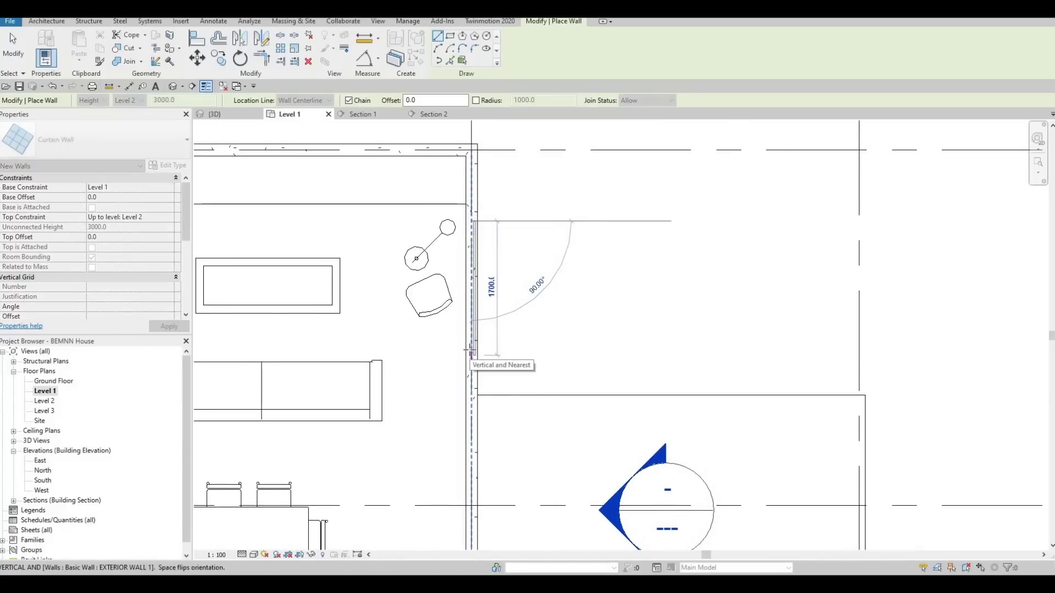
scroll(466, 192, "up", 5)
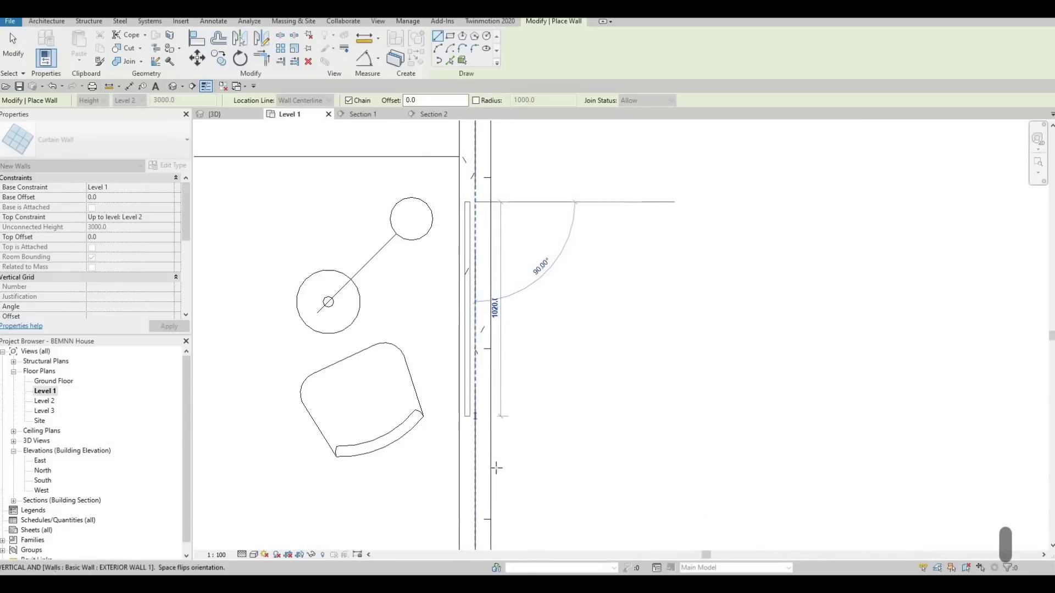
scroll(497, 468, "down", 4)
scroll(496, 380, "up", 6)
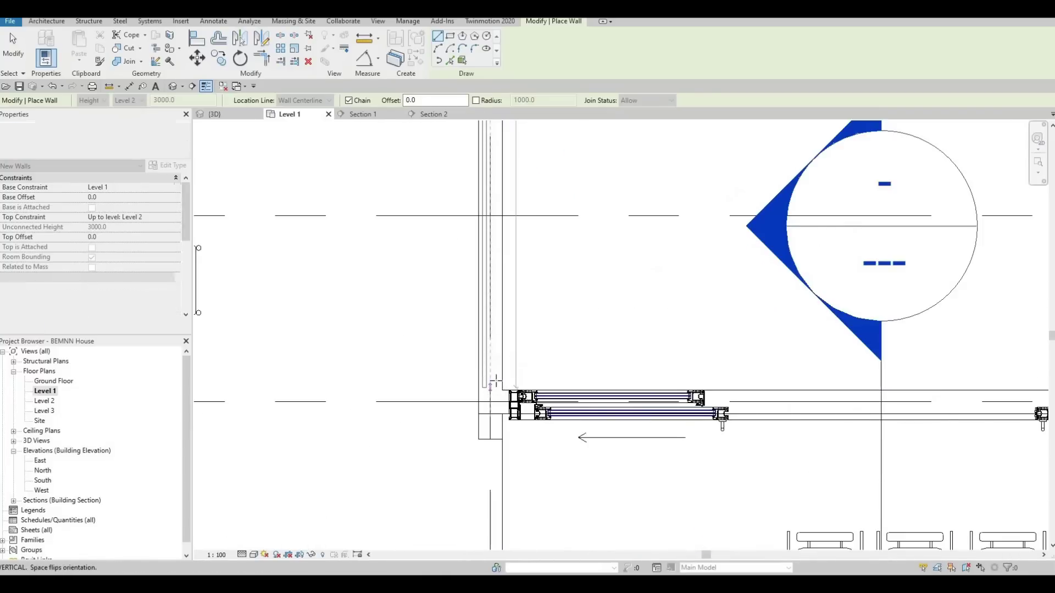
left_click(497, 380)
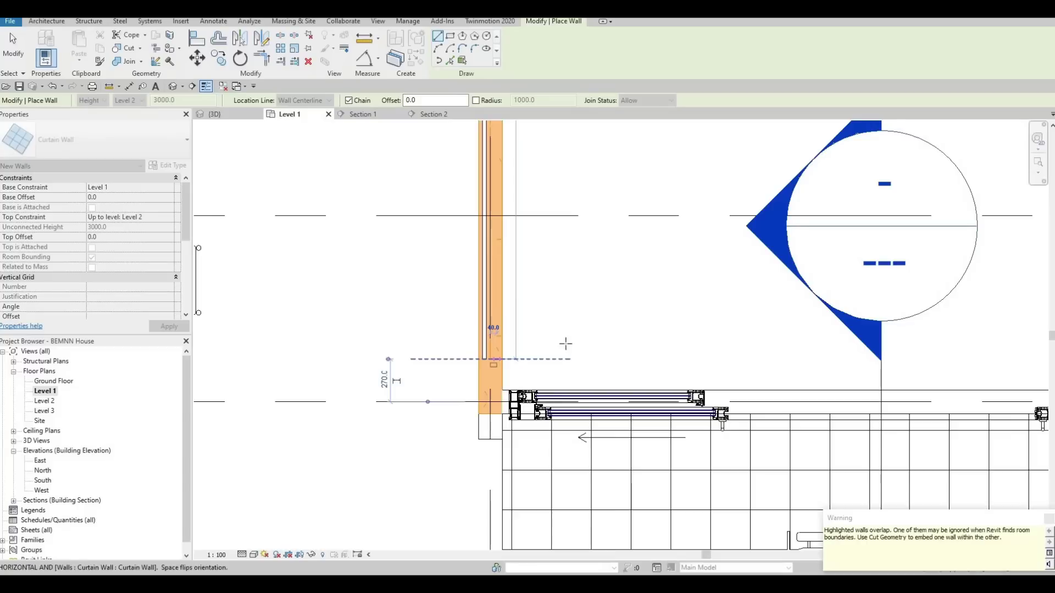
key("Escape")
- Draw a second Curtain Wall along the kitchen's exterior side wall, from just inside the sliding doors to just before the exterior side door
scroll(368, 309, "down", 3)
scroll(583, 249, "down", 1)
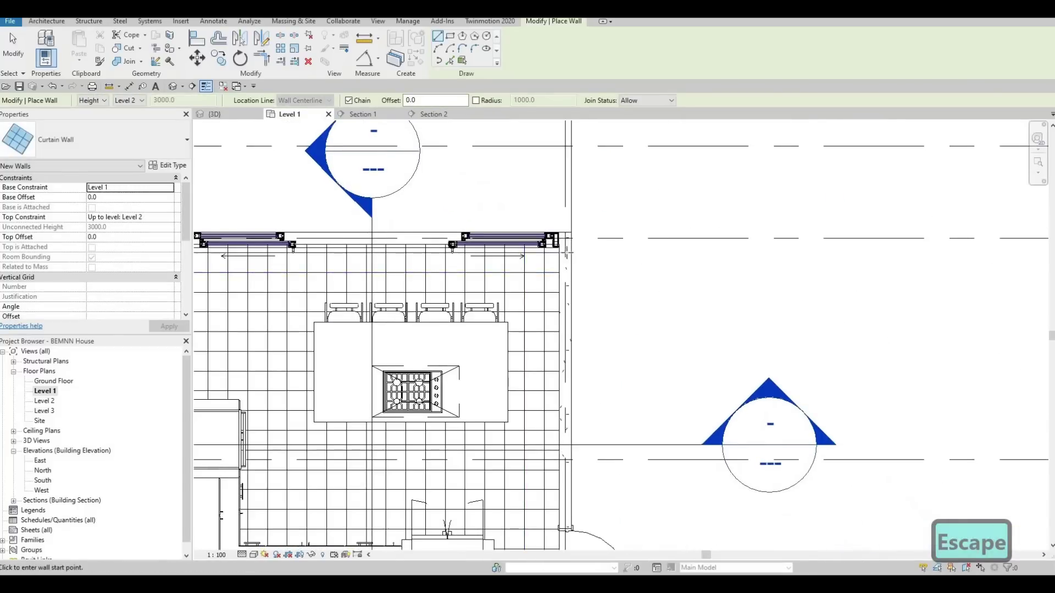
scroll(555, 241, "up", 3)
left_click(555, 347)
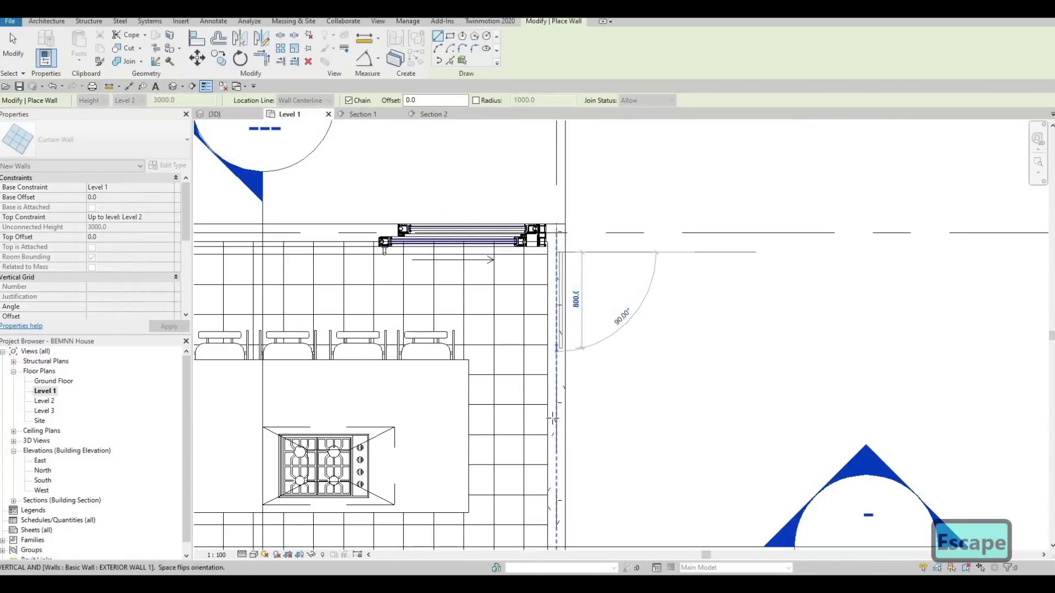
middle_click_drag(552, 525, 550, 184)
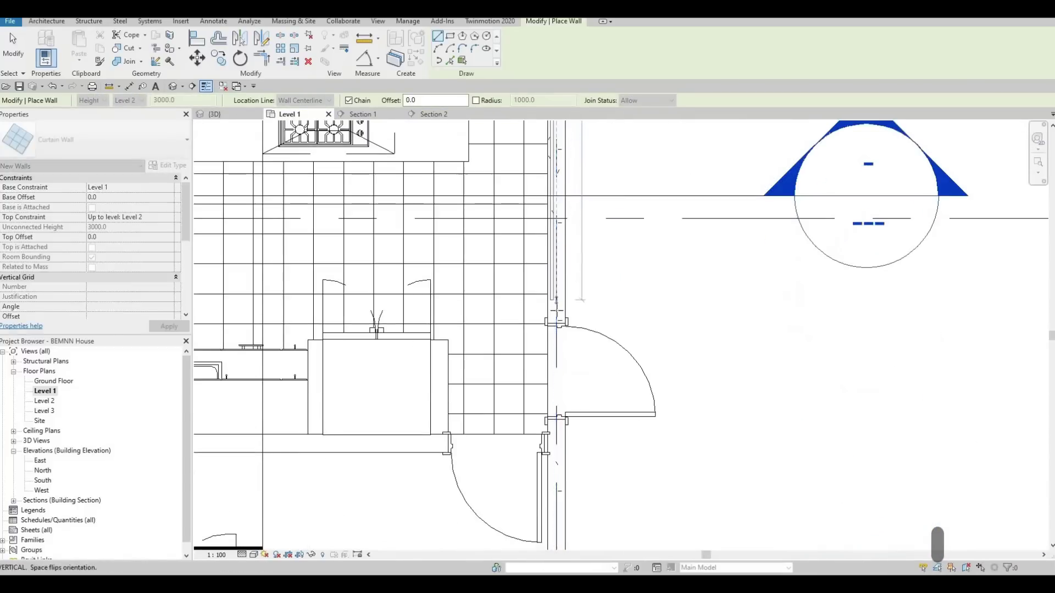
scroll(558, 311, "up", 2)
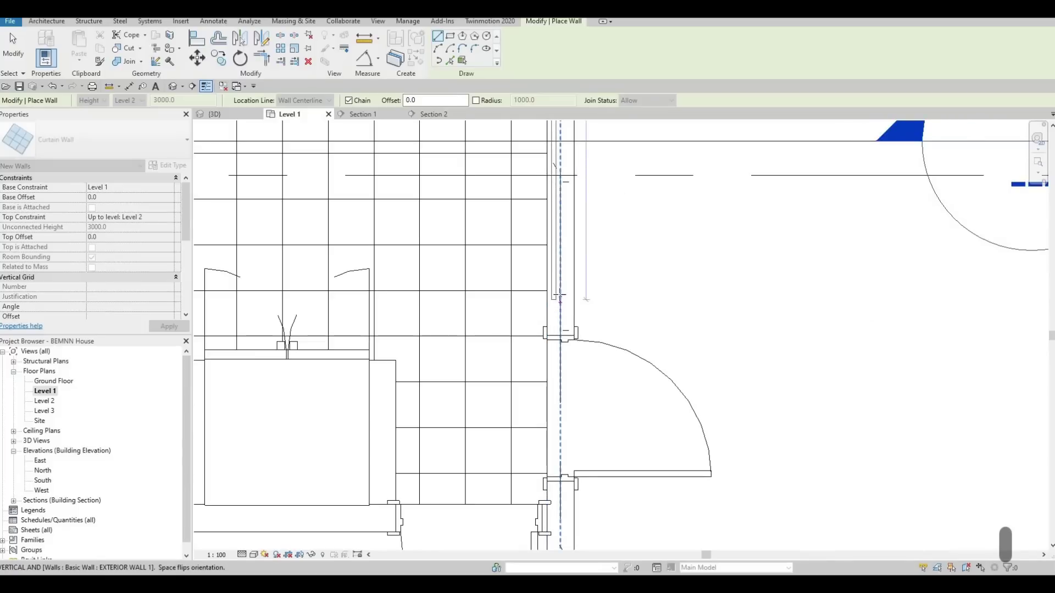
left_click(559, 295)
key("Escape")
key("Escape")
scroll(603, 309, "down", 3)
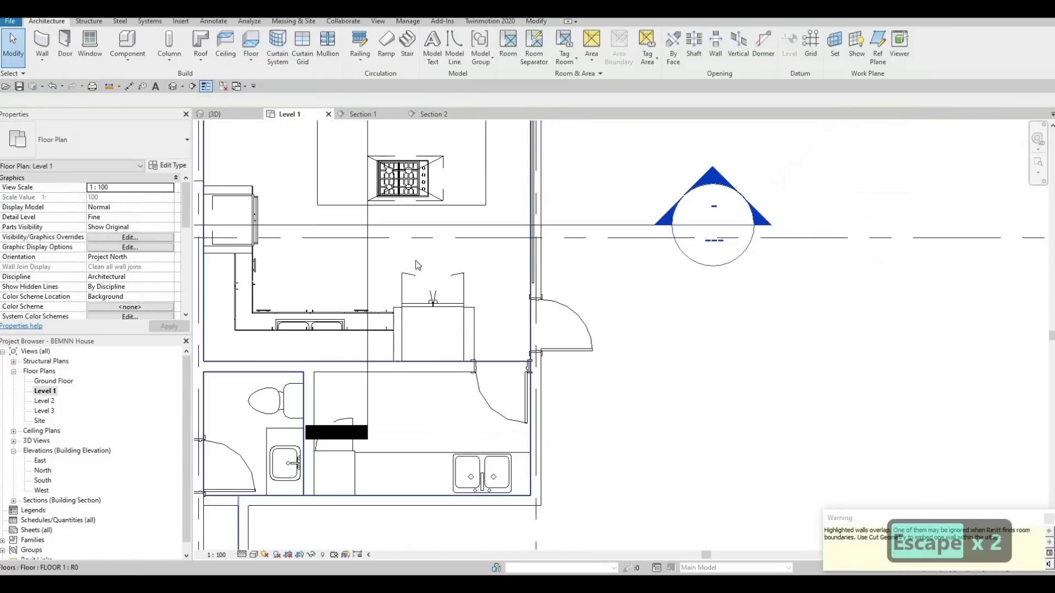
- Draw a Curtain Wall along the living area's outer side wall, from just past grid D to just before the front corner
scroll(584, 338, "up", 2)
scroll(584, 338, "down", 5)
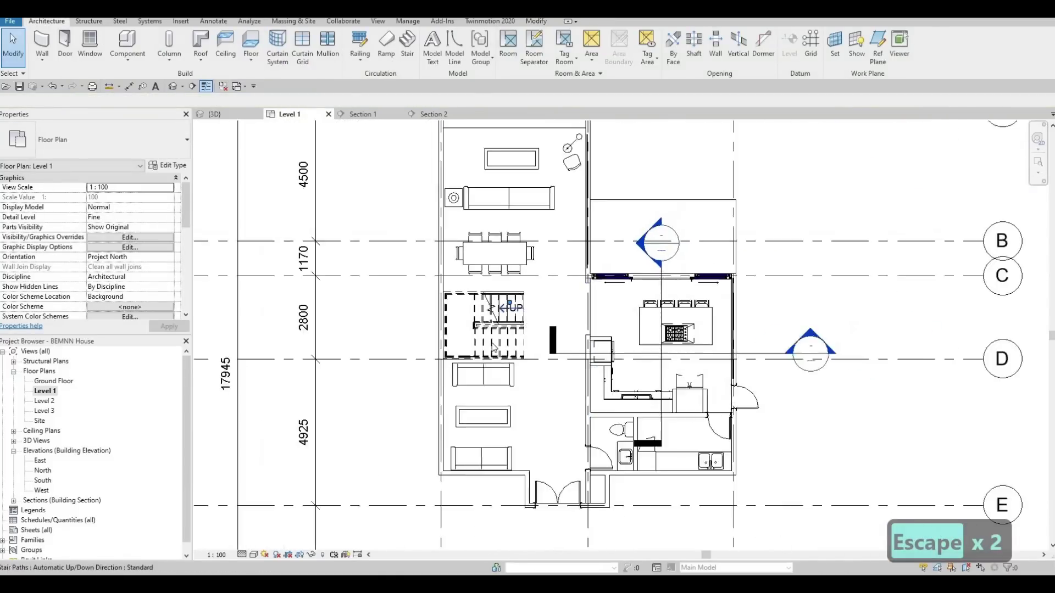
scroll(490, 350, "up", 2)
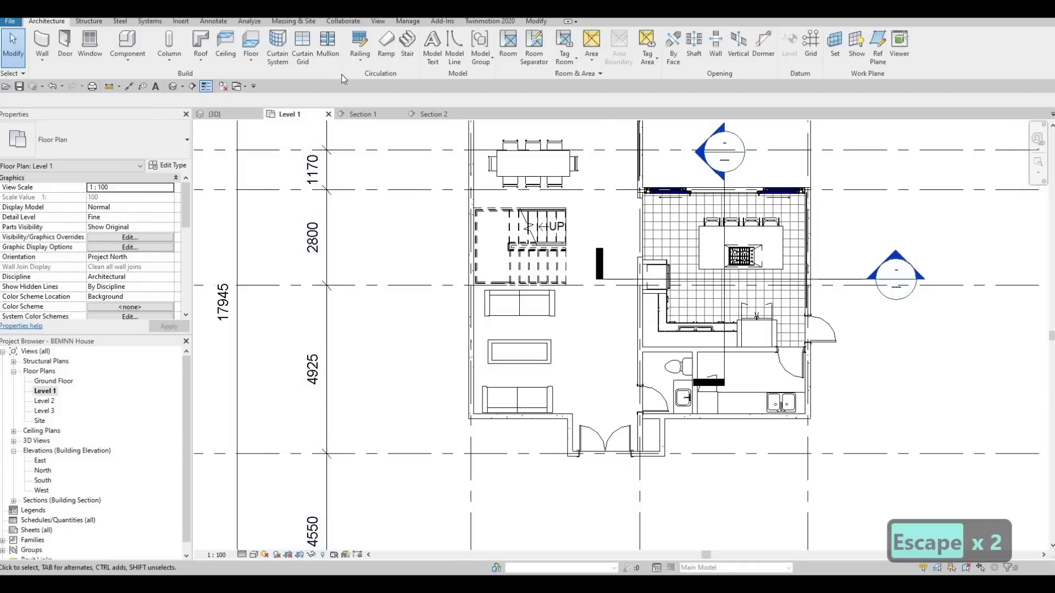
left_click(42, 47)
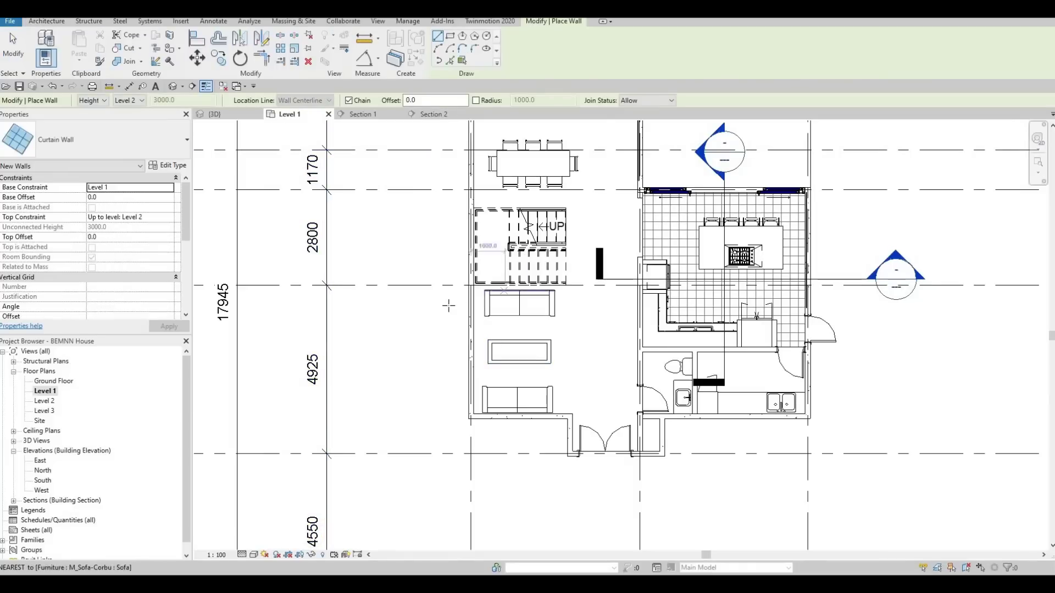
scroll(449, 306, "up", 5)
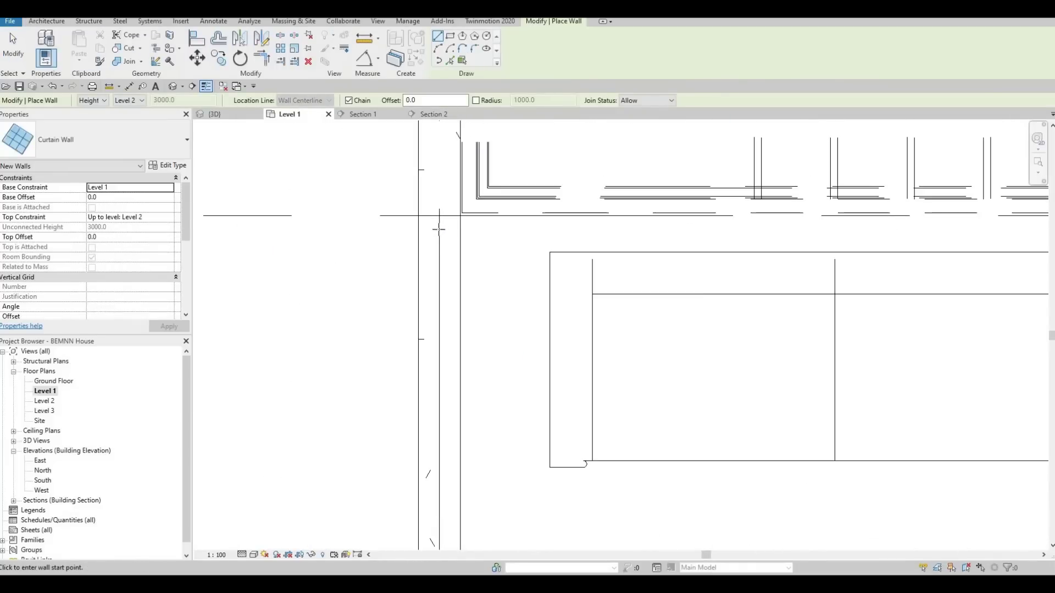
left_click(439, 230)
scroll(448, 384, "down", 4)
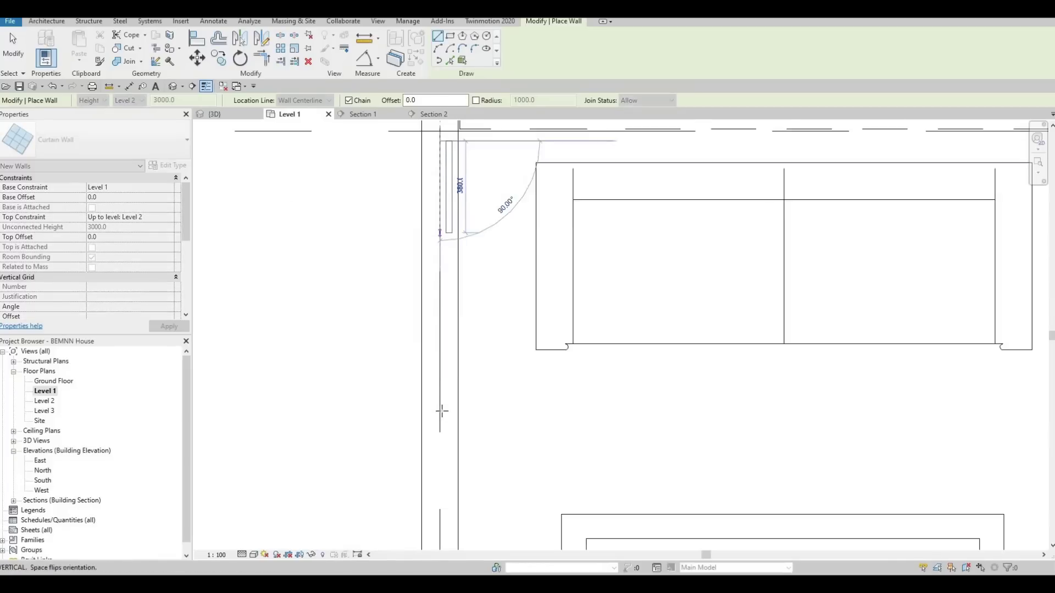
scroll(444, 430, "up", 2)
middle_click_drag(444, 430, 443, 418)
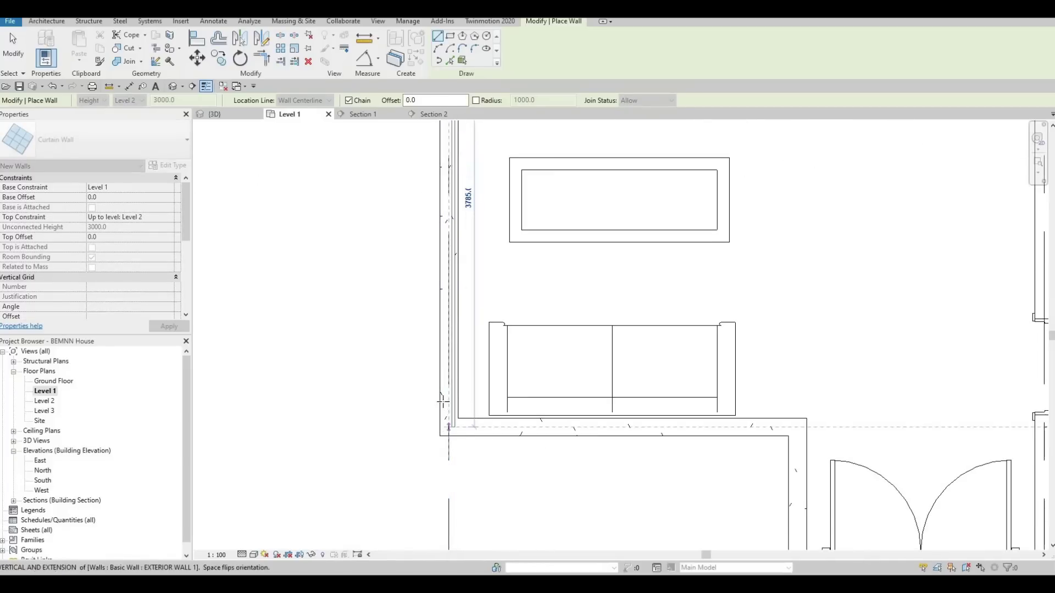
left_click(446, 406)
key("Escape")
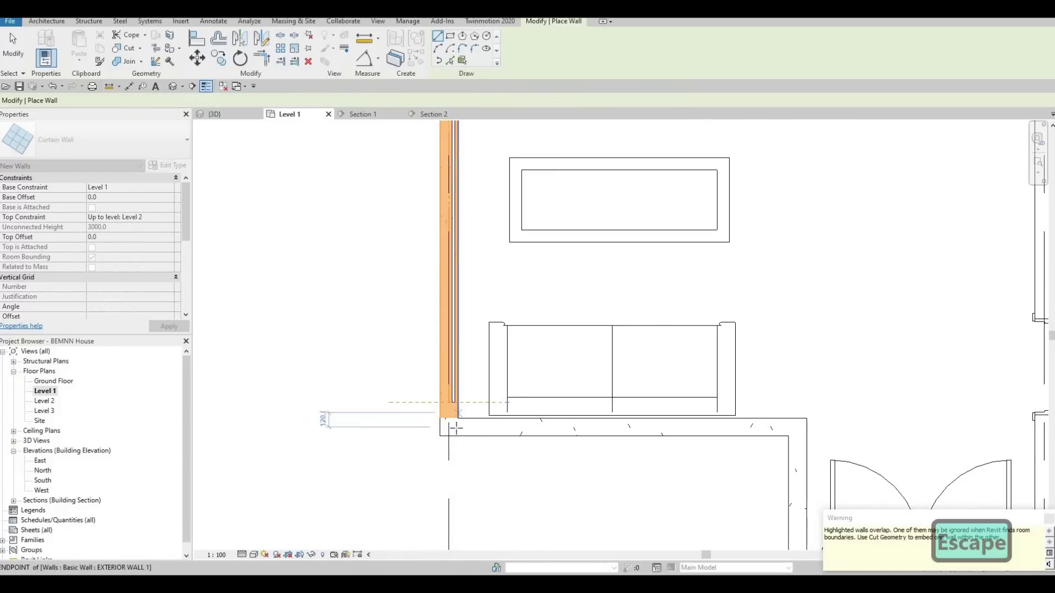
- Draw a Curtain Wall about 2565 mm long along the front exterior wall behind the sofa, starting at the side wall's inner face
left_click(459, 427)
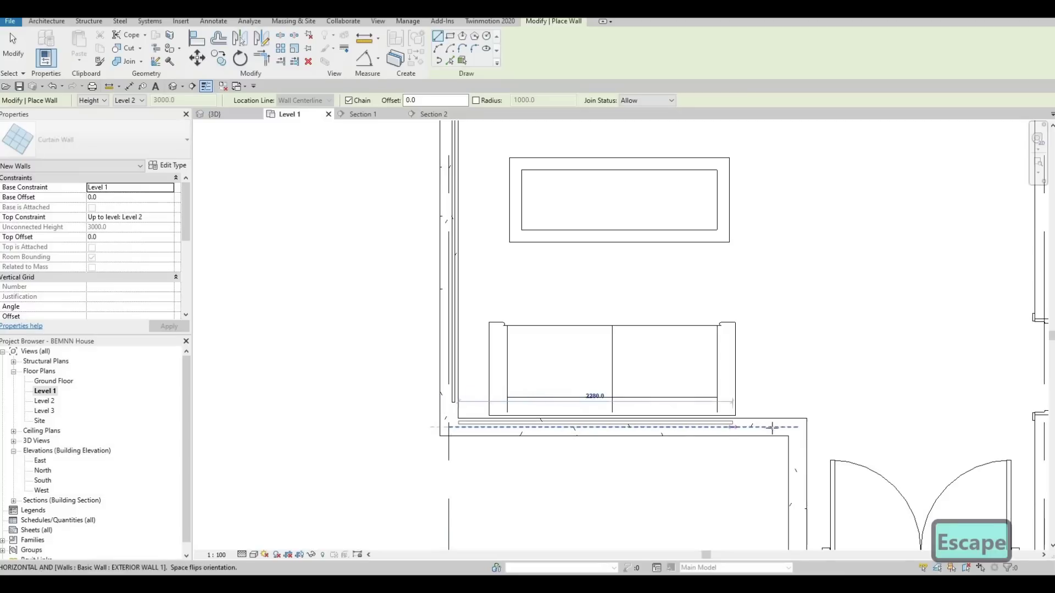
left_click(768, 427)
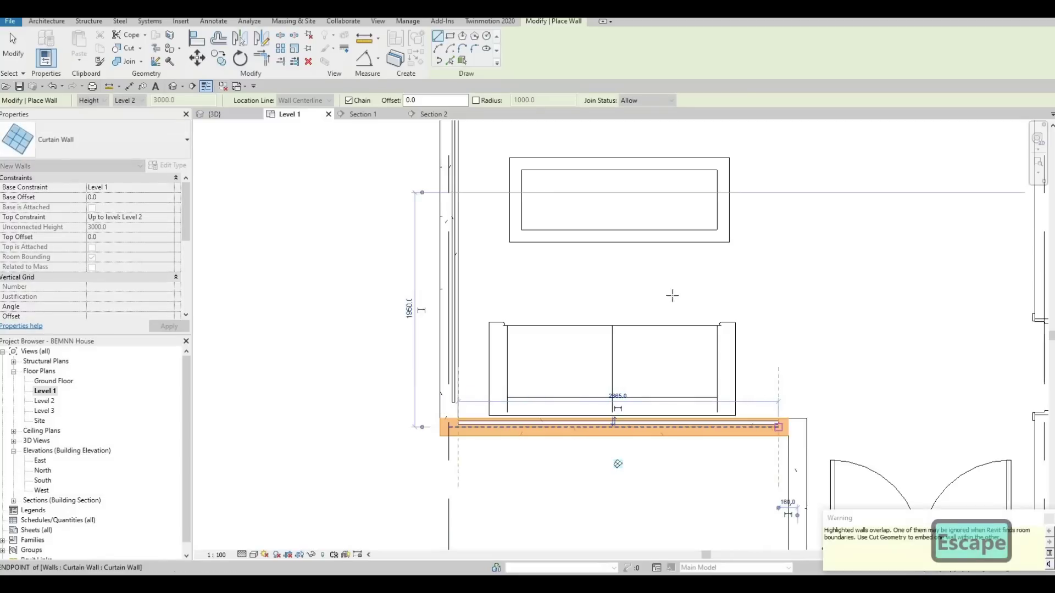
- End the curtain wall drawing and look over the living area, front entrance and service rooms in the Level 1 plan
key("Escape")
scroll(613, 258, "down", 2)
mouse_move(612, 258)
middle_mouse_down()
mouse_move(569, 328)
mouse_move(541, 318)
mouse_move(520, 345)
middle_mouse_up()
scroll(584, 298, "down", 2)
scroll(497, 410, "up", 6)
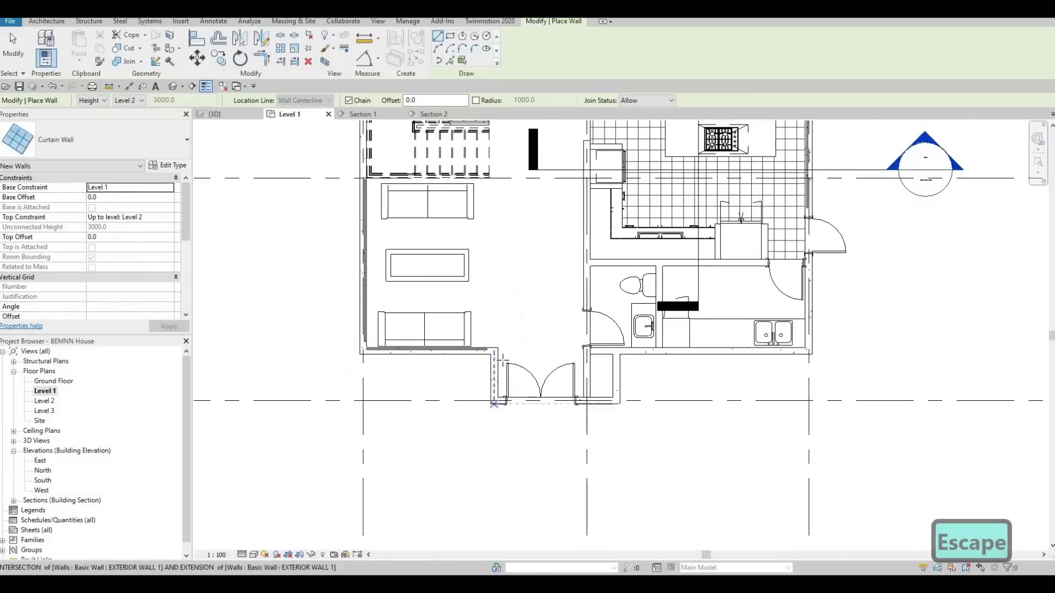
scroll(502, 387, "down", 6)
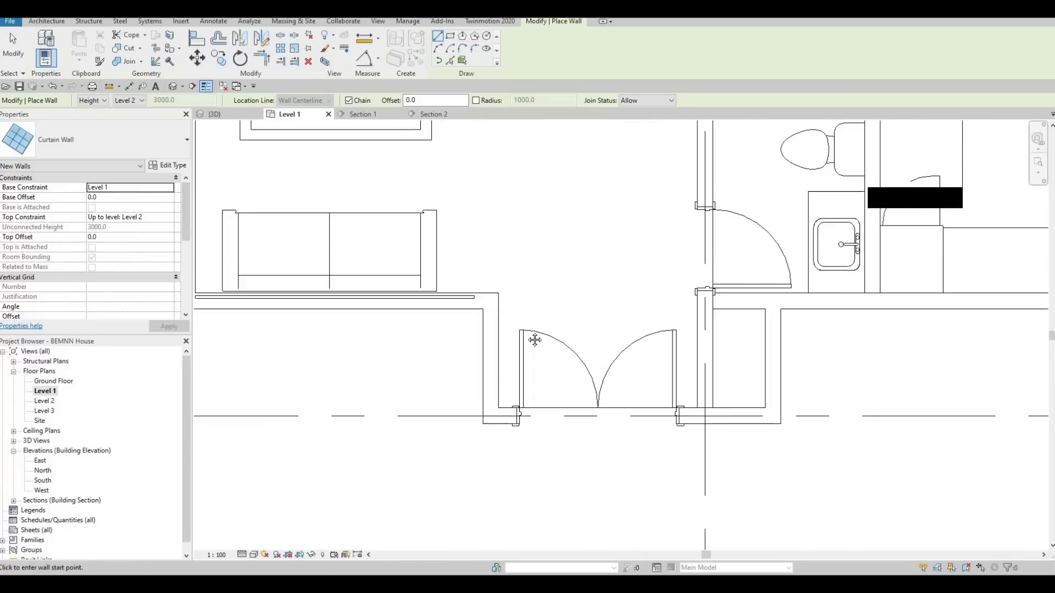
scroll(483, 354, "down", 3)
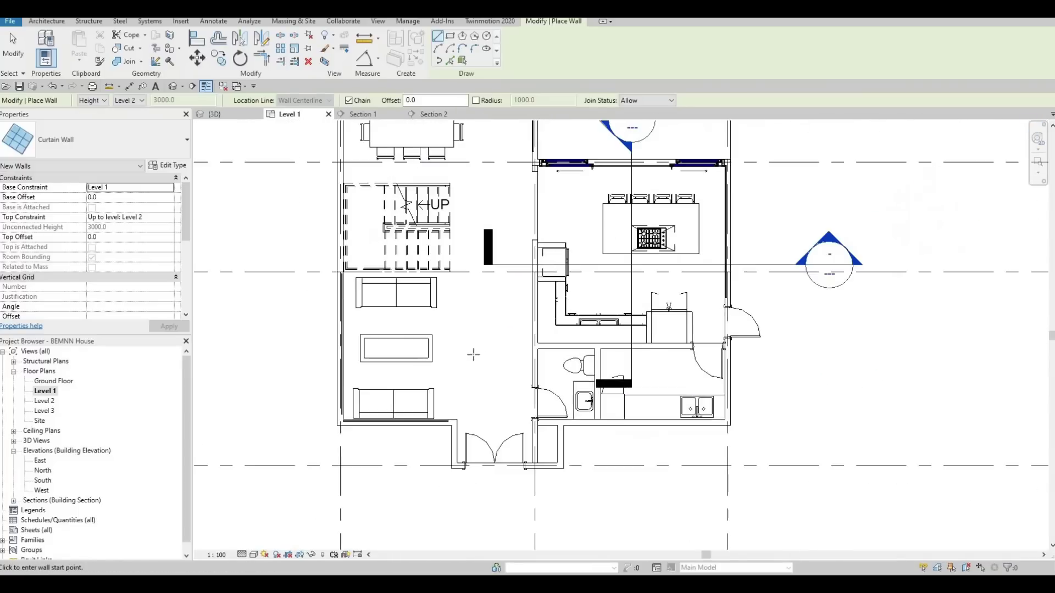
scroll(472, 358, "up", 1)
scroll(439, 341, "down", 4)
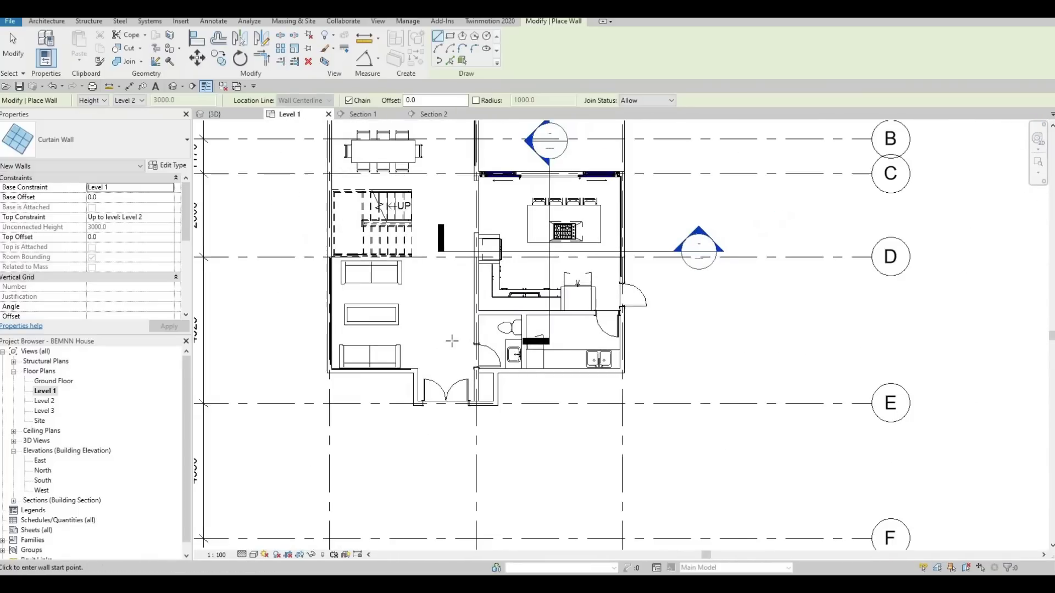
scroll(465, 338, "up", 4)
scroll(464, 338, "up", 2)
key("Escape")
scroll(569, 307, "down", 1)
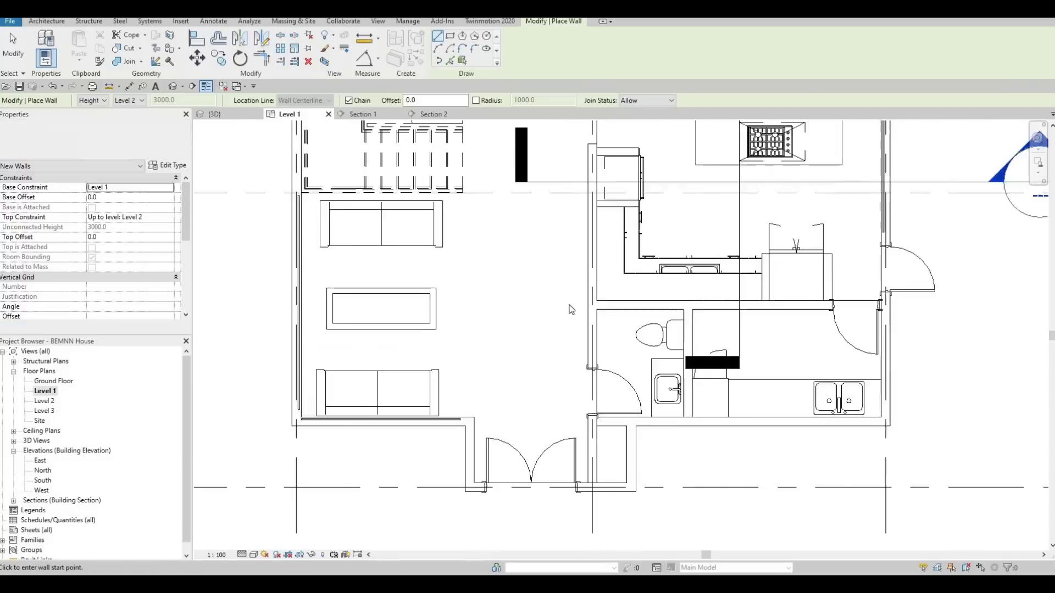
- Load the M_Credenza family from the Storage folder of the Furniture library
left_click(182, 21)
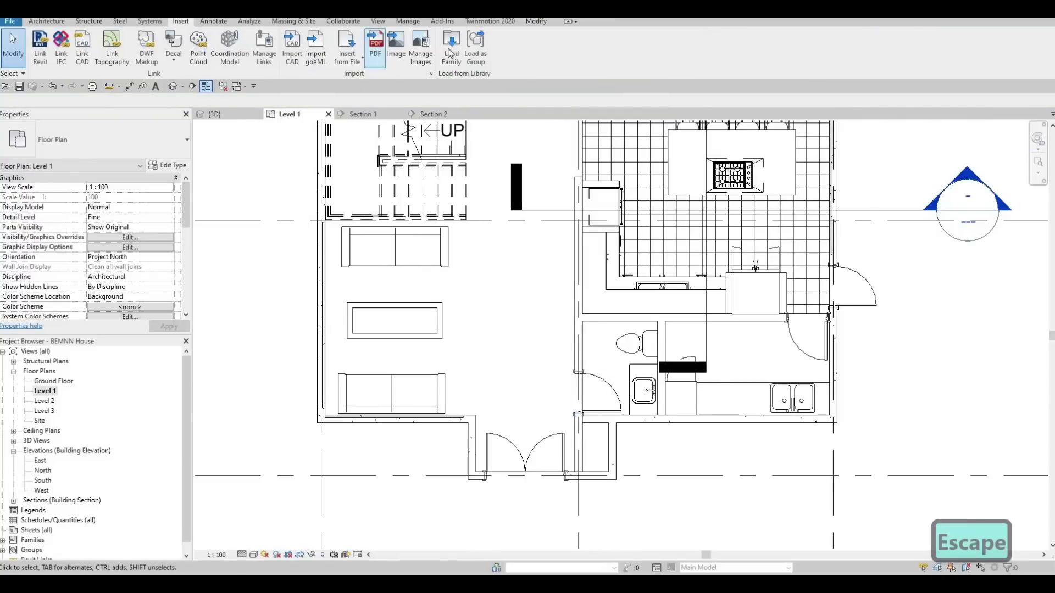
left_click(451, 47)
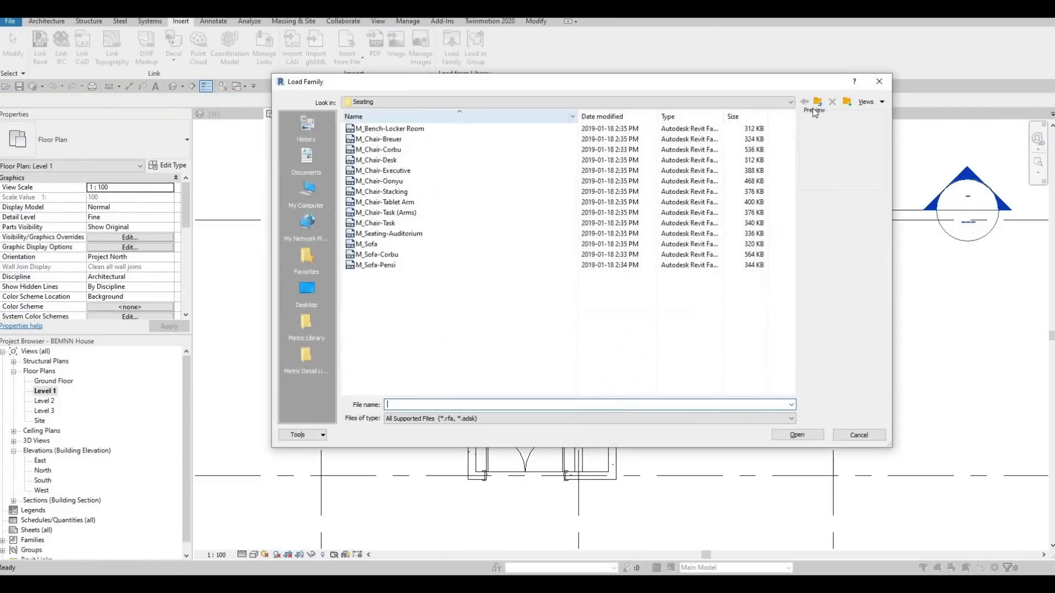
left_click(818, 103)
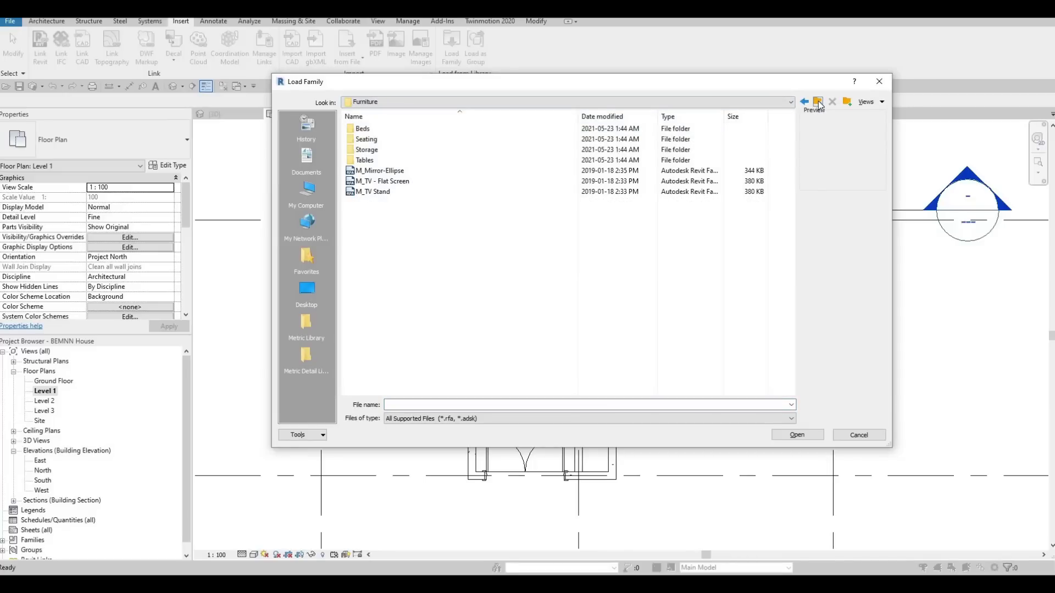
double_click(374, 151)
left_click(385, 171)
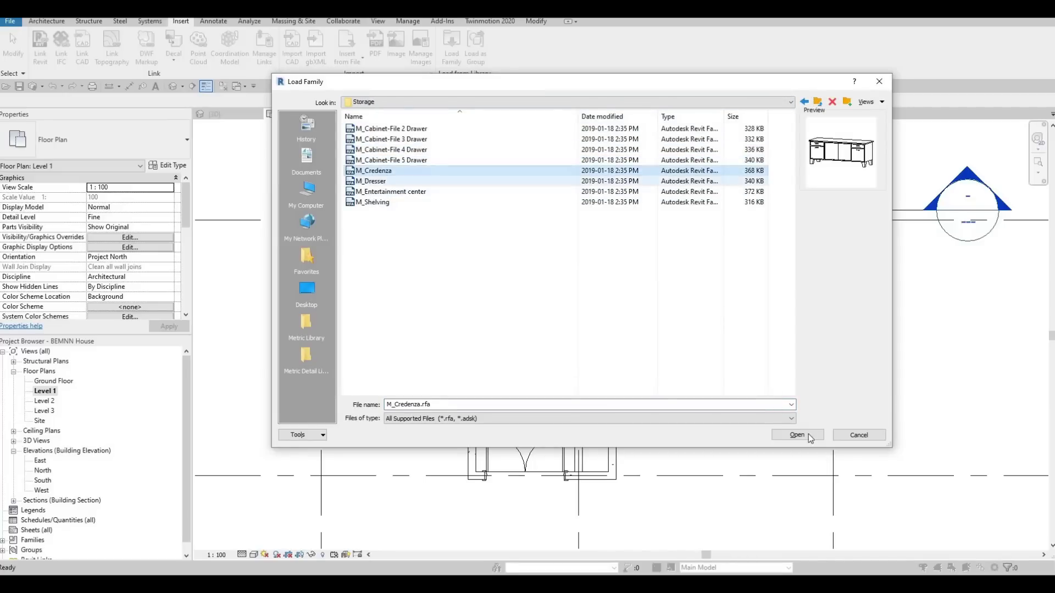
key("Return")
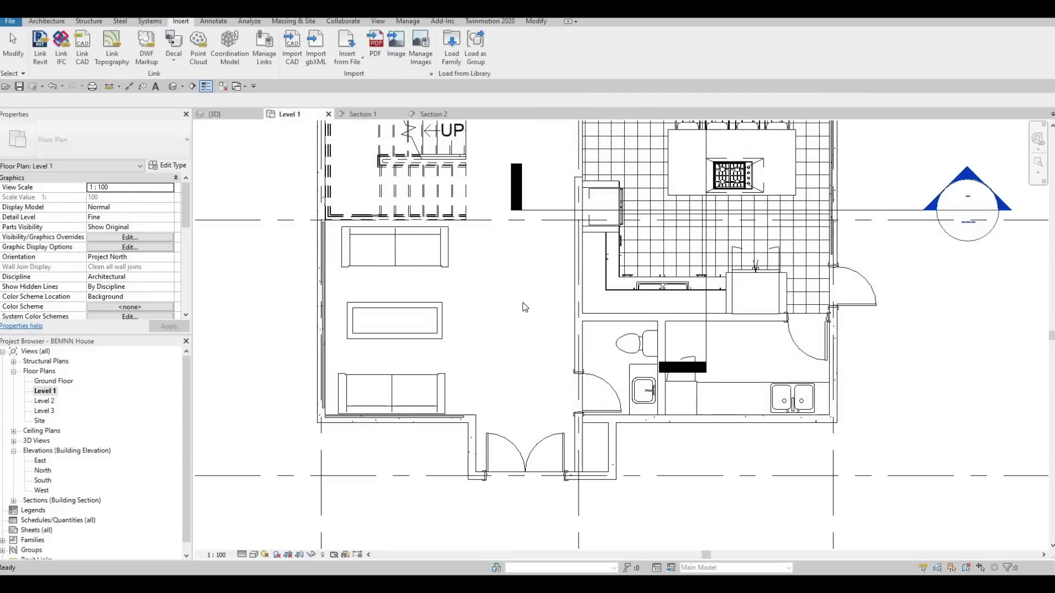
- Place an M_Credenza 1830 x 0610mm, turned lengthwise along the living area's interior wall, across from the coffee table
key("m")
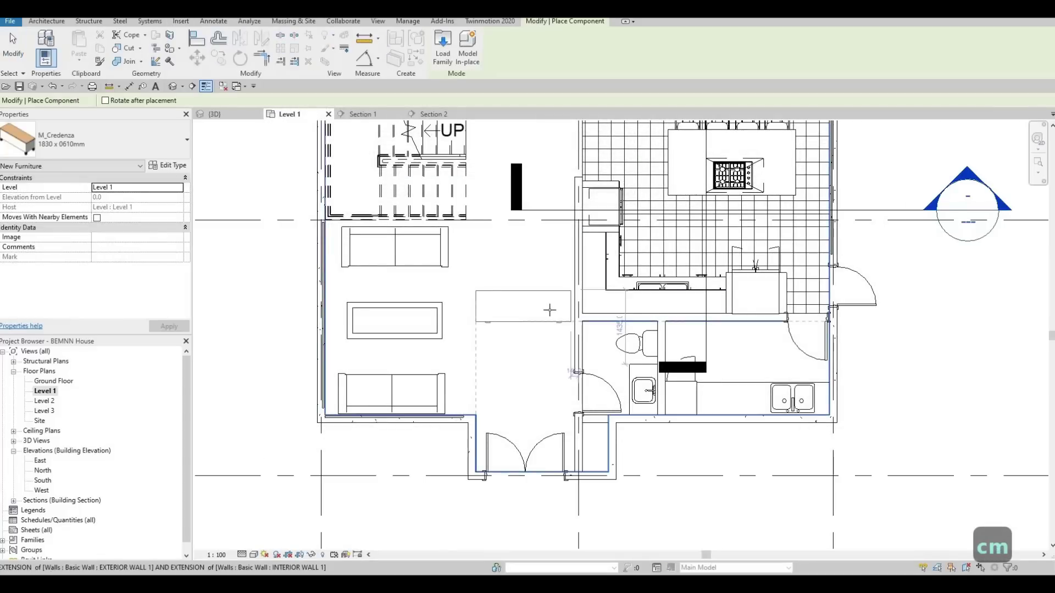
key("c")
key("m")
key("c")
key("m")
scroll(561, 297, "up", 2)
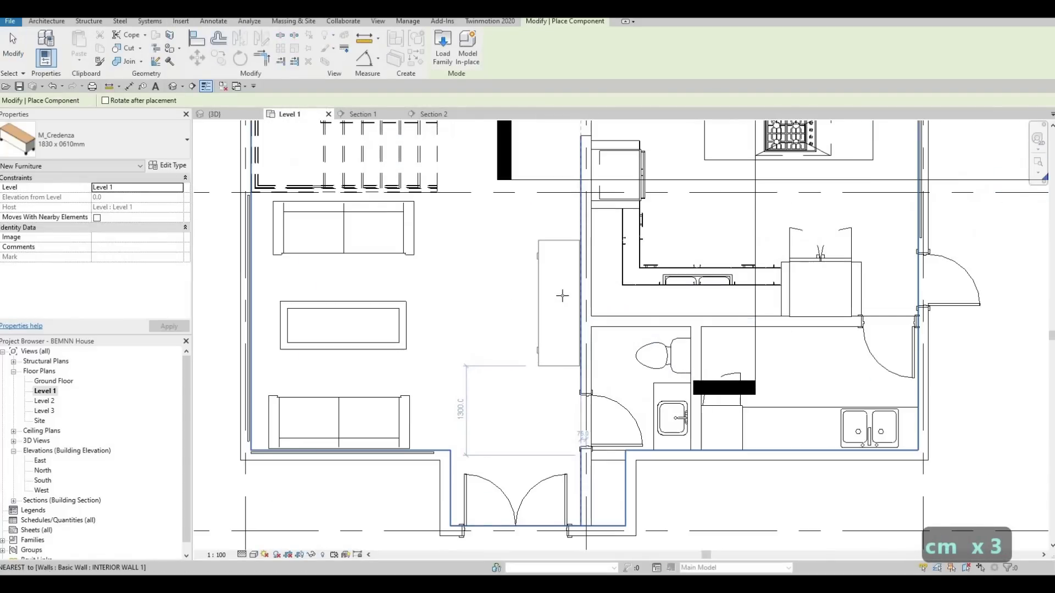
scroll(562, 298, "up", 1)
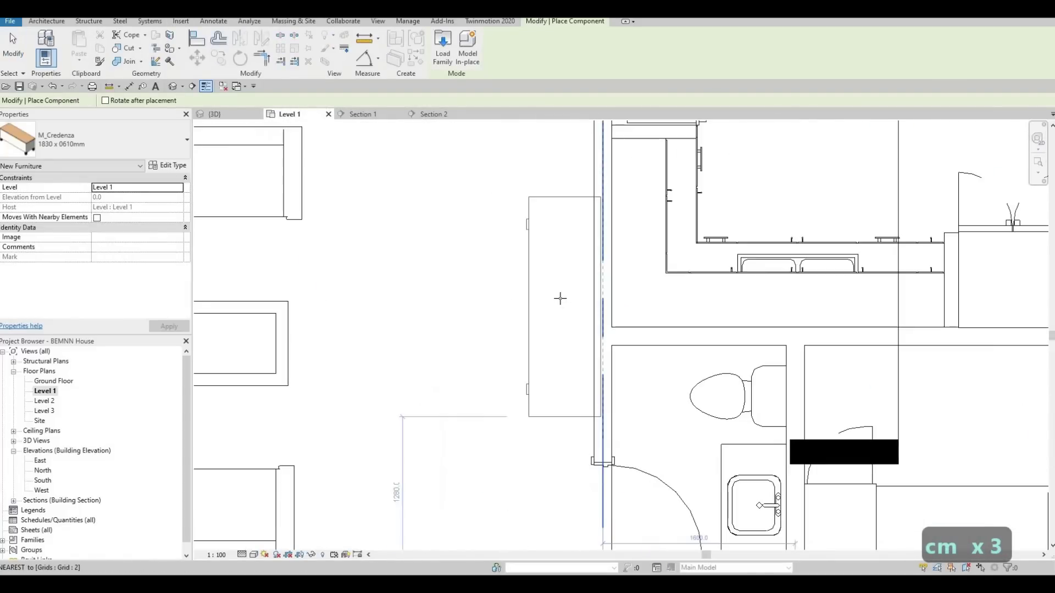
left_click(535, 321)
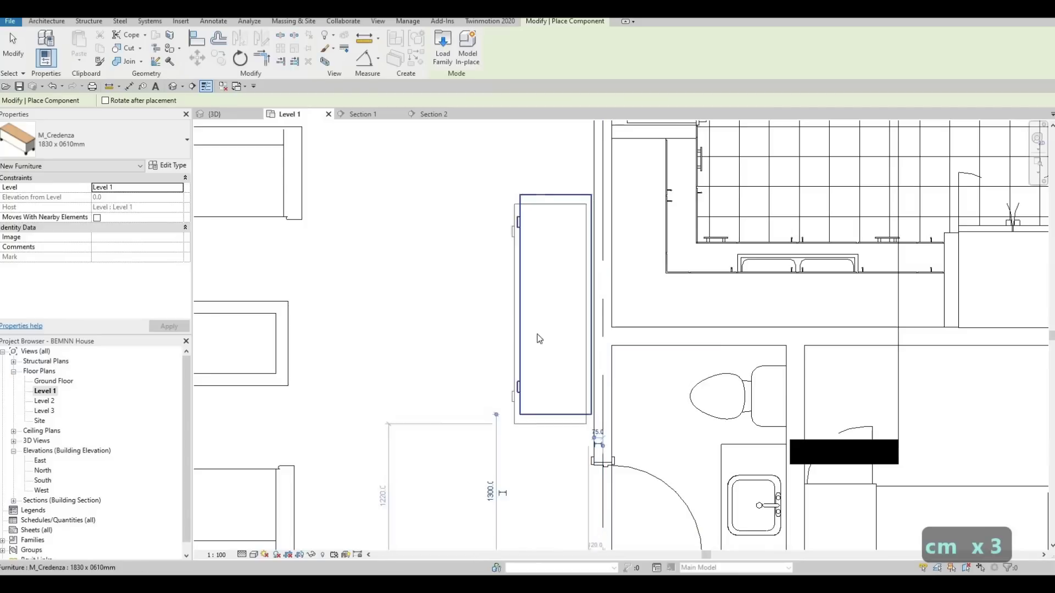
key("Escape")
key("Escape")
key("Escape")
- Align the credenza's back edge with the face of the interior wall behind it
key("a")
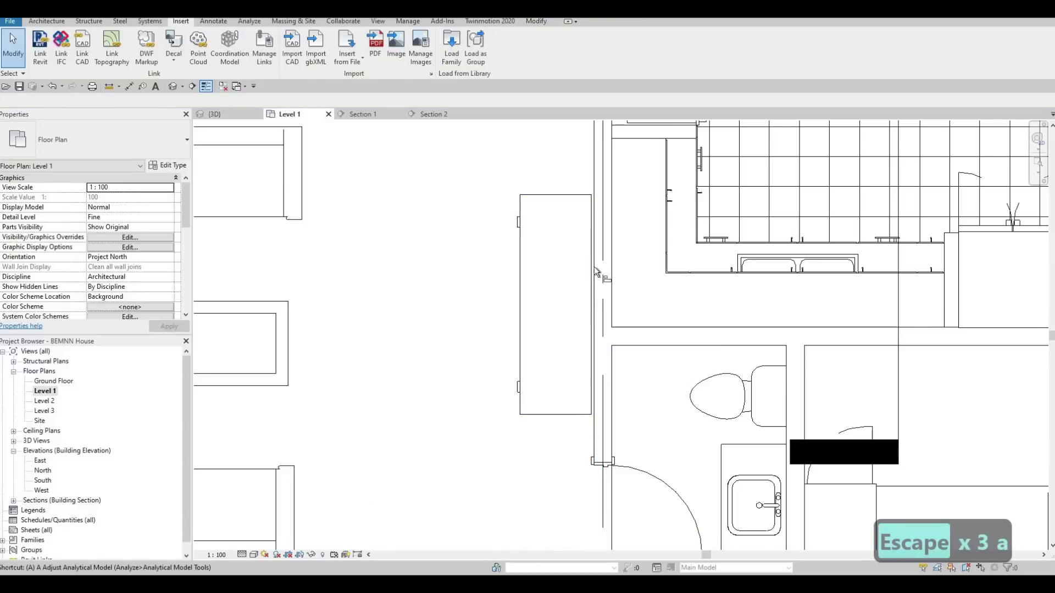
key("l")
scroll(597, 263, "up", 1)
left_click(591, 268)
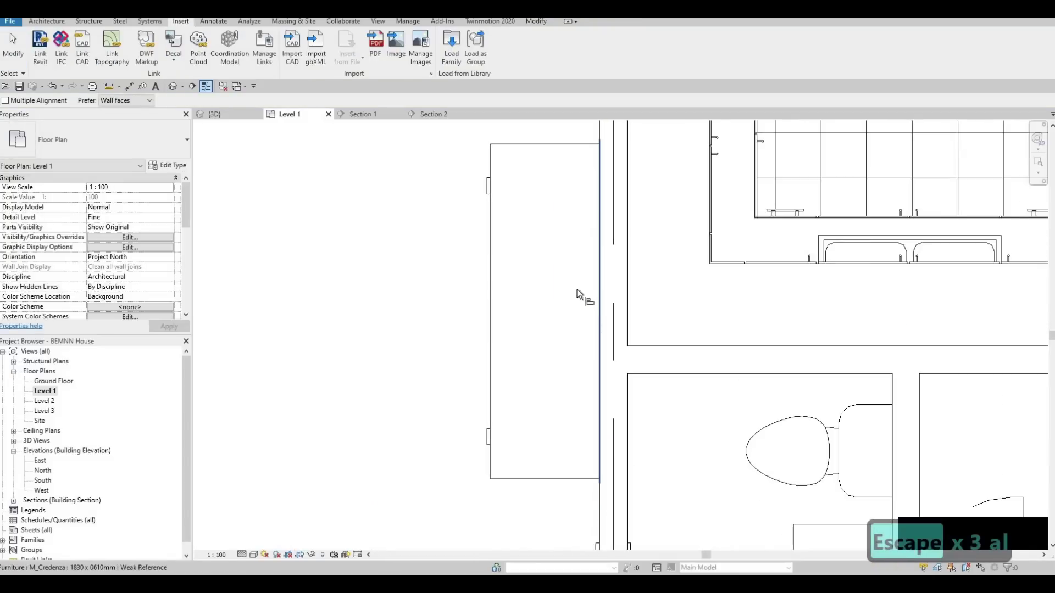
scroll(577, 289, "down", 4)
key("Escape")
key("Escape")
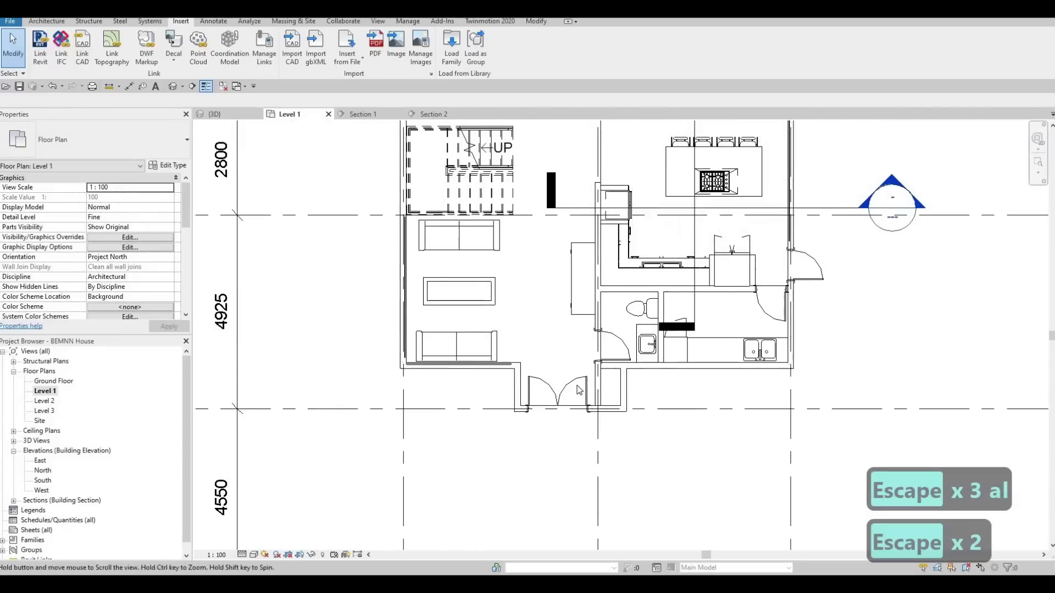
- Nudge the credenza two increments along the wall, away from the toilet room's door and towards grid D
middle_click_drag(568, 268, 580, 253)
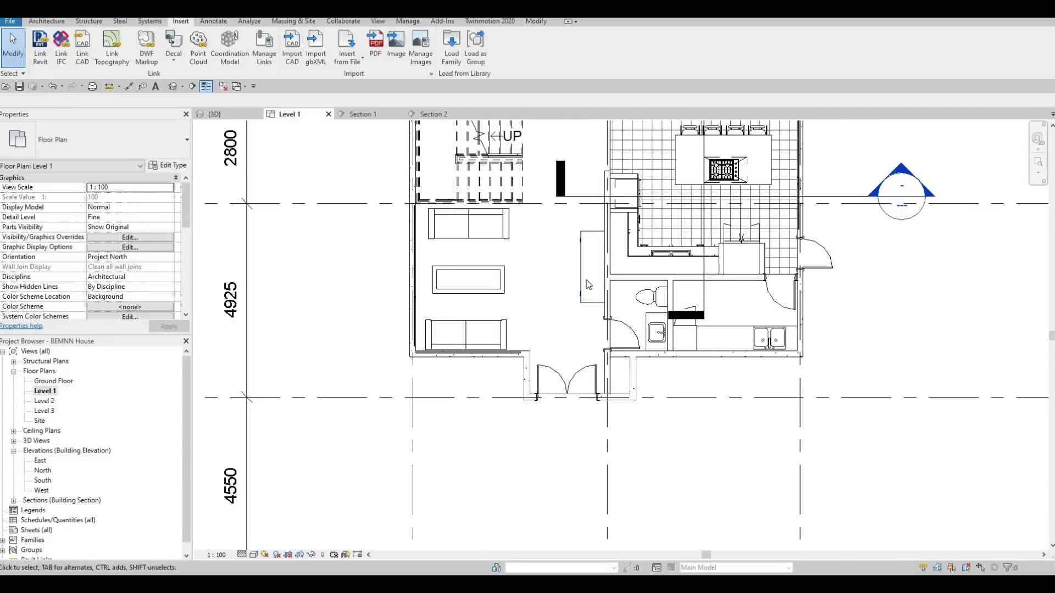
scroll(584, 288, "up", 4)
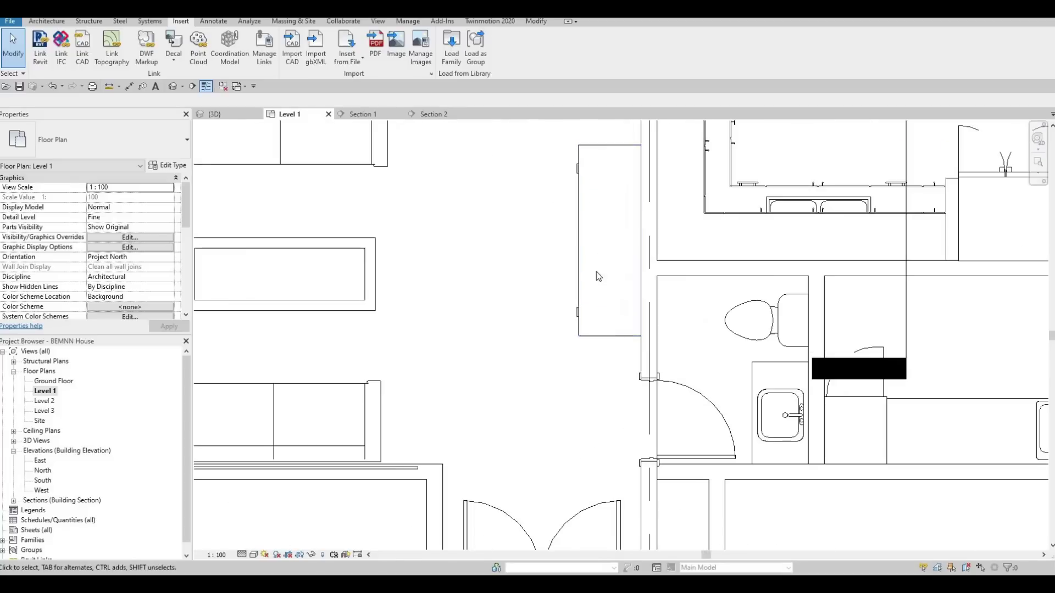
scroll(595, 271, "down", 1)
scroll(612, 280, "down", 2)
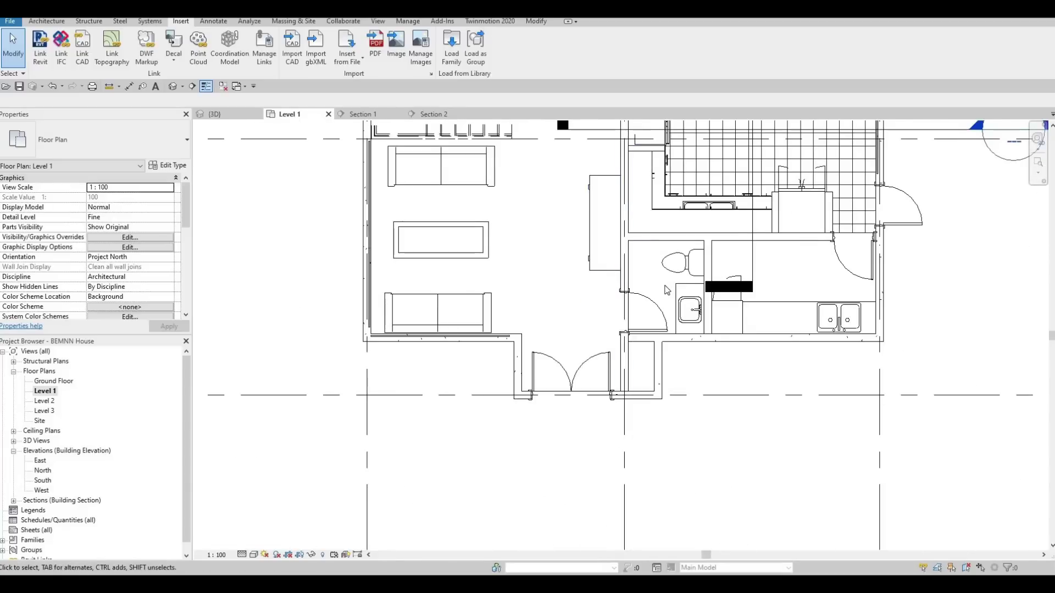
scroll(660, 328, "up", 1)
scroll(643, 290, "down", 2)
scroll(642, 301, "up", 1)
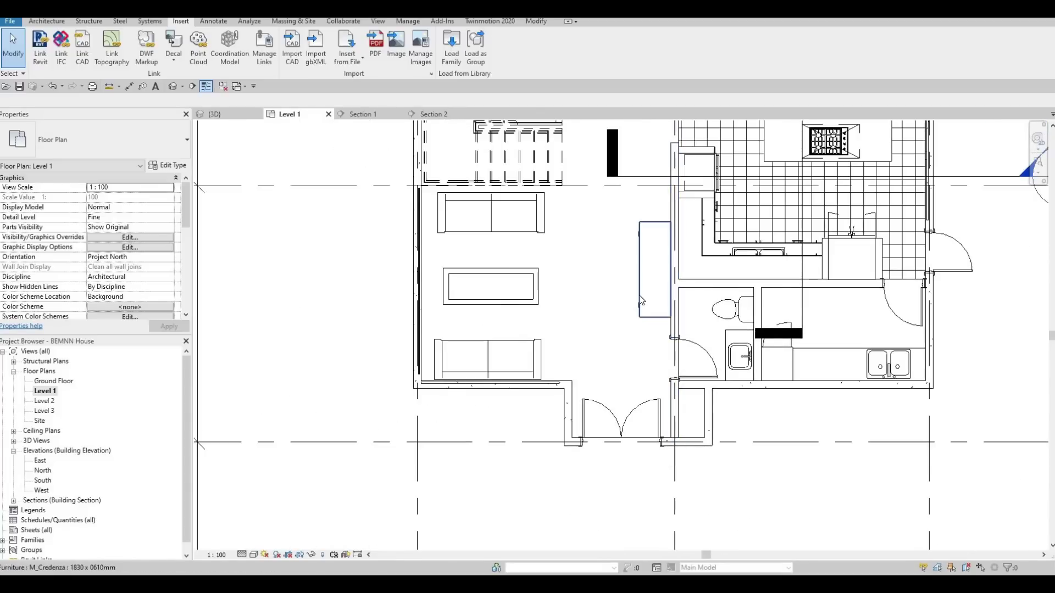
left_click(640, 298)
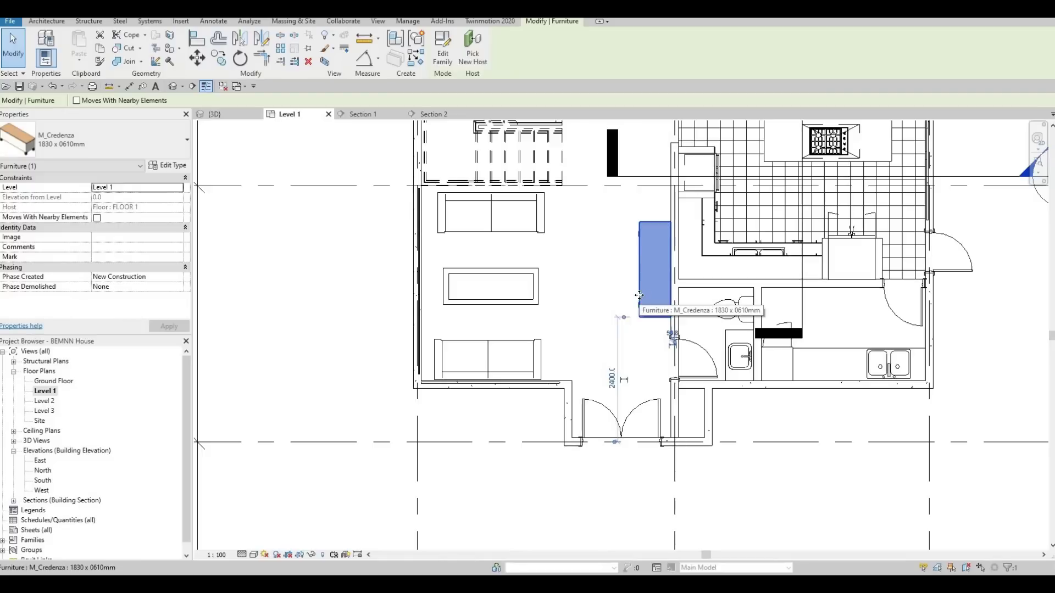
key("Up")
key("Escape")
key("Escape")
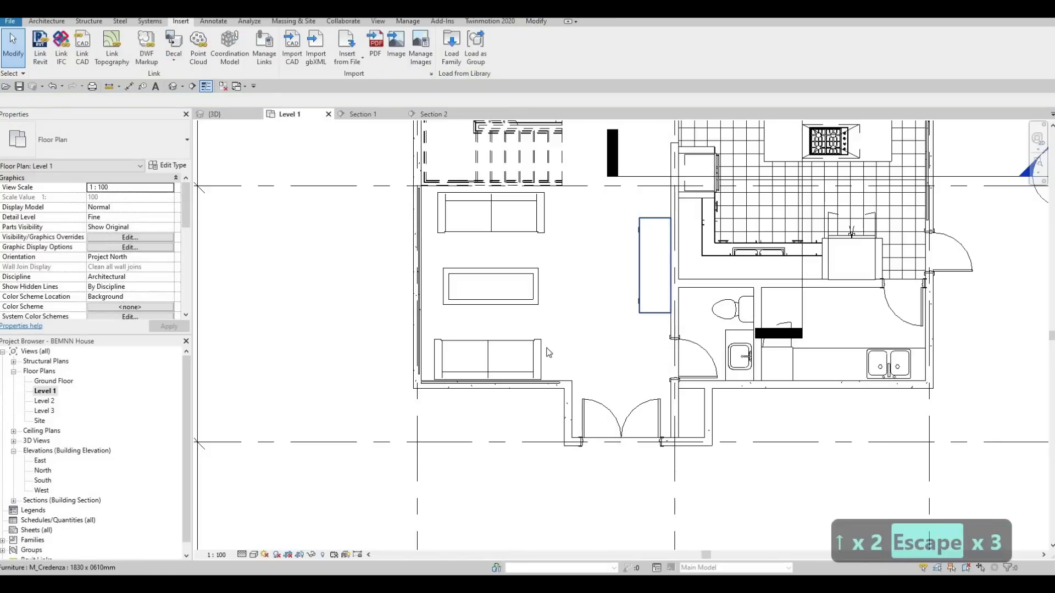
- Examine the toilet room, laundry, kitchen and living area layout in the Level 1 plan
scroll(533, 345, "down", 4)
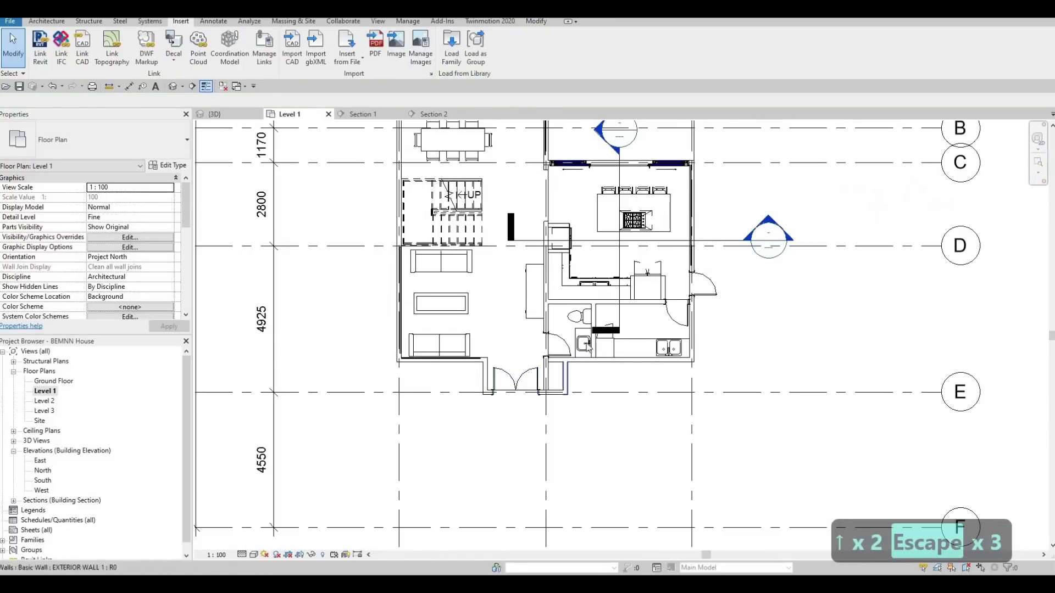
scroll(534, 373, "up", 3)
scroll(532, 374, "up", 3)
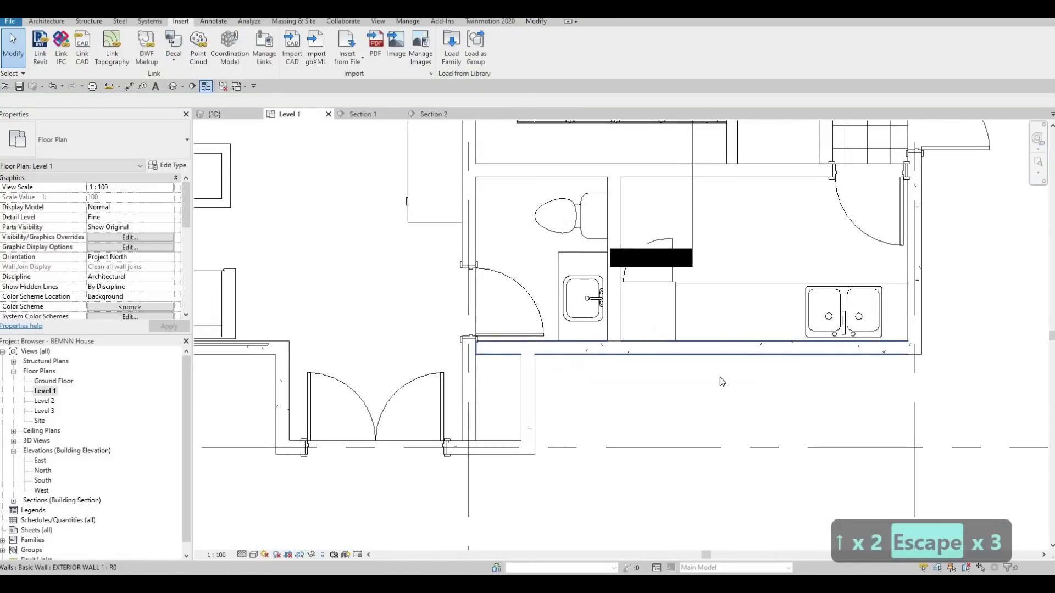
middle_click_drag(611, 368, 610, 368)
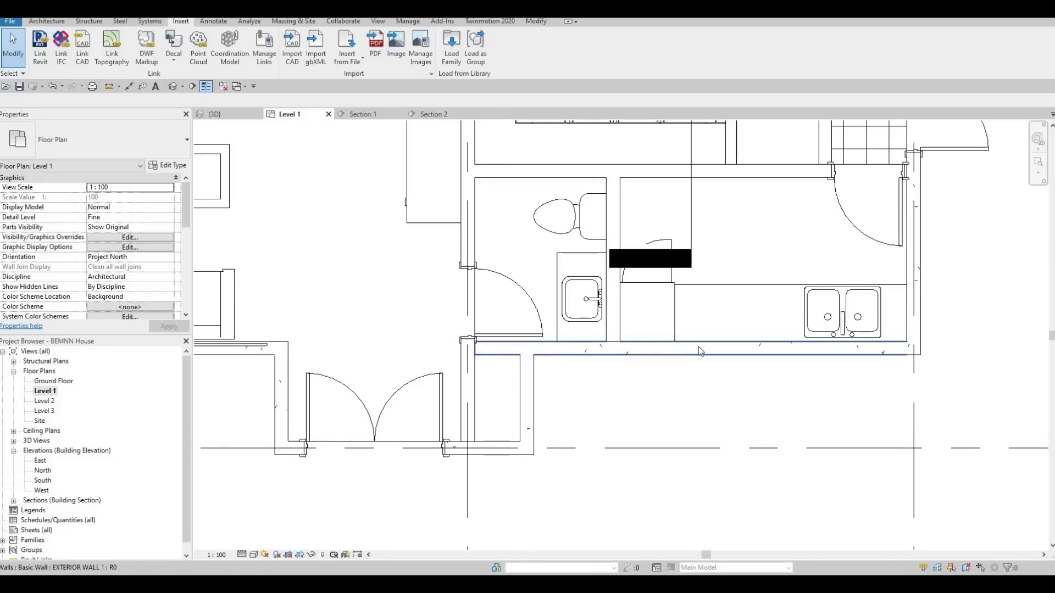
scroll(683, 445, "down", 3)
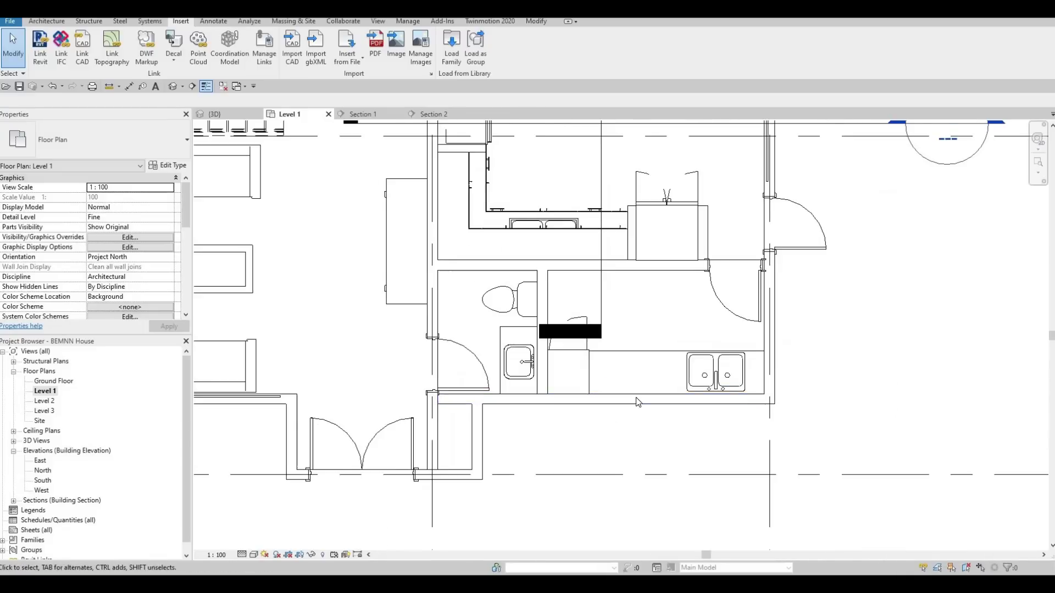
middle_click_drag(662, 378, 690, 520)
scroll(660, 495, "down", 2)
middle_click_drag(604, 429, 635, 271)
middle_click_drag(508, 418, 507, 309)
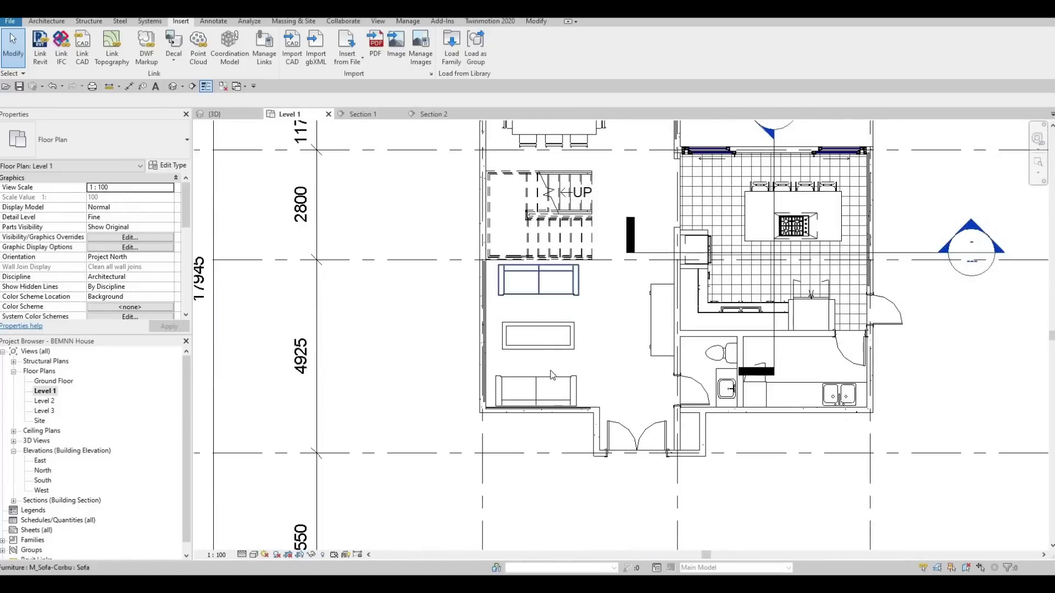
scroll(548, 256, "down", 1)
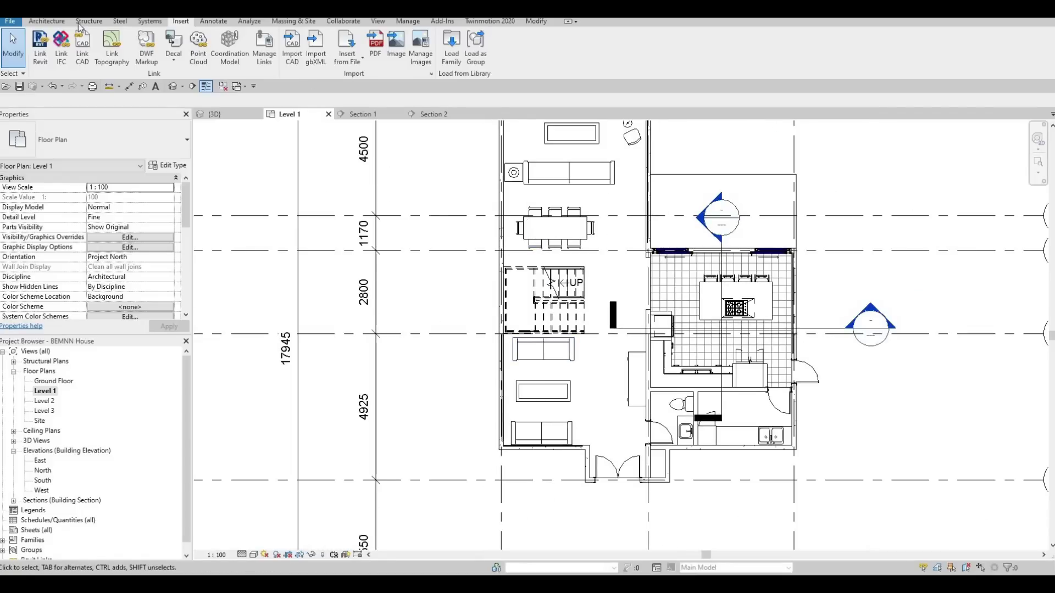
- Use Cut Geometry to cut the living area's exterior wall facing the pine floor with its overlapping curtain wall
left_click(55, 20)
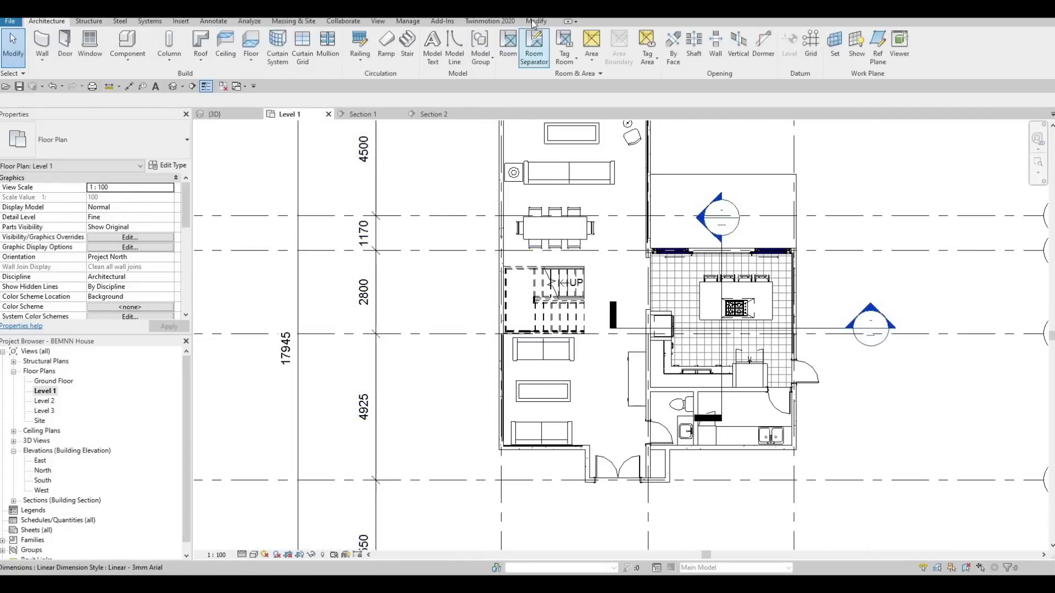
left_click(535, 21)
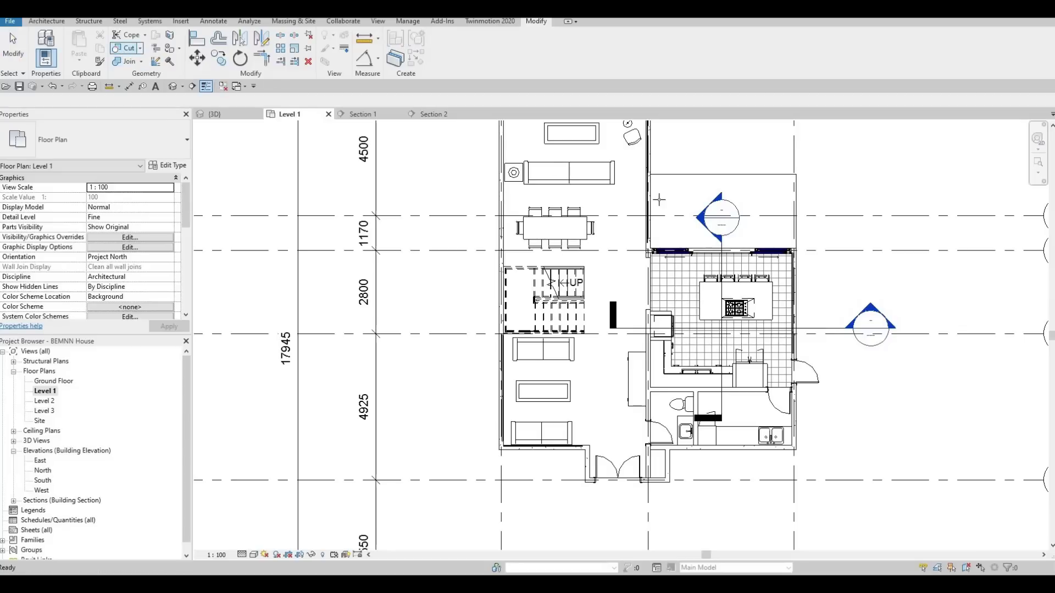
scroll(584, 237, "up", 5)
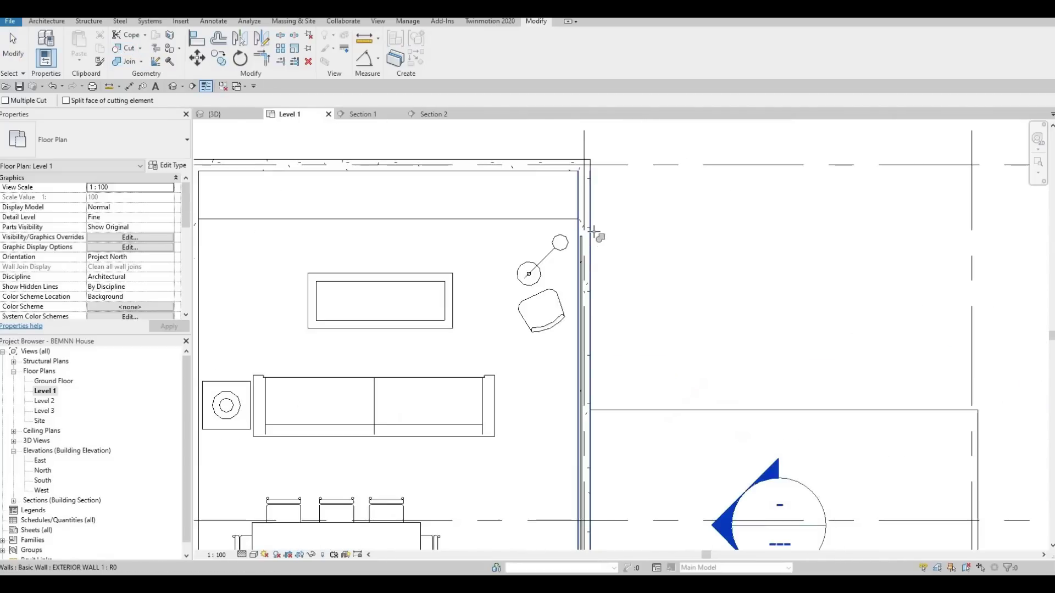
left_click(592, 259)
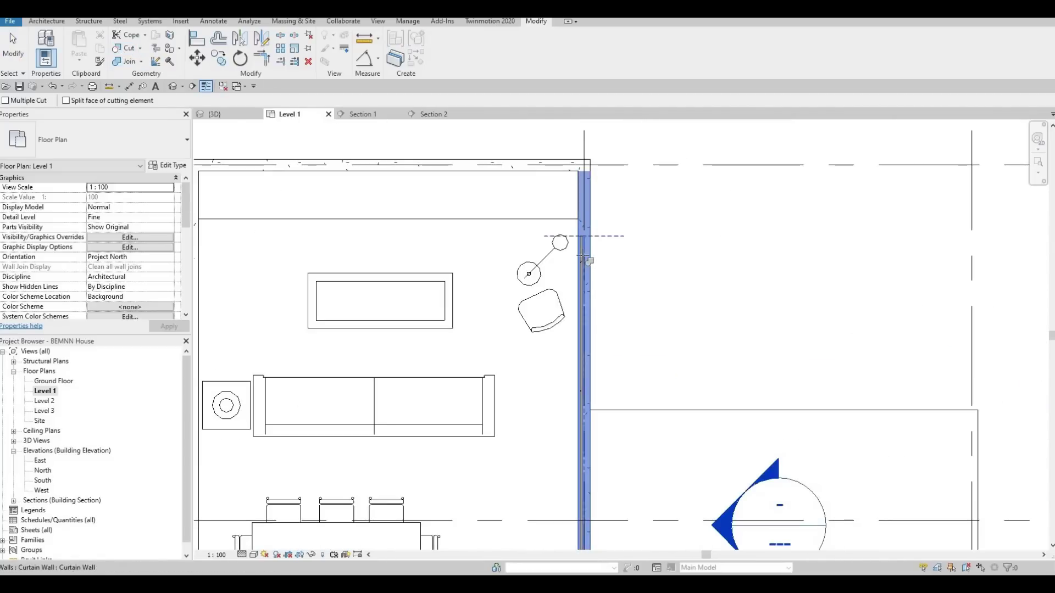
- Use Cut Geometry to cut the kitchen's outer side wall with its overlapping curtain wall
middle_click_drag(529, 218, 341, 96)
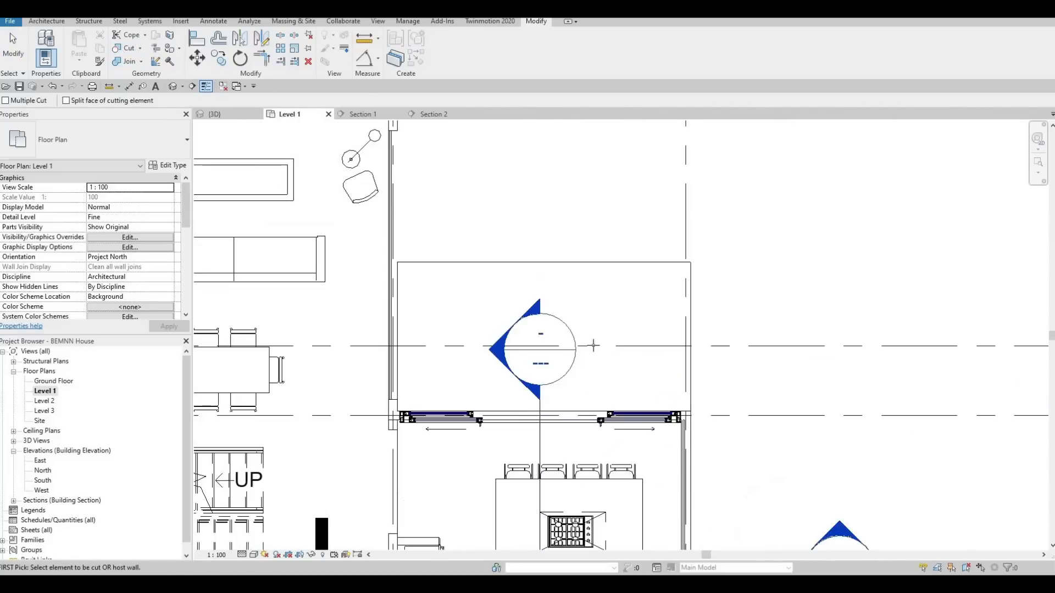
middle_click_drag(650, 452, 596, 346)
scroll(626, 359, "up", 2)
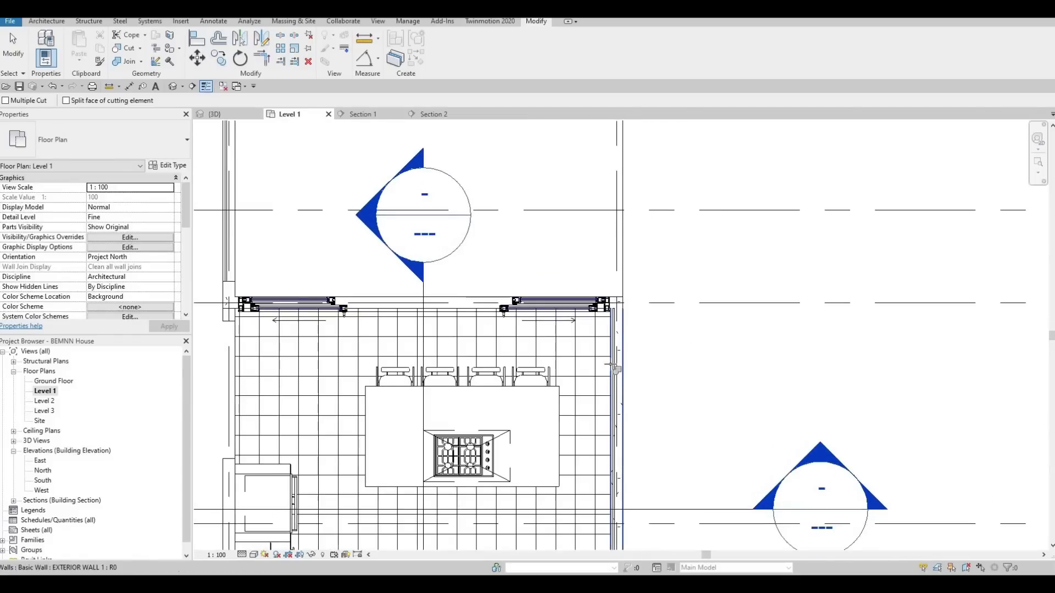
scroll(506, 188, "down", 1)
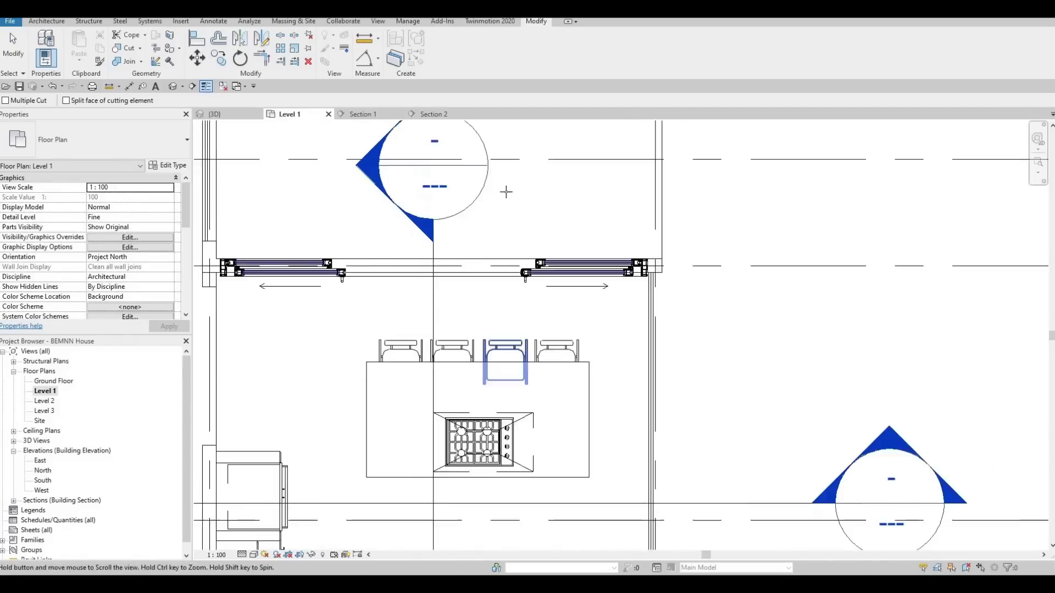
- Cut the exterior walls around the two-sofa seating area near the entrance with their overlapping curtain walls
middle_click_drag(506, 188, 484, 242)
scroll(484, 242, "up", 2)
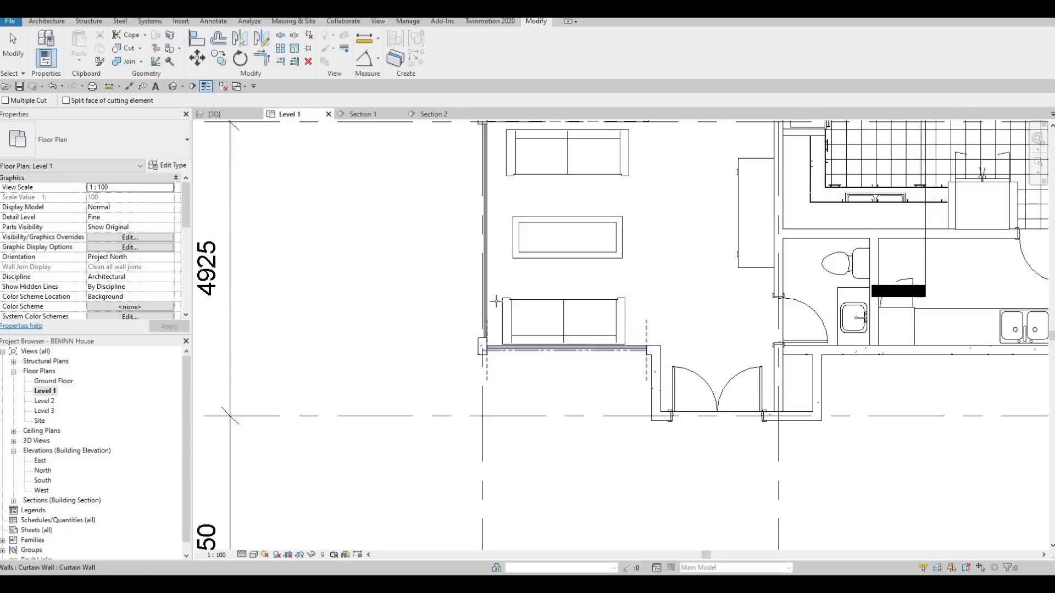
middle_click_drag(1002, 442, 617, 367)
scroll(476, 299, "down", 2)
middle_click_drag(437, 228, 474, 336)
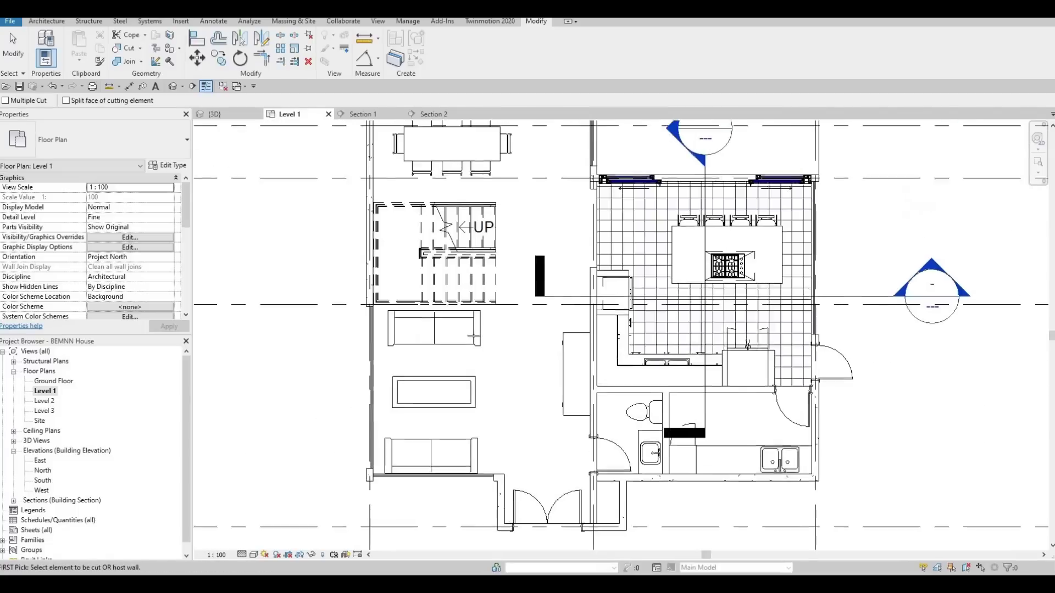
scroll(474, 336, "down", 1)
middle_click_drag(742, 293, 705, 184)
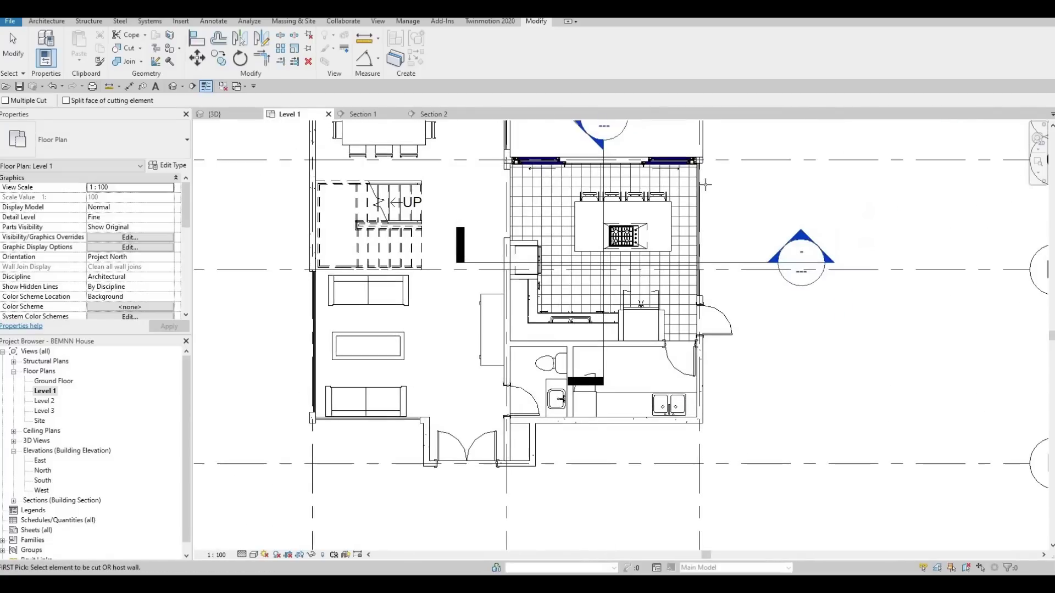
scroll(705, 185, "up", 4)
key("Escape")
key("Escape")
- Shorten the kitchen's side curtain wall to about 3220 mm by pulling back its end near the sliding doors
left_click(702, 164)
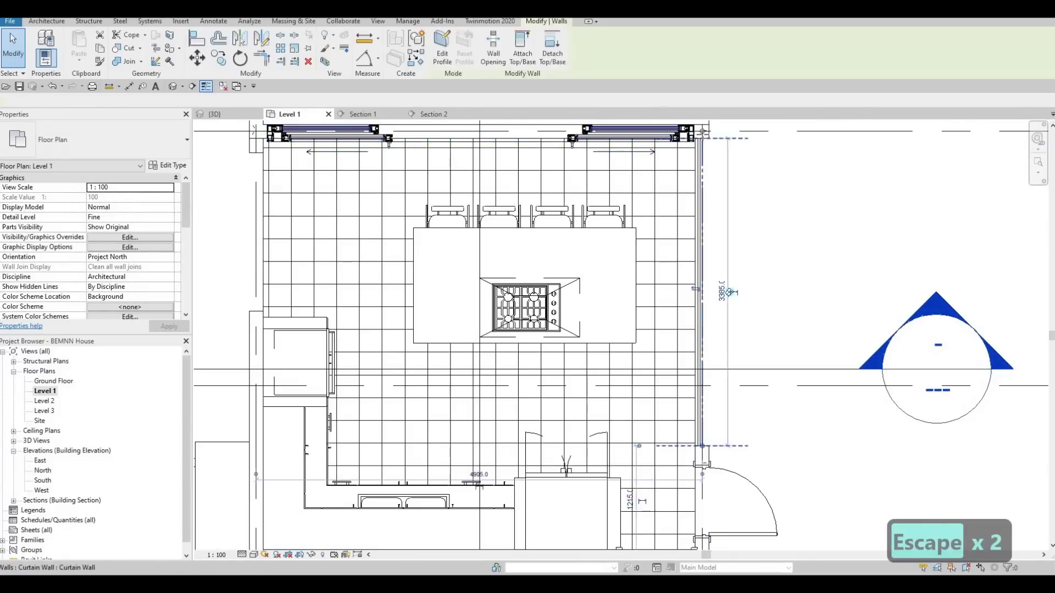
left_click(703, 165)
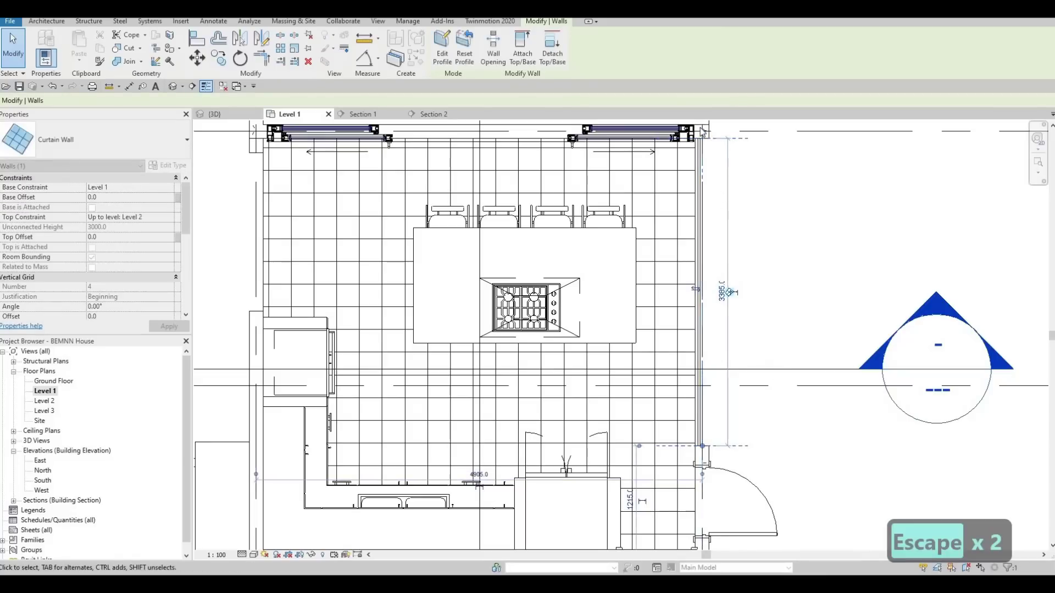
scroll(703, 160, "up", 2)
left_click(703, 158)
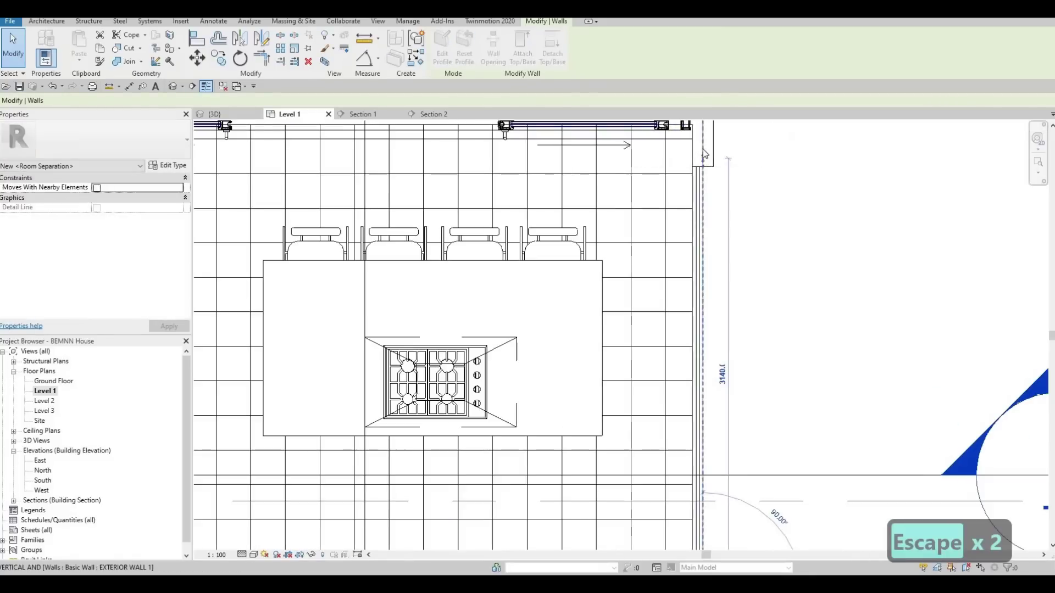
left_click(705, 154)
scroll(665, 386, "down", 3)
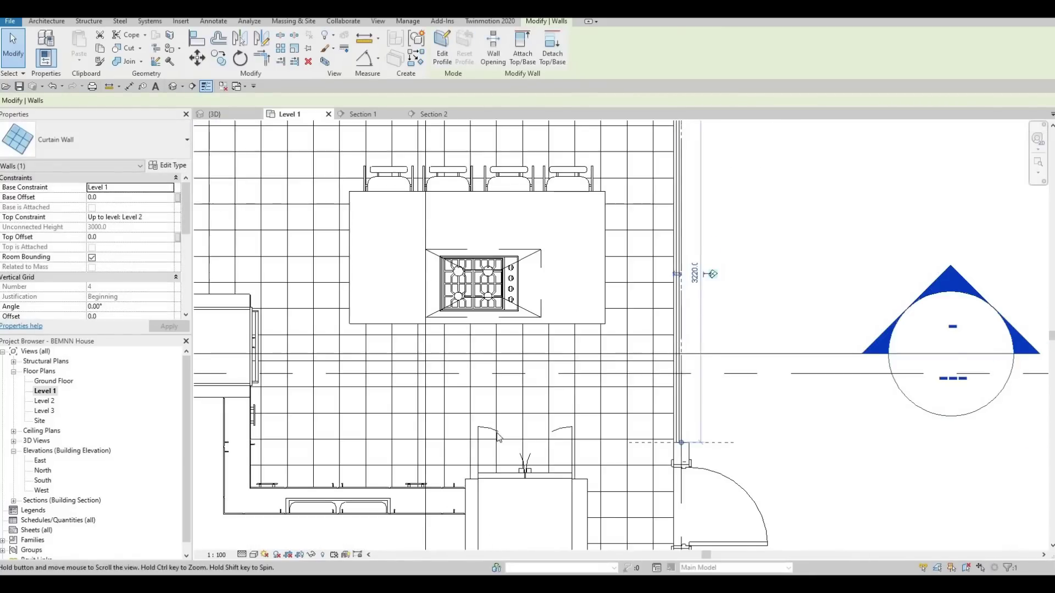
- Pull in both ends of the curtain wall behind the sofa near the entrance, leaving a length of 2460 mm
scroll(604, 390, "down", 2)
scroll(526, 395, "up", 2)
scroll(525, 396, "up", 5)
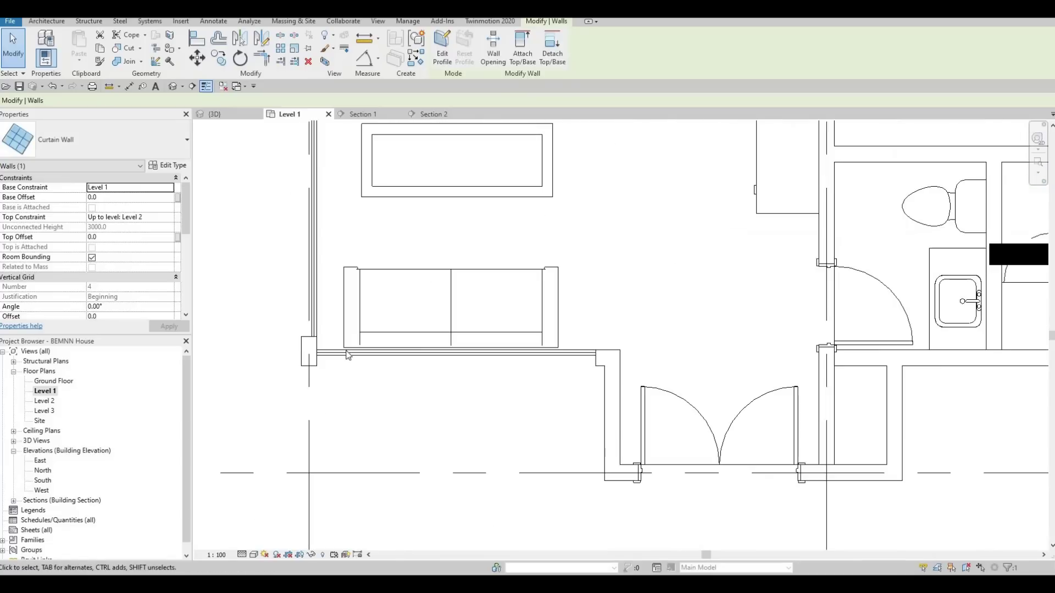
scroll(330, 361, "up", 3)
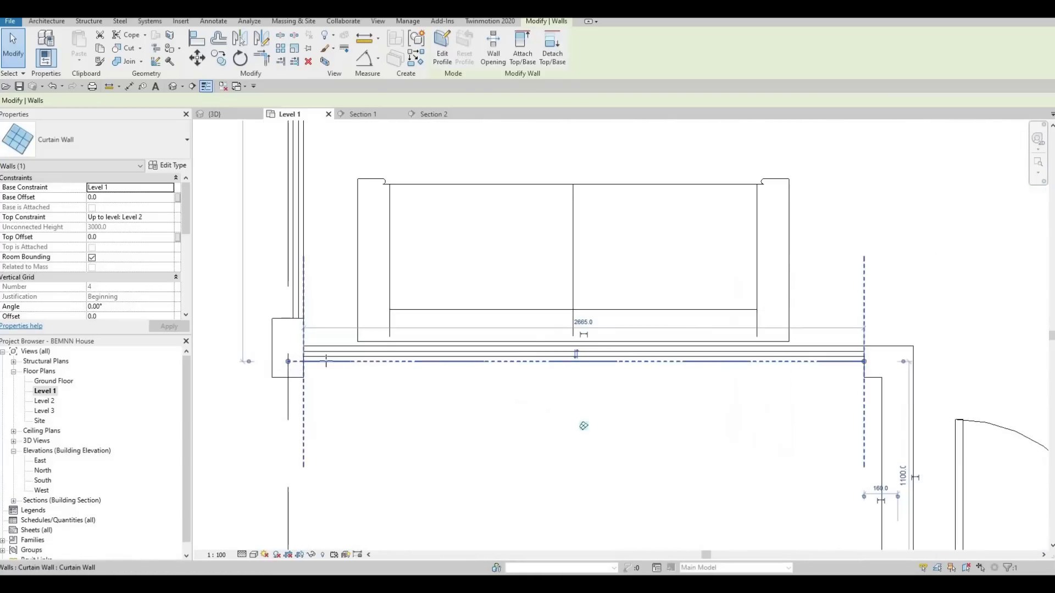
left_click_drag(325, 361, 297, 366)
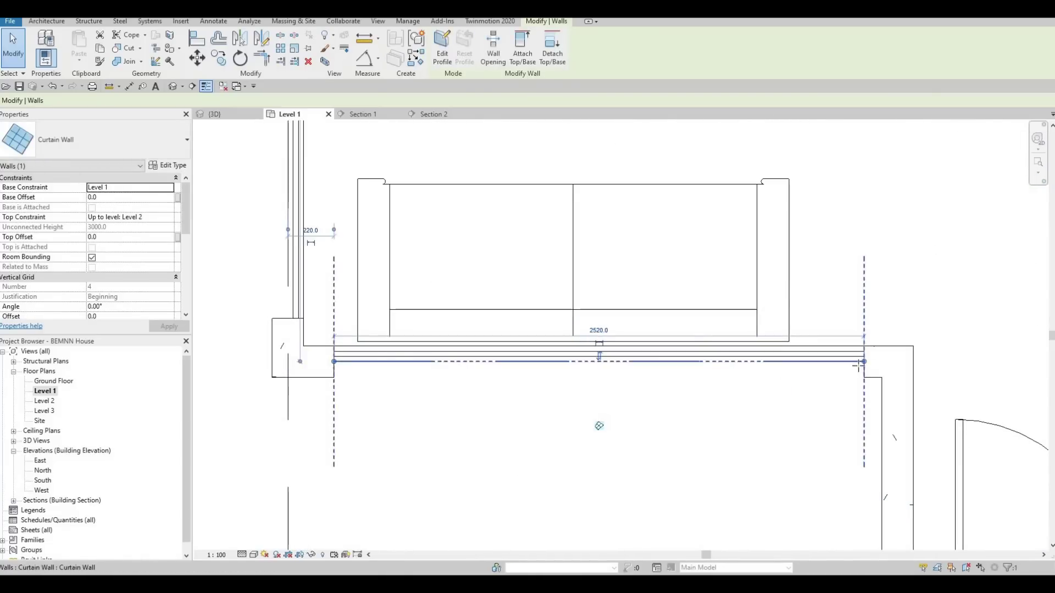
left_click_drag(855, 370, 837, 366)
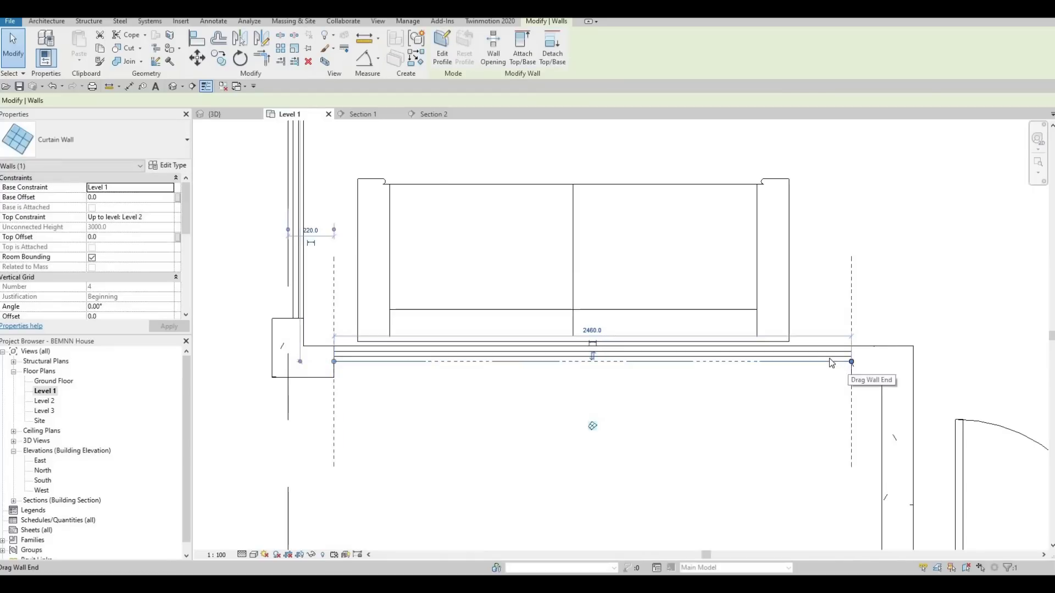
key("Escape")
- Shorten the seating area's side curtain wall at the staircase end so it stops 200 mm from grid D
scroll(438, 311, "down", 2)
middle_click_drag(437, 311, 421, 466)
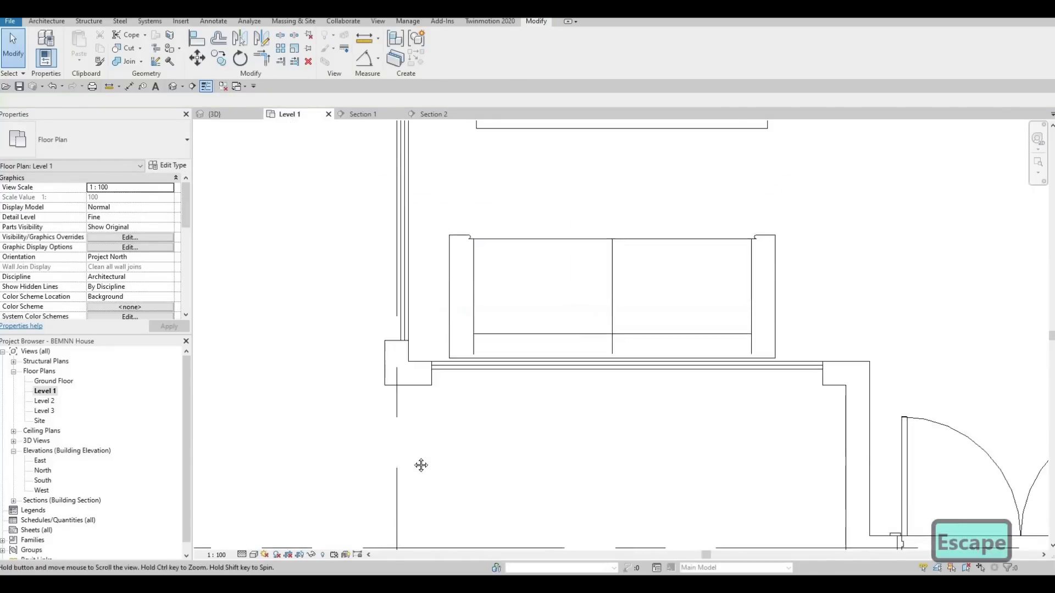
scroll(421, 466, "down", 1)
scroll(416, 295, "down", 2)
scroll(389, 225, "up", 3)
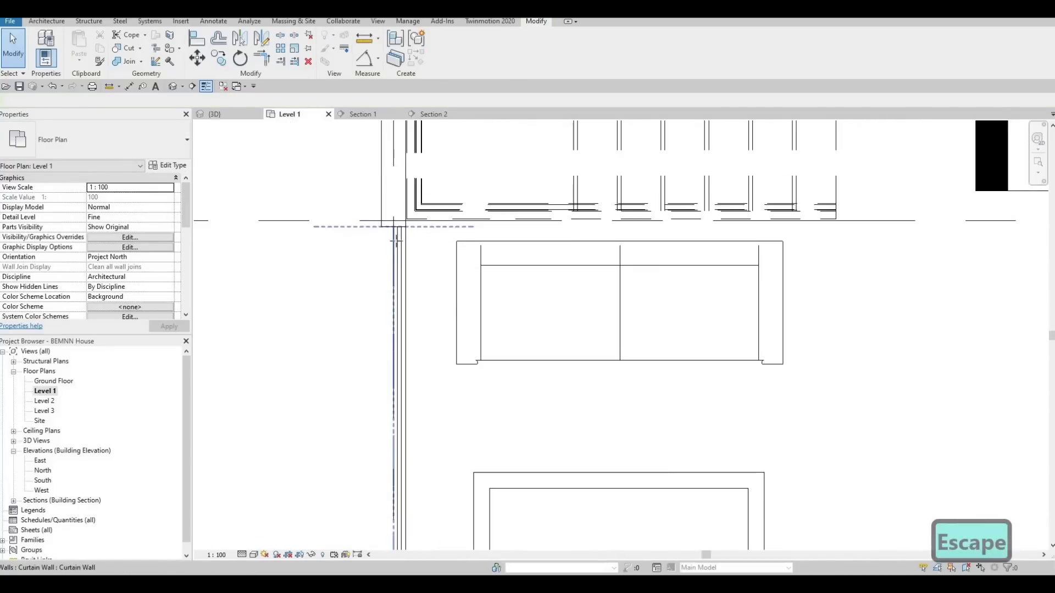
left_click(395, 240)
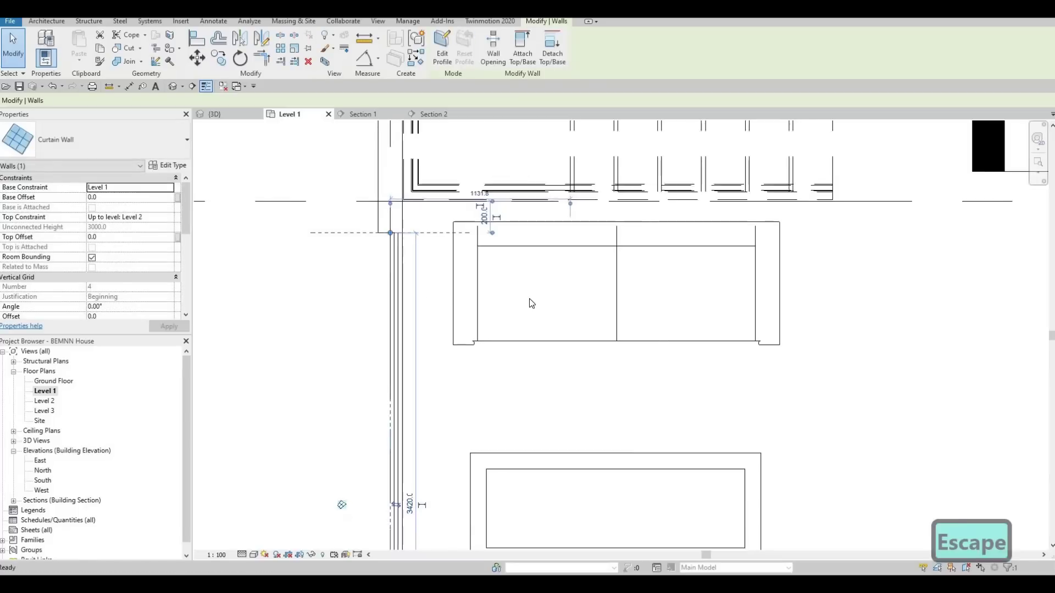
key("Escape")
- Delete the sofa between the staircase and the coffee table in the seating area near the entrance
scroll(532, 304, "down", 4)
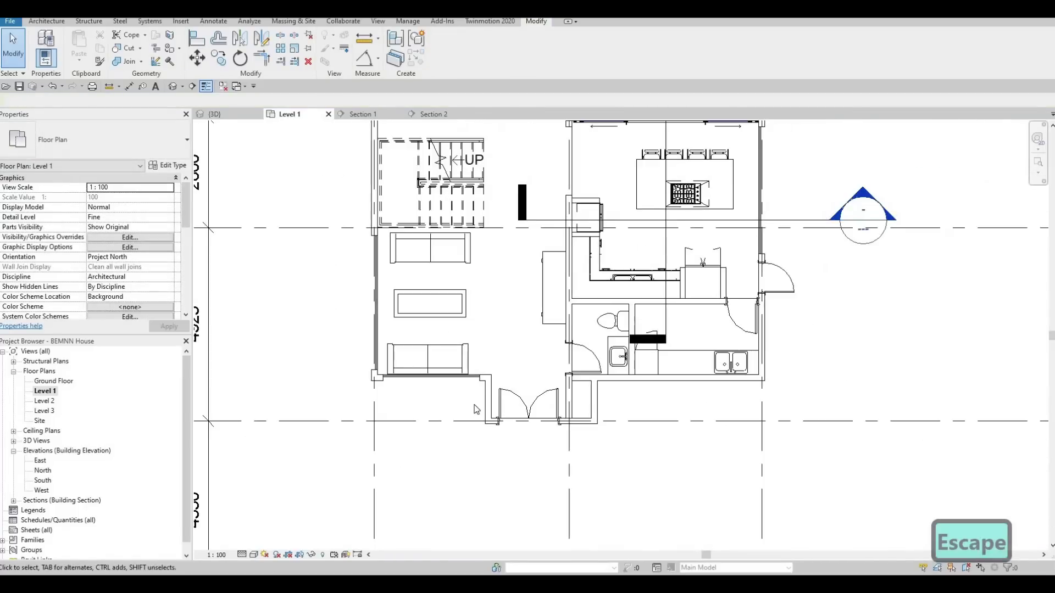
scroll(476, 410, "down", 2)
scroll(433, 318, "up", 3)
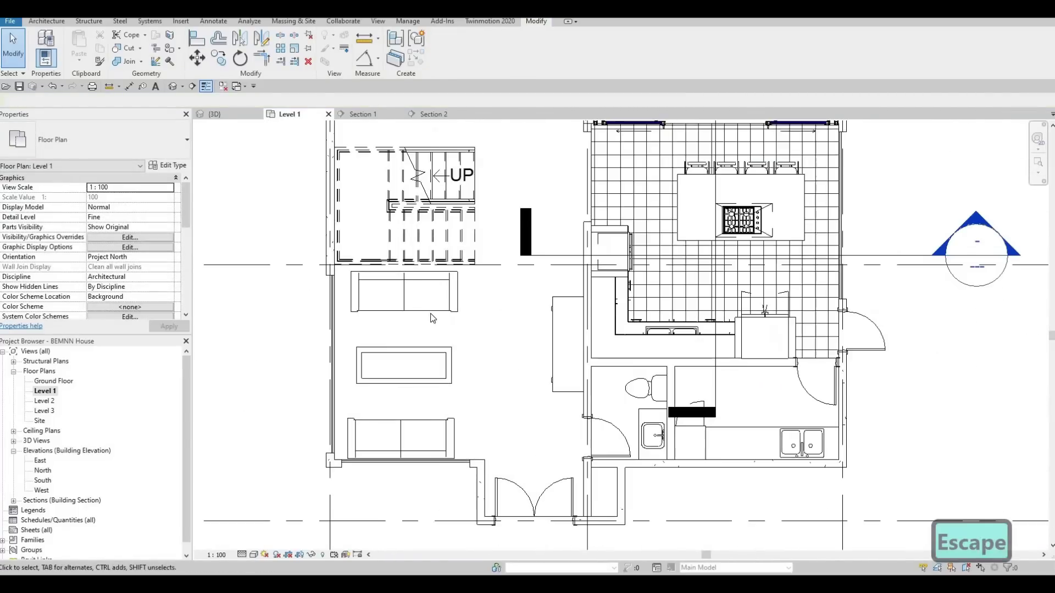
scroll(433, 318, "down", 2)
scroll(516, 345, "down", 2)
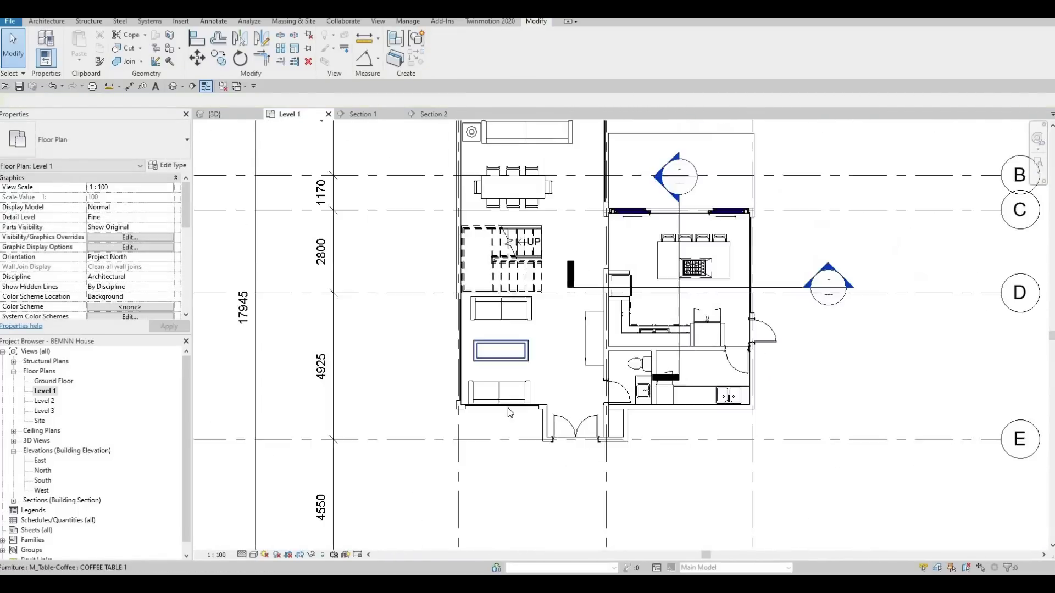
middle_click_drag(502, 340, 494, 418)
scroll(495, 392, "up", 3)
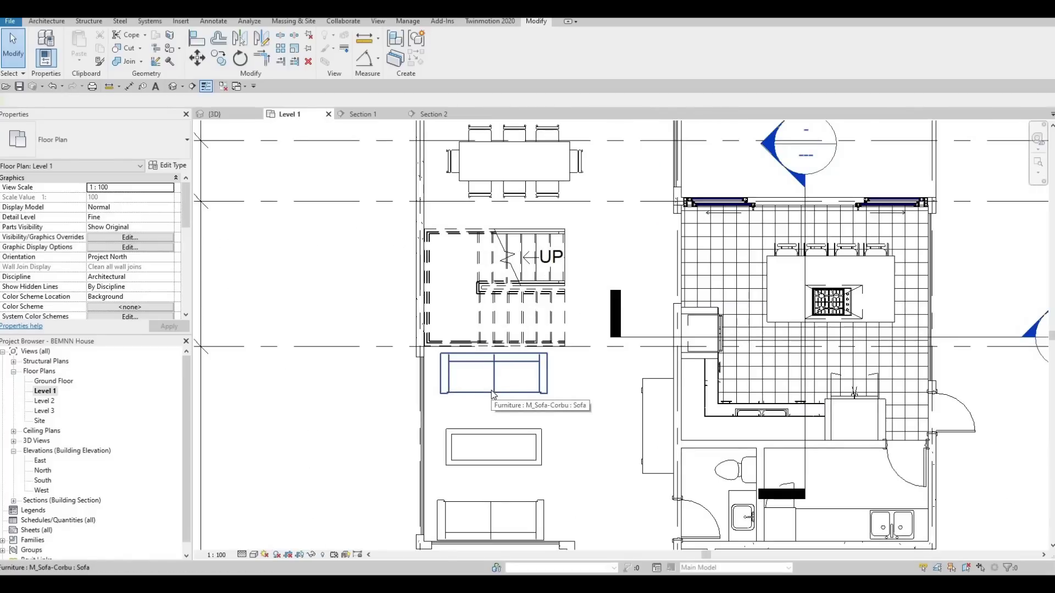
left_click(464, 396)
key("Delete")
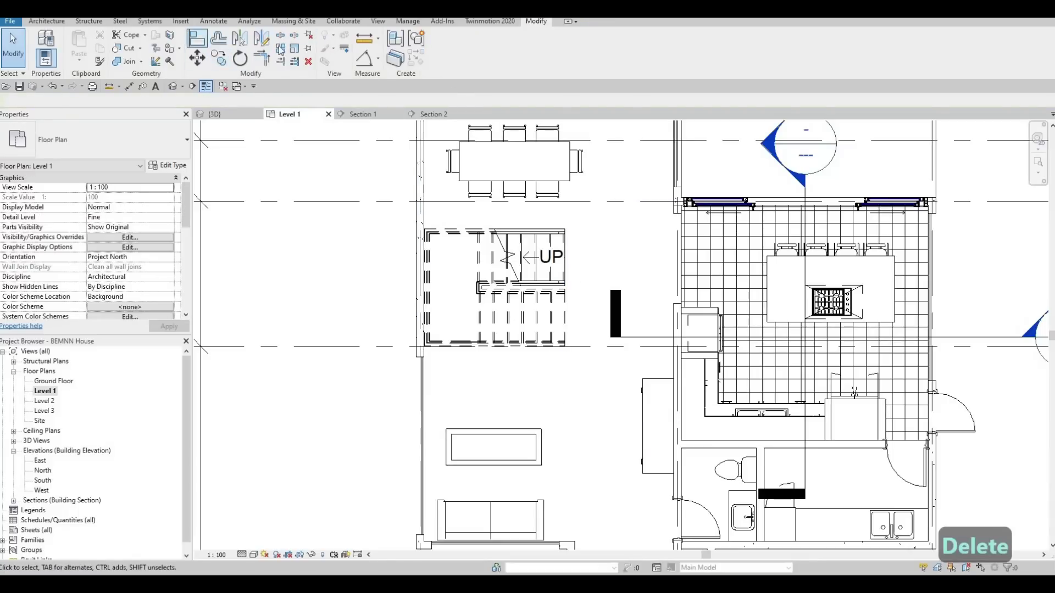
- Load the M_Chair-Corbu family from the Furniture library's Seating folder
left_click(181, 21)
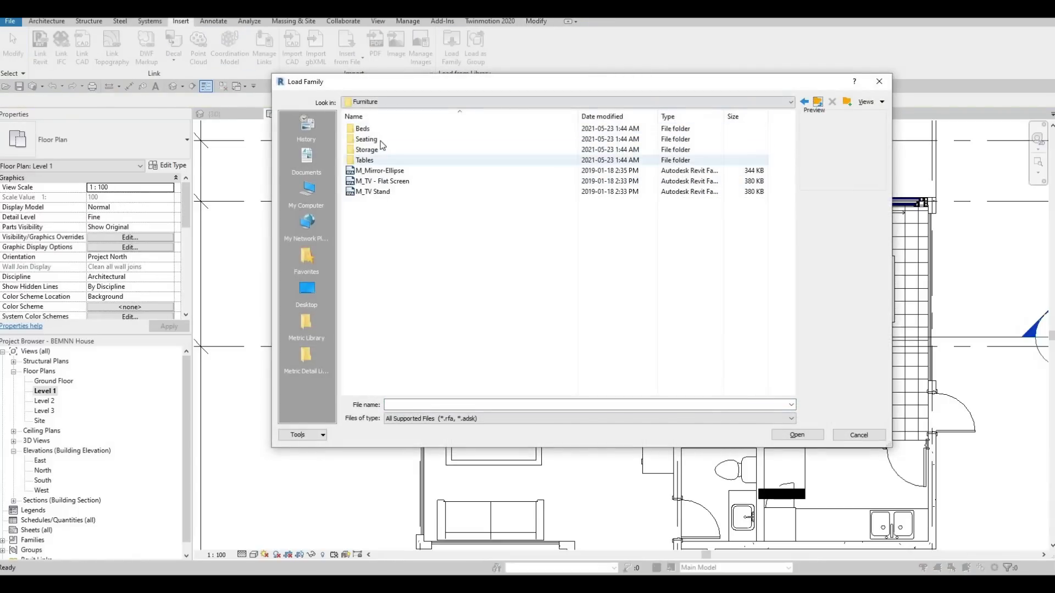
double_click(366, 140)
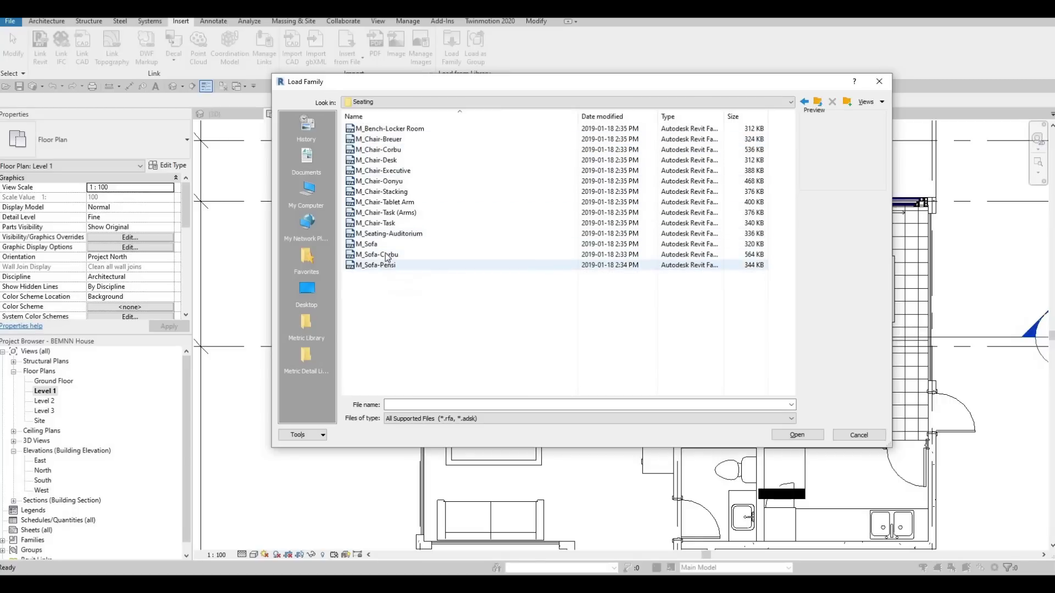
left_click(379, 254)
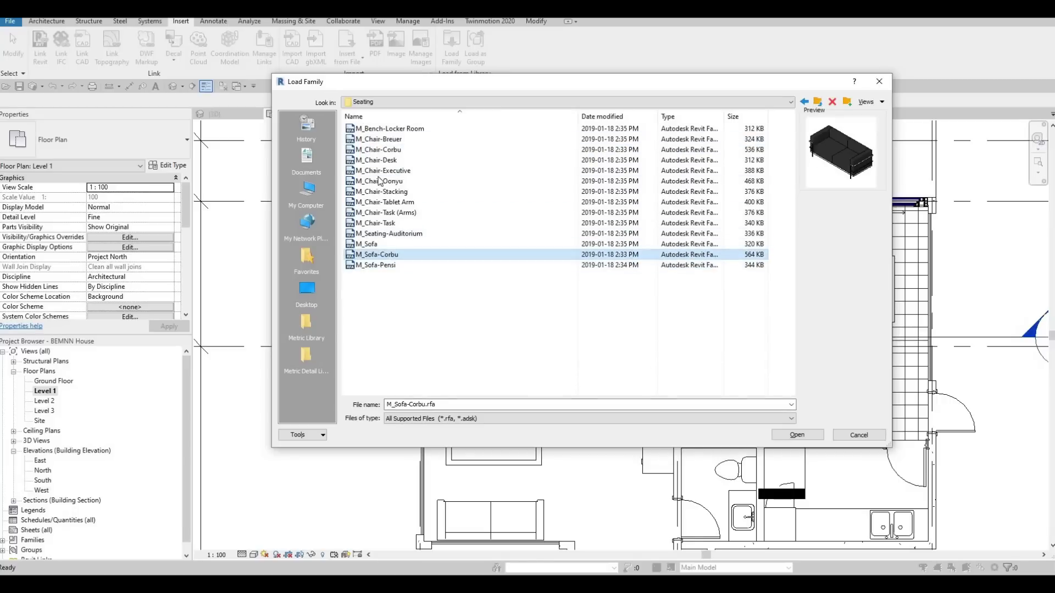
left_click(387, 150)
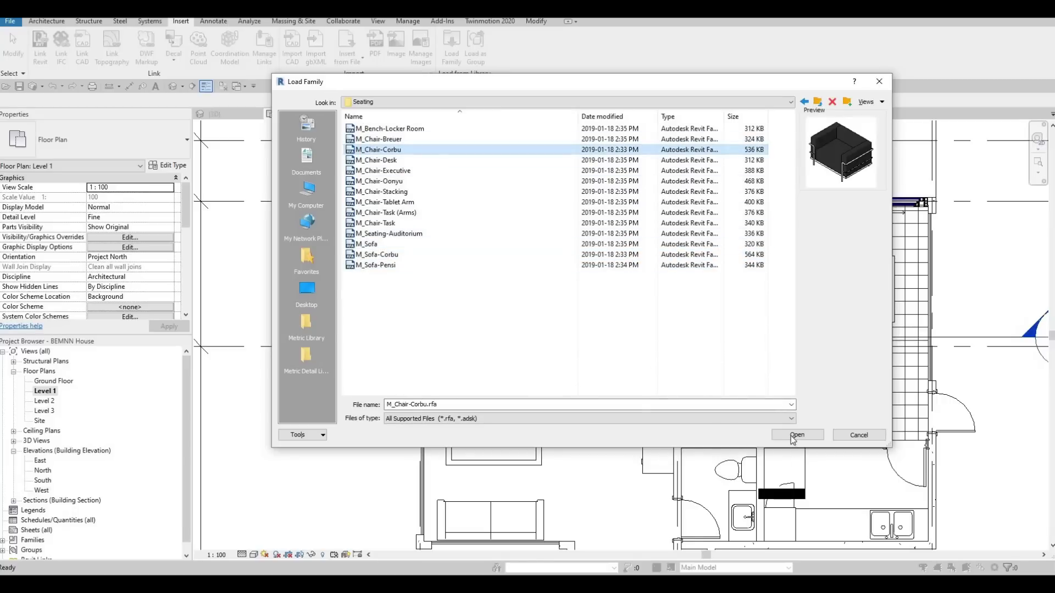
key("Return")
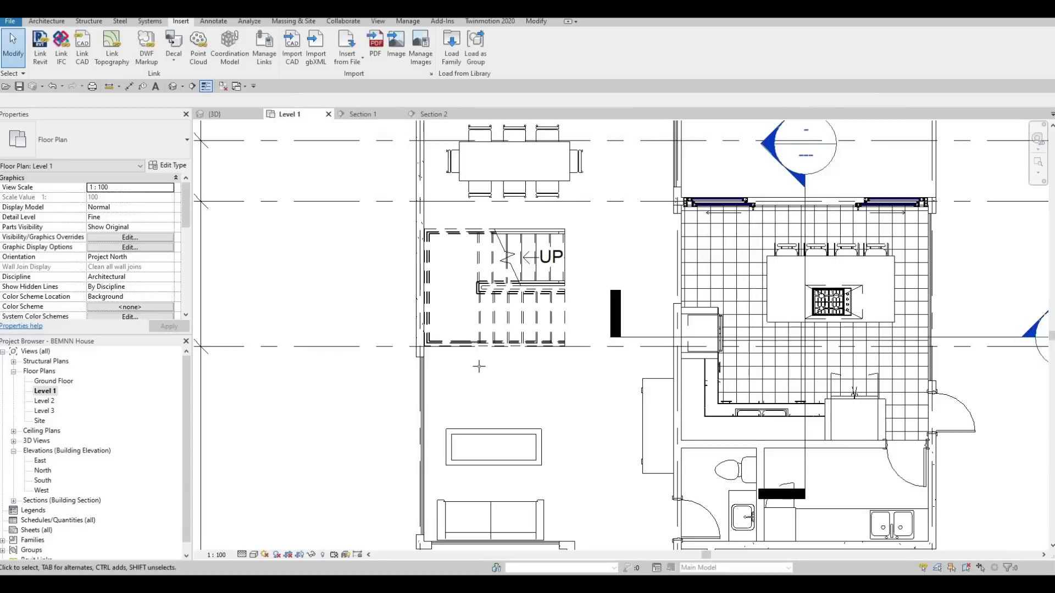
- Place two M_Chair-Corbu armchairs side by side below the staircase, facing the coffee table
key("m")
scroll(471, 374, "up", 2)
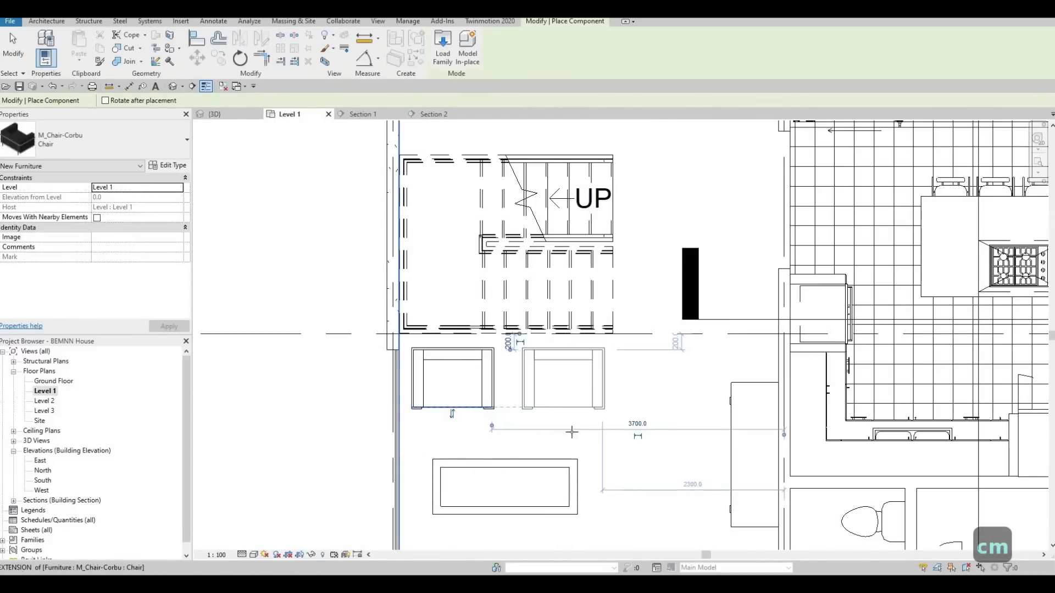
key("Escape")
scroll(508, 303, "down", 2)
key("Escape")
key("Escape")
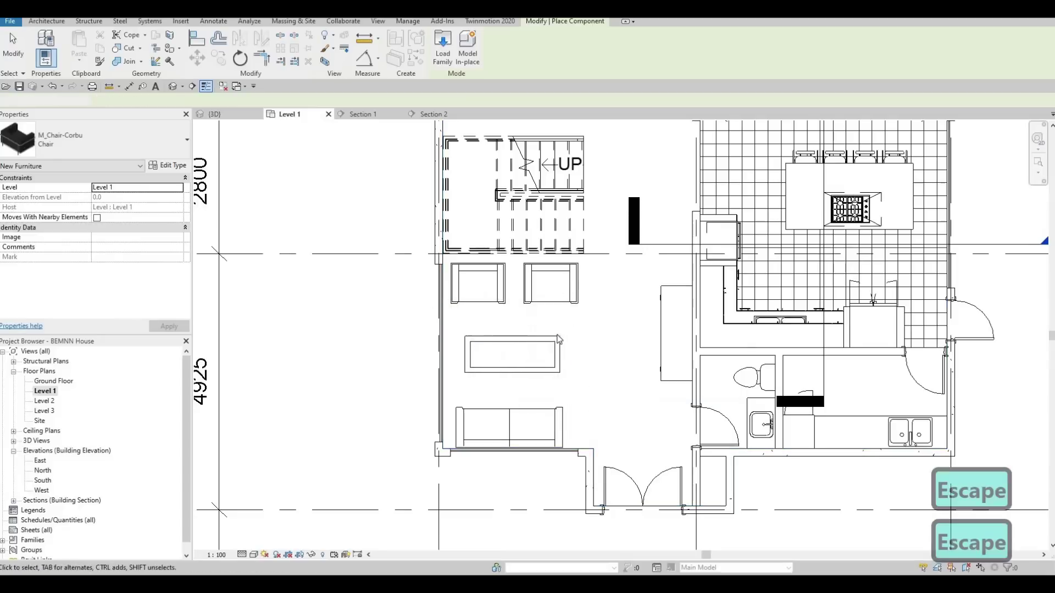
- Examine the Level 1 furniture layout in plan, and inspect the kitchen, deck and living areas in 3D
middle_click_drag(578, 364, 566, 331)
scroll(566, 331, "down", 4)
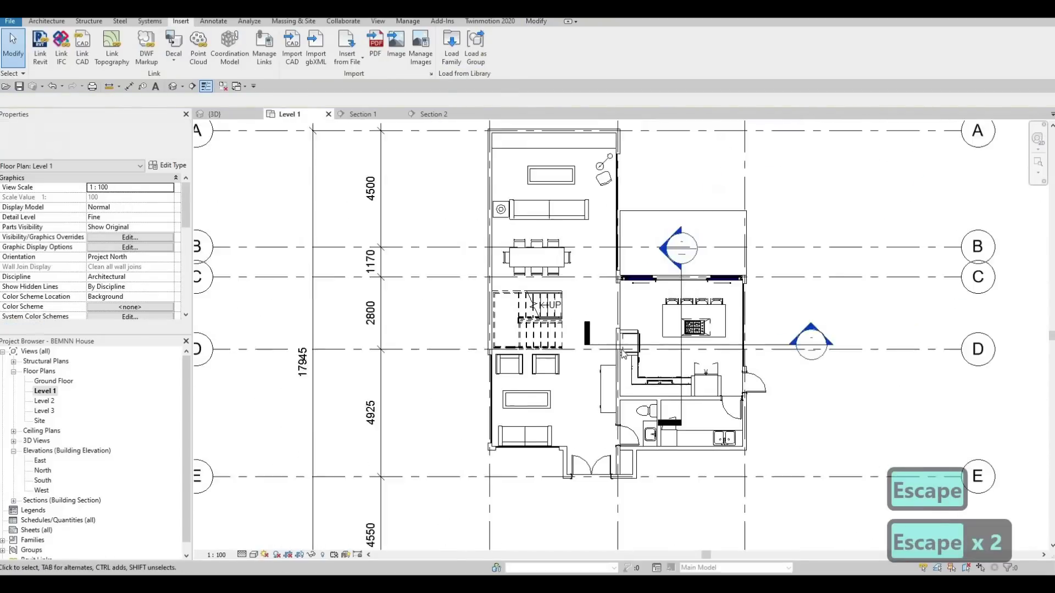
scroll(692, 415, "up", 3)
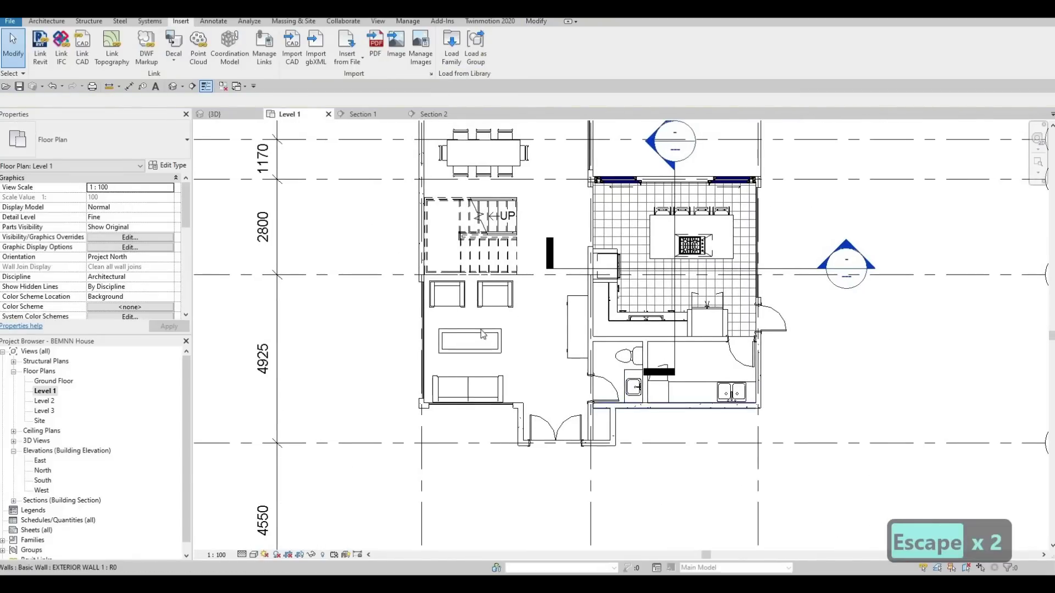
left_click(214, 114)
middle_click_drag(510, 332, 567, 276, "shift")
scroll(625, 227, "up", 2)
scroll(769, 380, "down", 3)
scroll(683, 493, "up", 3)
scroll(549, 260, "up", 2)
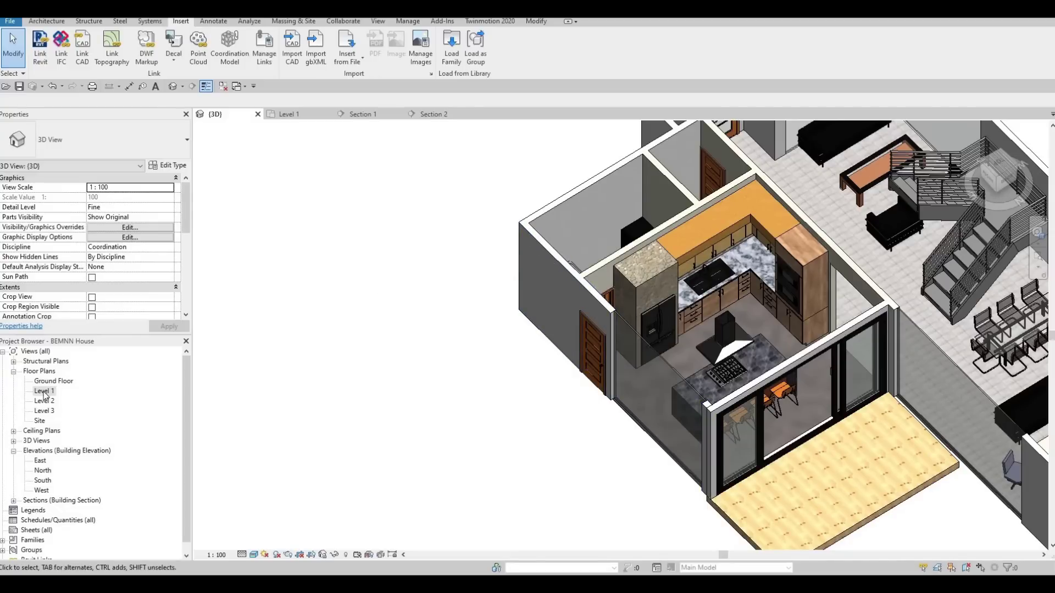
- Draw a curtain wall on Level 1 within the exterior wall beside the double-sink room, just below its exterior corner door
key("ctrl+Tab")
scroll(620, 364, "up", 2)
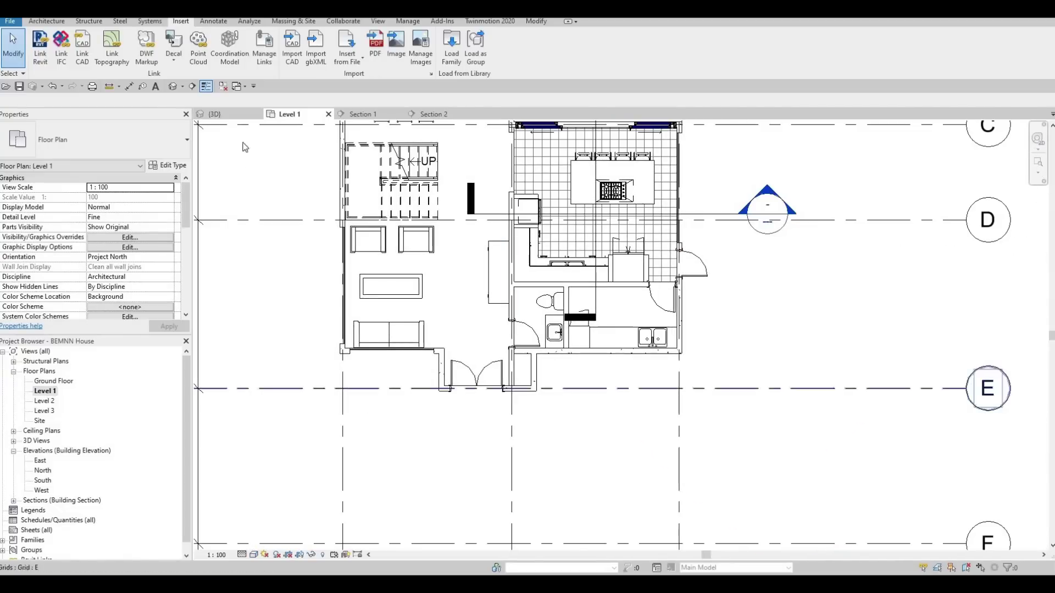
scroll(565, 346, "up", 2)
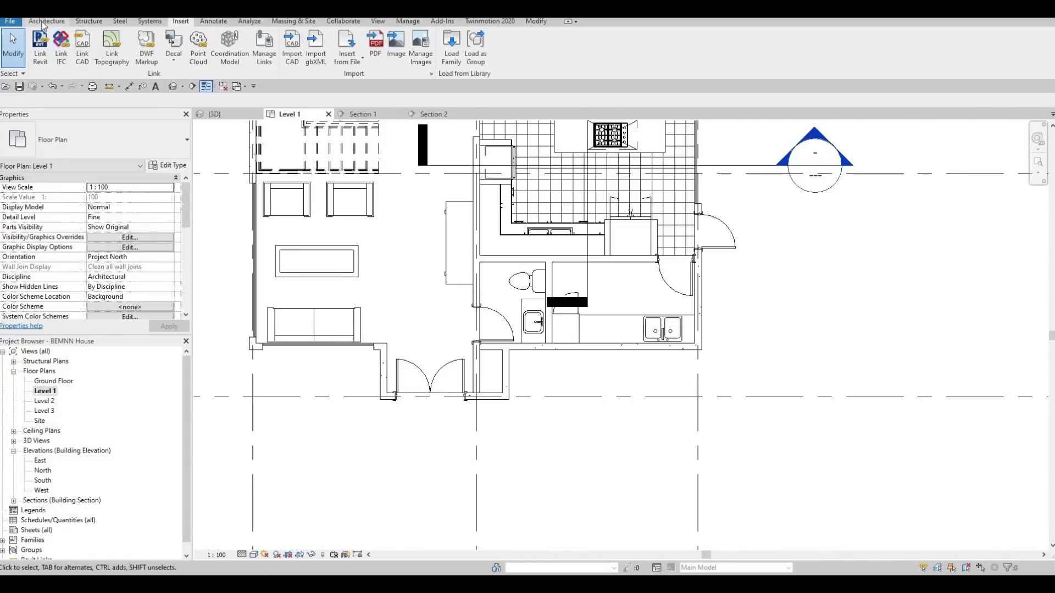
scroll(44, 45, "up", 4)
key("w")
key("a")
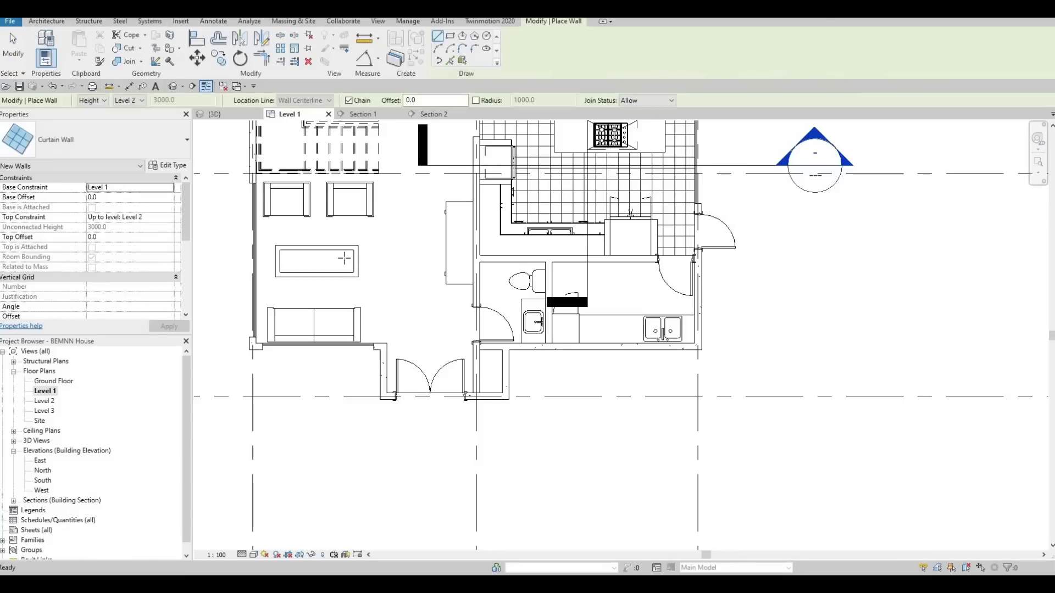
scroll(553, 300, "up", 5)
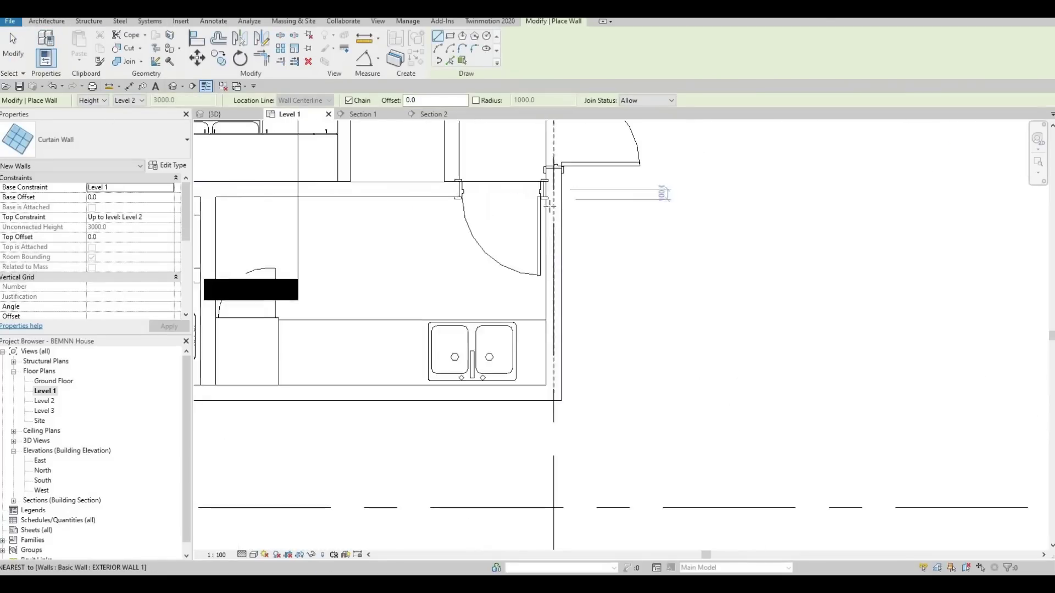
left_click(552, 209)
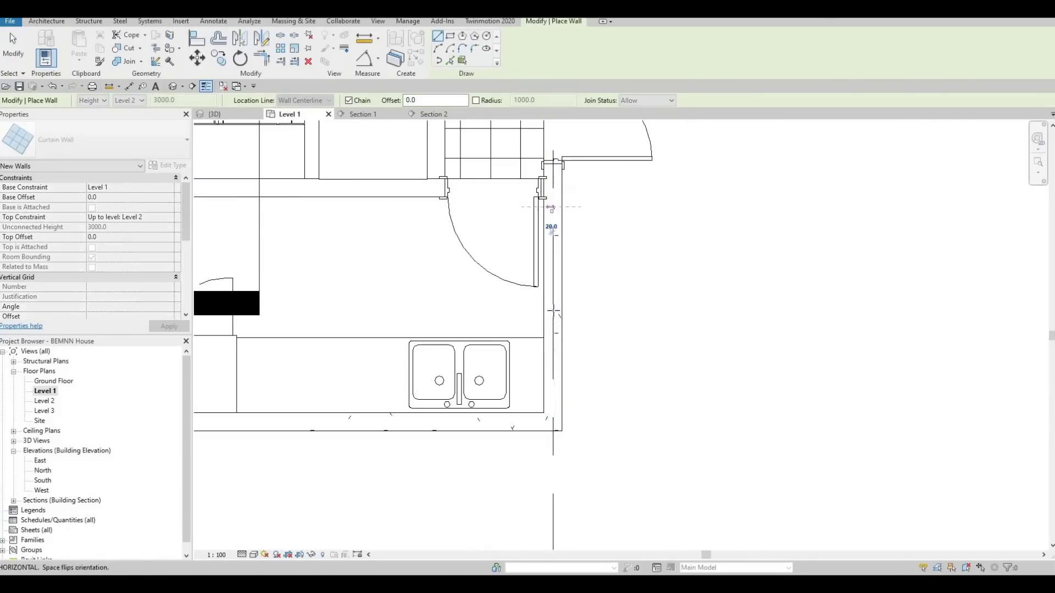
left_click(558, 365)
key("Escape")
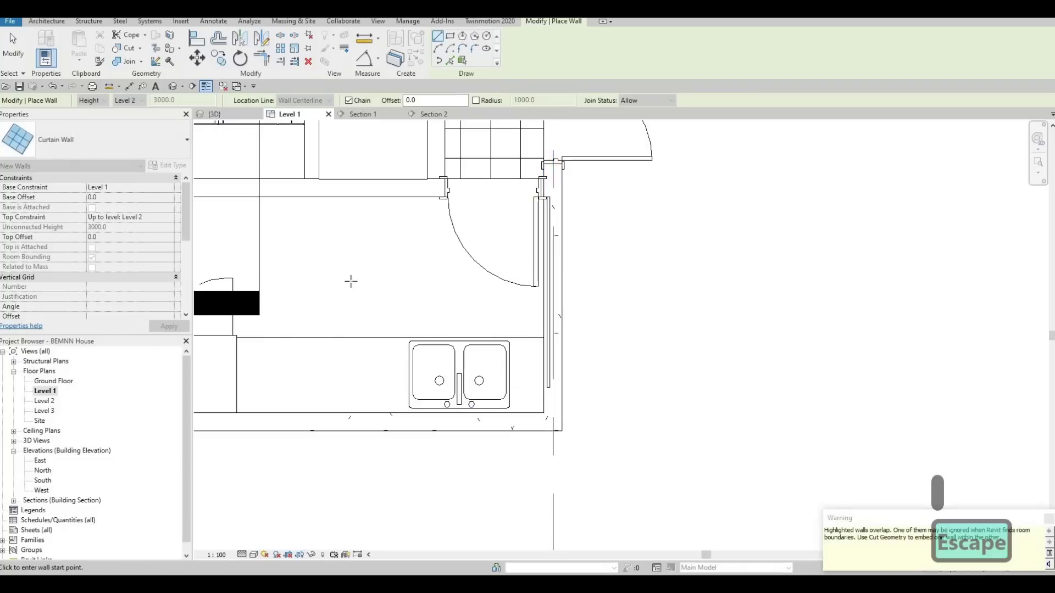
- Draw a short curtain wall within the exterior wall below the bathroom washbasin
scroll(479, 283, "down", 4)
middle_click_drag(395, 285, 545, 270)
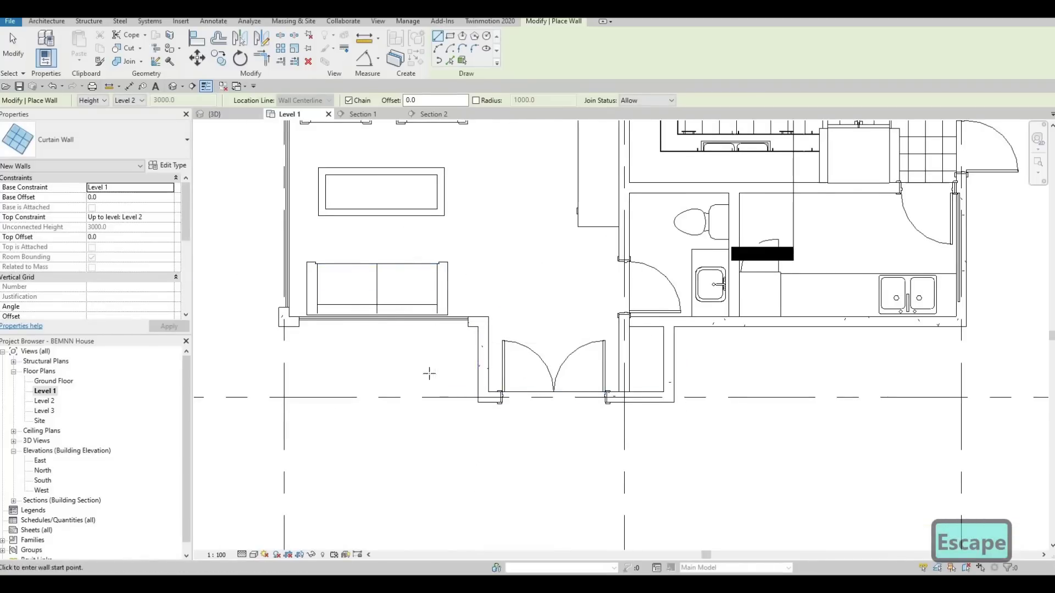
scroll(429, 373, "down", 2)
scroll(518, 323, "up", 4)
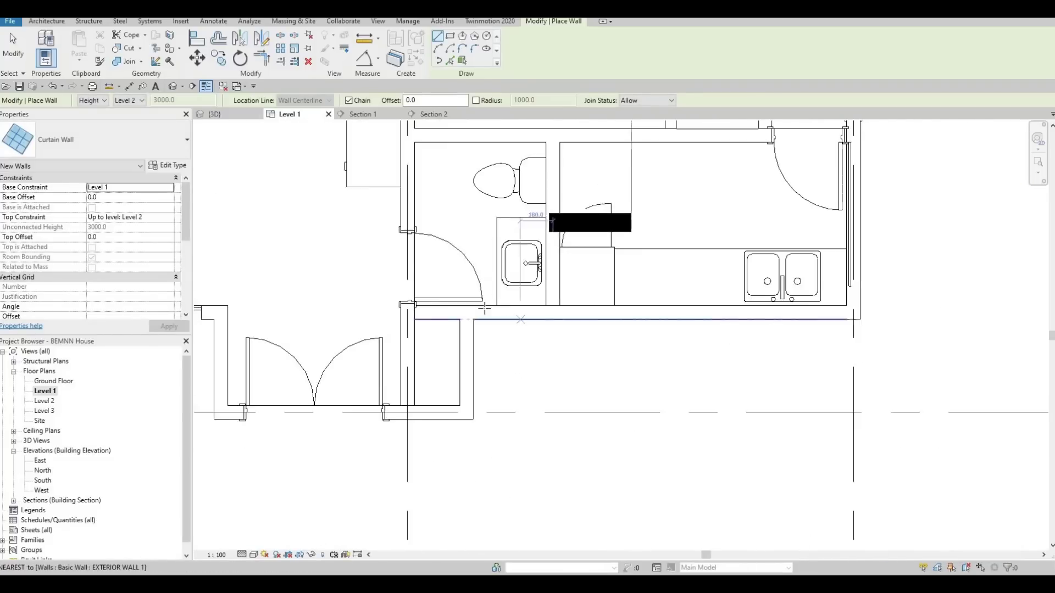
scroll(494, 313, "up", 2)
left_click(539, 308)
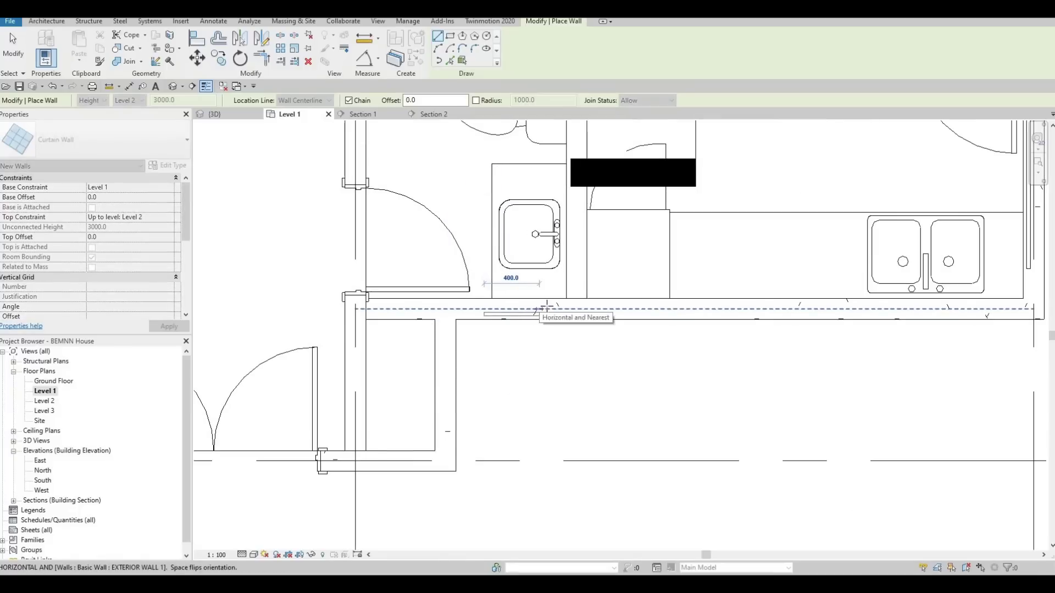
left_click(508, 316)
scroll(507, 316, "up", 2)
key("Escape")
key("Escape")
key("Escape")
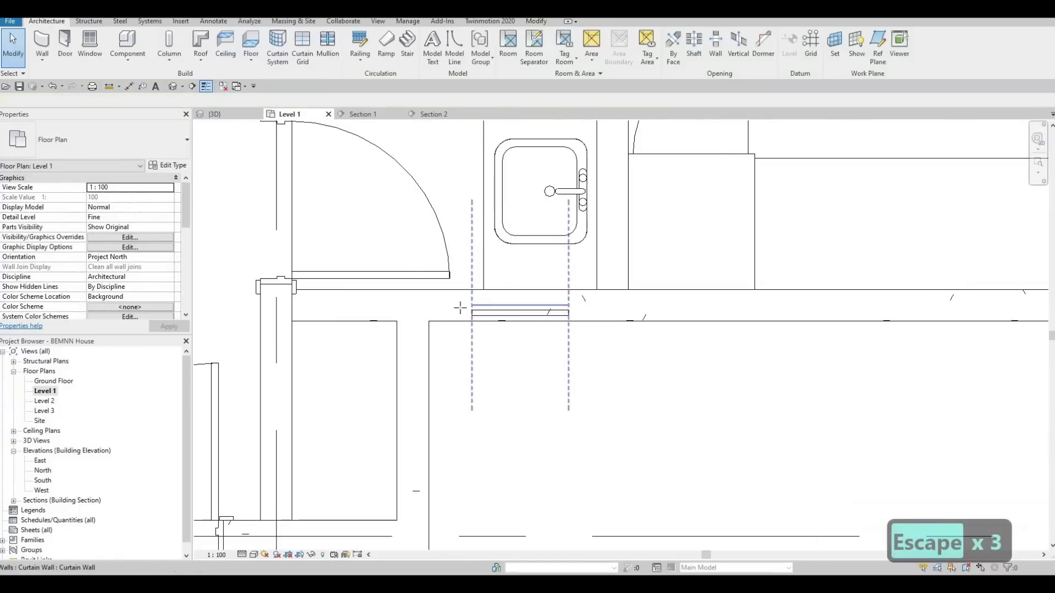
- Extend both ends of the bathroom curtain wall and shift it toward the inner face of the exterior wall
left_click(466, 308)
left_click_drag(453, 308, 455, 305)
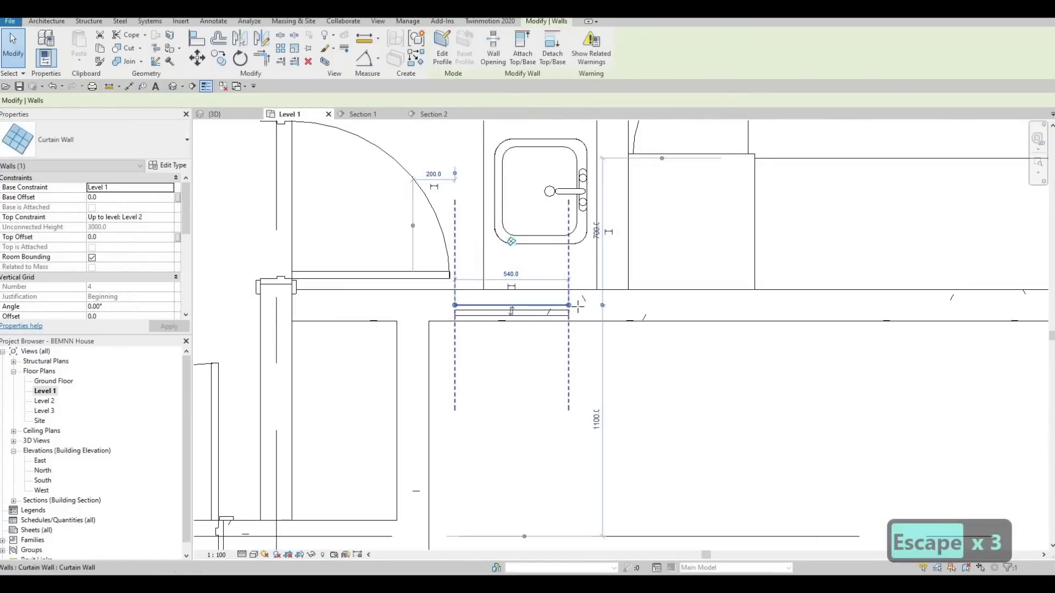
key("Escape")
key("Escape")
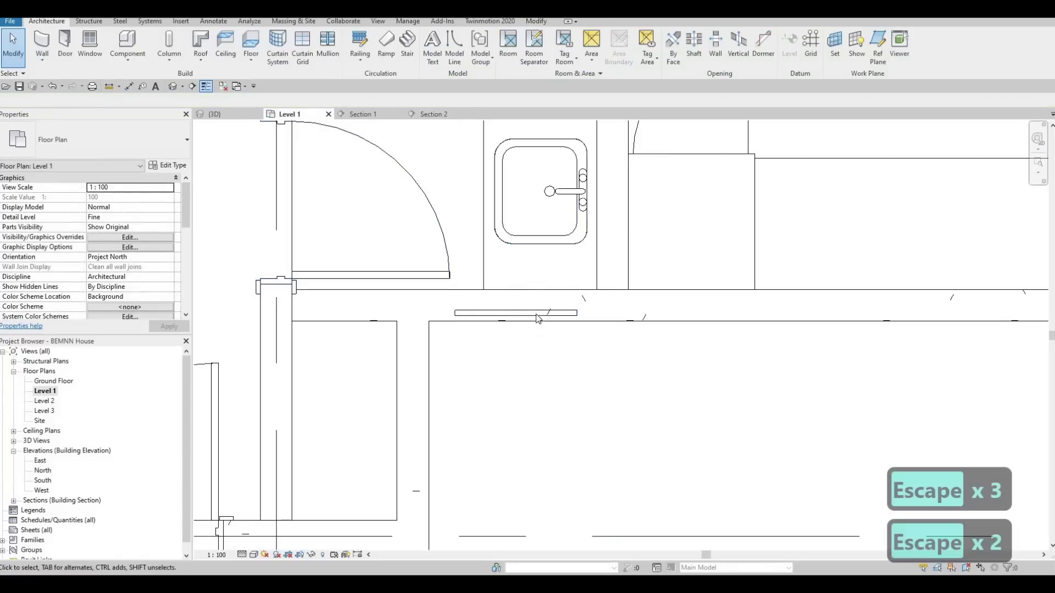
left_click(538, 318)
left_click_drag(537, 318, 538, 302)
key("Escape")
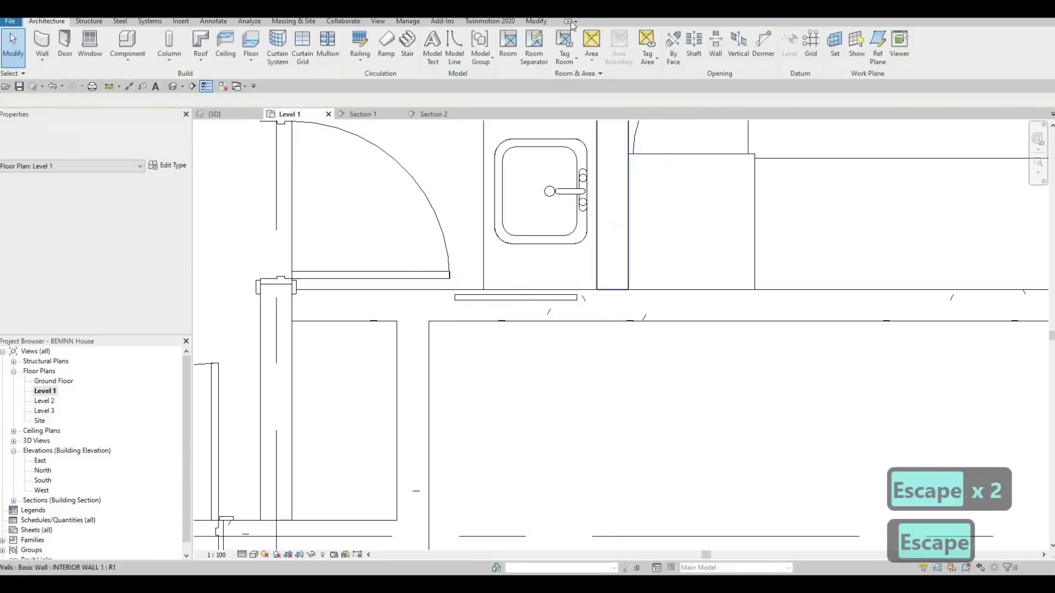
key("Escape")
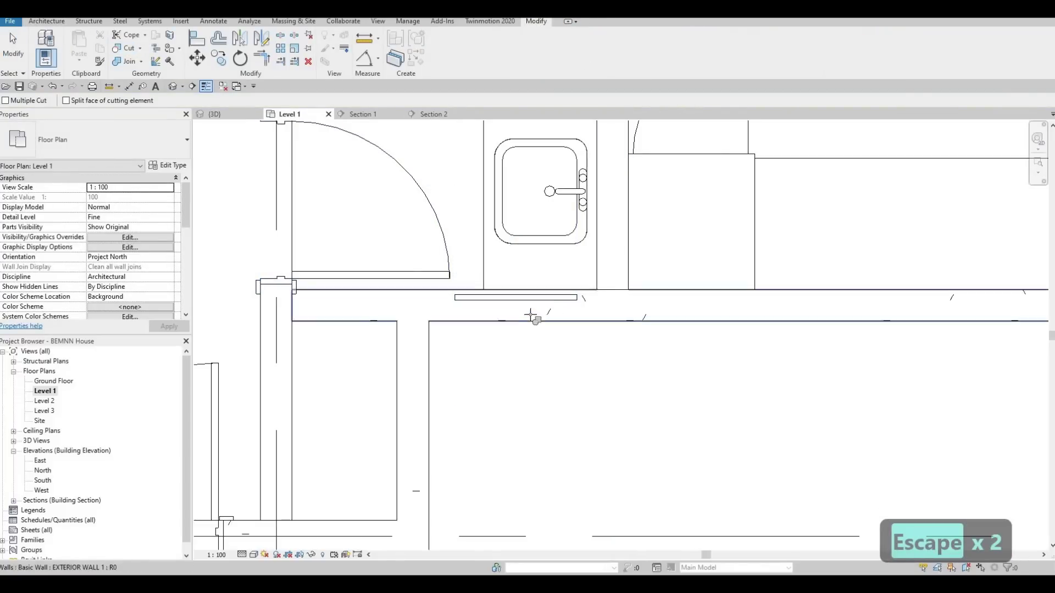
- Cut the exterior walls with the bathroom curtain wall and the curtain wall beside the double-sink room
left_click(533, 311)
left_click(536, 298)
scroll(645, 328, "down", 3)
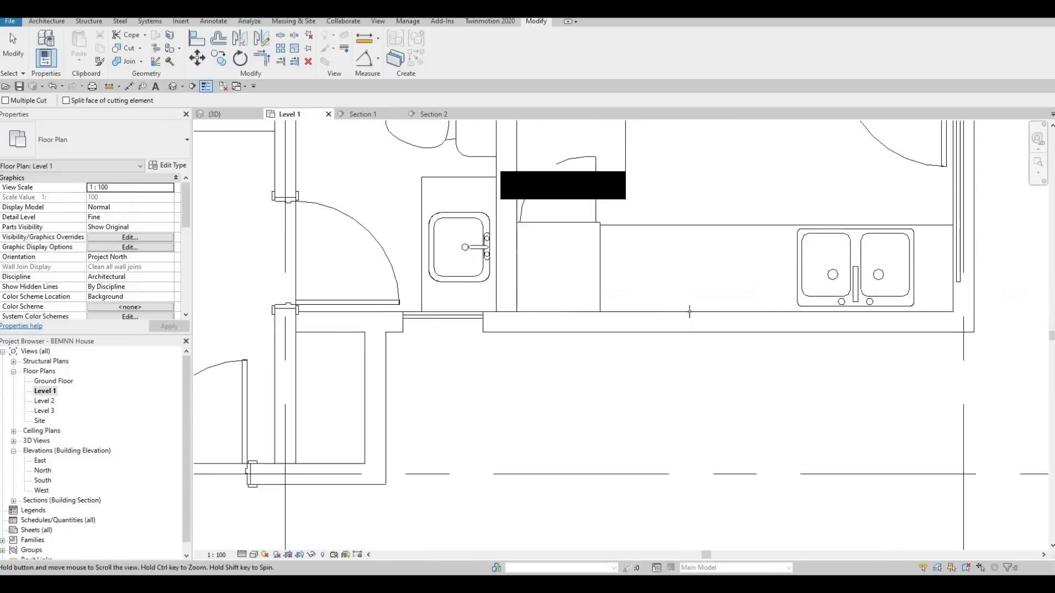
middle_click_drag(935, 325, 676, 325)
key("Escape")
key("Escape")
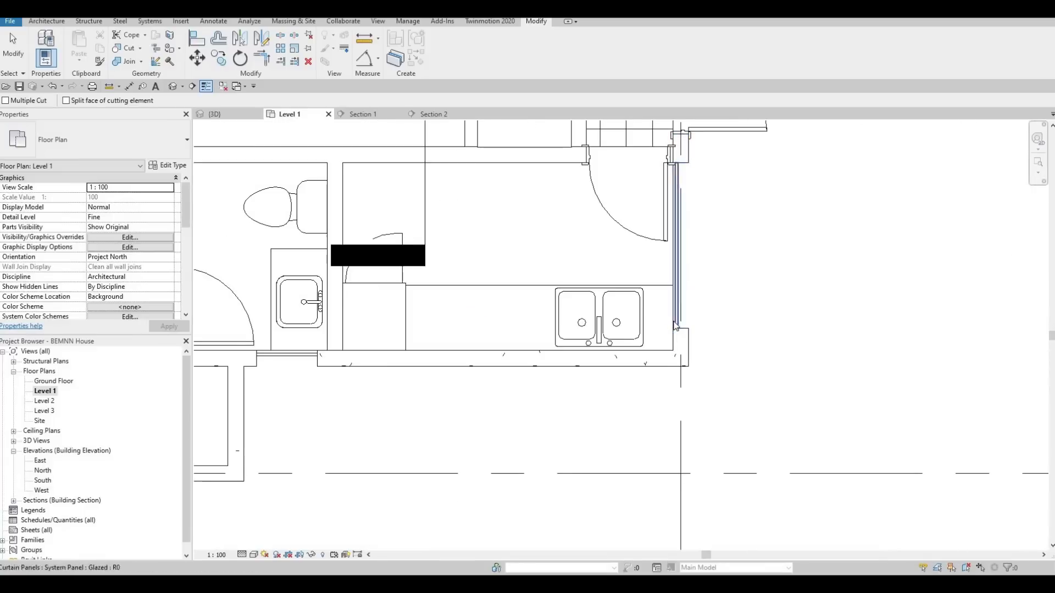
- In the 3D view, set the Top Offset of the curtain wall beside the dining area to -400
key("F4")
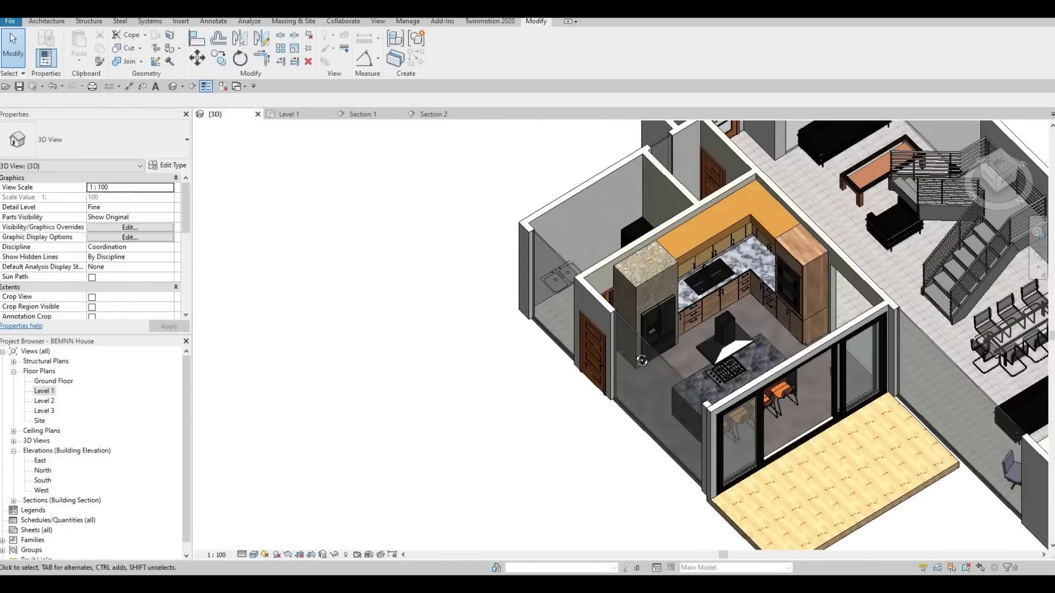
scroll(641, 360, "down", 4)
middle_click_drag(642, 361, 737, 277, "shift")
scroll(763, 243, "up", 5)
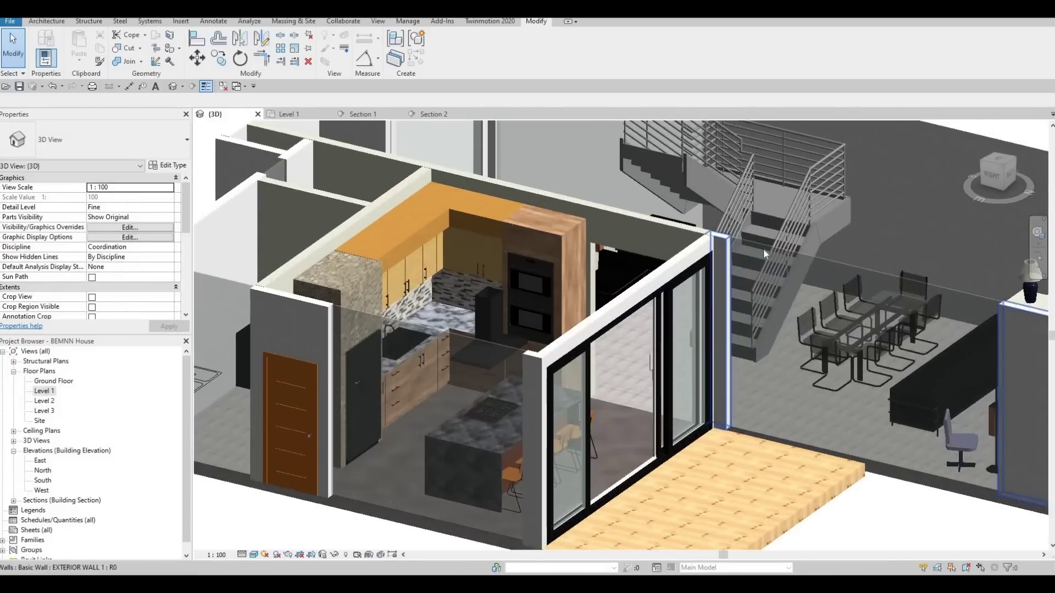
left_click(855, 265)
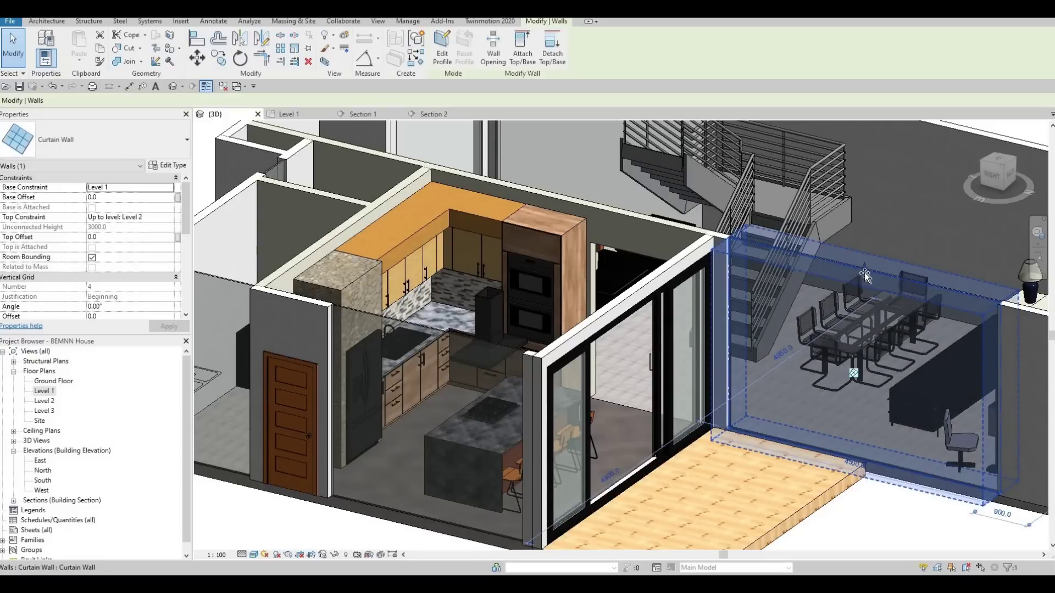
left_click_drag(862, 295, 853, 294)
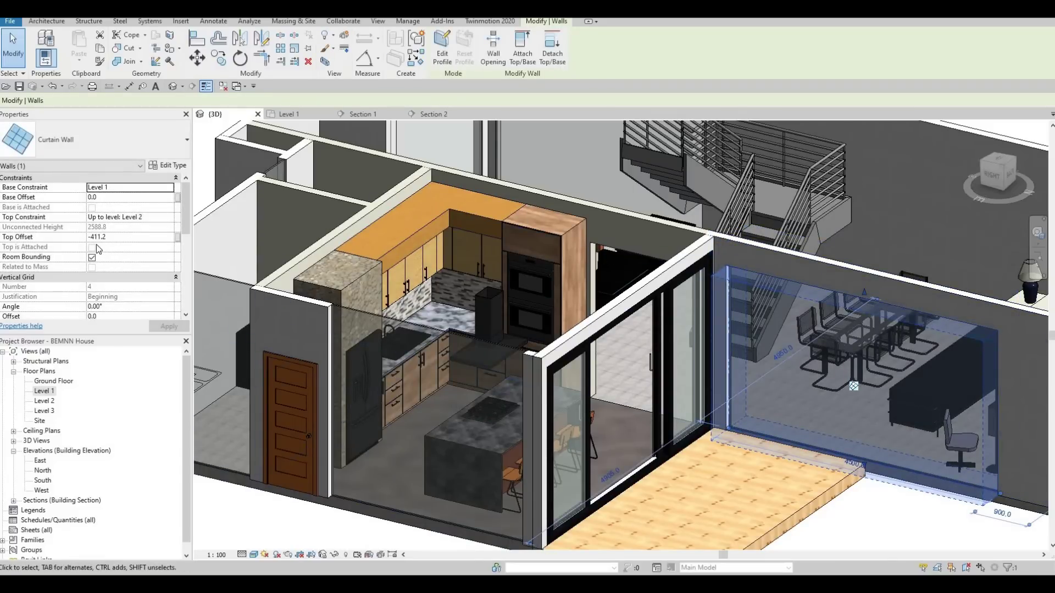
left_click(115, 237)
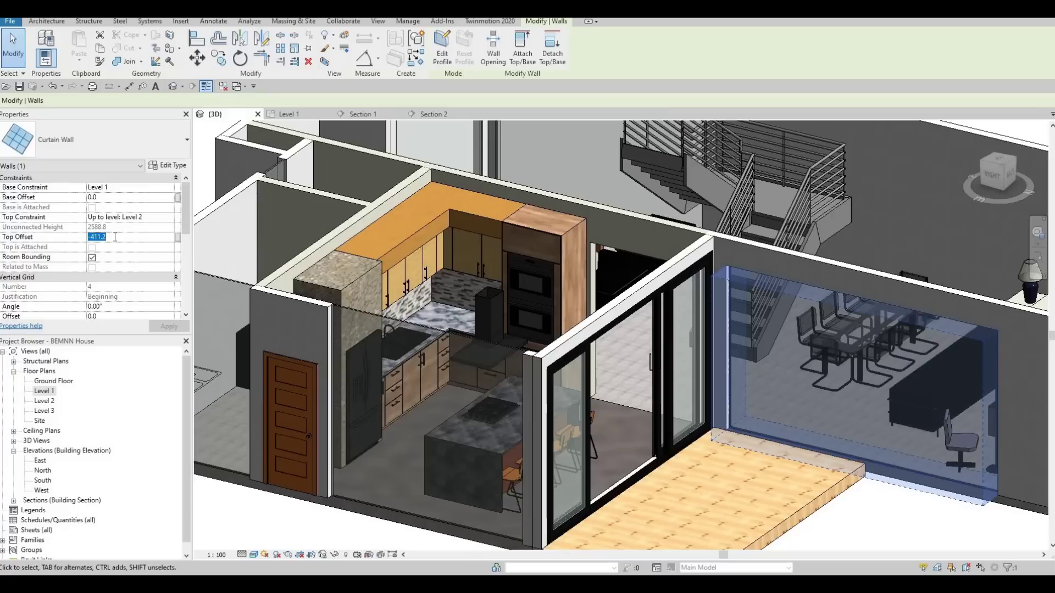
type("-400")
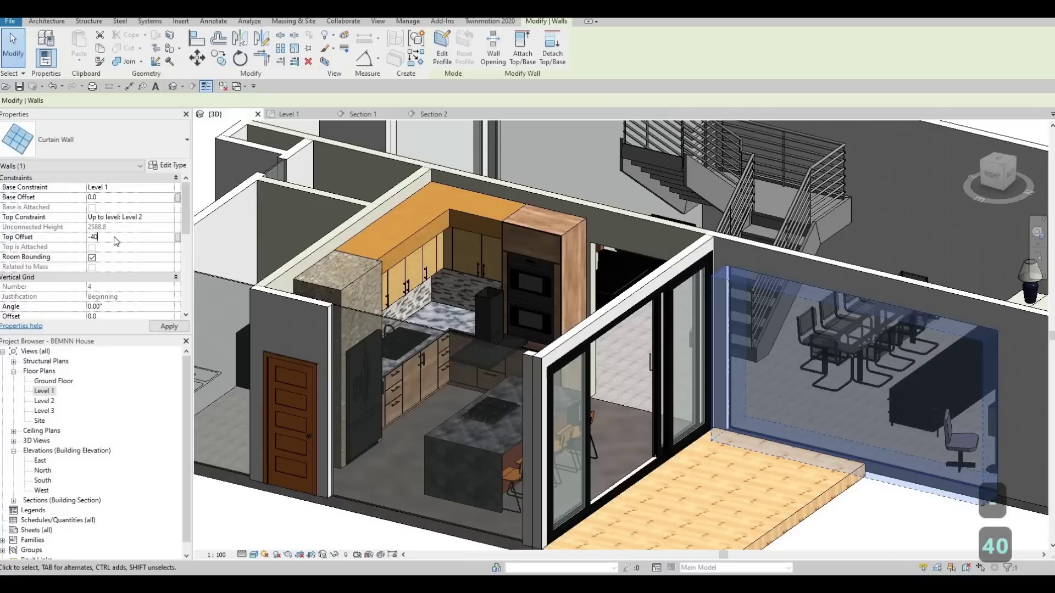
key("Return")
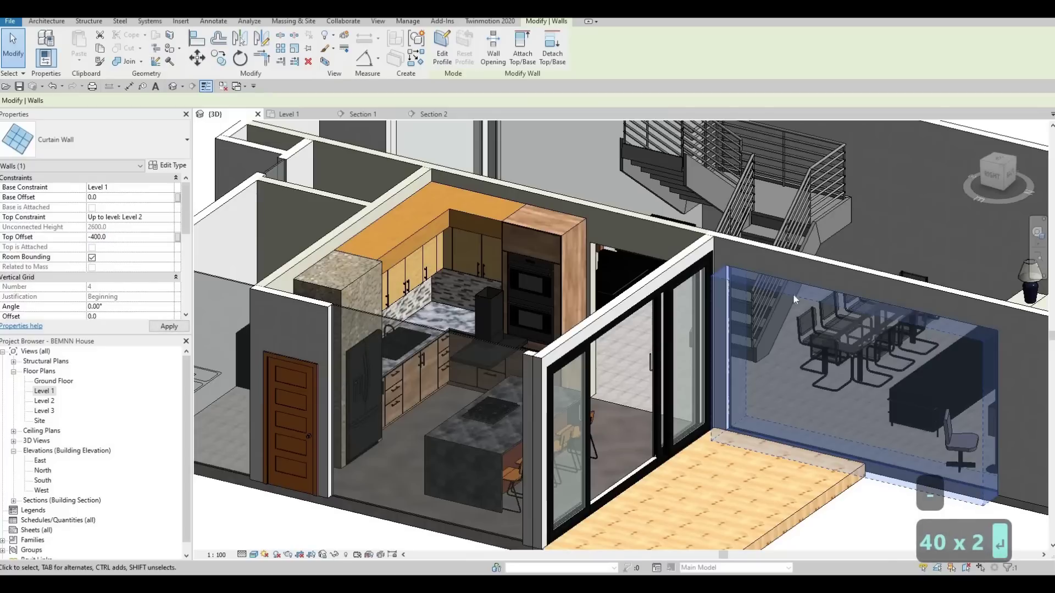
key("Escape")
key("Escape")
- Align the top edge of the kitchen curtain wall with the top of the dining area's curtain wall
middle_click_drag(757, 295, 665, 378, "shift")
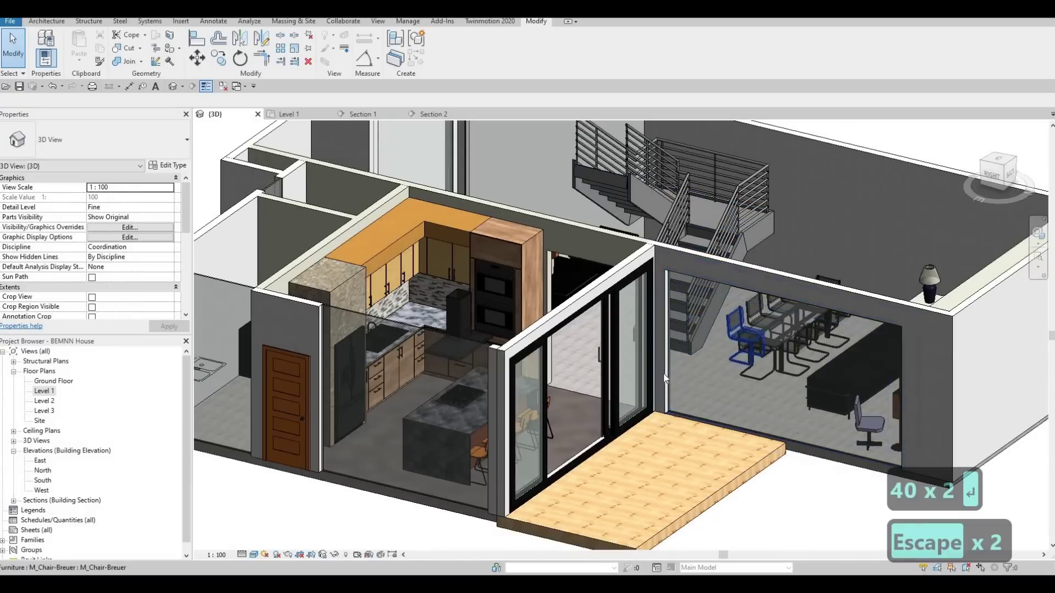
key("a")
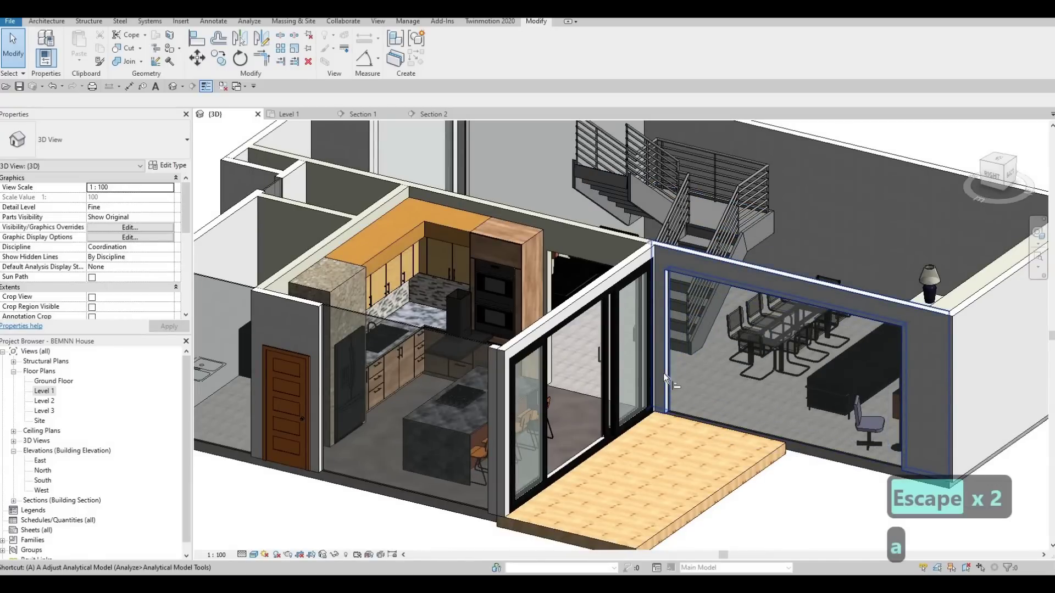
key("l")
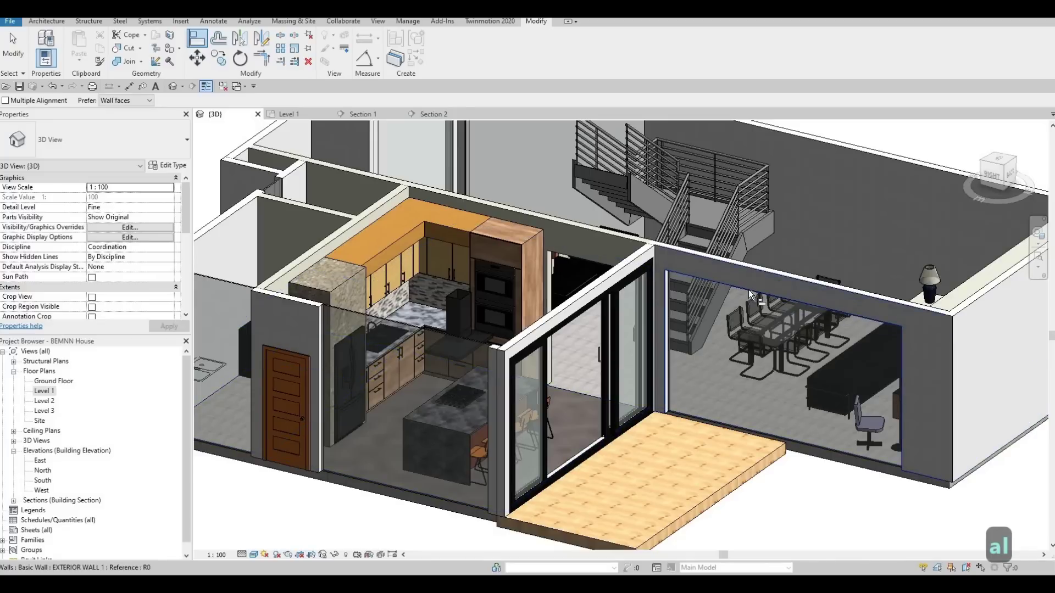
left_click(748, 289)
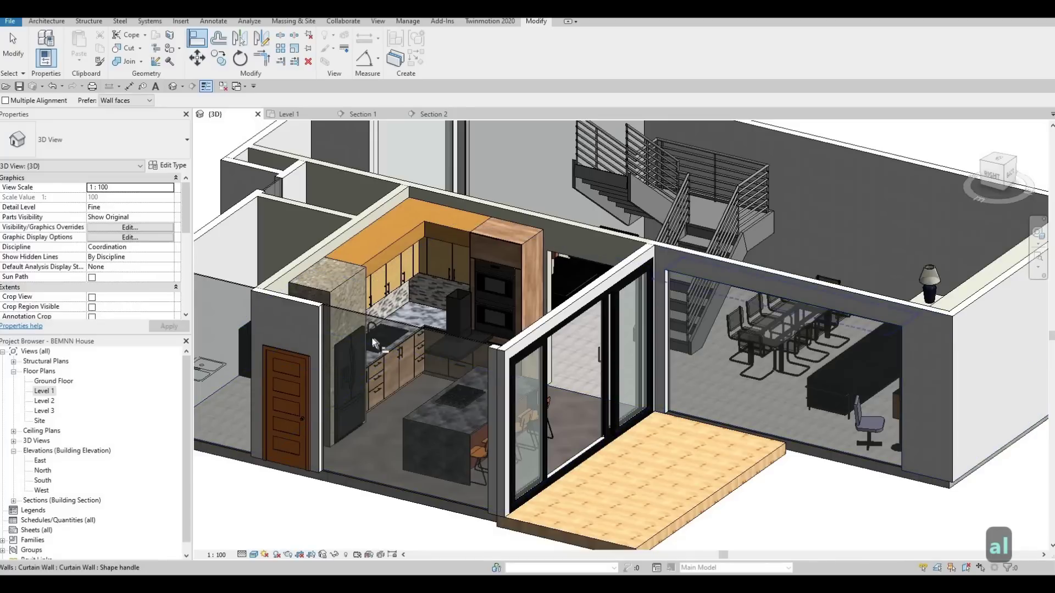
left_click(408, 330)
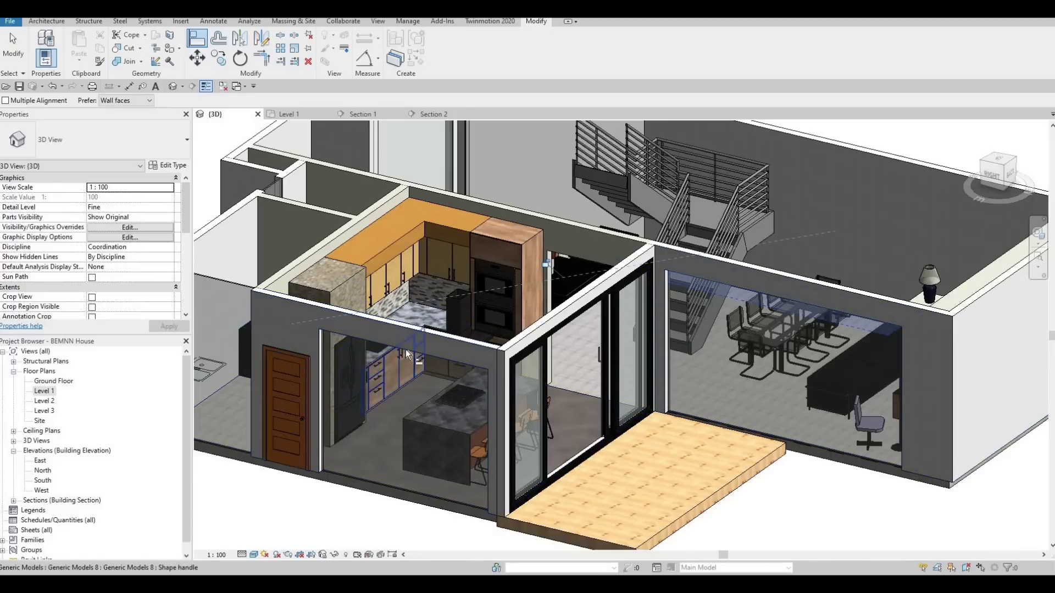
scroll(348, 331, "up", 3)
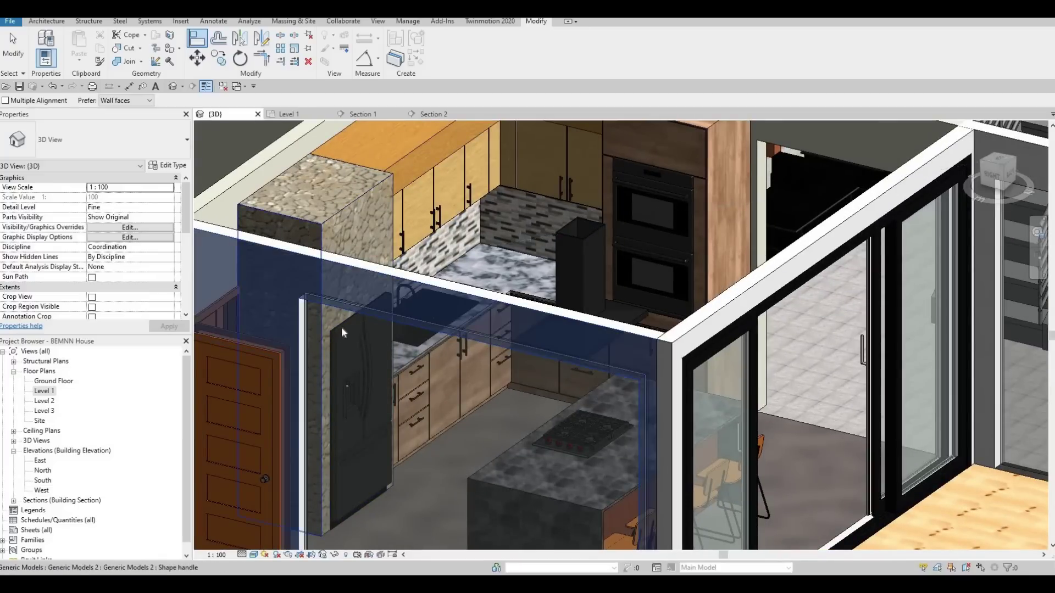
key("Escape")
key("Escape")
key("Escape")
- Try to align the top of the double-sink room's curtain wall with the top of the kitchen curtain wall
key("a")
key("l")
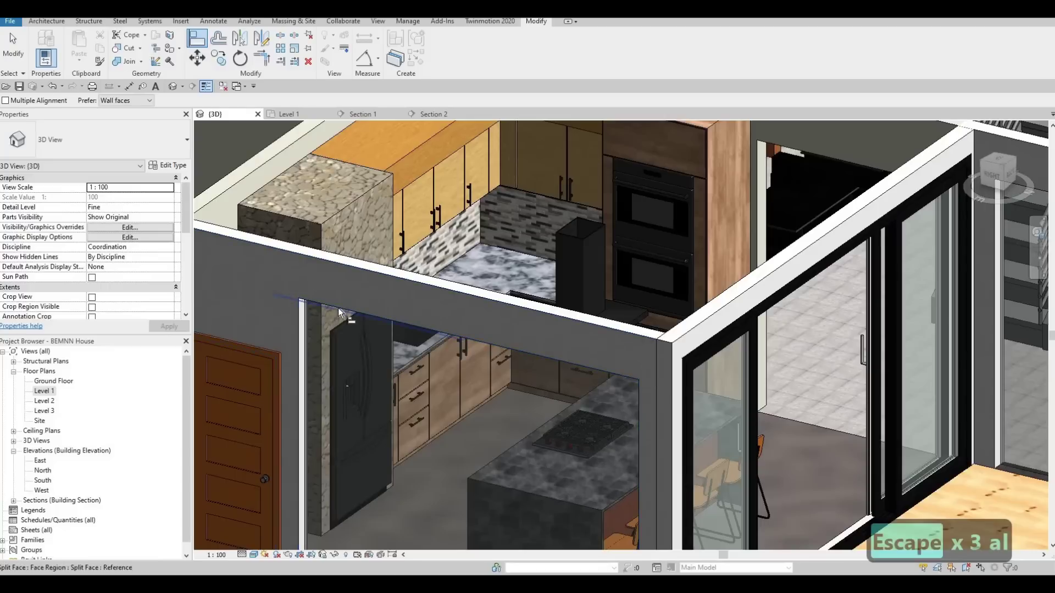
left_click(337, 306)
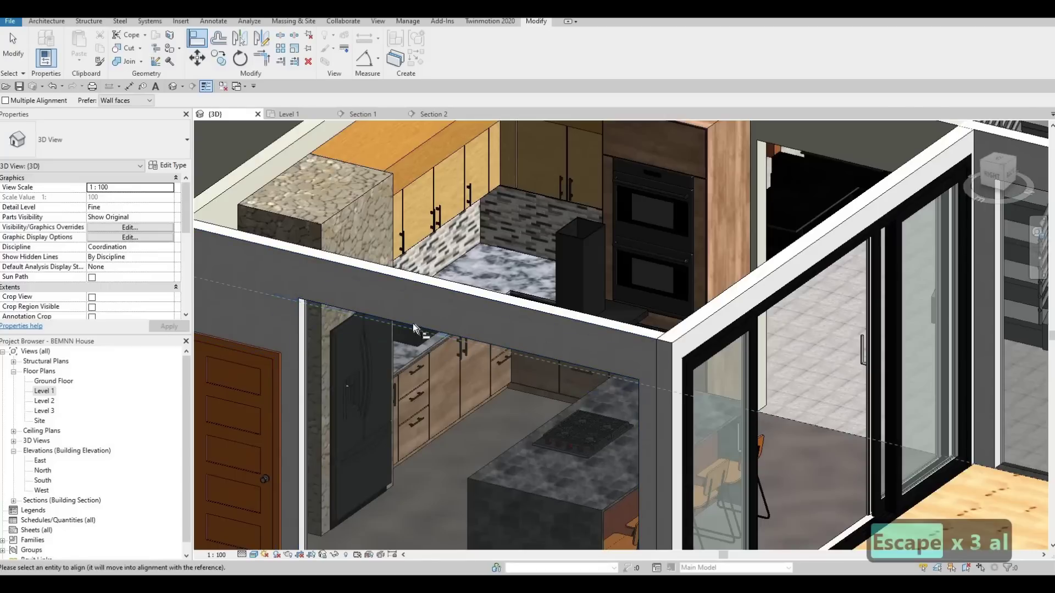
scroll(440, 258, "down", 4)
left_click(440, 258)
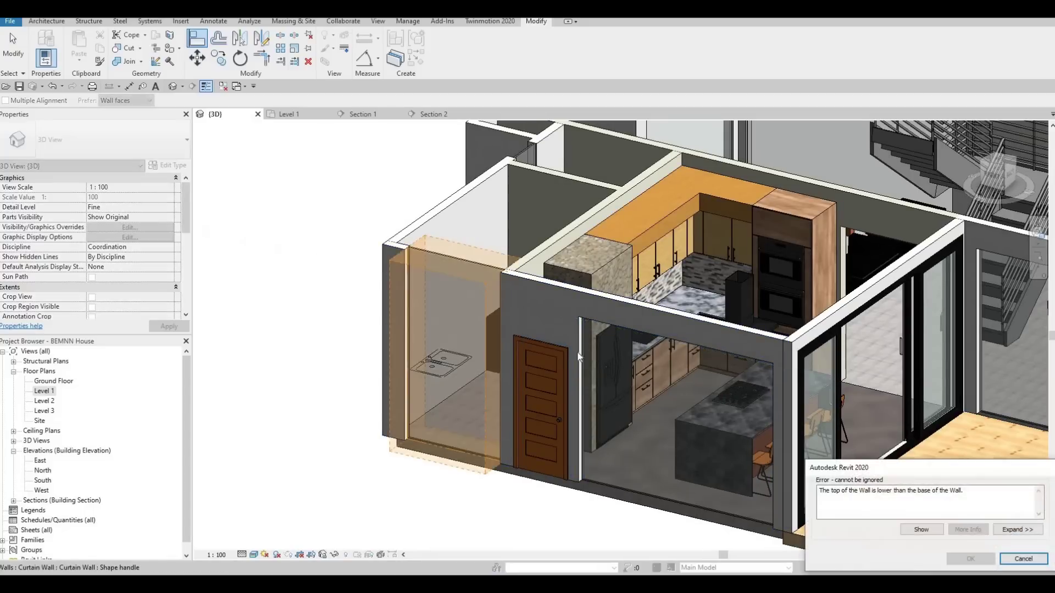
key("Escape")
key("Escape")
key("Escape")
- Align the tops of the double-sink room's and bathroom's curtain walls with the top of the kitchen curtain wall
key("a")
key("l")
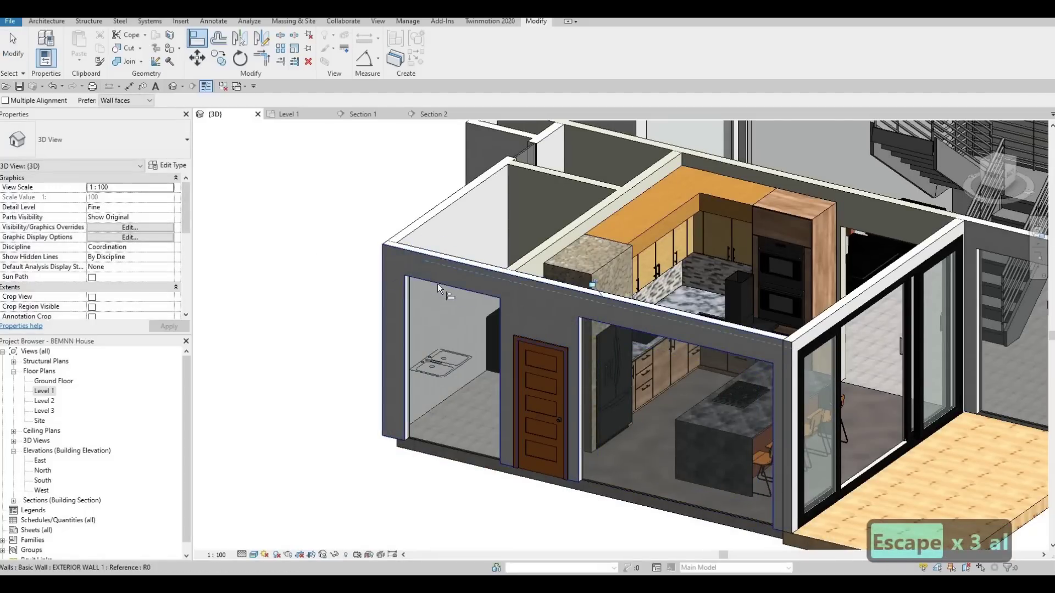
left_click(437, 283)
middle_click_drag(553, 337, 430, 338, "shift")
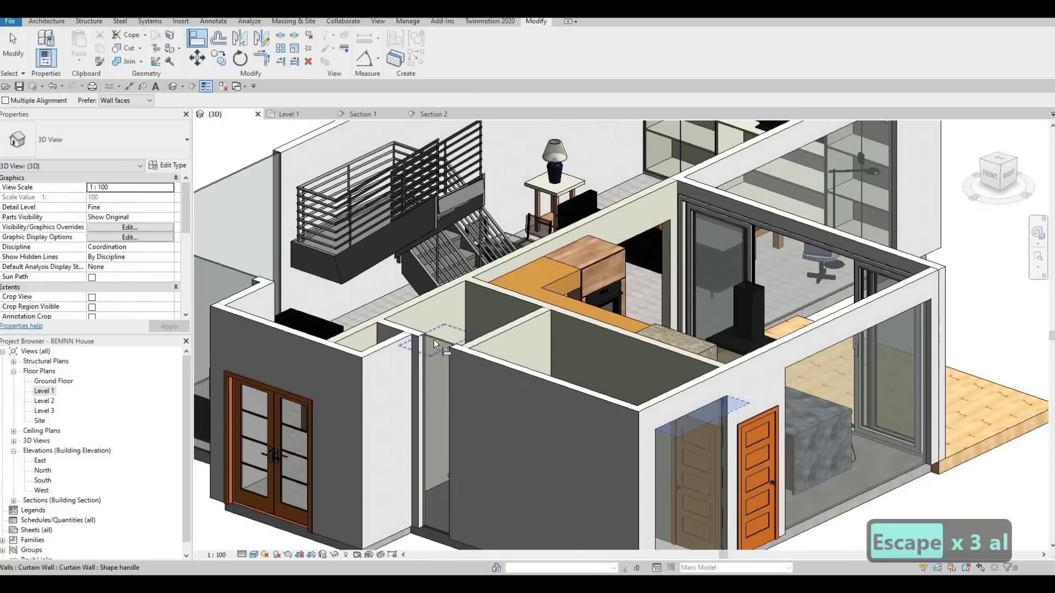
left_click(431, 368)
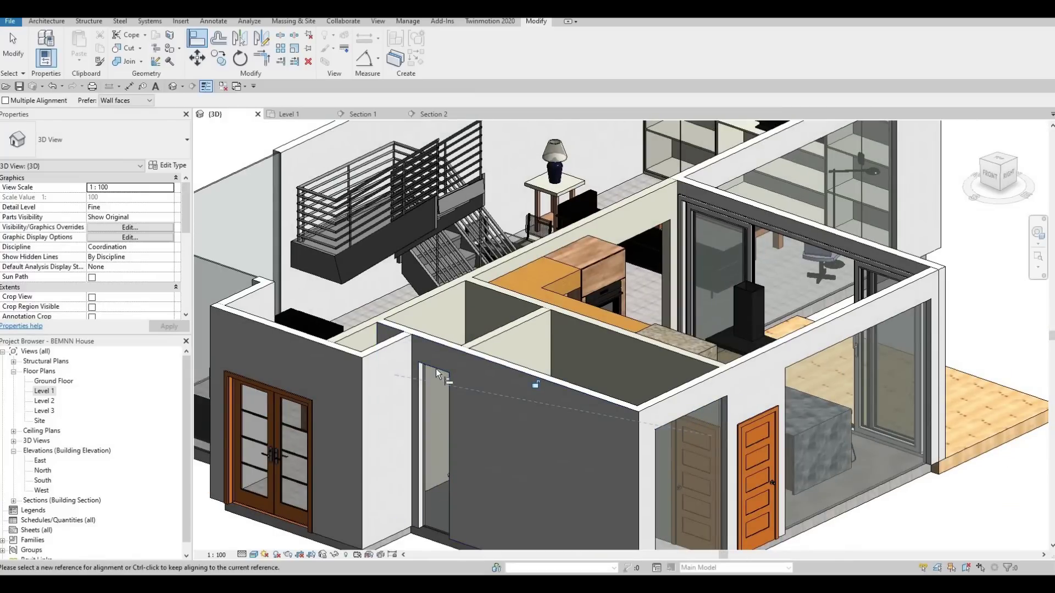
- Align the tops of the living area's curtain walls with the top of the bathroom's curtain wall
mouse_move(480, 388)
middle_mouse_down("shift")
mouse_move(476, 342)
mouse_move(470, 371)
middle_mouse_up("shift")
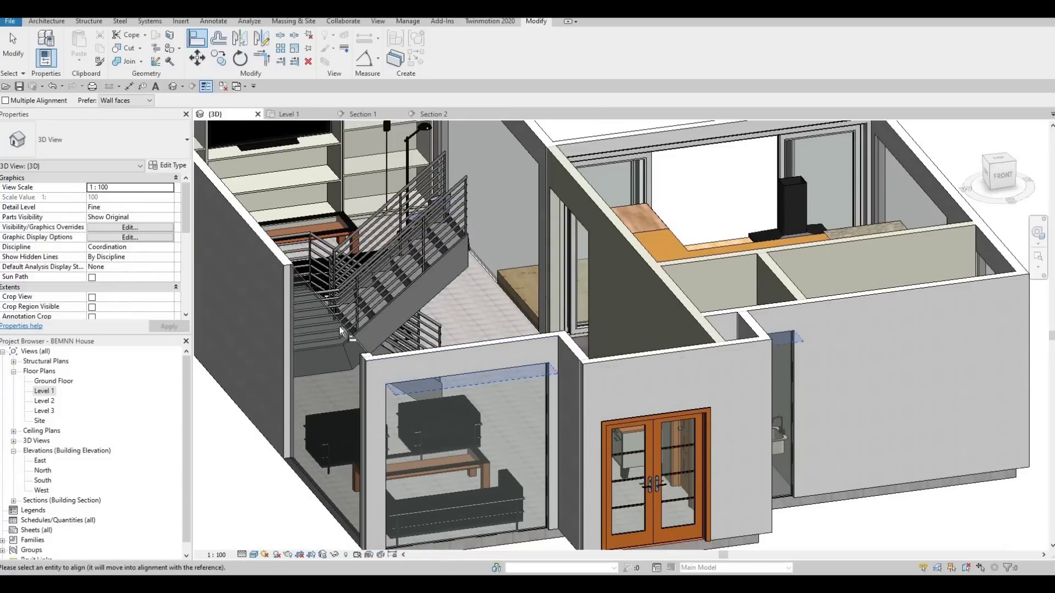
scroll(466, 321, "down", 3)
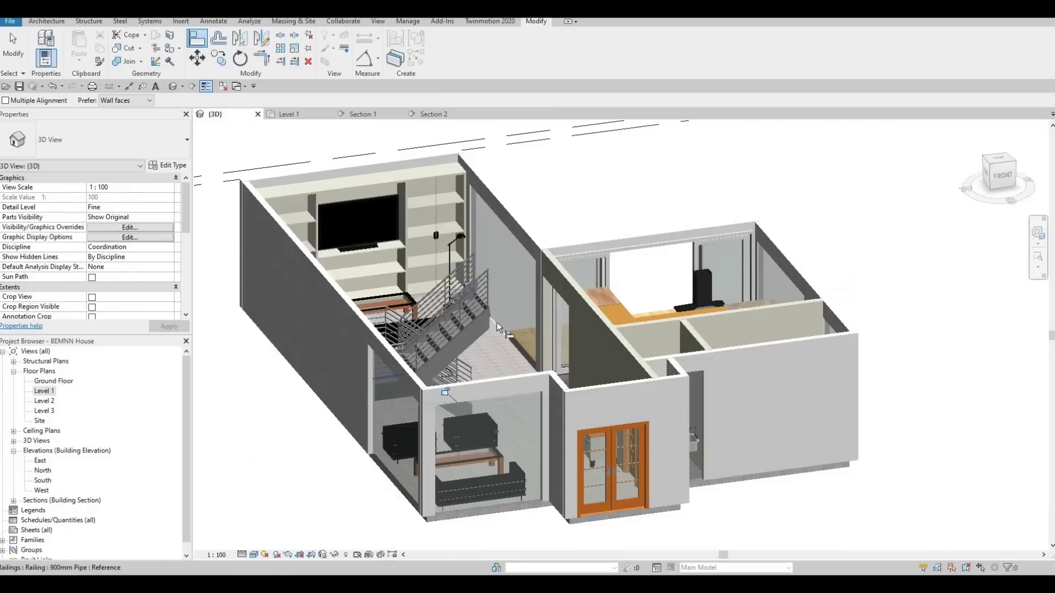
middle_click_drag(309, 308, 355, 311, "shift")
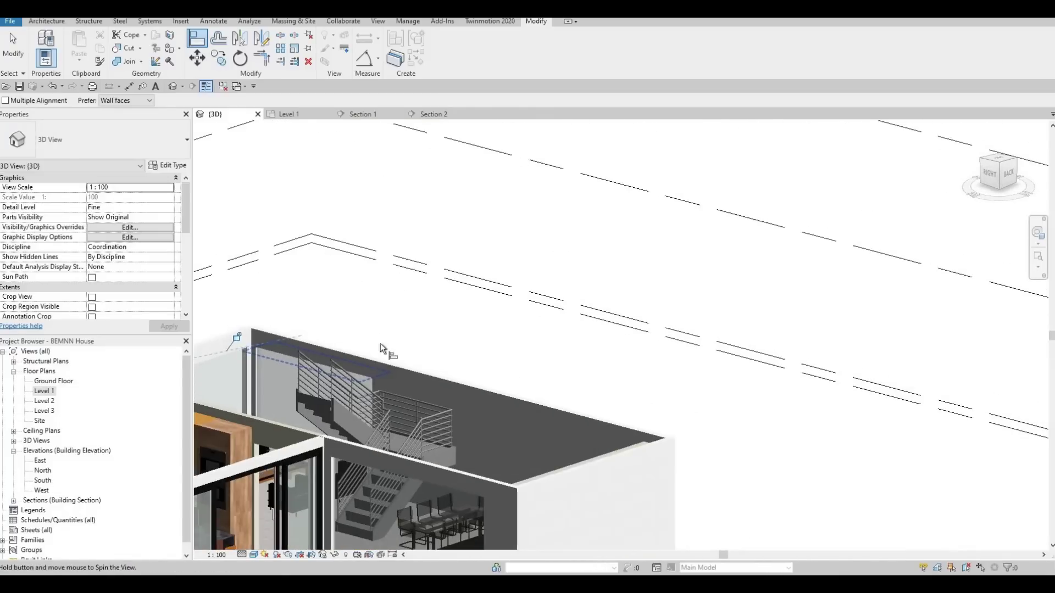
middle_click_drag(383, 349, 310, 365, "shift")
key("Escape")
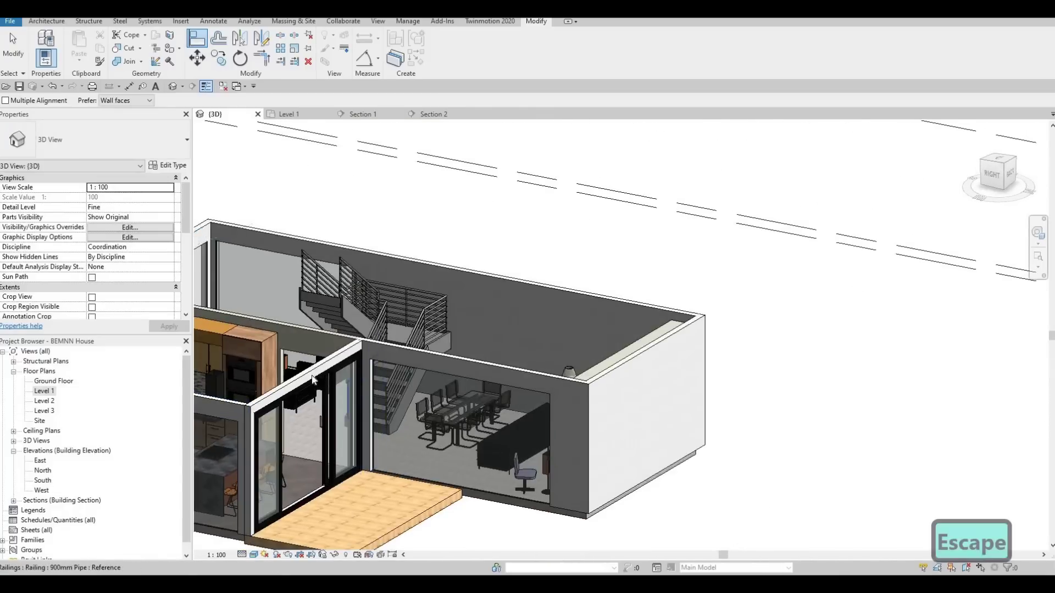
- Set the height in the type properties of the sliding door facing the wooden deck to 2600
scroll(312, 379, "up", 3)
key("Escape")
key("Escape")
left_click(307, 373)
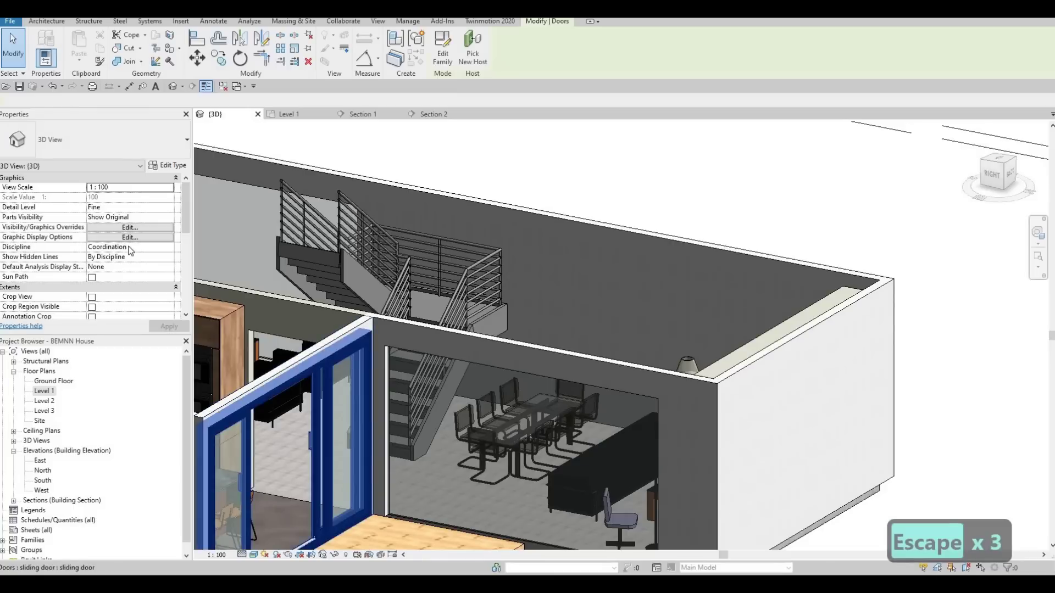
scroll(157, 187, "down", 1)
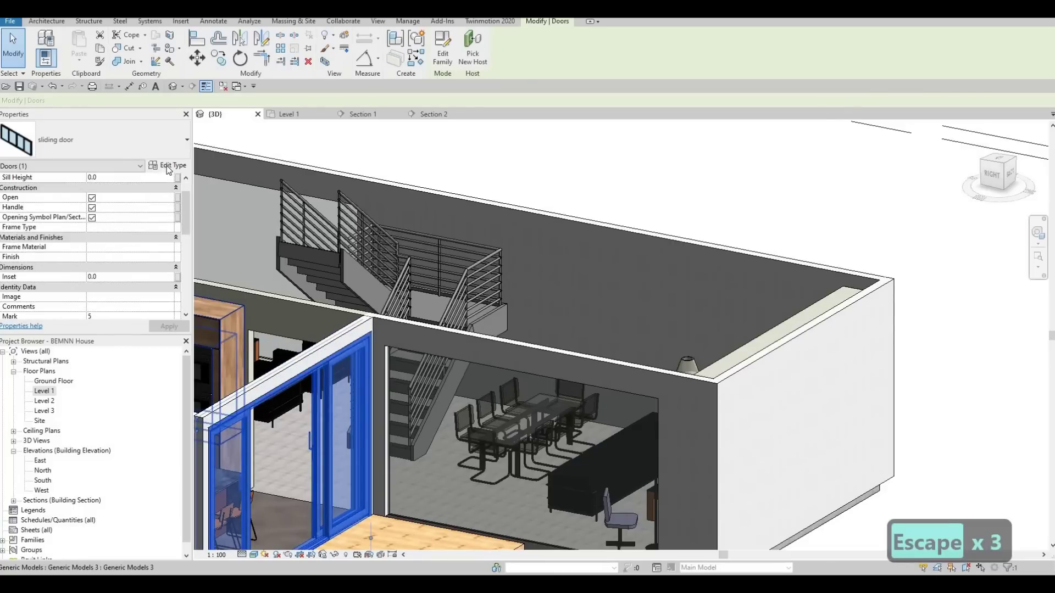
left_click(169, 167)
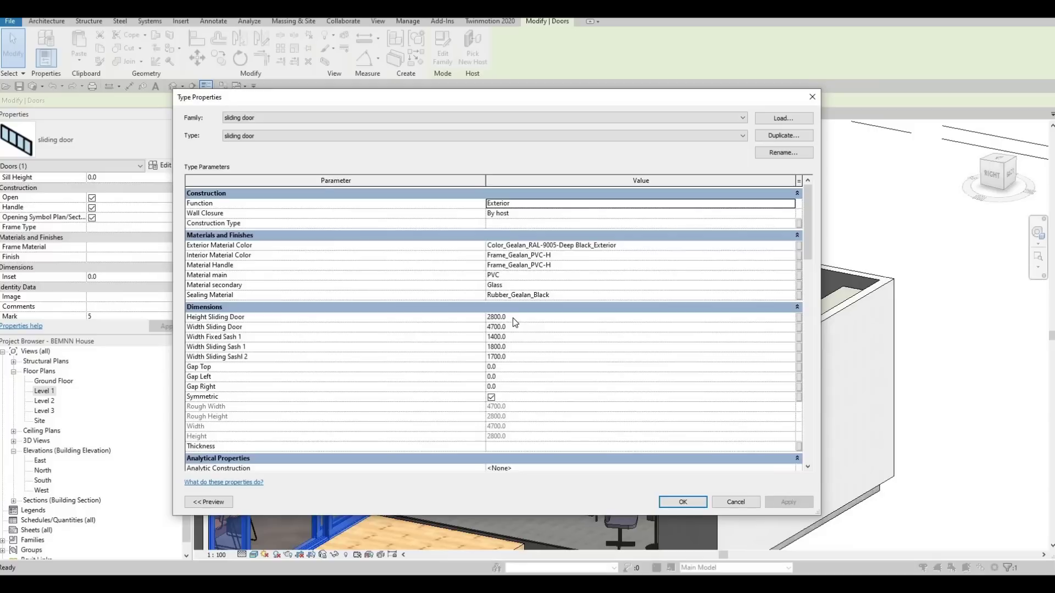
left_click(513, 318)
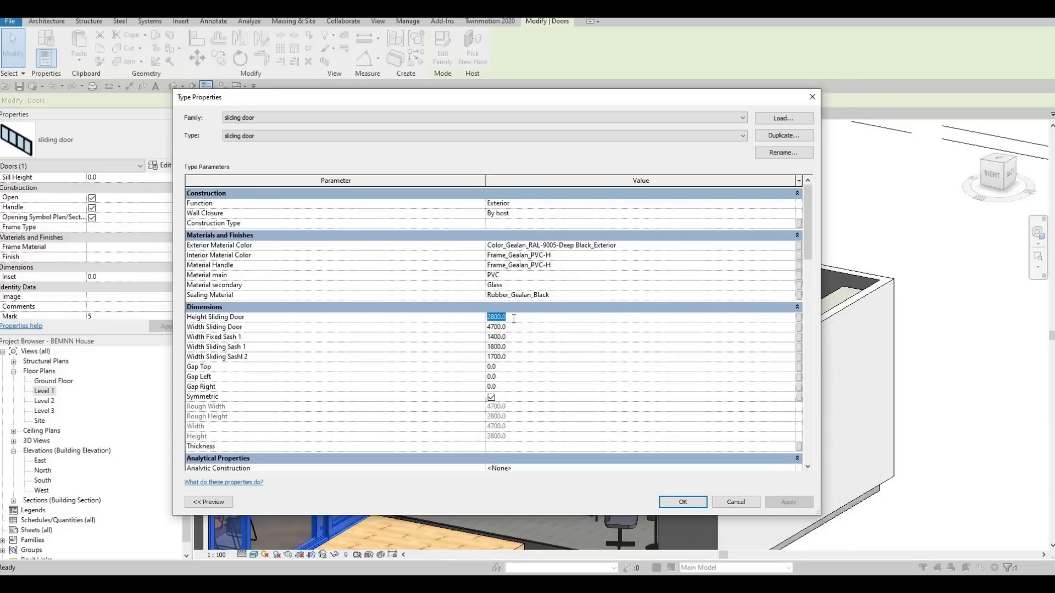
type("26")
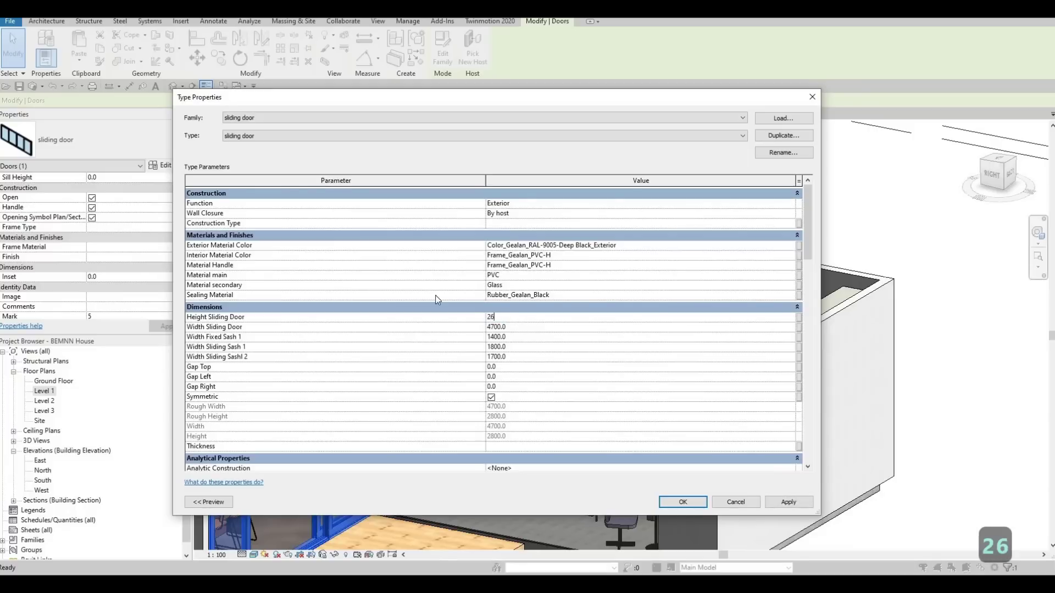
type("00")
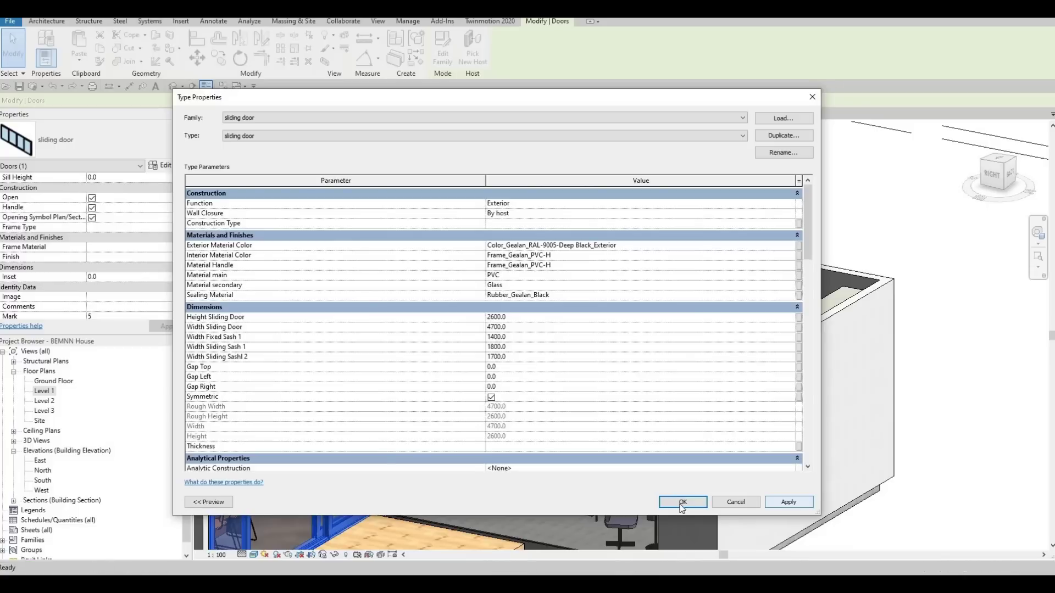
key("Escape")
key("Escape")
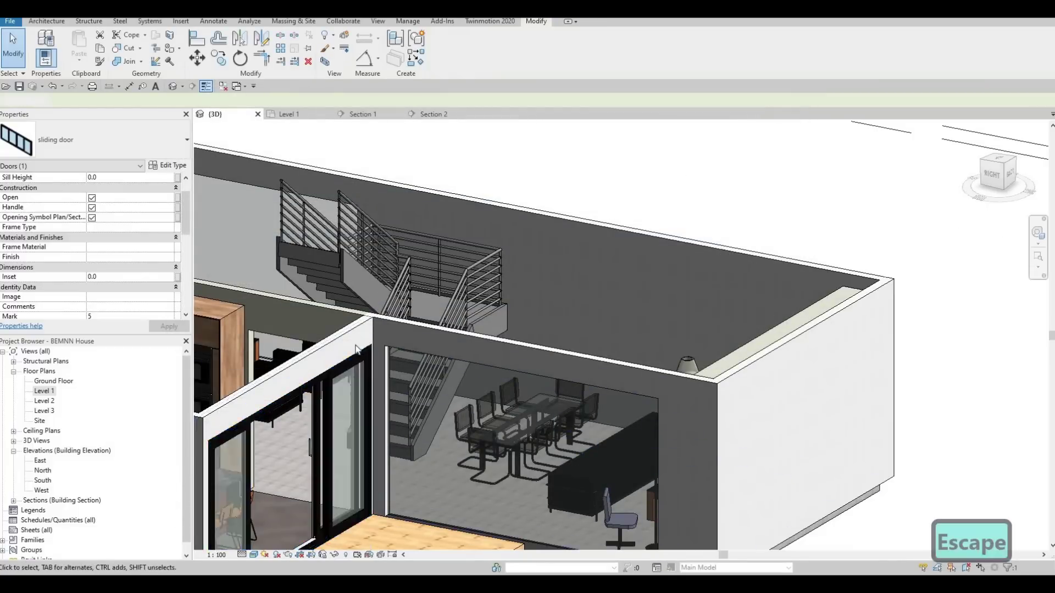
- Raise the bottom edge of the kitchen's curtain wall to a base offset of about 83
scroll(298, 323, "up", 5)
scroll(319, 330, "down", 8)
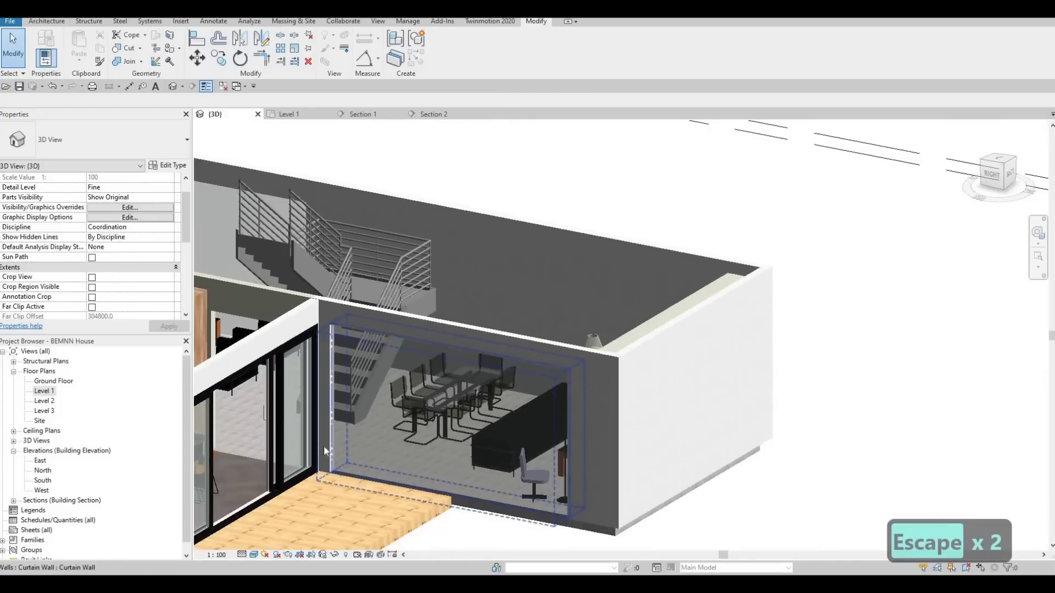
middle_click_drag(520, 468, 569, 413, "shift")
scroll(573, 340, "up", 2)
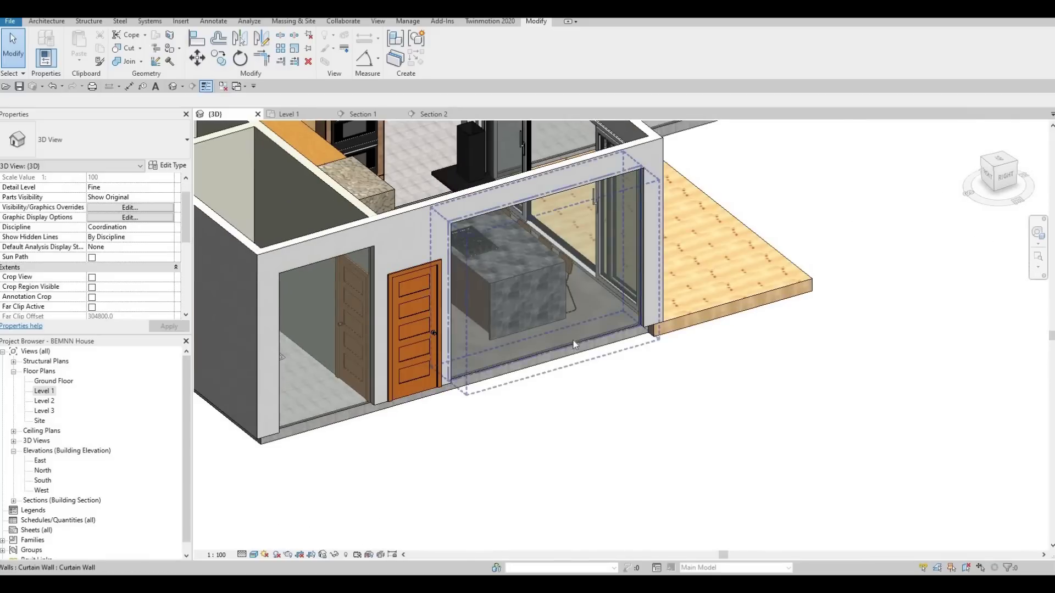
scroll(573, 341, "up", 2)
left_click(556, 343)
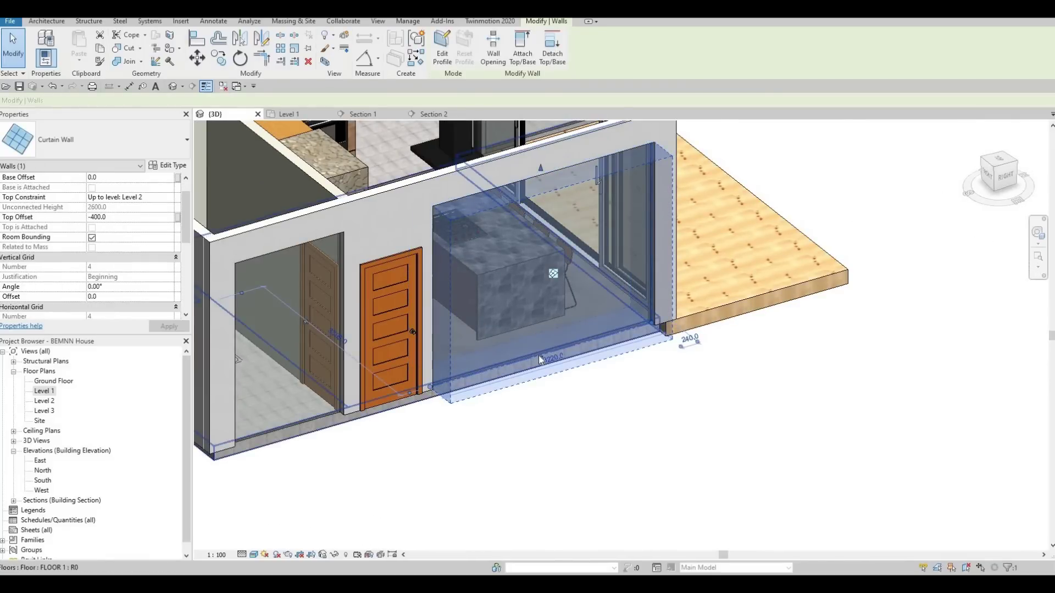
left_click(539, 355)
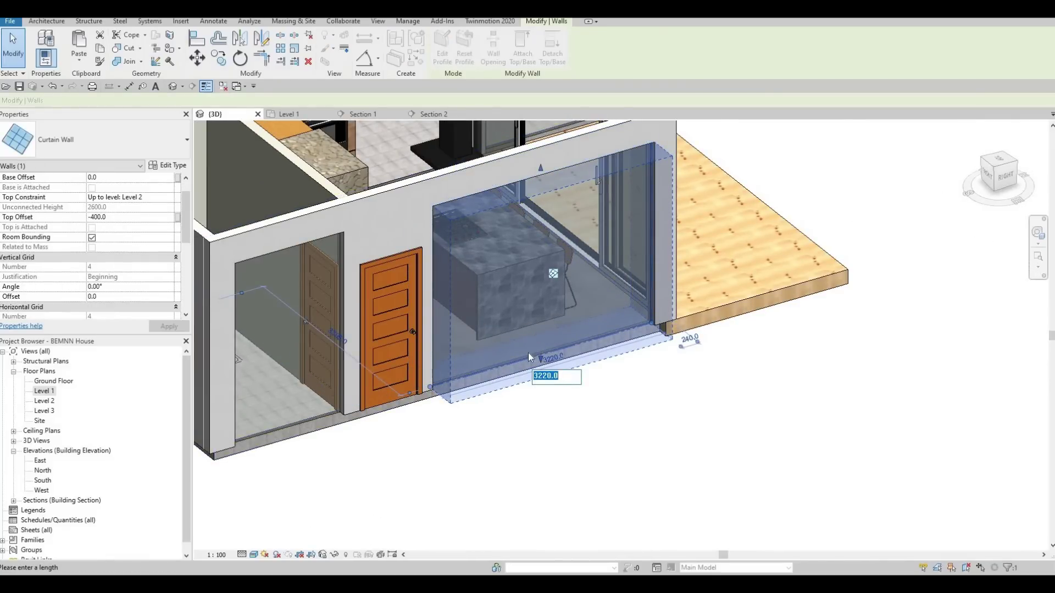
scroll(537, 343, "up", 2)
key("Escape")
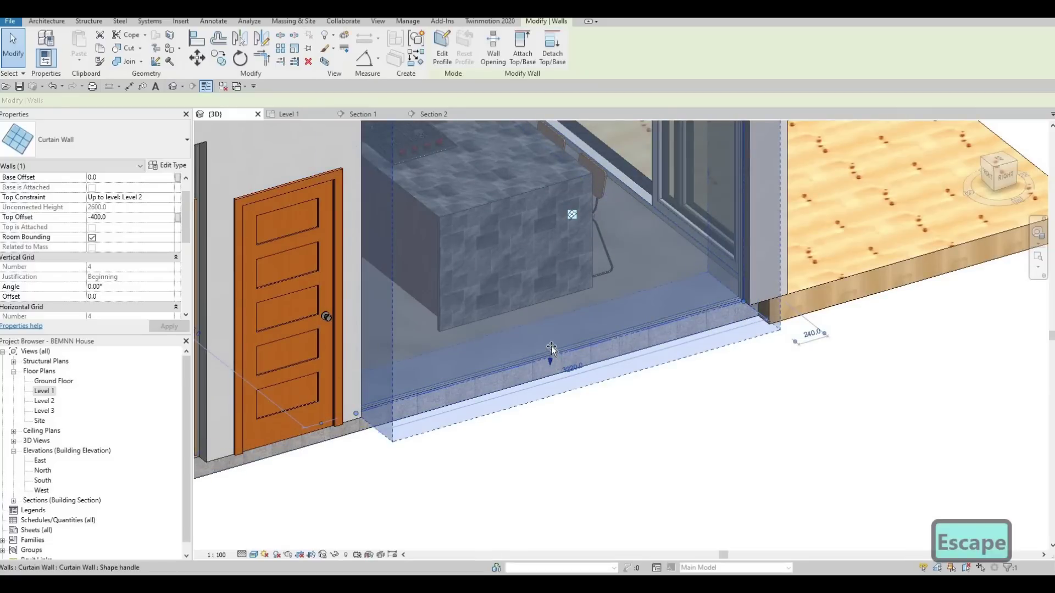
mouse_move(552, 357)
left_mouse_down()
mouse_move(552, 346)
mouse_move(545, 369)
left_mouse_up()
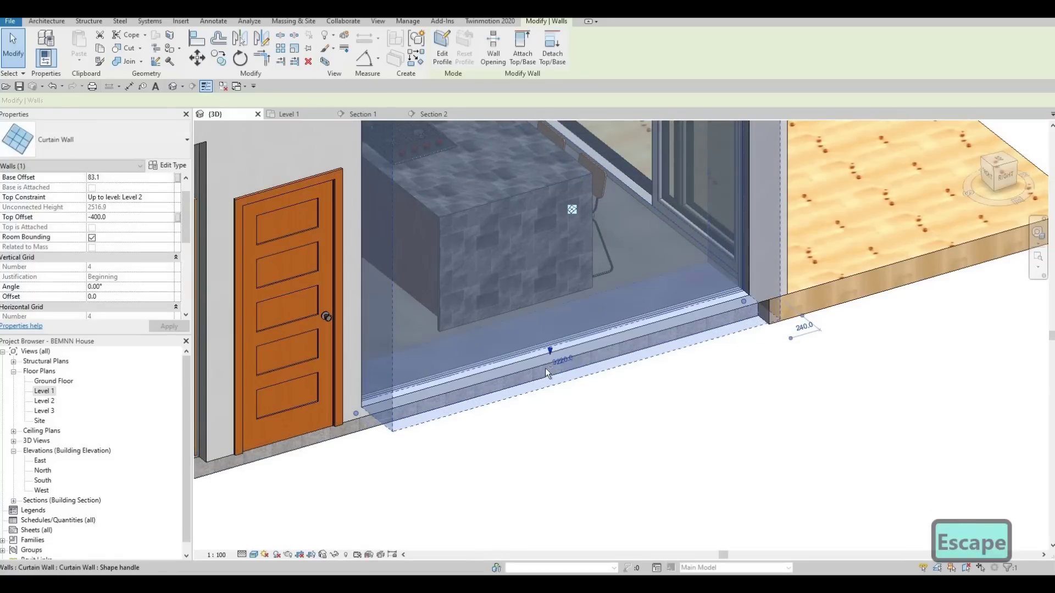
key("Escape")
scroll(582, 340, "down", 3)
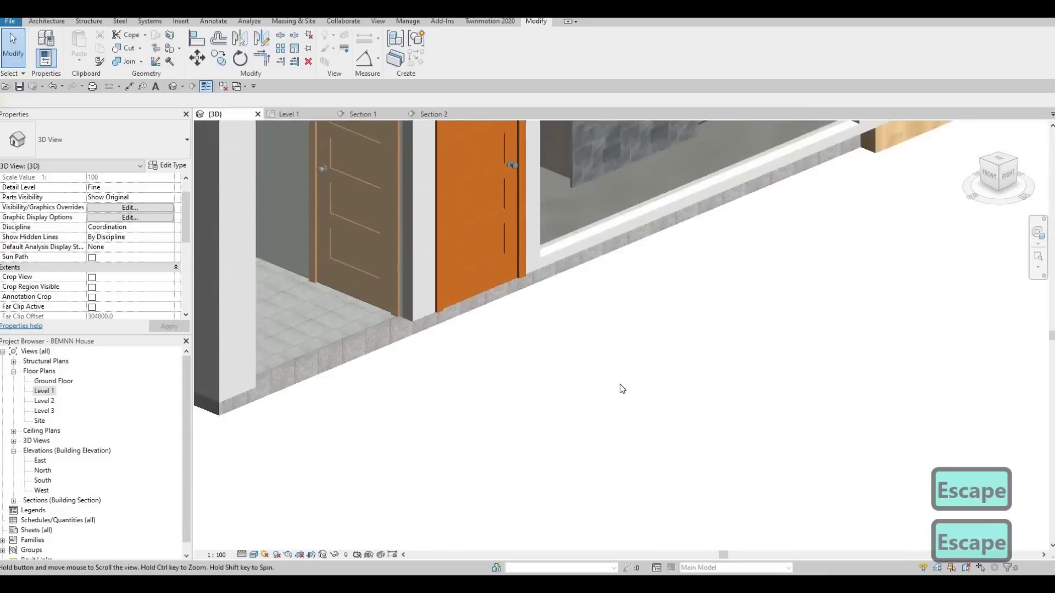
scroll(619, 388, "down", 2)
scroll(629, 436, "down", 2)
key("Escape")
key("Escape")
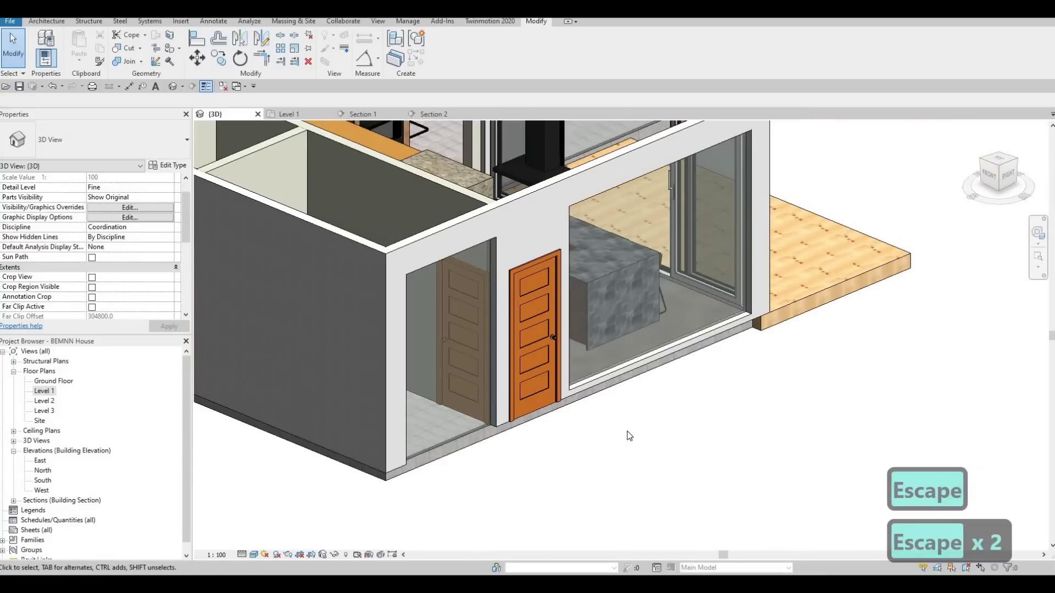
- Align the bottom of the dining area's curtain wall with the raised bottom of the kitchen's curtain wall
key("a")
key("l")
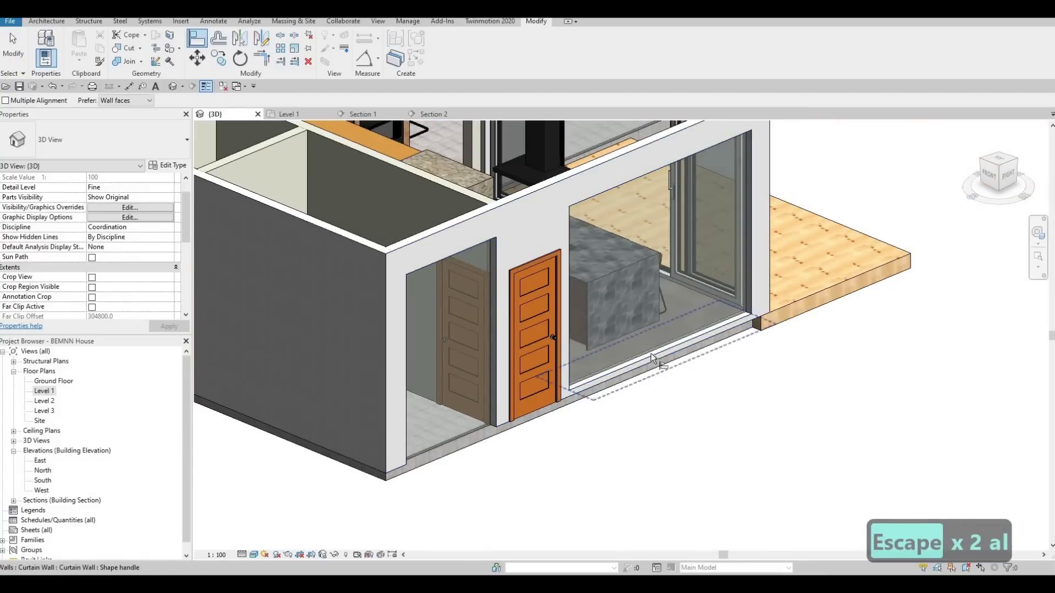
mouse_move(584, 431)
middle_mouse_down("shift")
mouse_move(595, 403)
mouse_move(576, 427)
middle_mouse_up("shift")
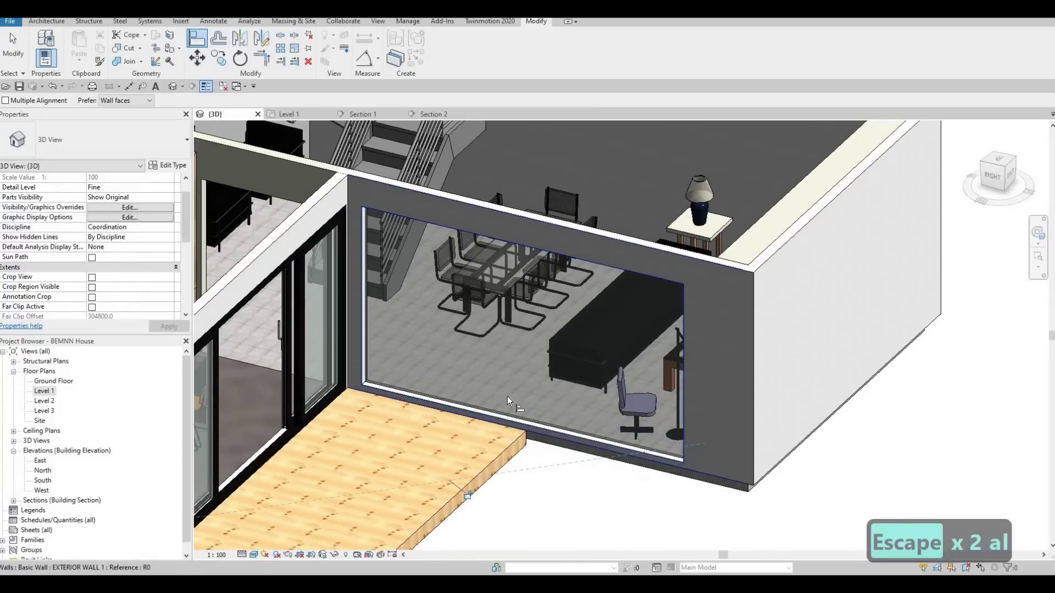
scroll(508, 400, "down", 2)
scroll(381, 420, "down", 3)
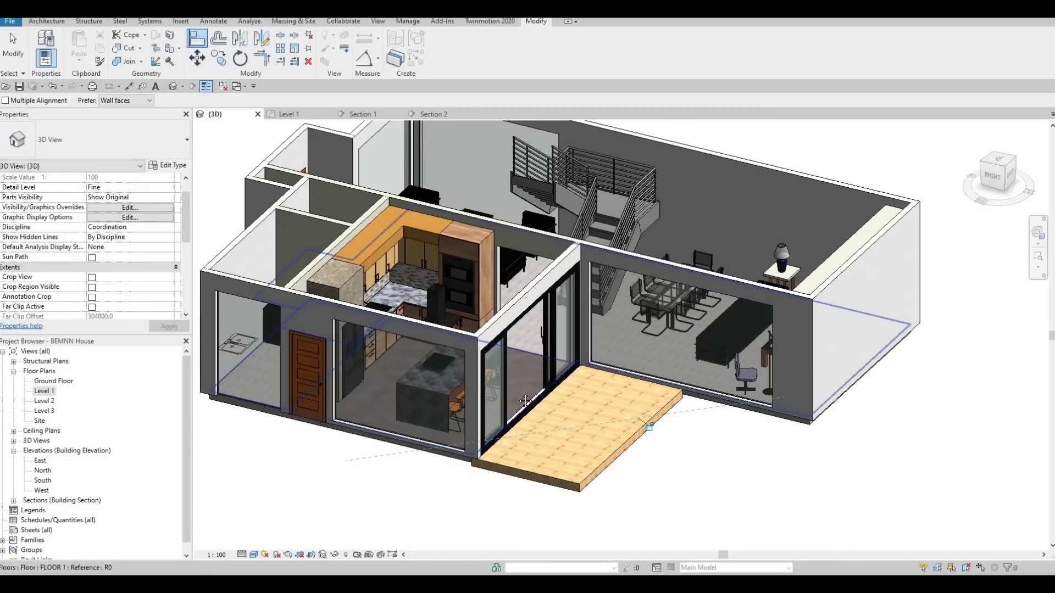
middle_click_drag(459, 427, 493, 425, "shift")
middle_click_drag(585, 378, 632, 422, "shift")
key("Escape")
key("Escape")
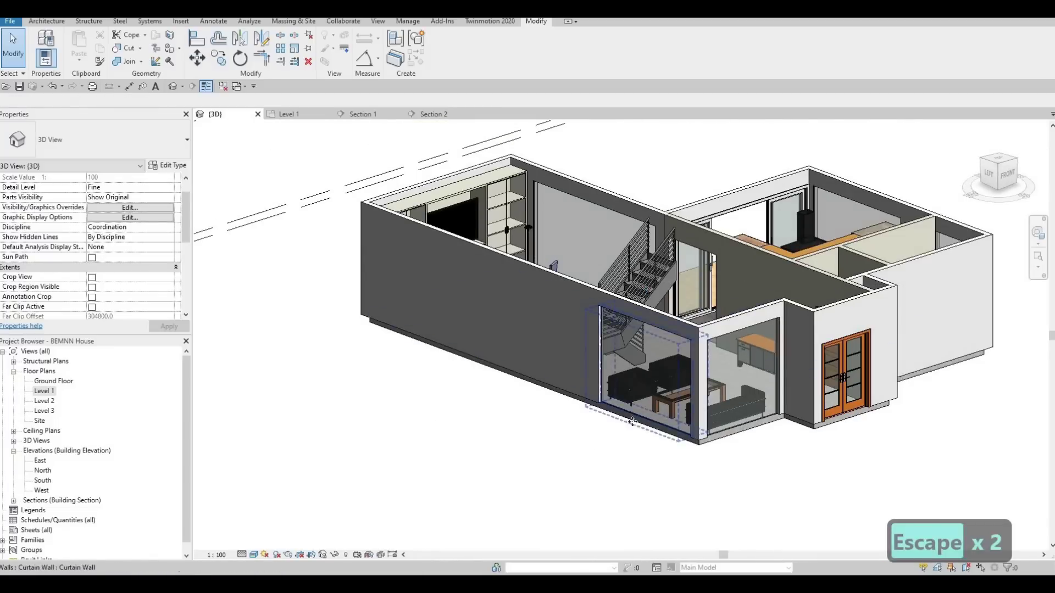
- Raise the bottom edge of the curtain wall in the living area's long side wall well above the floor
left_click(633, 422)
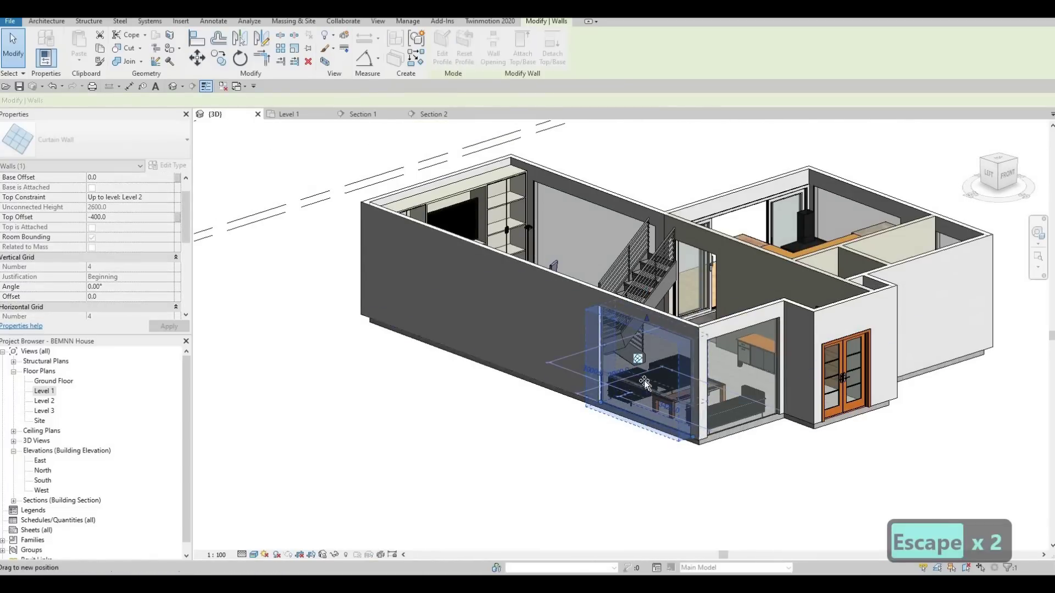
key("Escape")
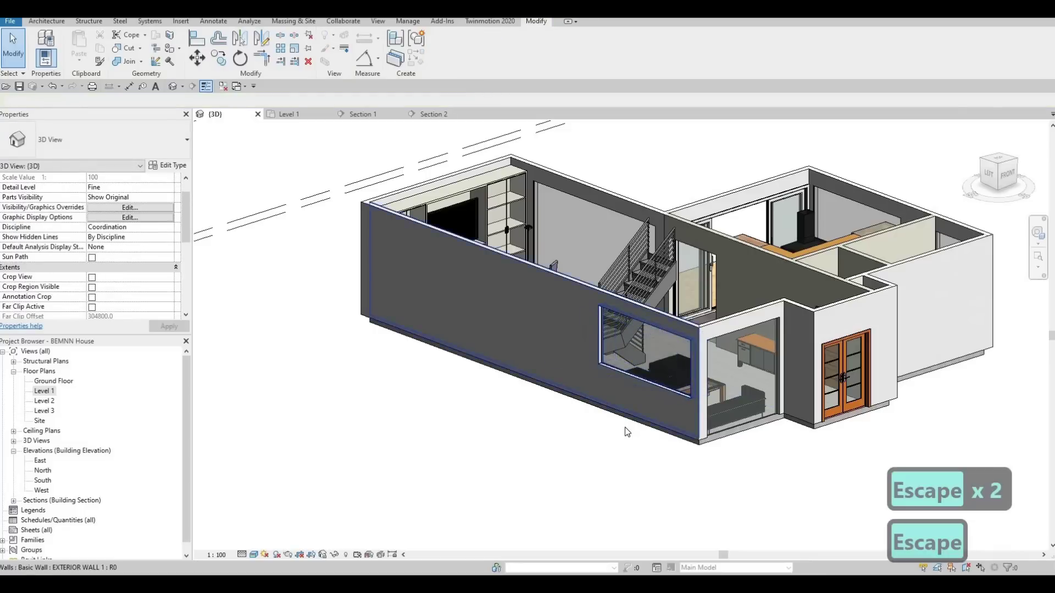
key("Escape")
- Align the bottom of the living area's front curtain wall with the bottom of its side curtain wall
key("a")
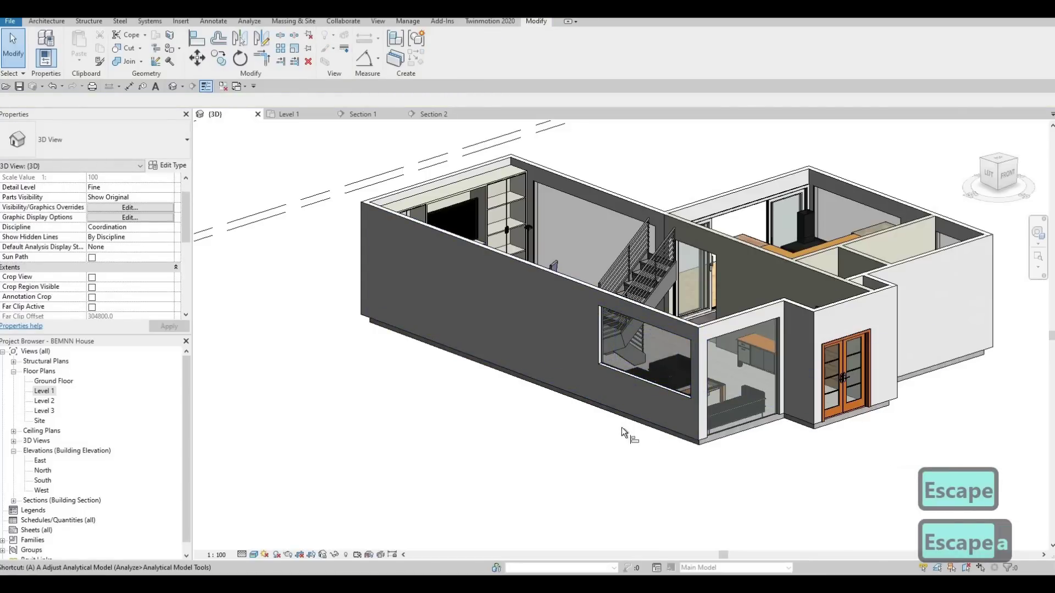
key("l")
left_click(667, 390)
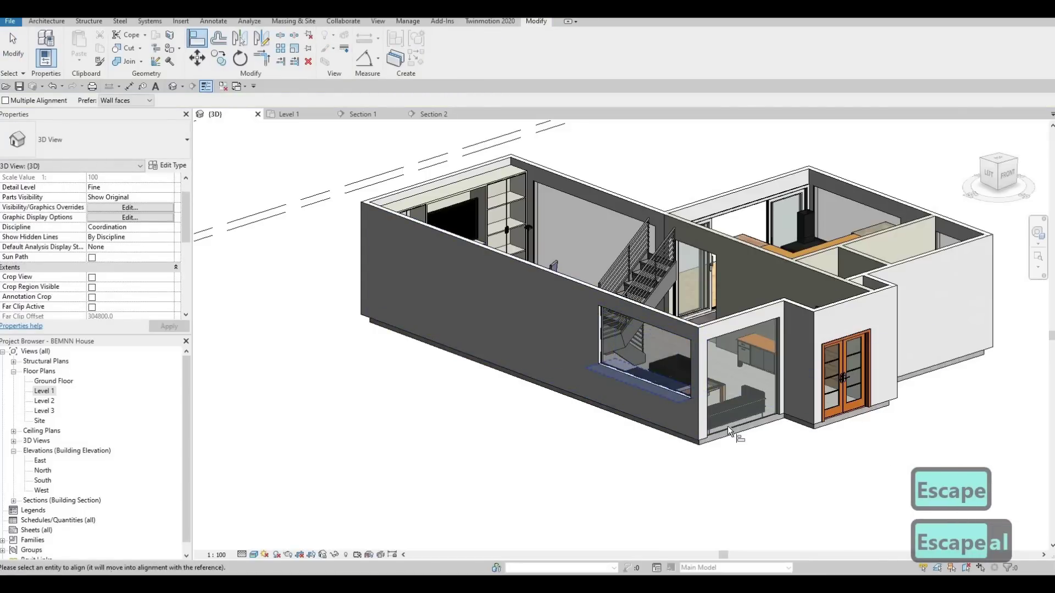
left_click(730, 386)
key("Escape")
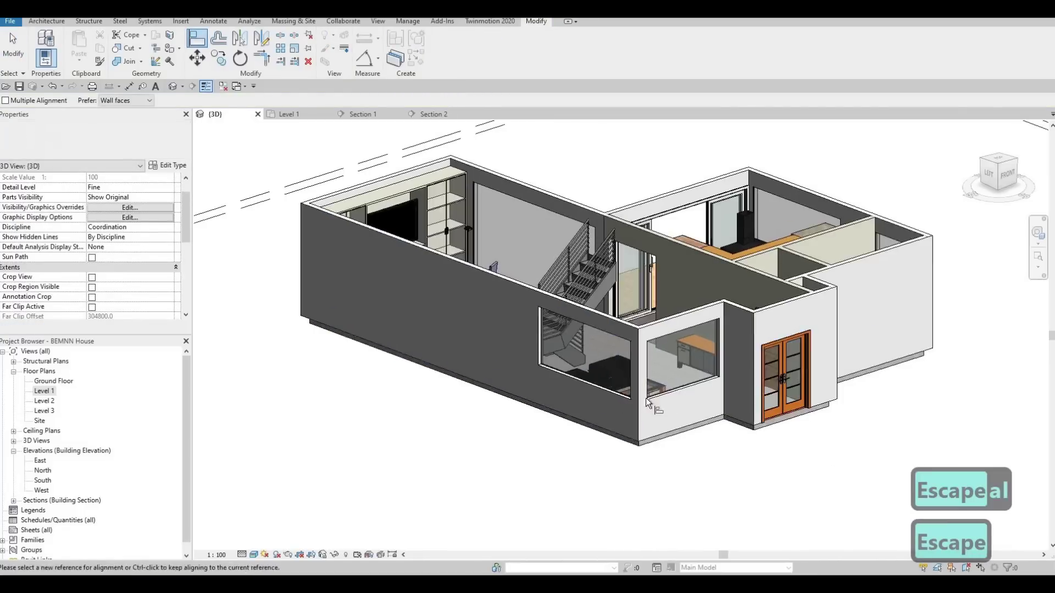
scroll(580, 410, "down", 3)
middle_click_drag(603, 426, 488, 416)
key("Escape")
- Raise the bottom edge of the bathroom's narrow curtain wall to a base offset of about 1925
middle_click_drag(452, 460, 443, 438, "shift")
scroll(279, 434, "up", 3)
middle_click_drag(662, 409, 374, 423, "shift")
middle_click_drag(373, 423, 622, 358)
key("Escape")
key("Escape")
scroll(622, 359, "up", 3)
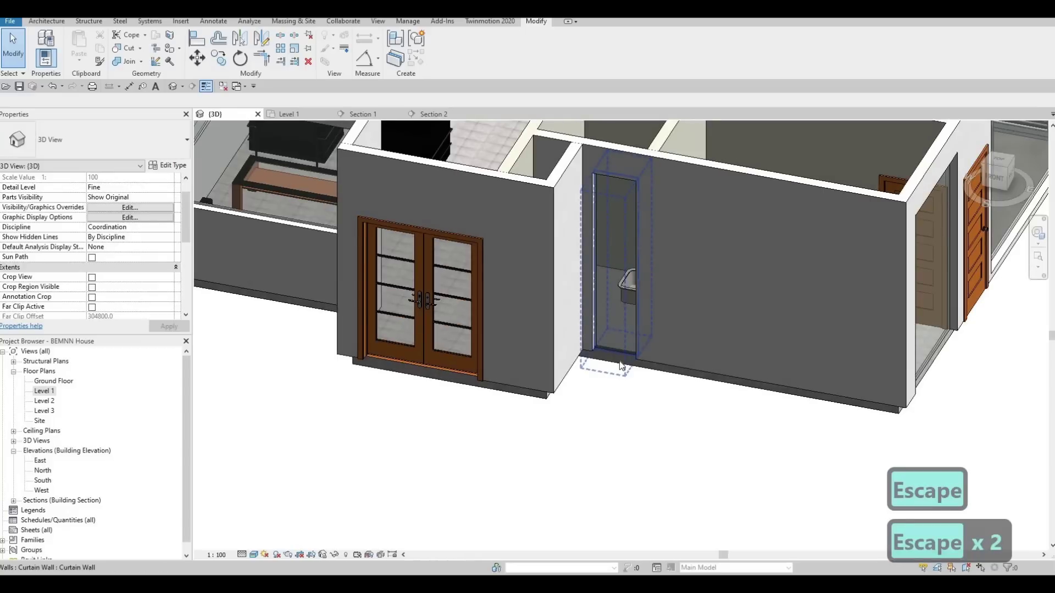
left_click(624, 360)
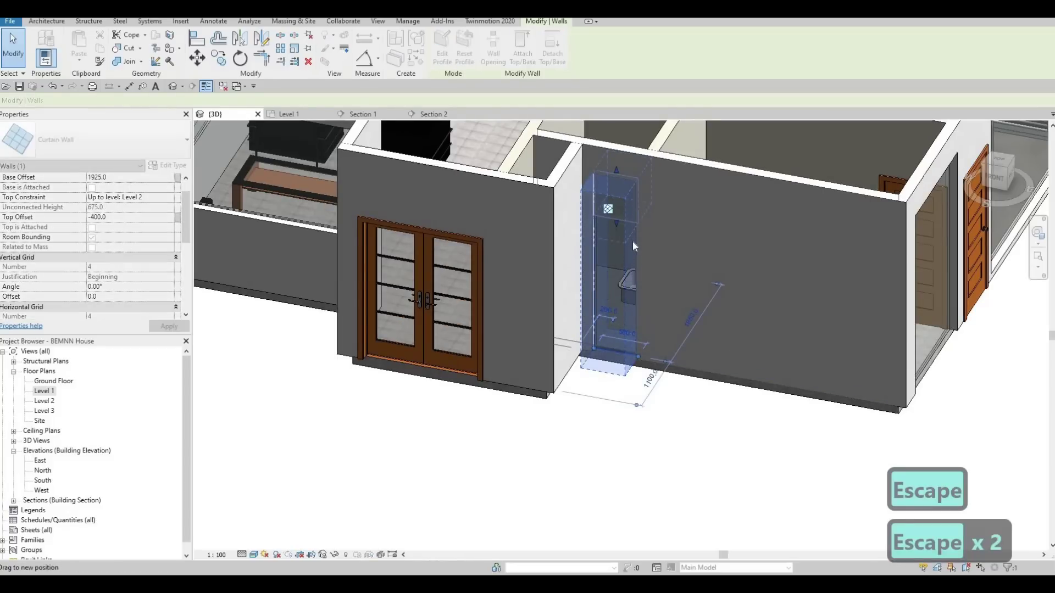
key("Escape")
key("Escape")
- Align the bottom of the double-sink room's curtain wall with the bottom of the bathroom's curtain wall
key("a")
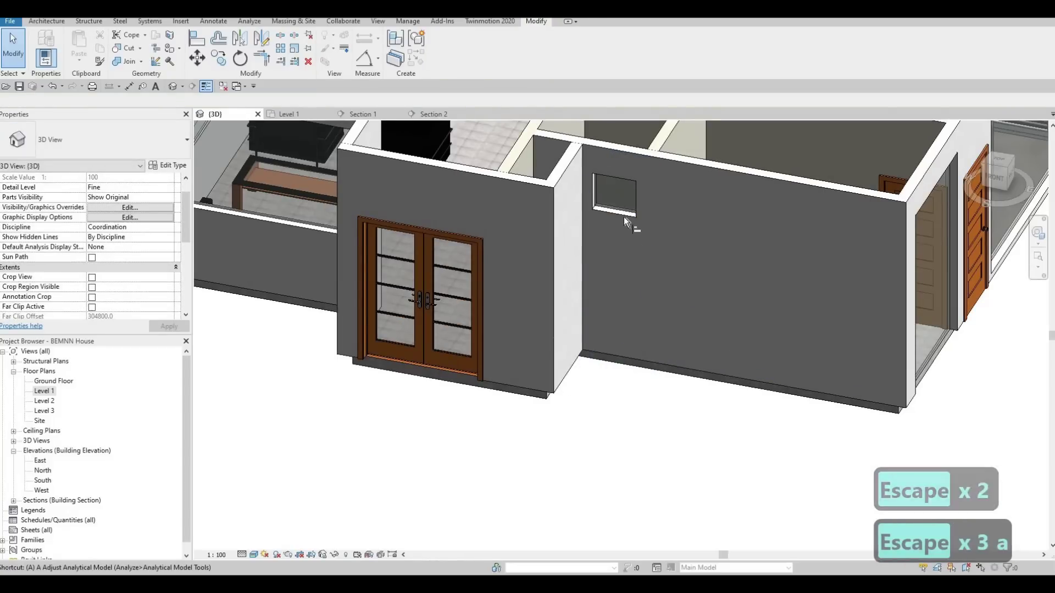
key("l")
middle_click_drag(681, 299, 728, 325, "shift")
scroll(656, 328, "down", 5)
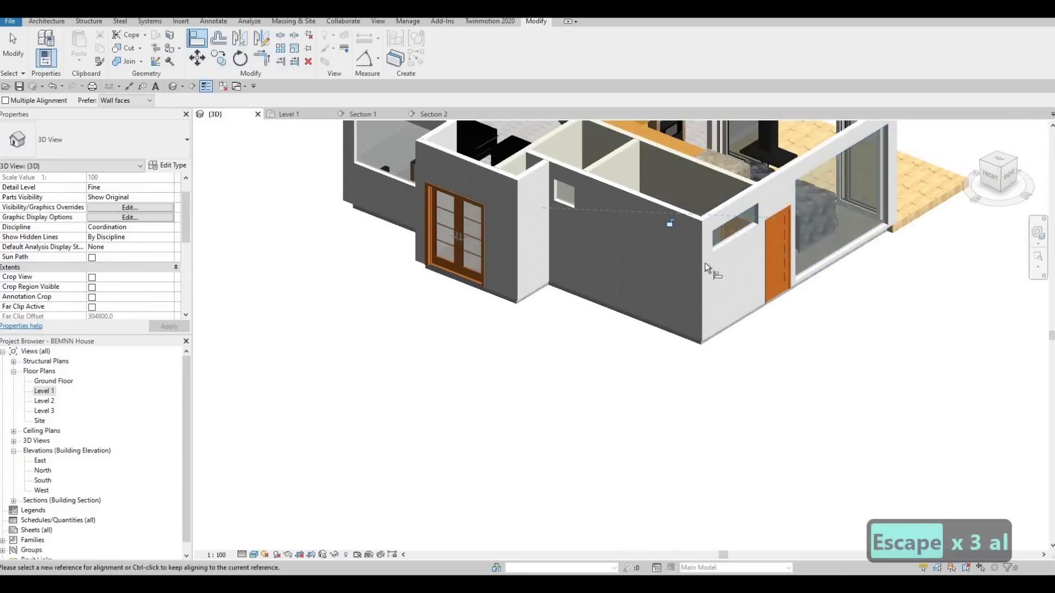
middle_click_drag(704, 263, 638, 321, "shift")
scroll(639, 321, "up", 3)
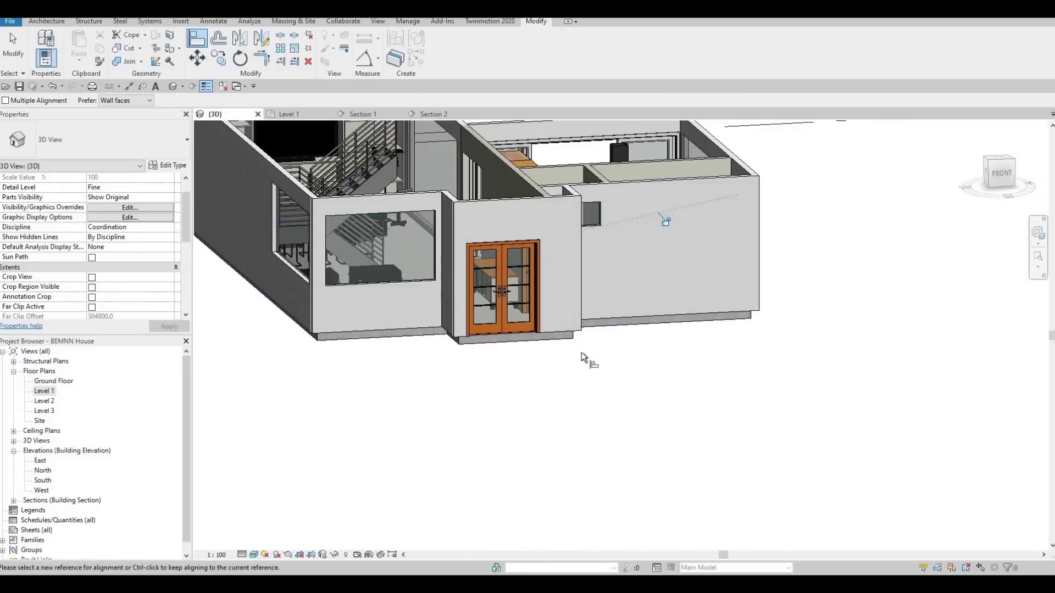
- Lower the bottom edge of the living area's front curtain wall to a base offset of about 398
middle_click_drag(585, 358, 473, 317, "shift")
key("Escape")
key("Escape")
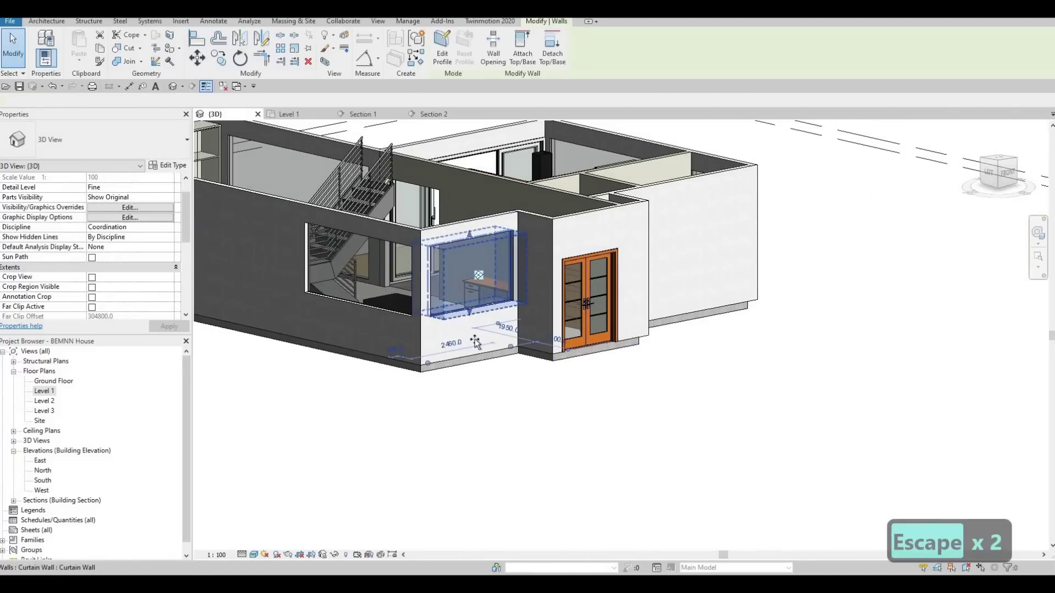
left_click(473, 317)
key("Escape")
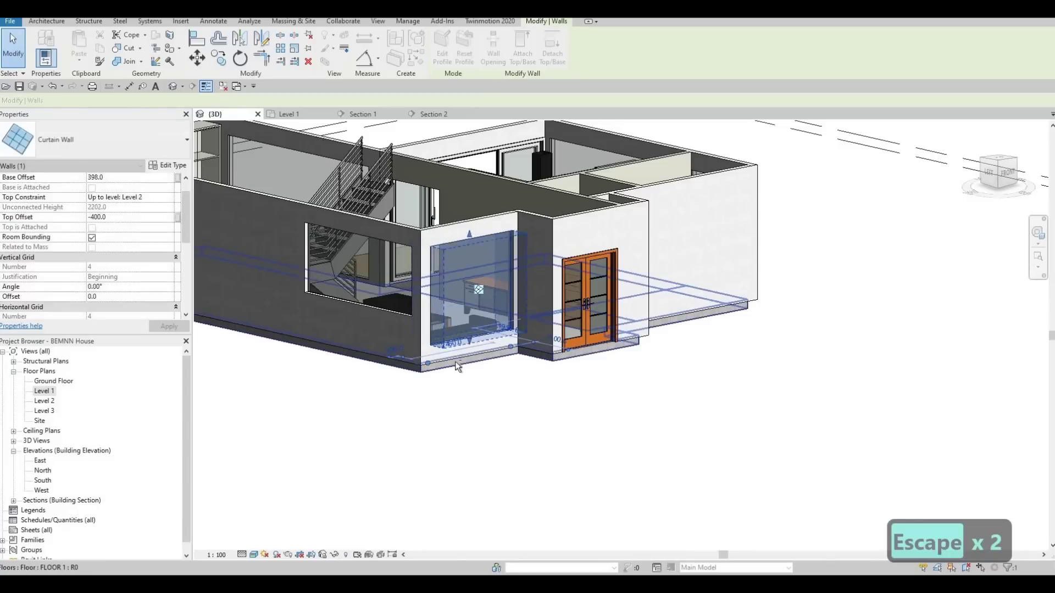
- Raise the bottom edge of the living area's front curtain wall to a base offset of 598
middle_click_drag(377, 370, 431, 312, "shift")
left_click(425, 314)
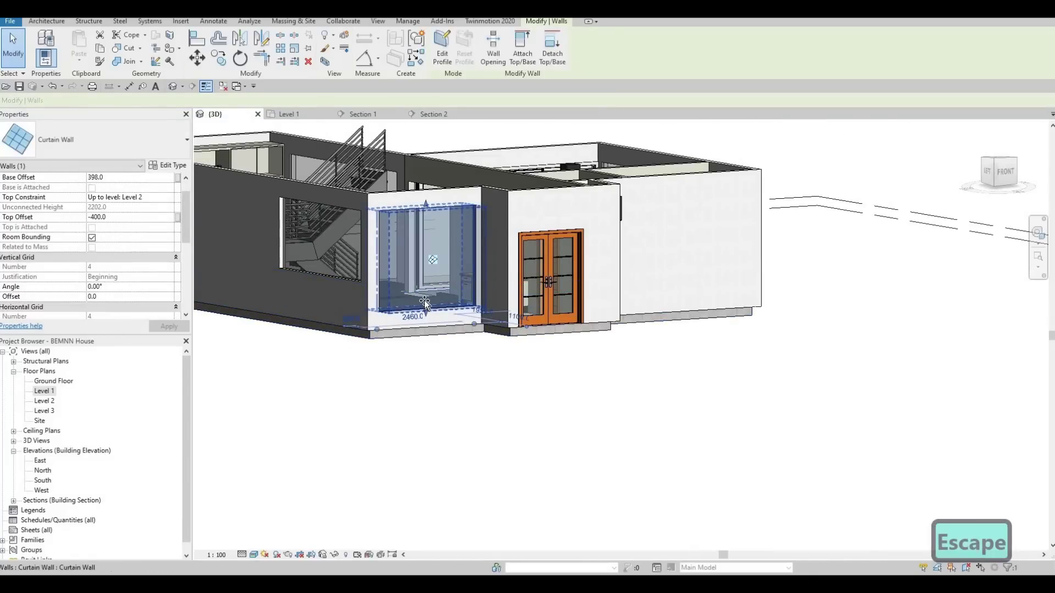
key("Escape")
key("Escape")
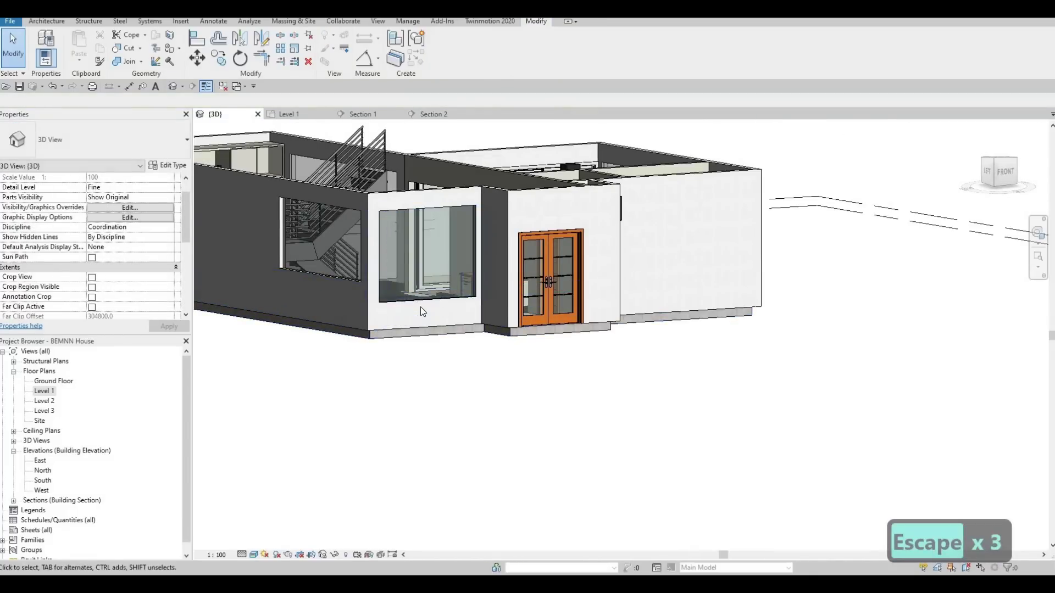
- Align the bottom of the living area's side curtain wall with the bottom of its front curtain wall
key("a")
key("l")
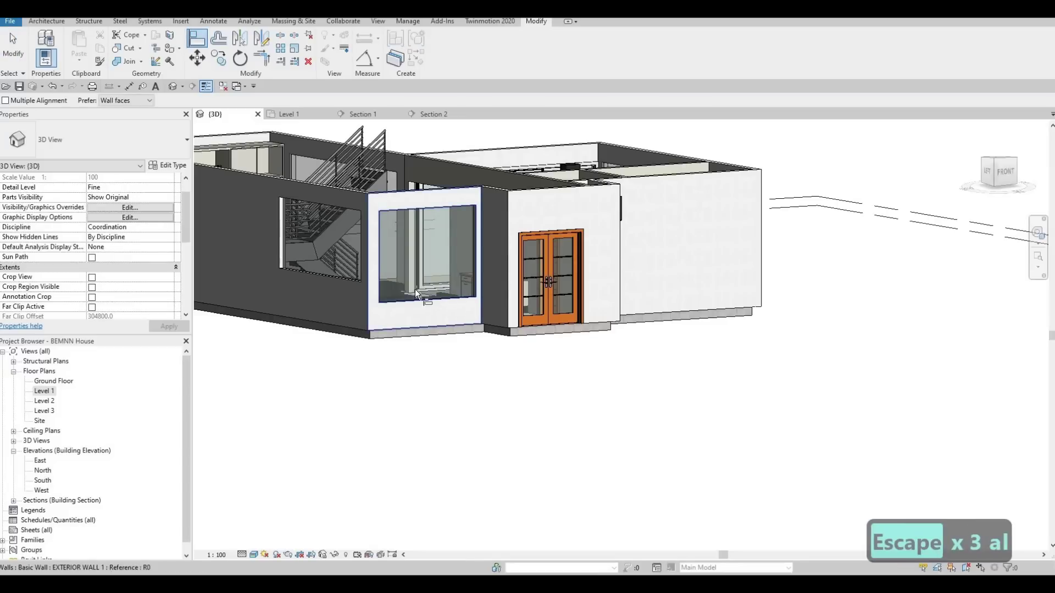
key("Escape")
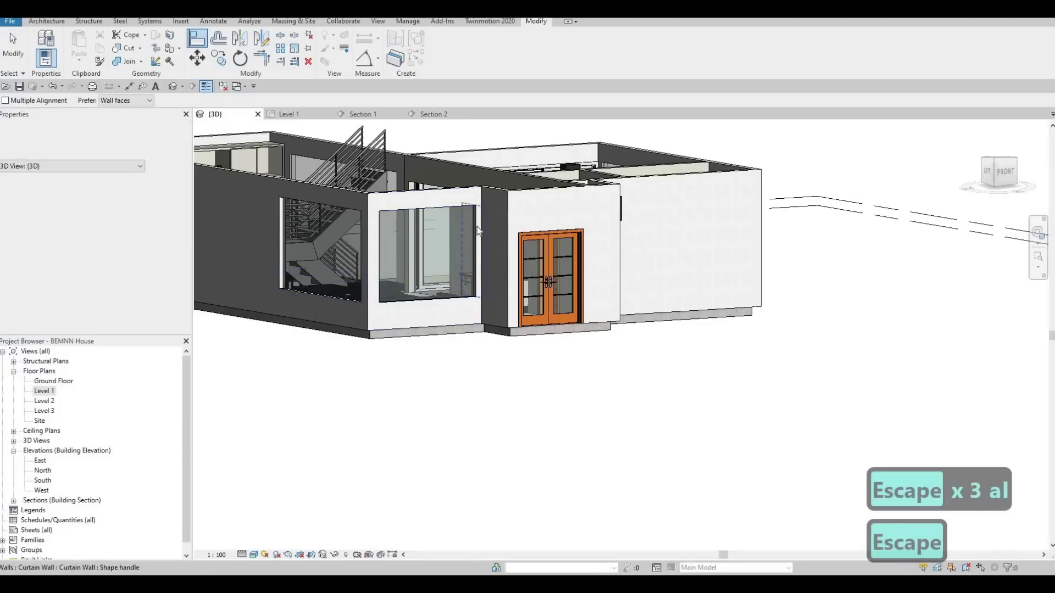
key("Escape")
key("Escape")
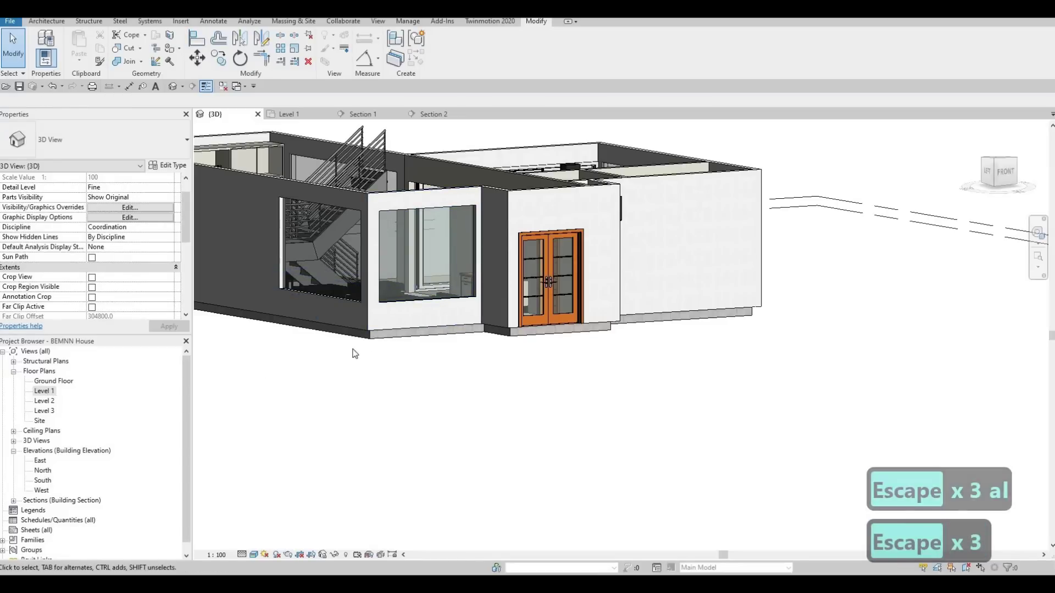
- On Level 1, draw a curtain wall similar to the living area's front one, about 820 mm long, inside the entry's short side wall
left_click(289, 115)
middle_click_drag(572, 350, 704, 369)
scroll(703, 370, "down", 2)
middle_click_drag(421, 357, 593, 300)
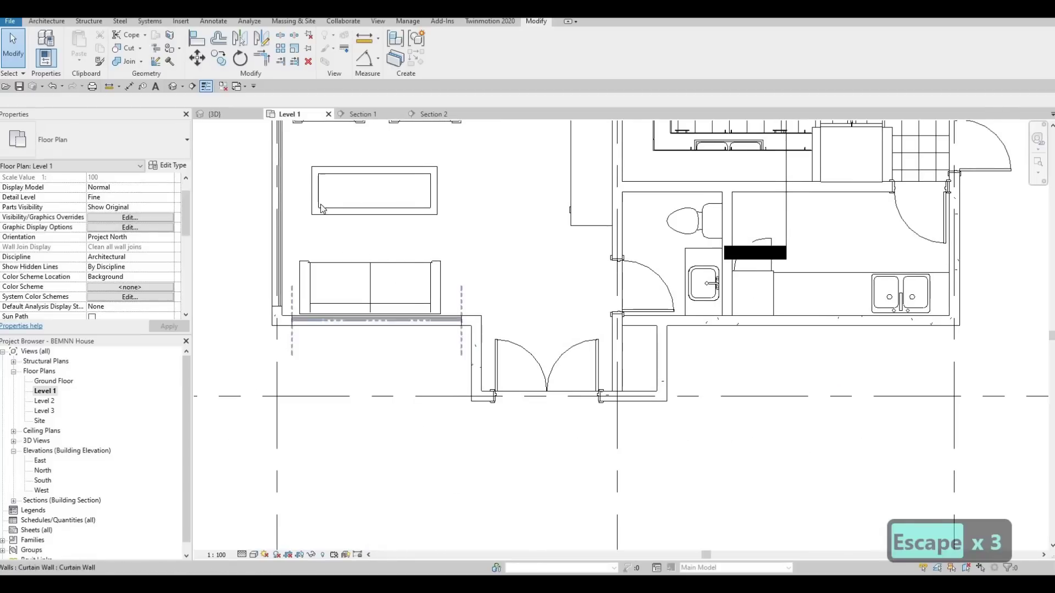
left_click(407, 320)
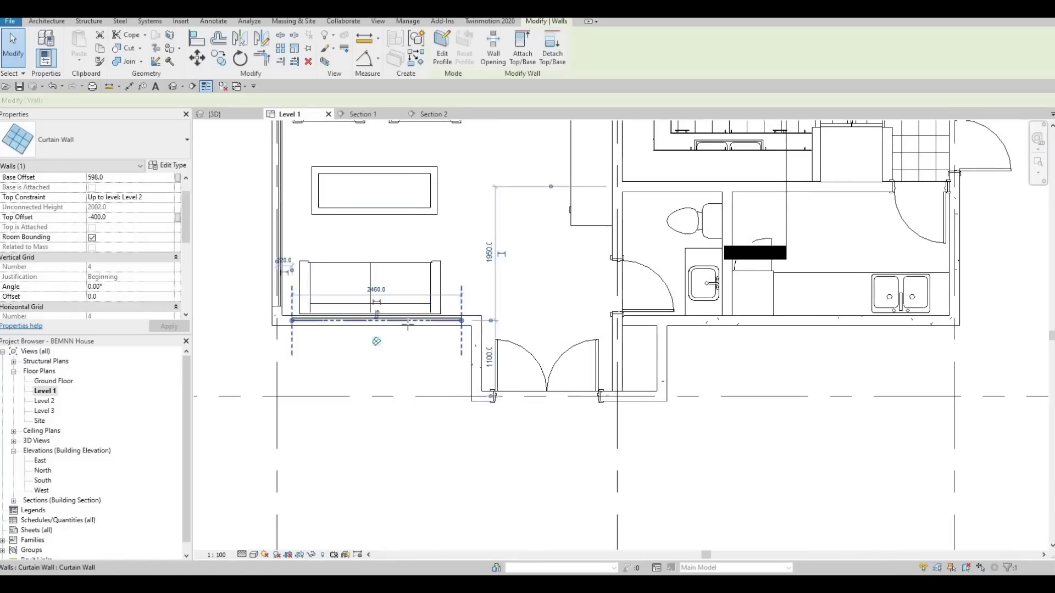
key("c")
key("s")
scroll(516, 326, "up", 4)
left_click(509, 325)
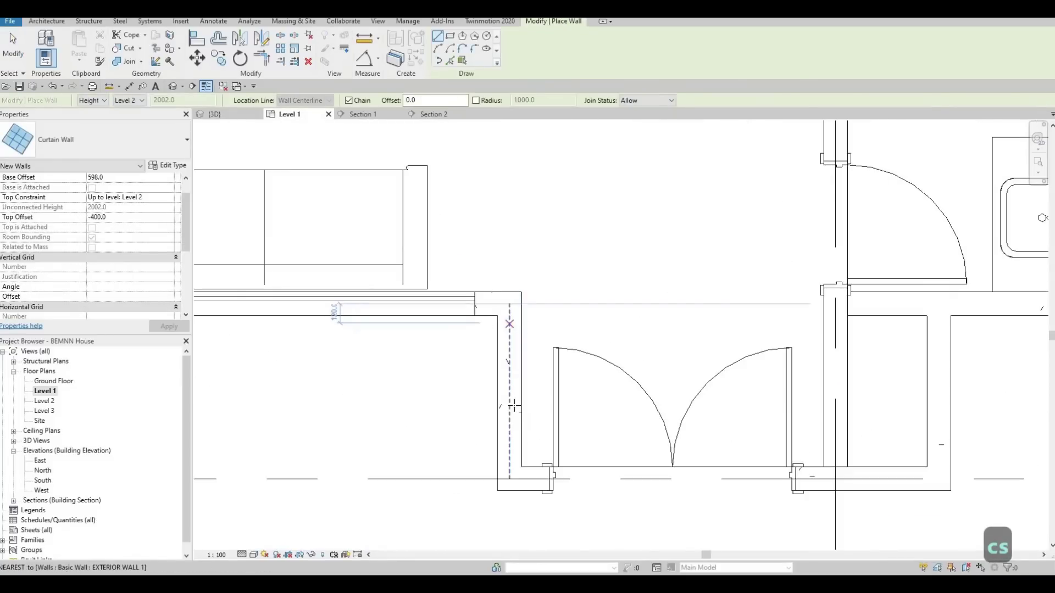
left_click(509, 422)
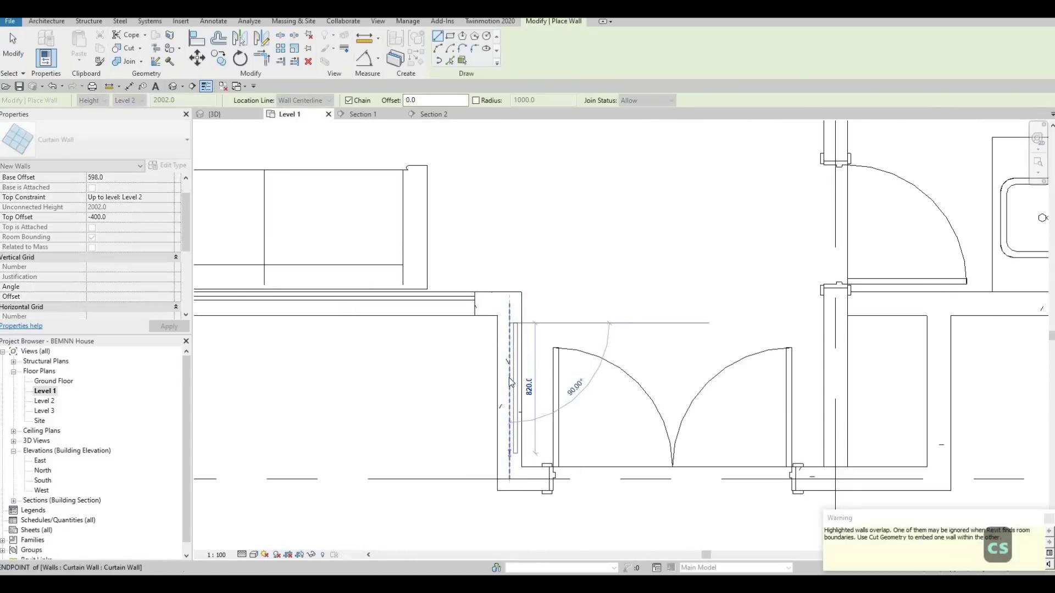
key("Escape")
key("Escape")
key("Escape")
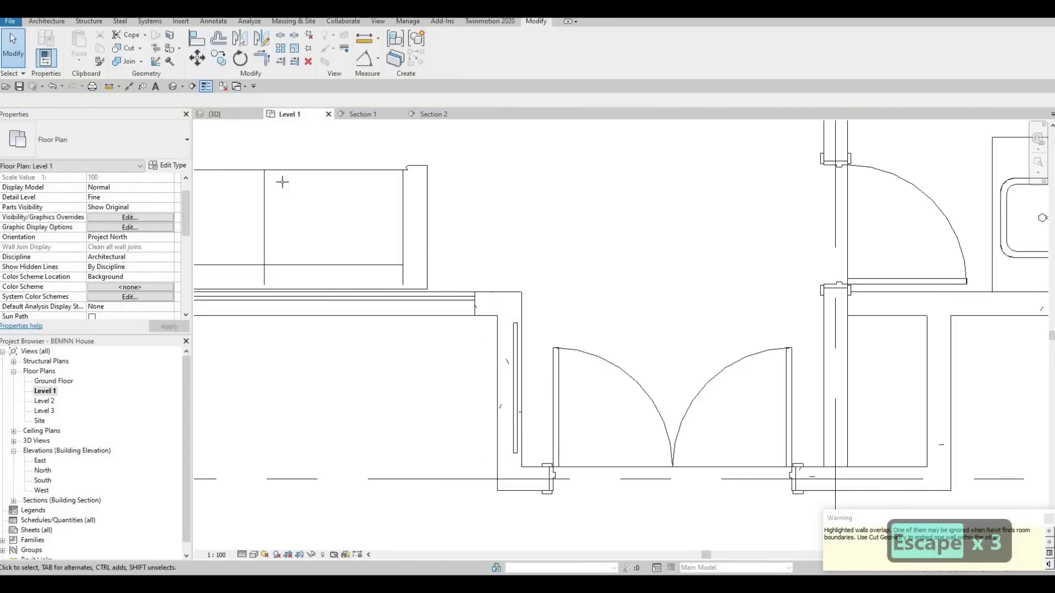
- Cut the entry's side wall with the new curtain wall and check the resulting opening in 3D
left_click(510, 384)
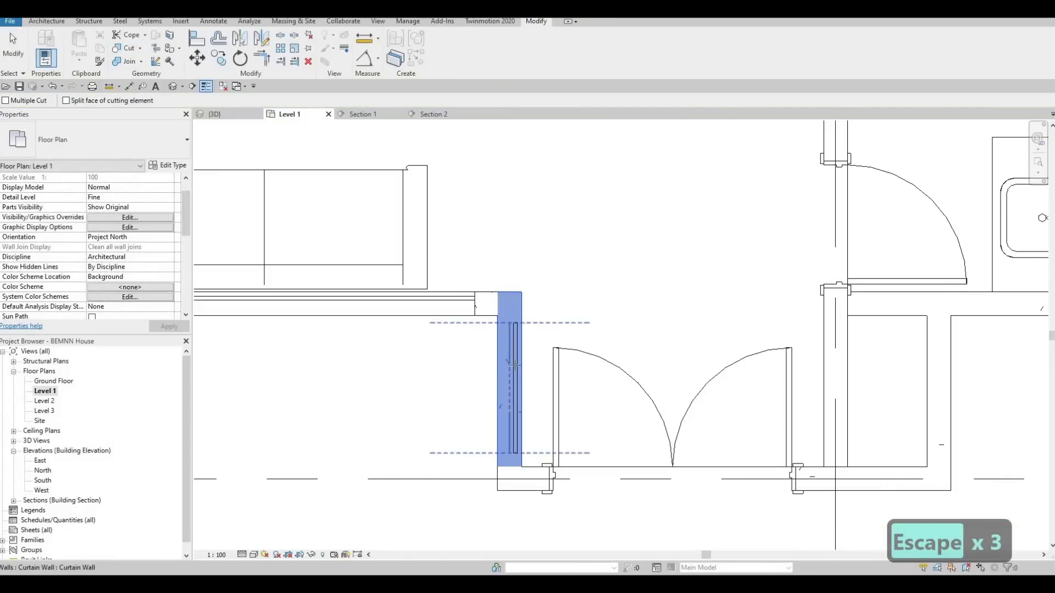
key("Escape")
key("Escape")
key("Escape")
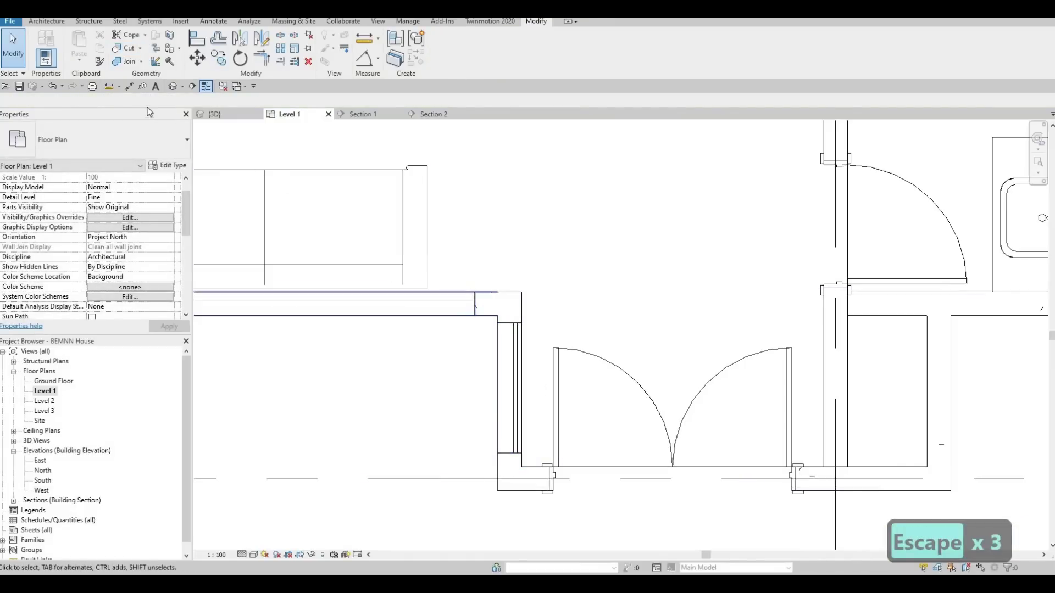
key("ctrl+Tab")
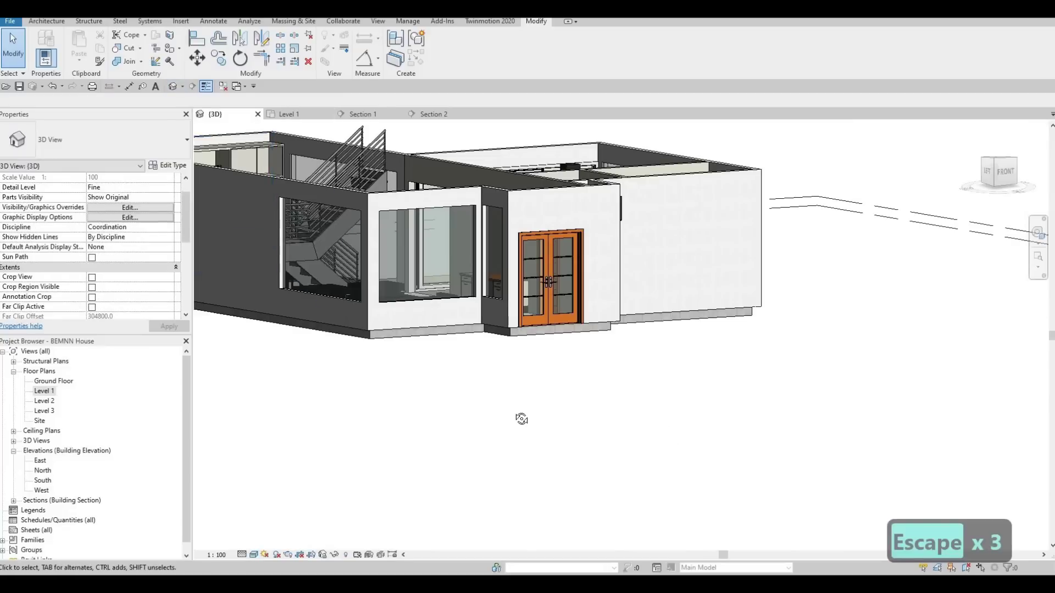
middle_click_drag(520, 417, 554, 328, "shift")
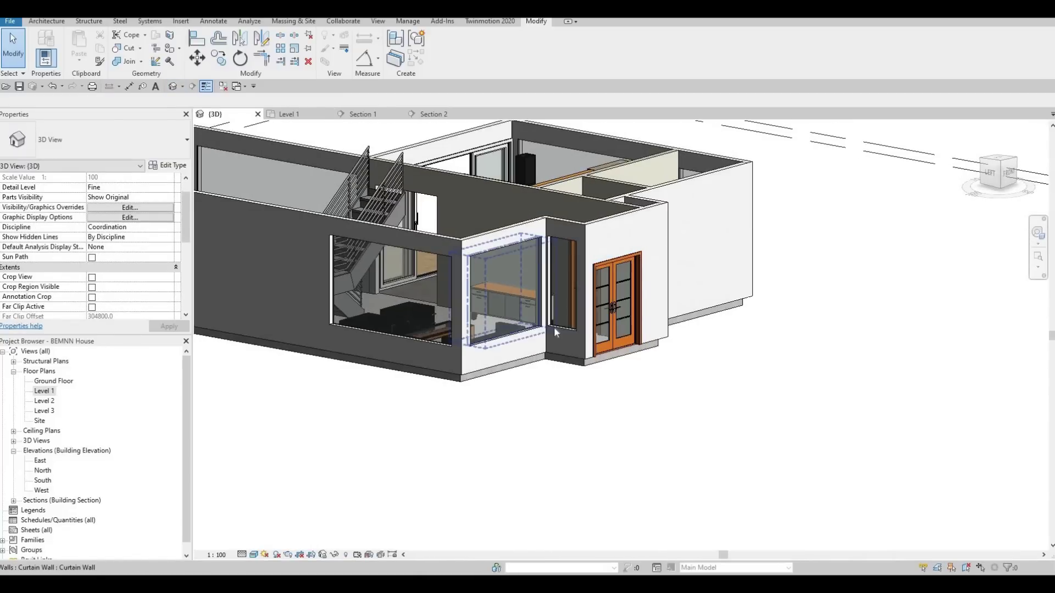
middle_click_drag(482, 389, 424, 300, "shift")
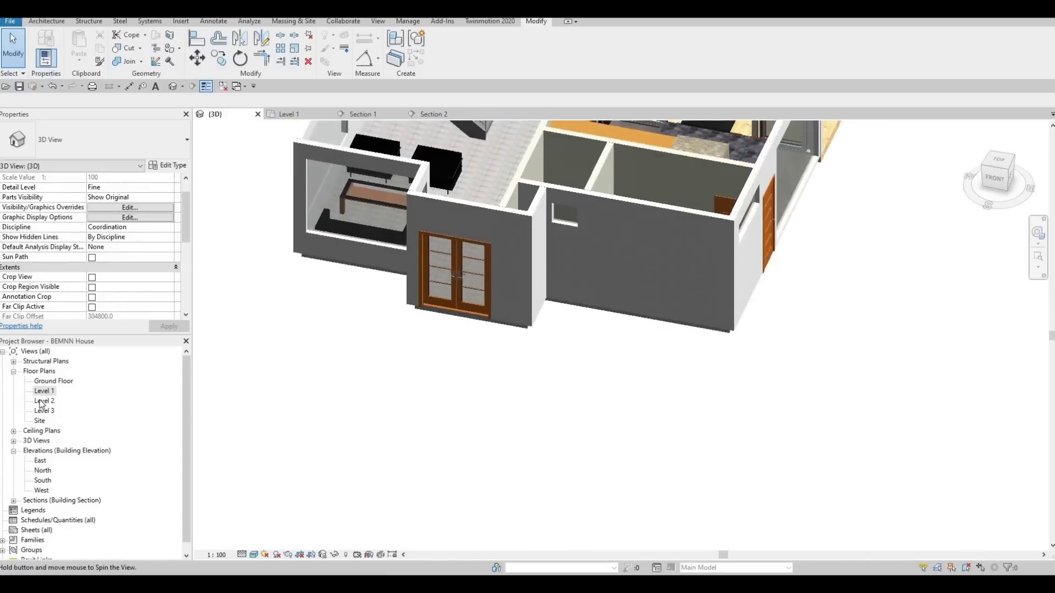
- Return to the Level 1 plan and browse the family library to the Residential folder under Doors
scroll(518, 270, "down", 4)
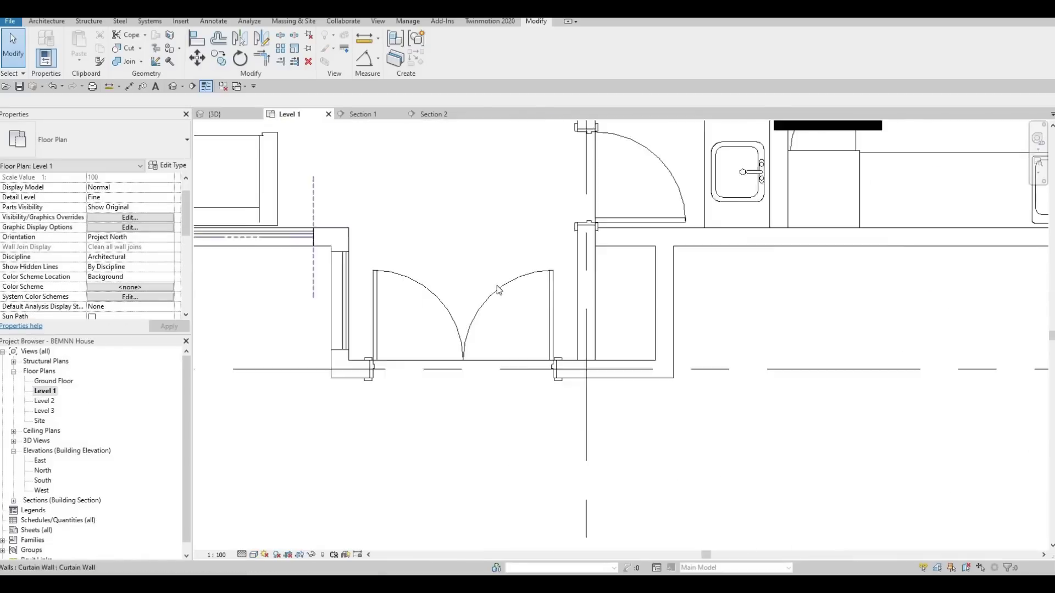
key("Escape")
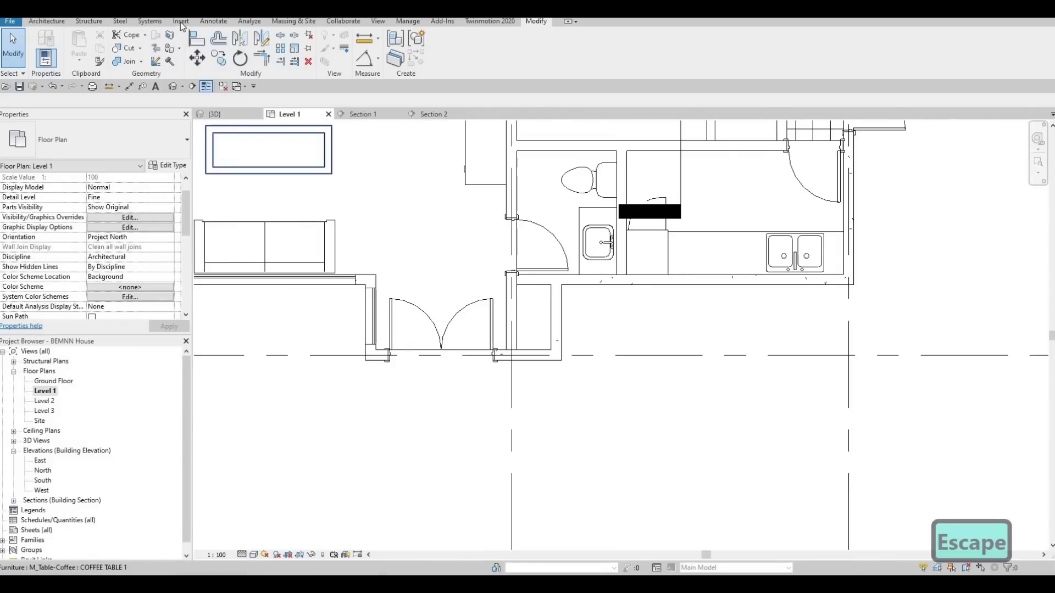
left_click(181, 21)
left_click(452, 47)
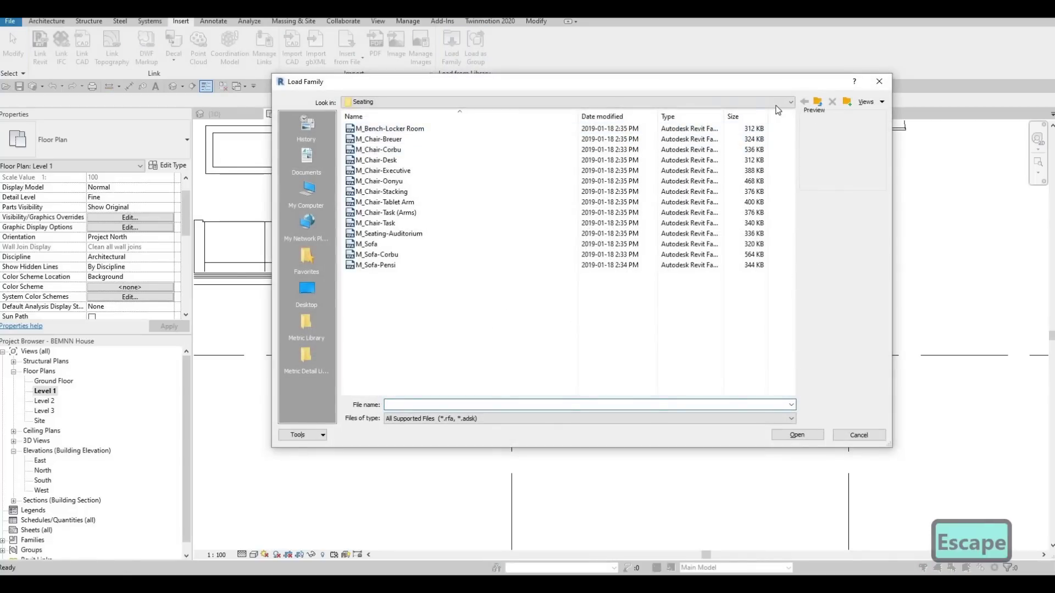
left_click(823, 101)
left_click(822, 101)
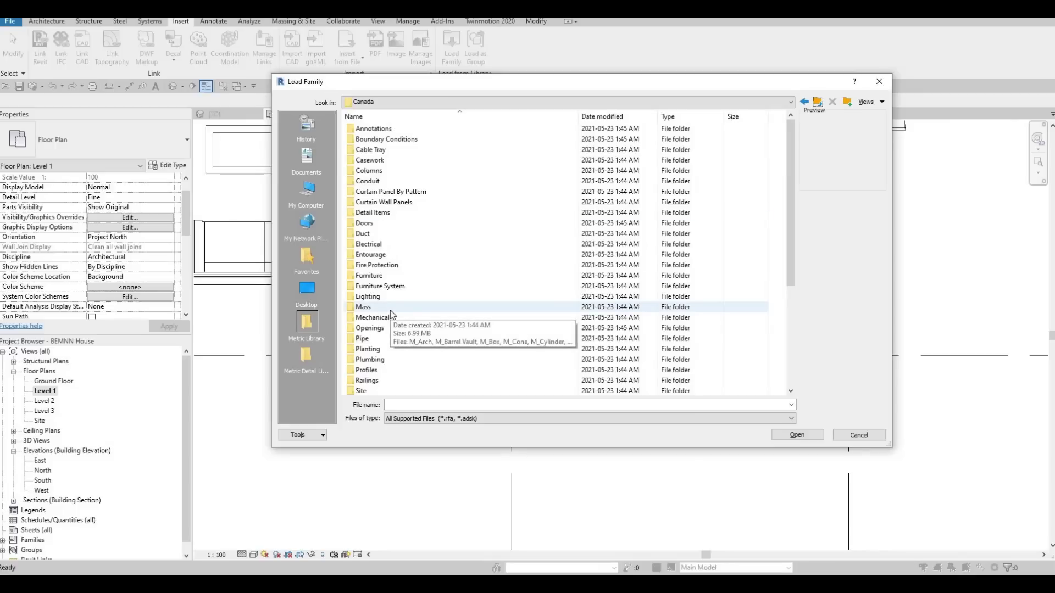
scroll(373, 274, "down", 2)
scroll(367, 230, "up", 2)
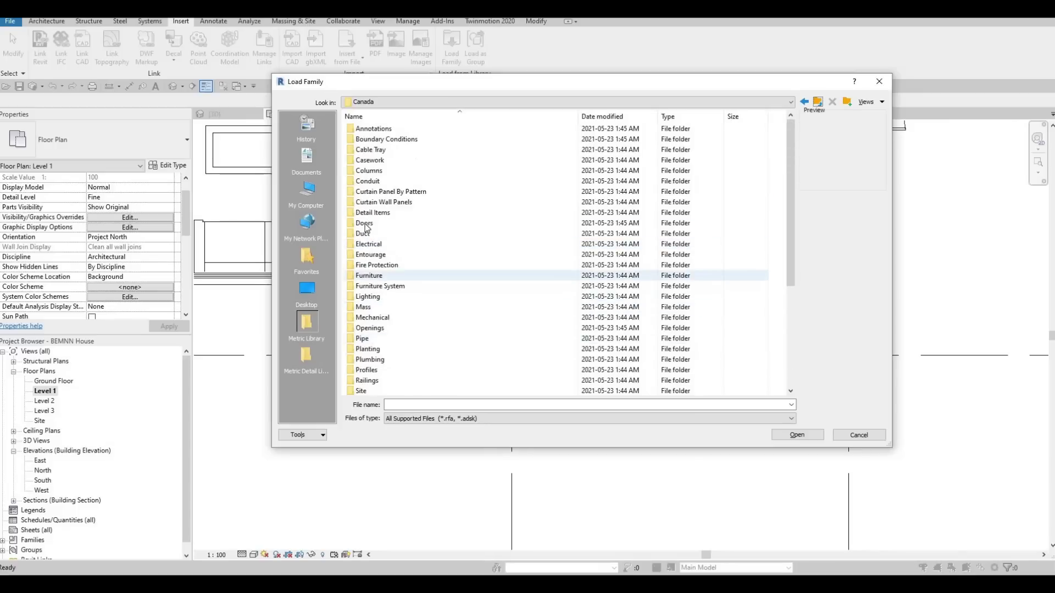
double_click(365, 223)
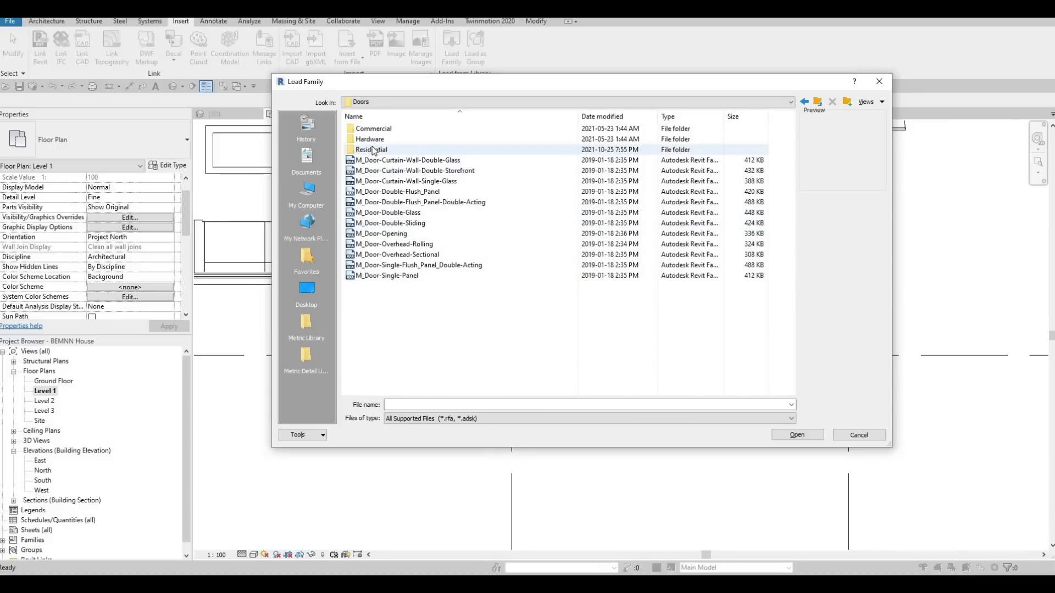
double_click(373, 150)
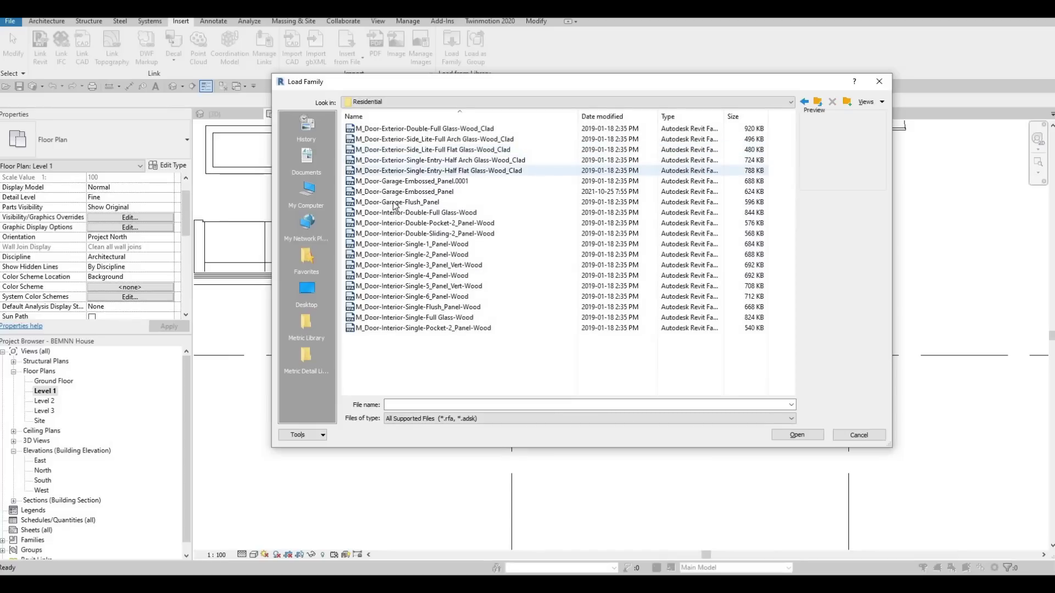
- Preview the residential door families and select M_Door-Interior-Double-Sliding-2_Panel-Wood
left_click(395, 203)
key("Up")
key("Up")
key("Up")
key("Up")
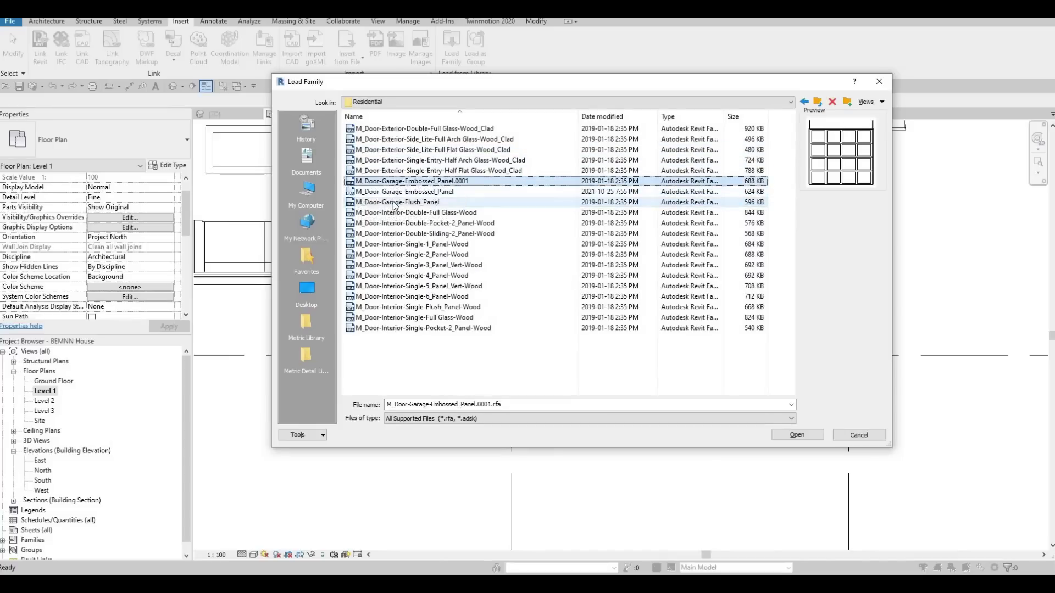
key("Up")
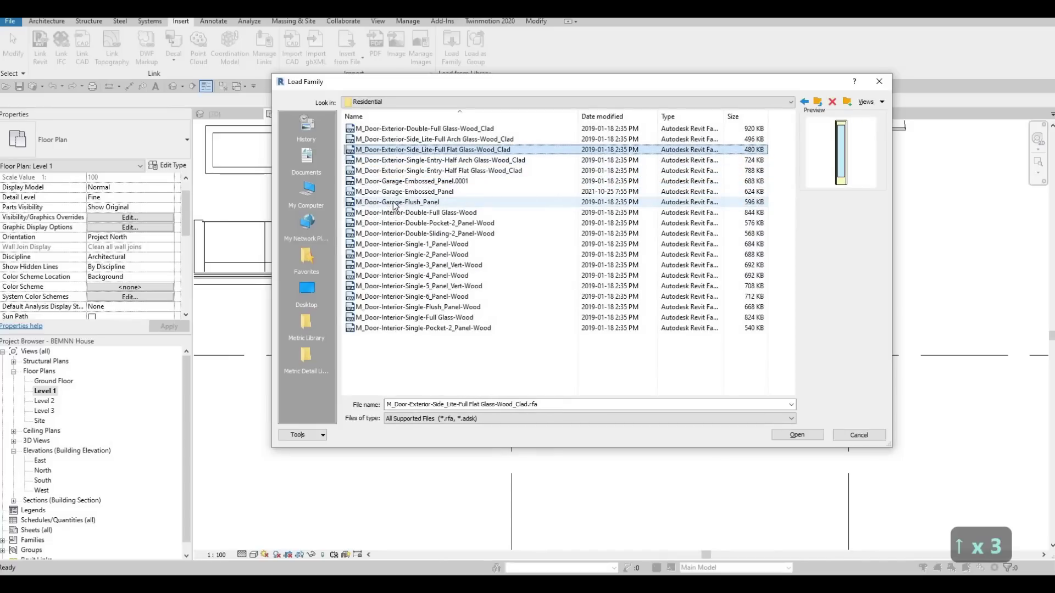
key("Up")
key("Down")
key("Down")
key("Down")
key("Down")
key("Down")
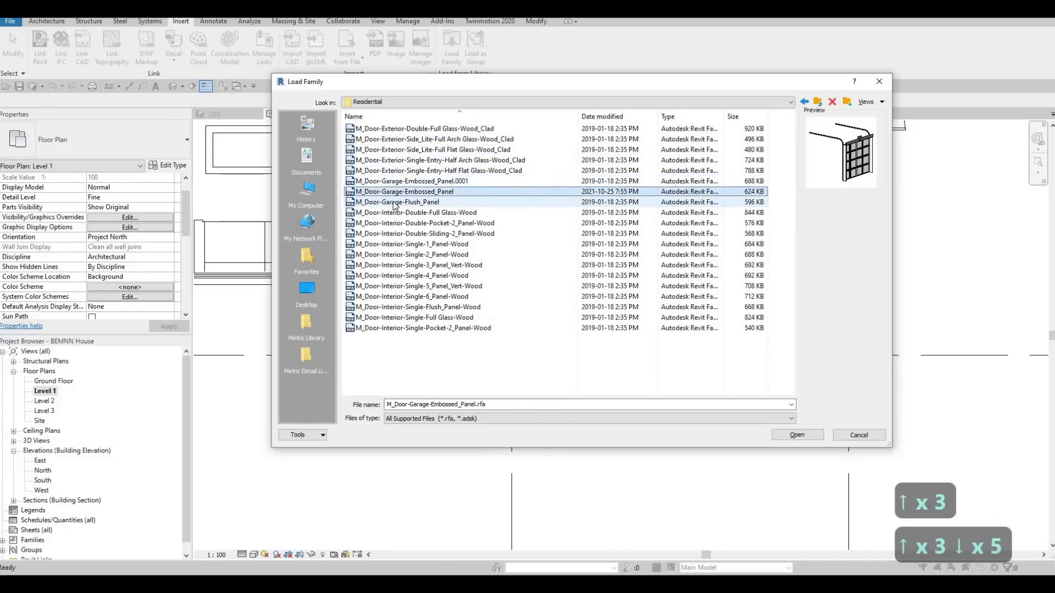
key("Down")
key("Down")
key("Down")
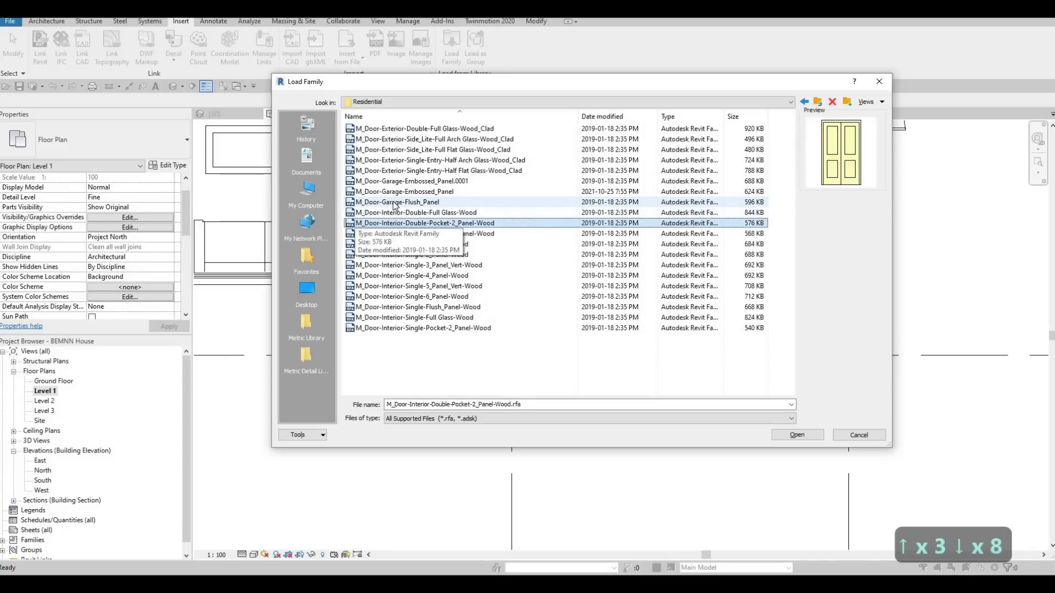
key("Down")
key("Up")
key("Down")
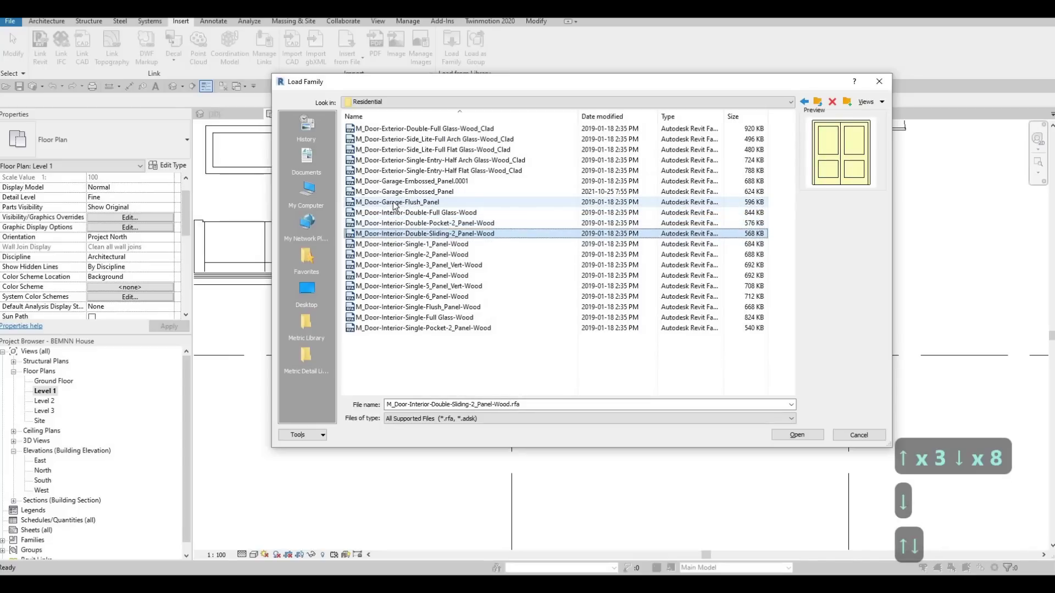
- Load the selected double sliding door family with all of its types
left_click(797, 435)
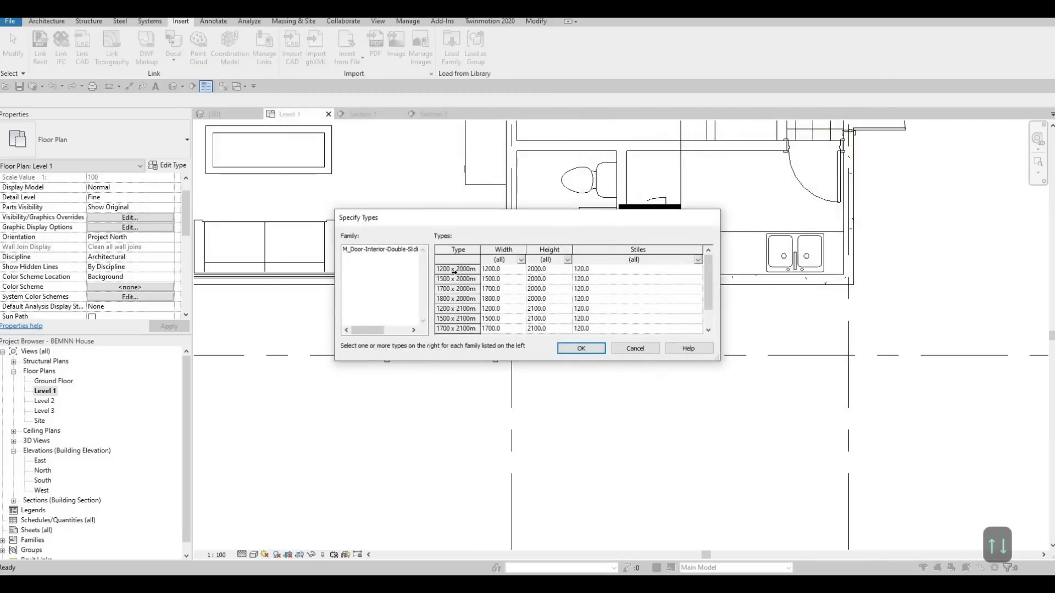
scroll(477, 317, "down", 1)
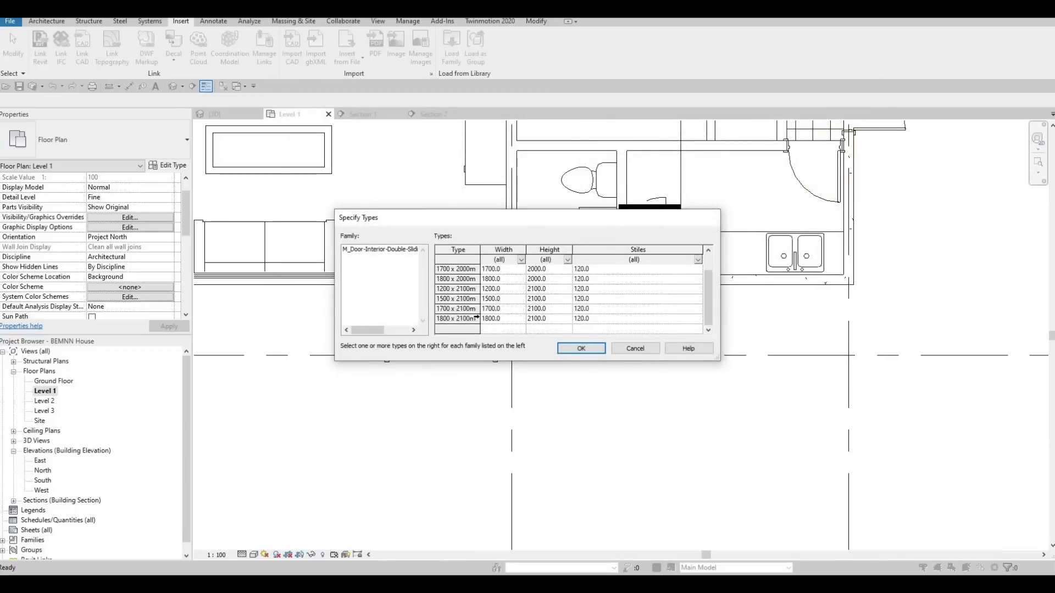
key("ctrl+a")
left_click(581, 348)
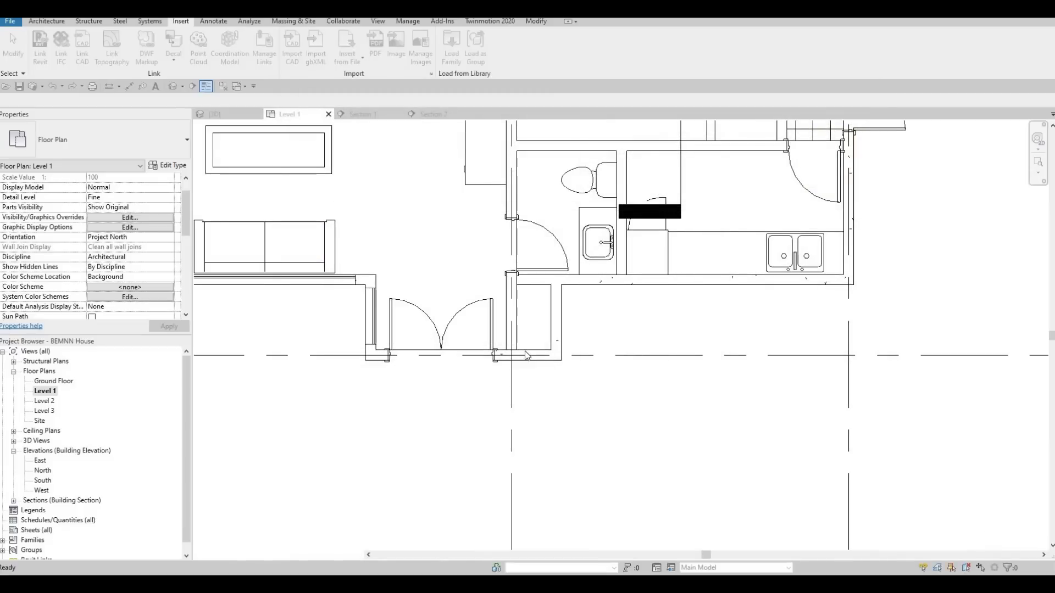
- Try to place the 1200 x 2000mm double sliding door in the closet wall beside the entry
left_click(51, 22)
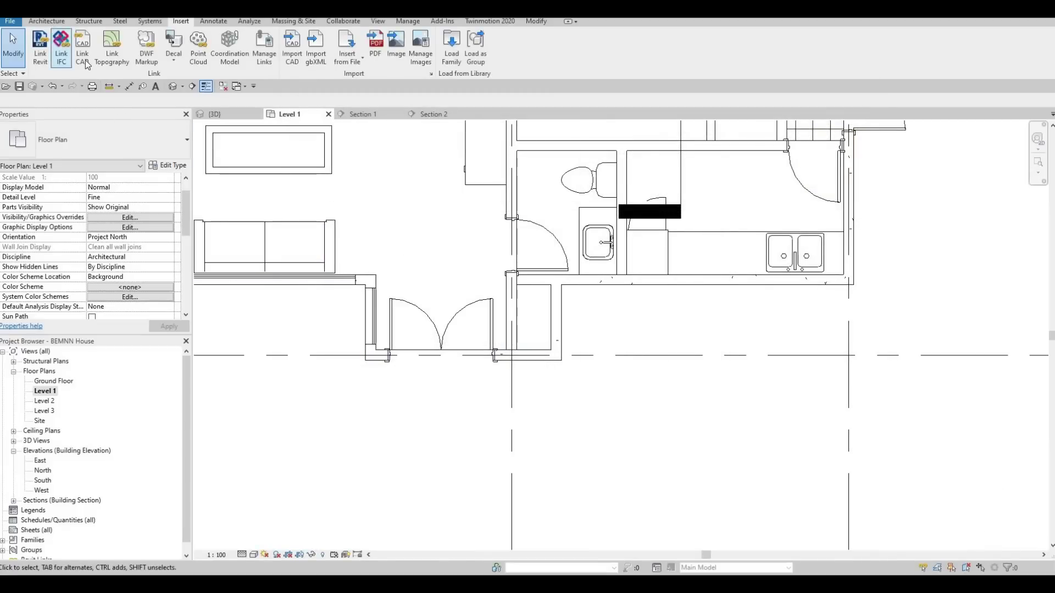
left_click(65, 47)
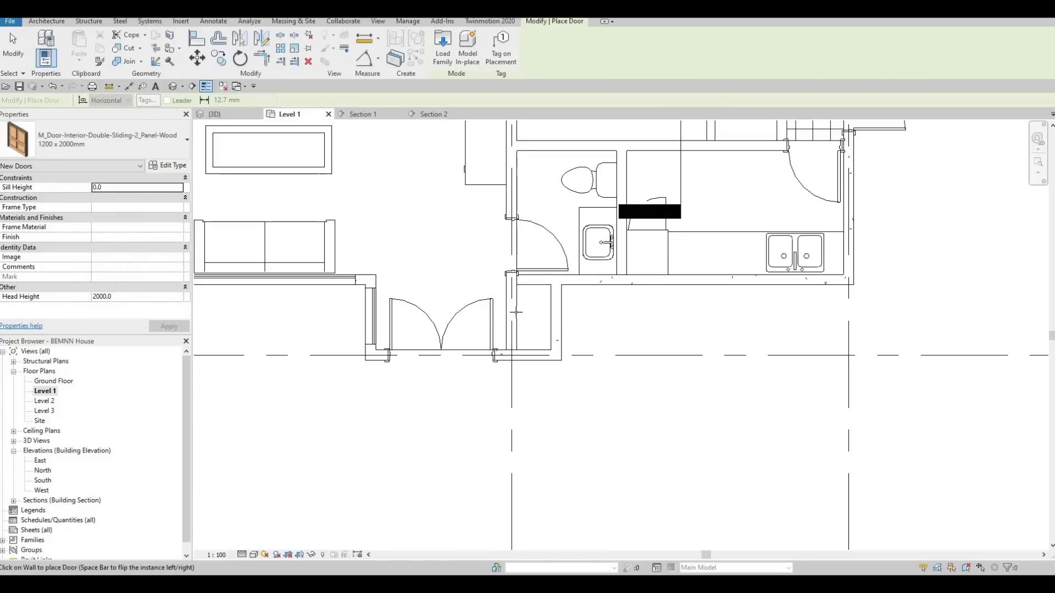
scroll(492, 306, "up", 1)
left_click(512, 315)
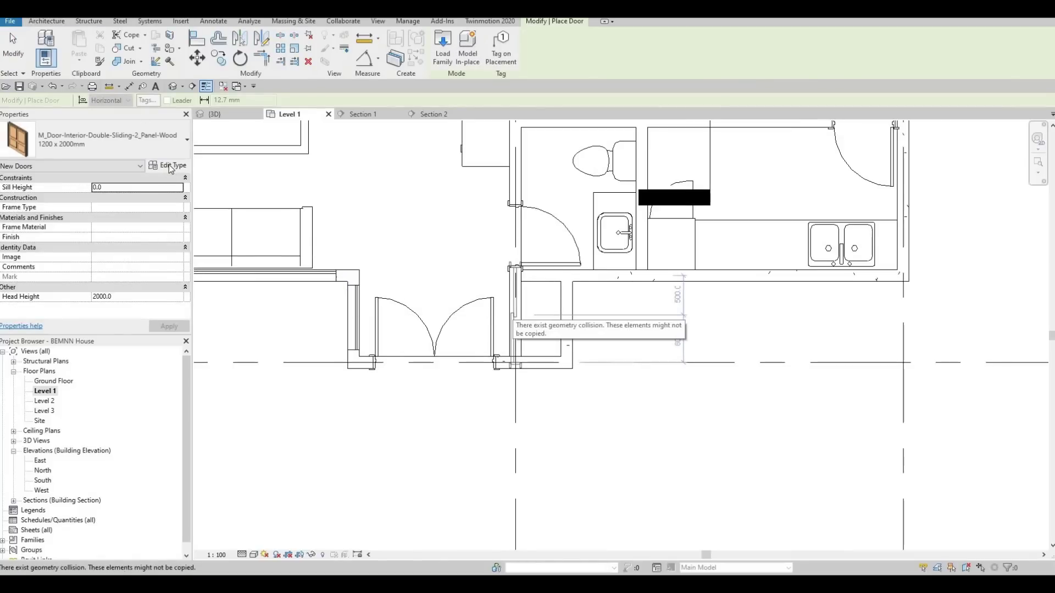
key("Escape")
key("Escape")
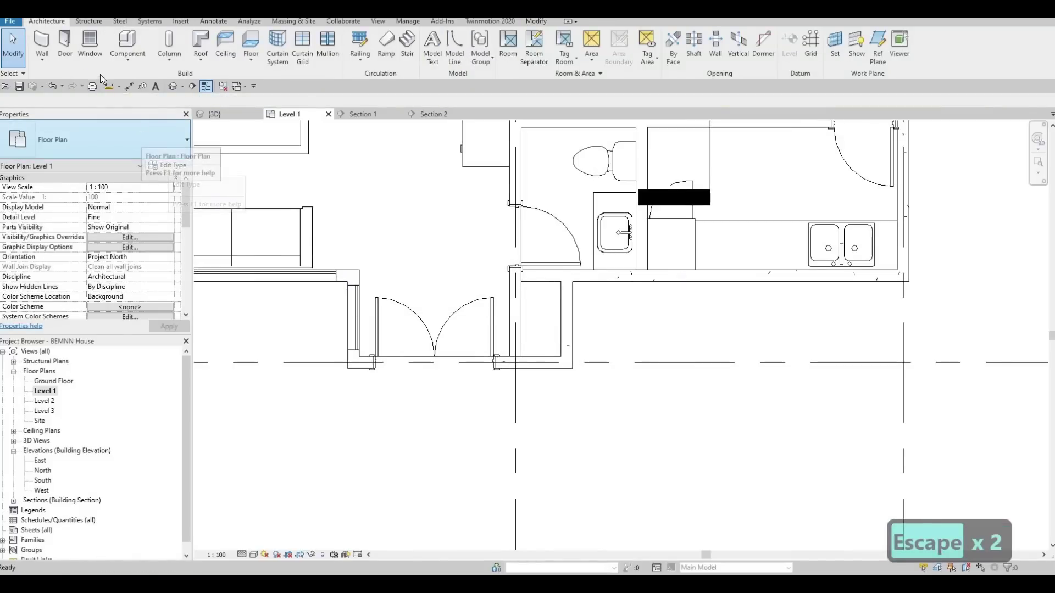
- Place a temporary 1200 x 2000mm double sliding door in the exterior wall below the kitchen sink area
left_click(65, 43)
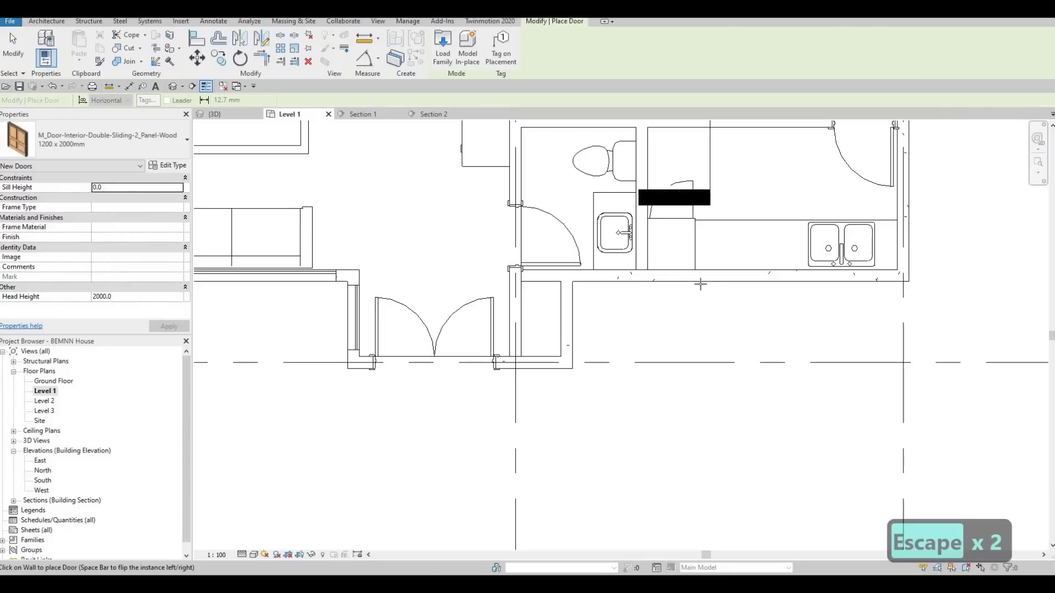
scroll(706, 282, "up", 2)
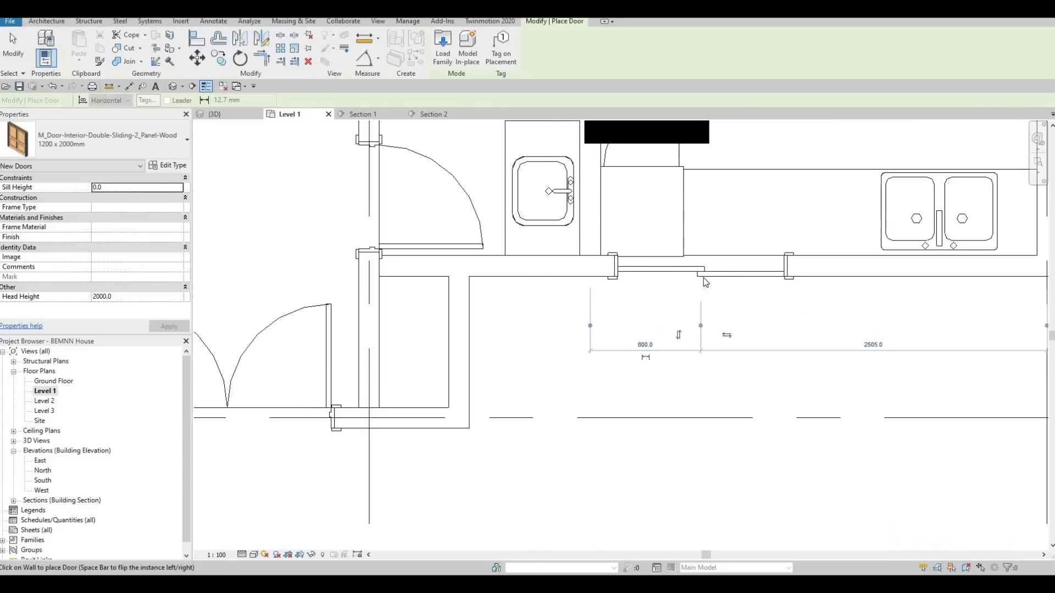
left_click(705, 282)
key("Escape")
key("Escape")
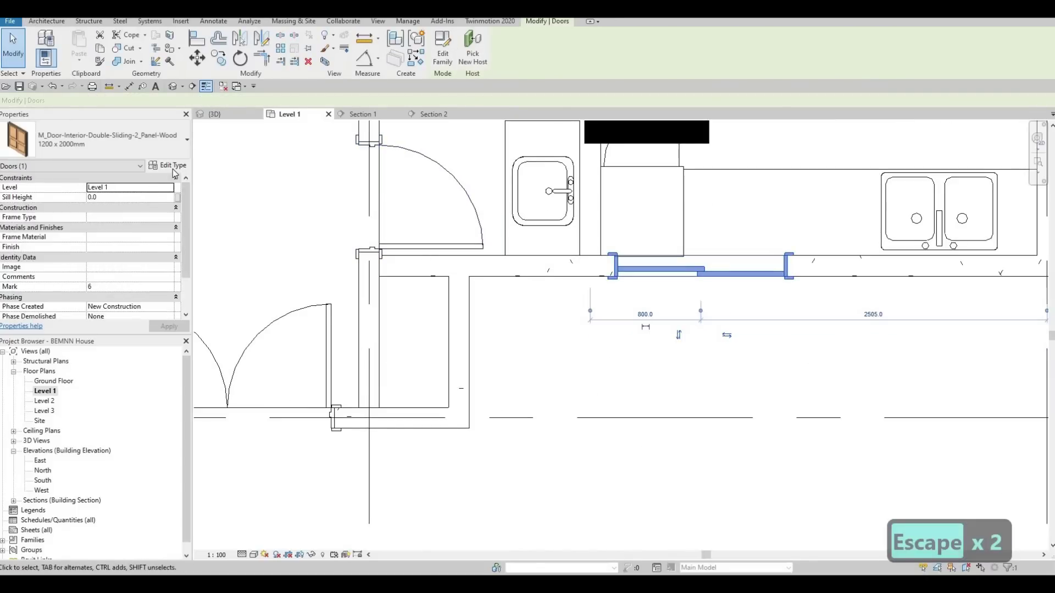
- Duplicate the selected sliding door's type under the name 800 x 2000mm
left_click(168, 165)
left_click(784, 135)
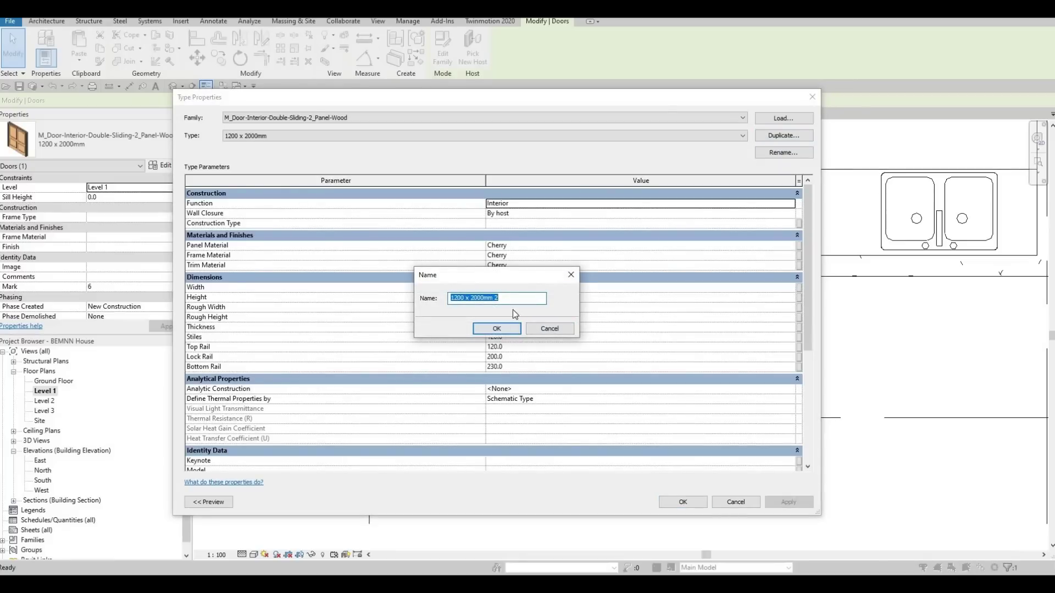
left_click(501, 302)
key("BackSpace")
key("BackSpace")
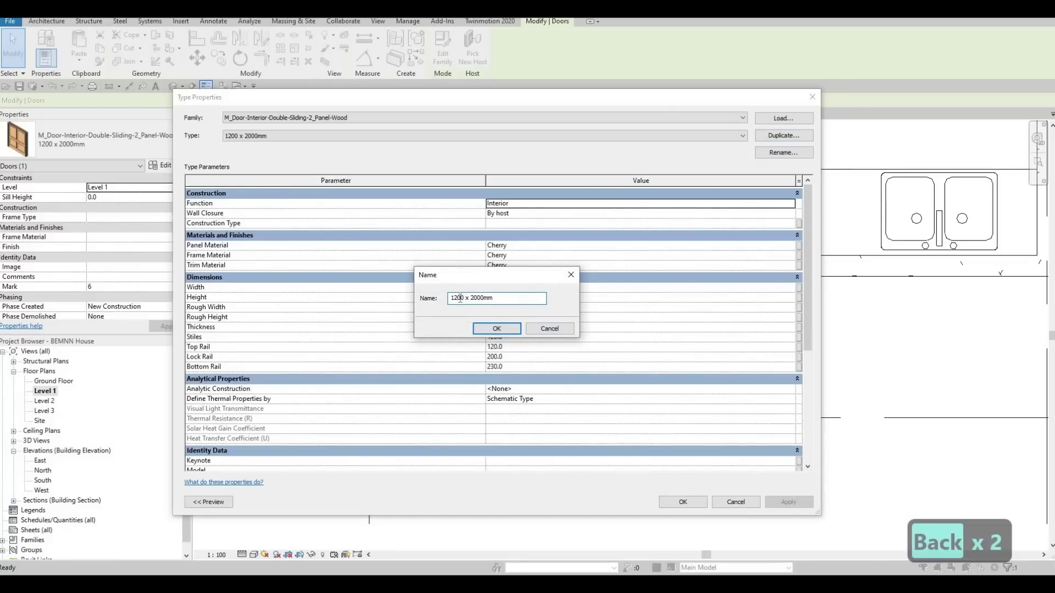
type("800")
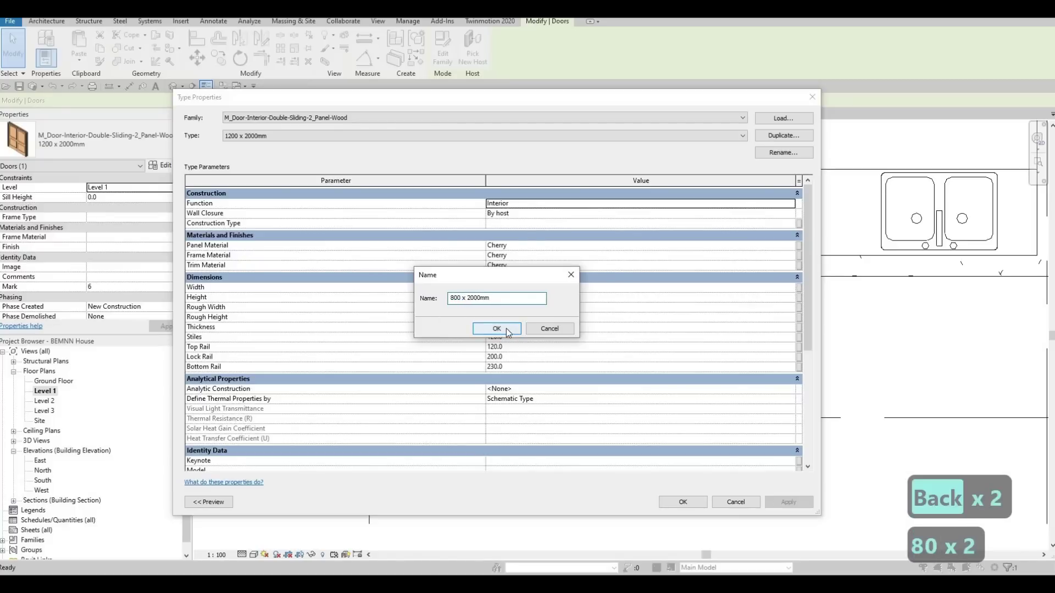
left_click(506, 328)
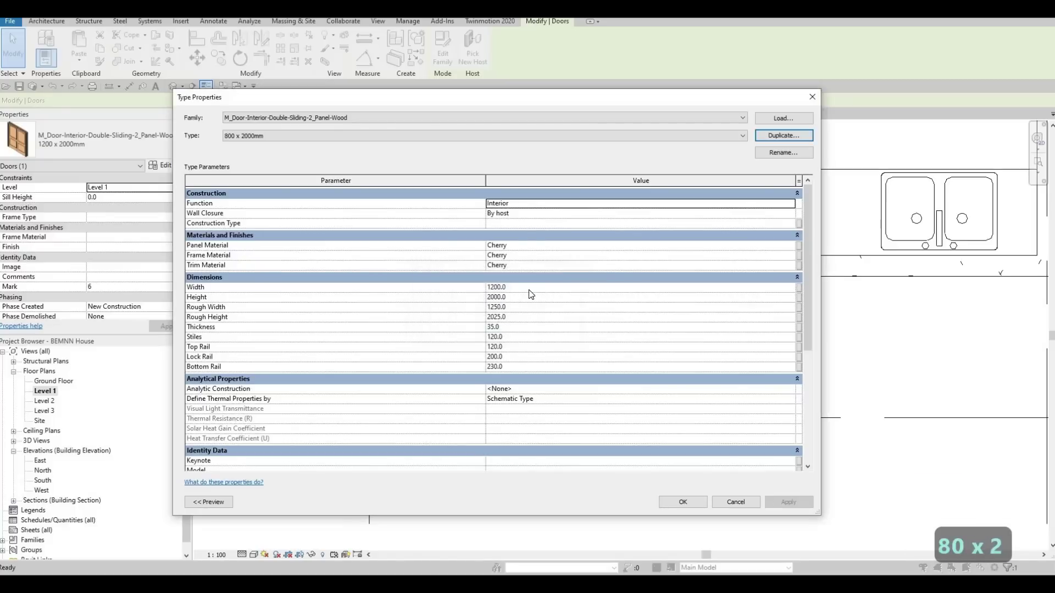
- Set the width of the 800 x 2000mm door type to 800 and apply it to the placed door
left_click(525, 288)
type("800")
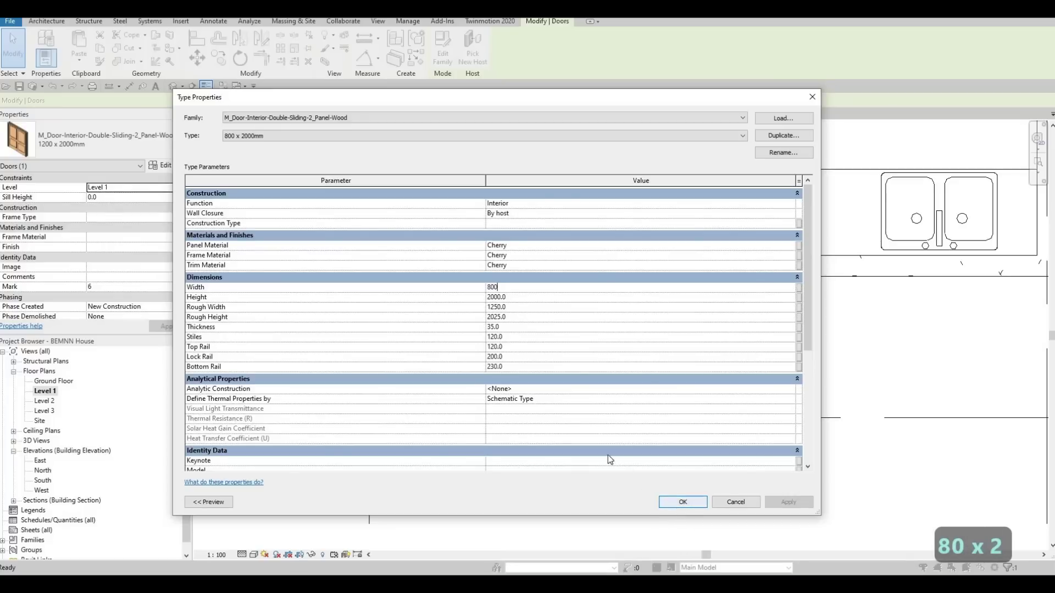
left_click(666, 501)
key("Escape")
key("Escape")
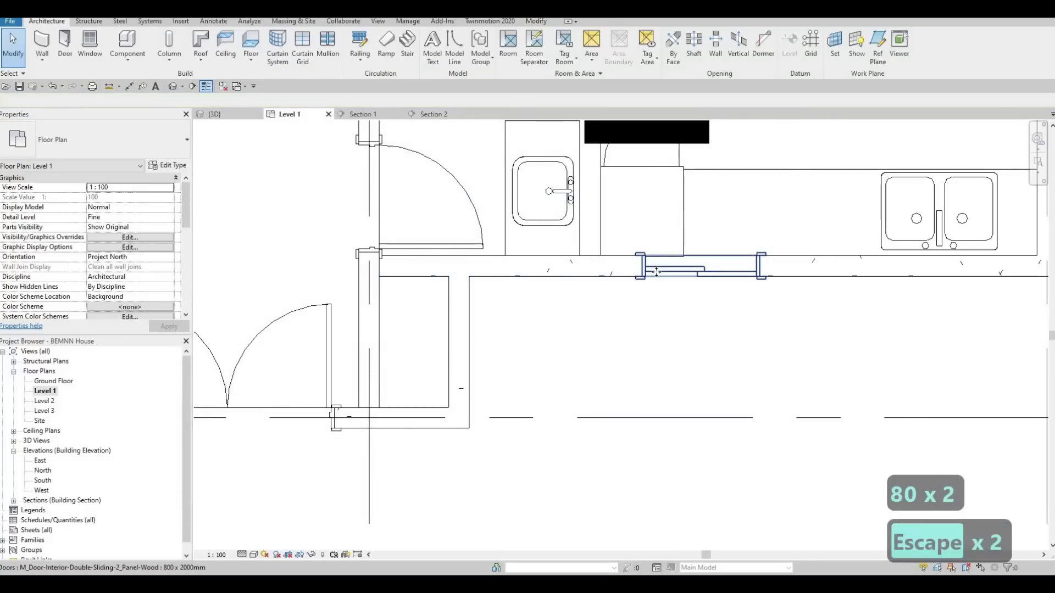
- Create a similar 800 x 2000mm sliding door and place it centred in the closet wall beside the entry
left_click(660, 271)
key("c")
key("s")
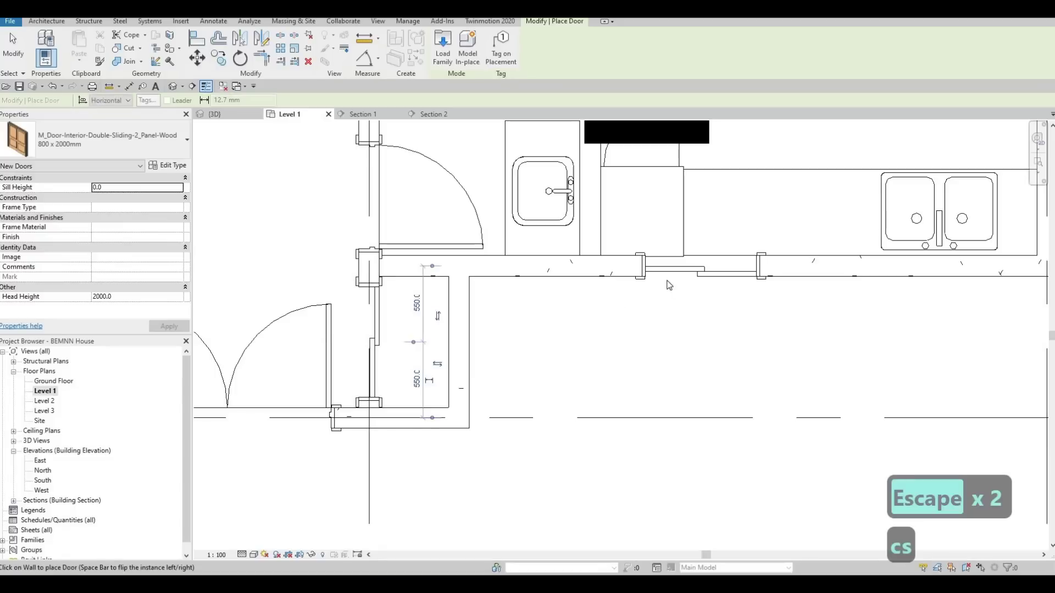
key("Escape")
key("Escape")
key("Escape")
key("Escape")
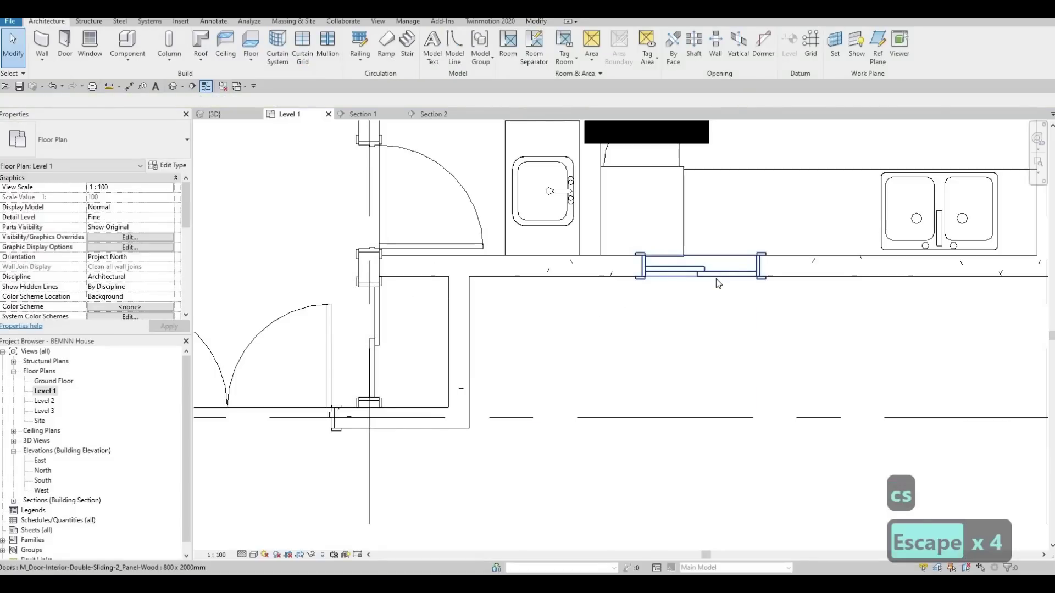
- Delete the temporary sliding door from the exterior wall
left_click(716, 278)
key("Delete")
scroll(709, 280, "down", 2)
scroll(605, 325, "down", 1)
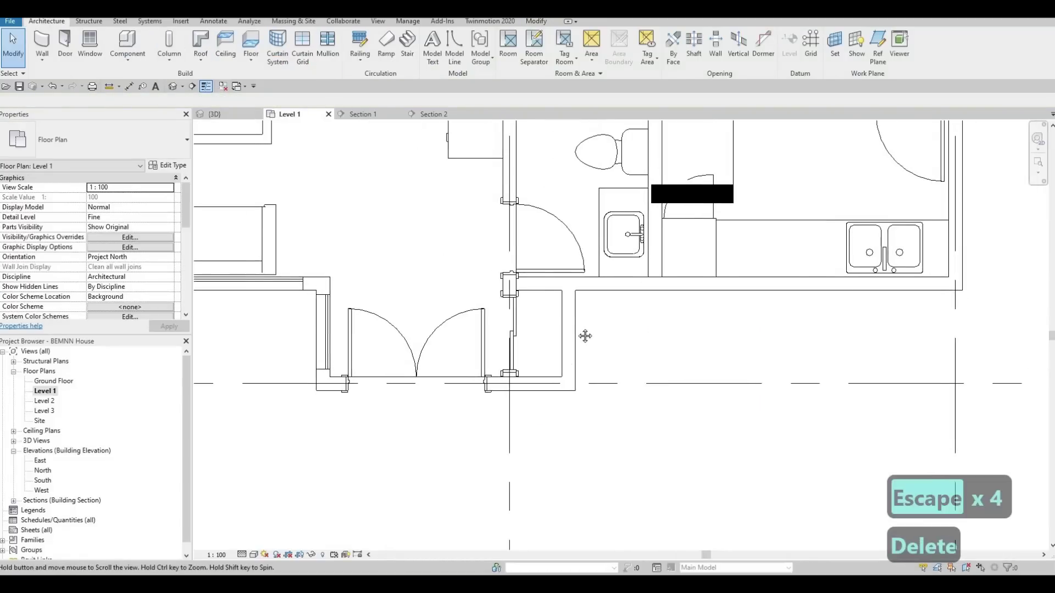
key("Escape")
scroll(607, 330, "down", 3)
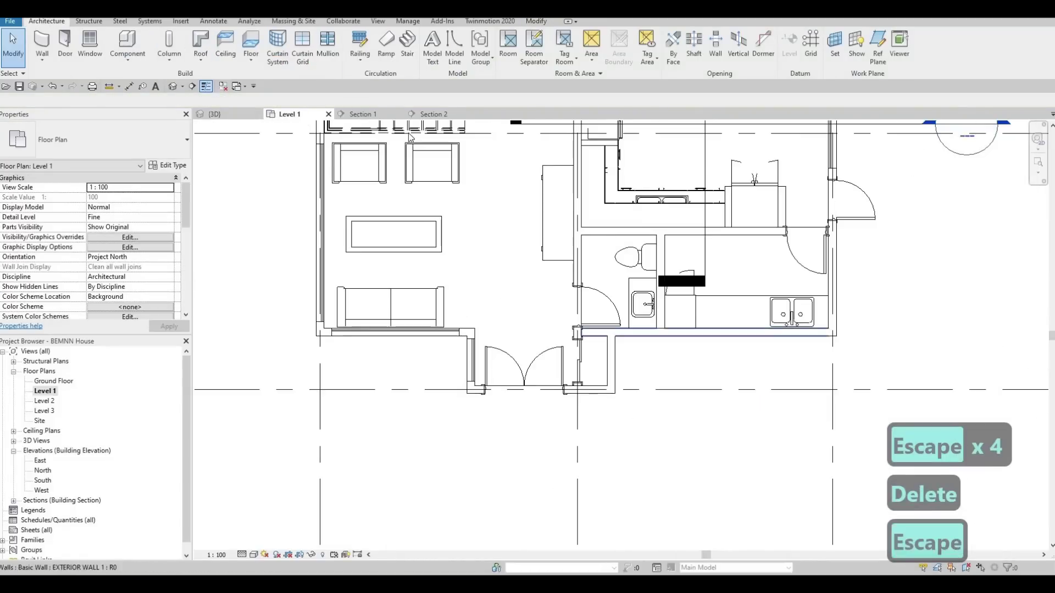
- Draw two parallel vertical detail lines about 900 mm long across the entry closet's interior, using the <Demolished> line style
left_click(213, 20)
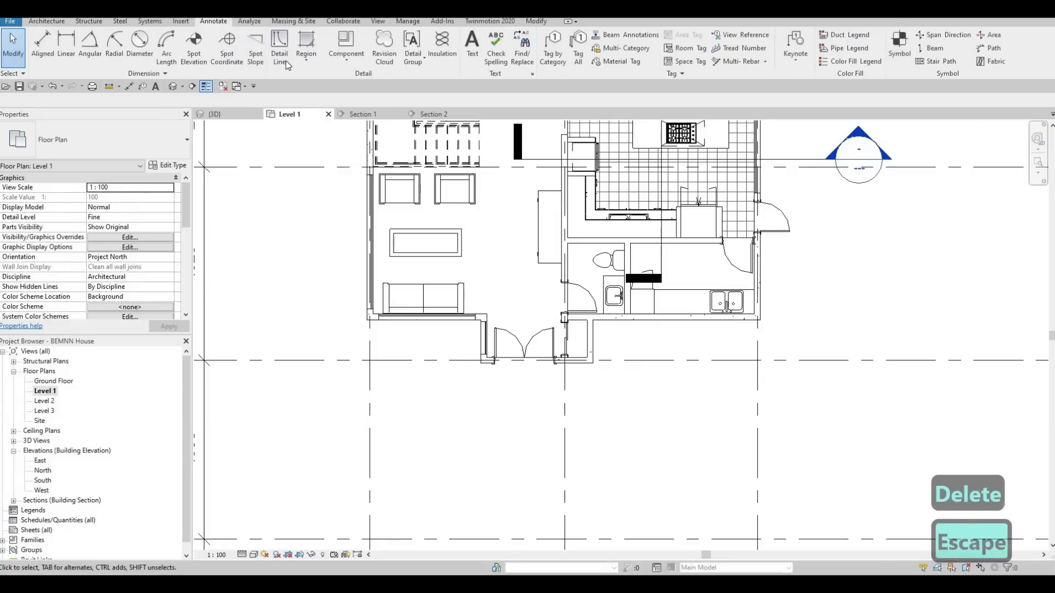
left_click(283, 60)
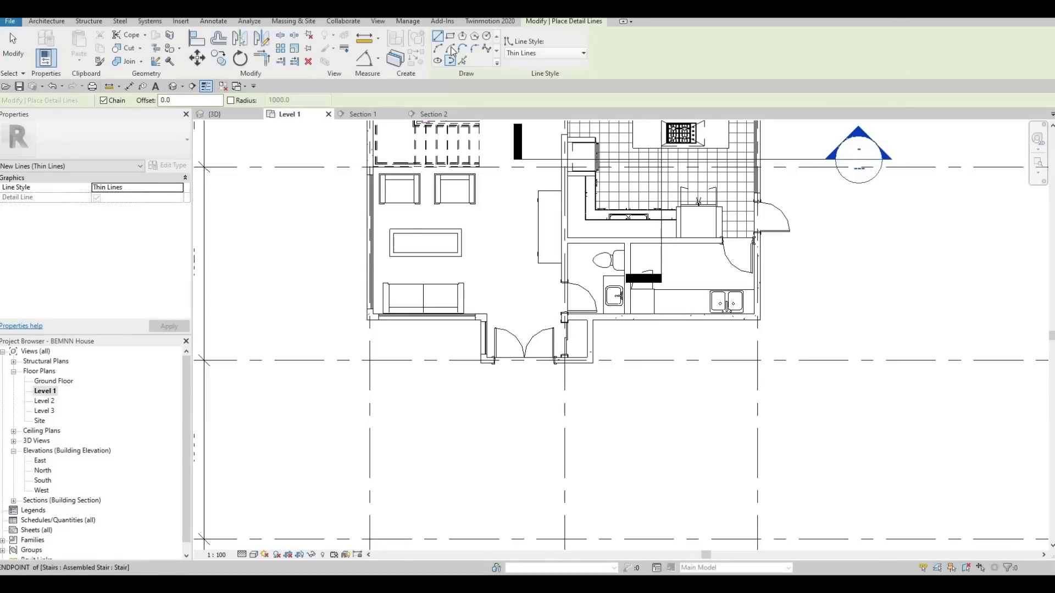
left_click(549, 52)
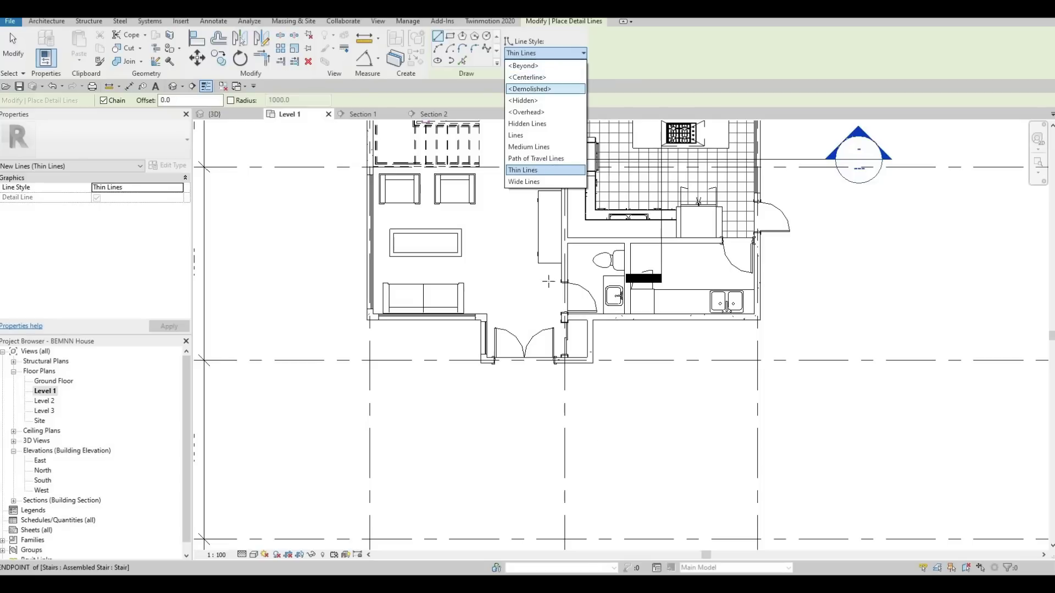
left_click(546, 88)
scroll(609, 401, "up", 4)
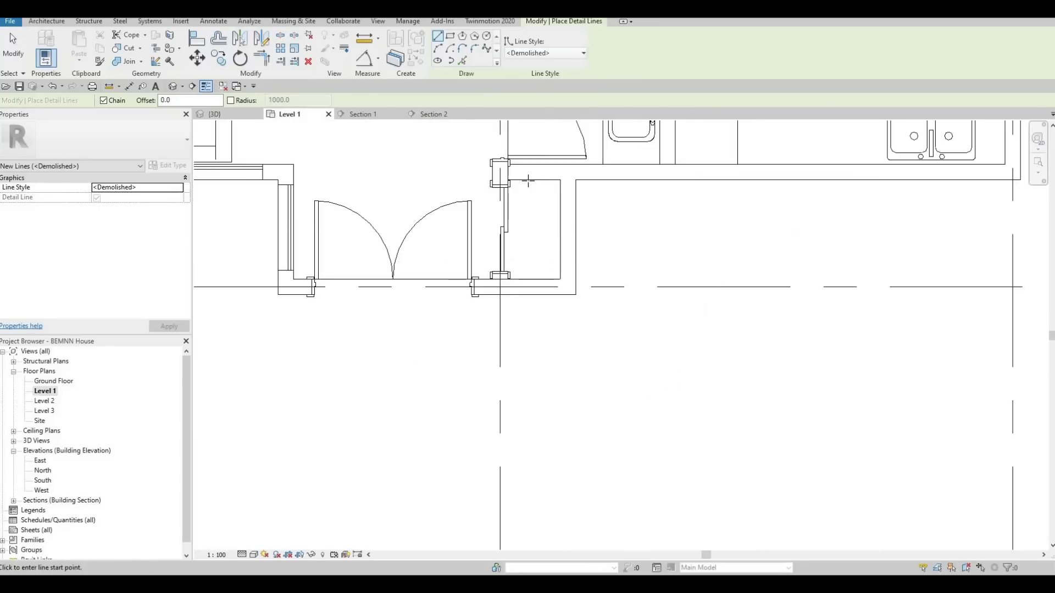
left_click(528, 180)
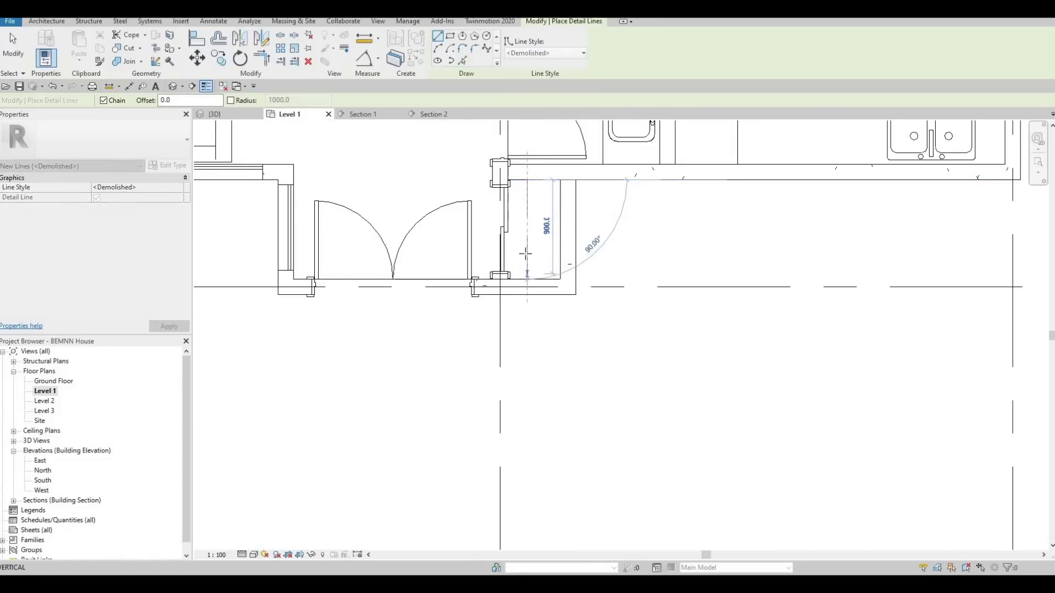
left_click(527, 279)
key("Escape")
left_click(536, 182)
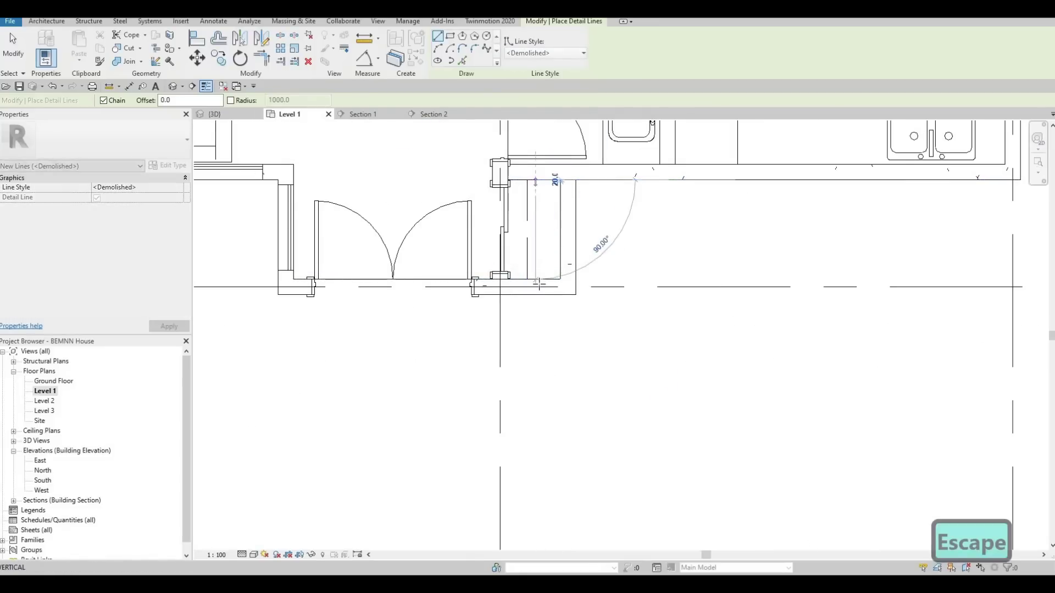
left_click(536, 284)
key("Escape")
key("Escape")
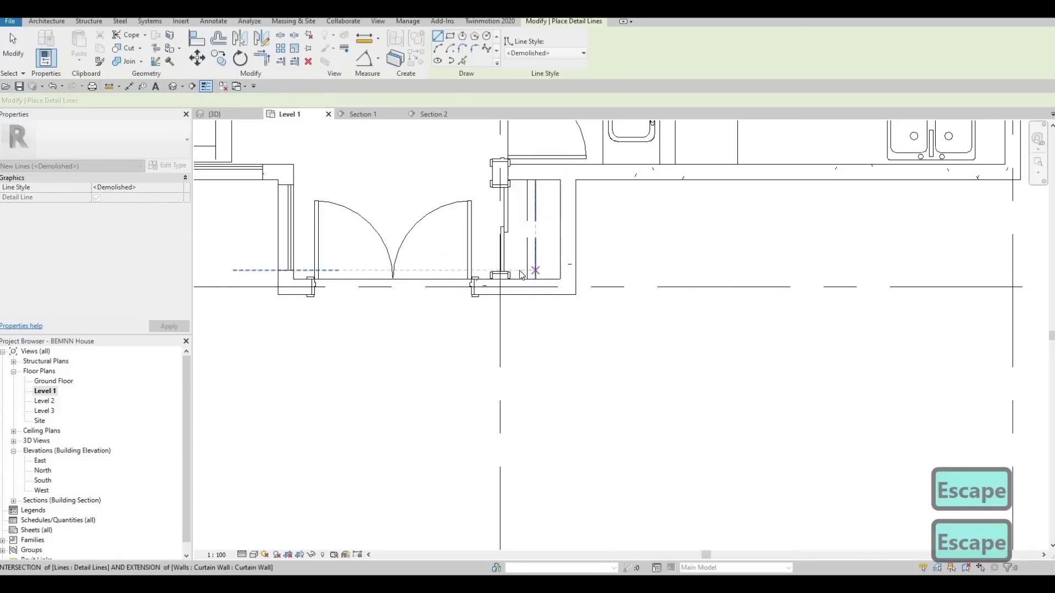
scroll(545, 381, "down", 2)
scroll(546, 380, "down", 5)
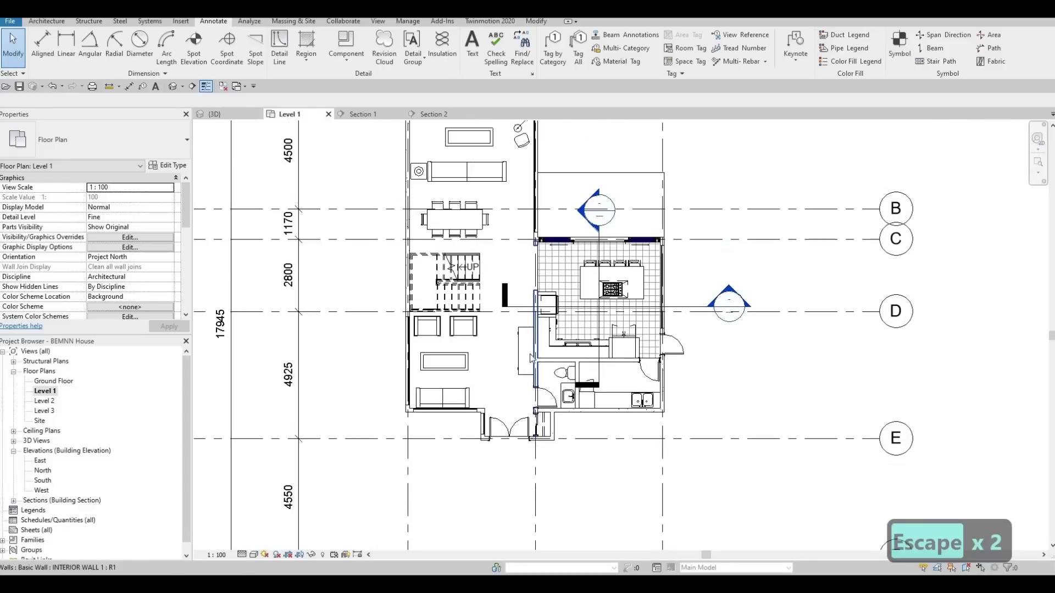
scroll(517, 389, "up", 5)
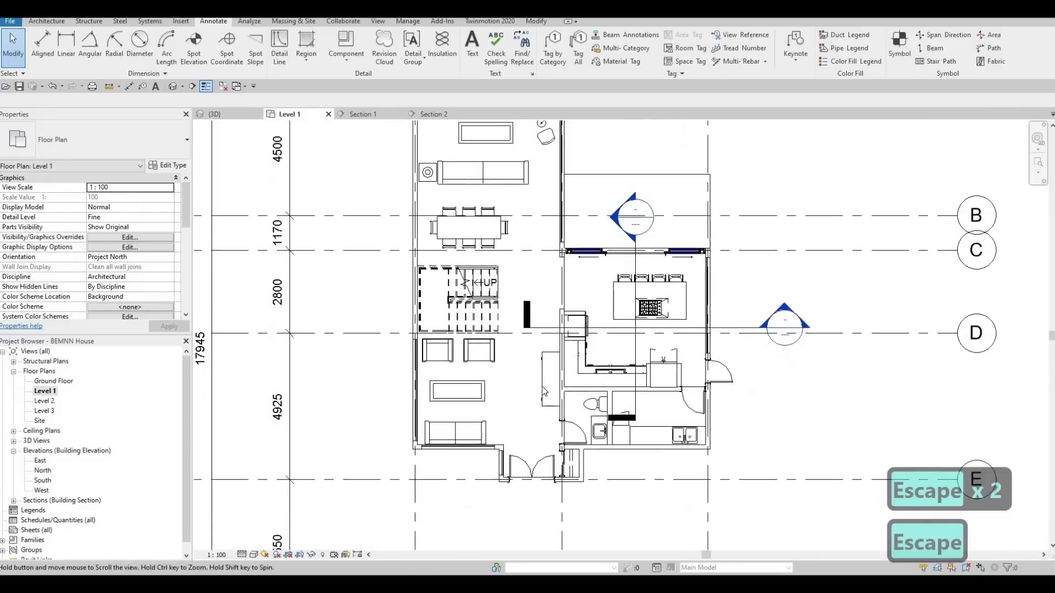
scroll(514, 365, "down", 2)
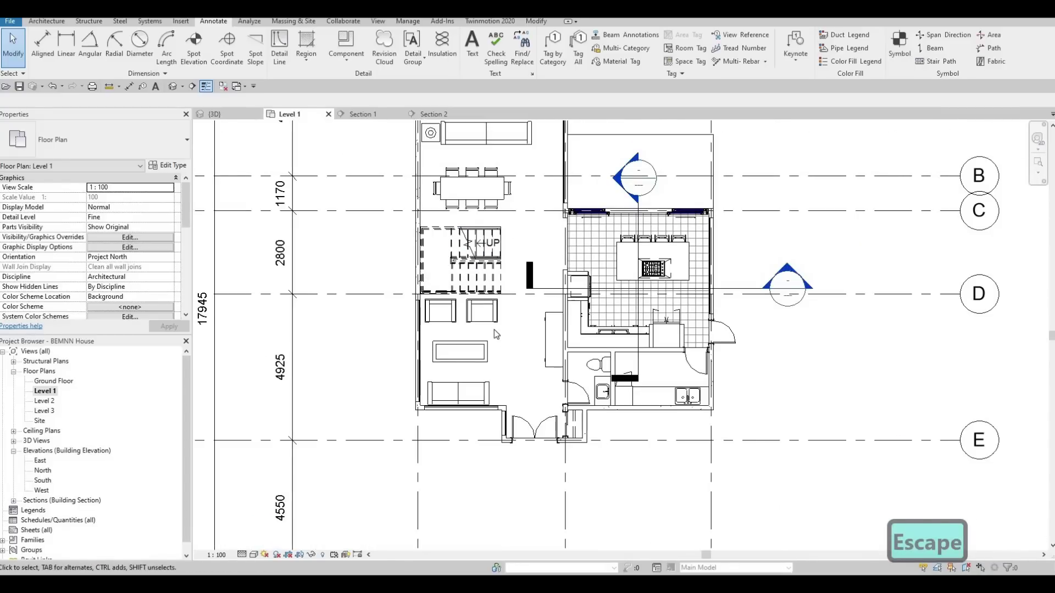
scroll(493, 330, "down", 1)
scroll(463, 381, "up", 1)
scroll(466, 384, "down", 2)
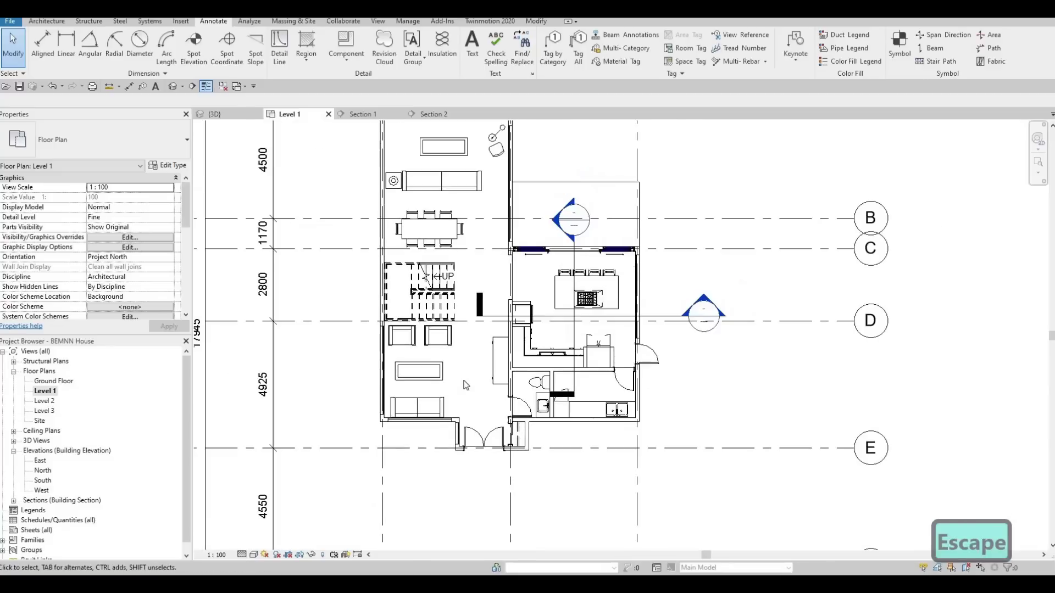